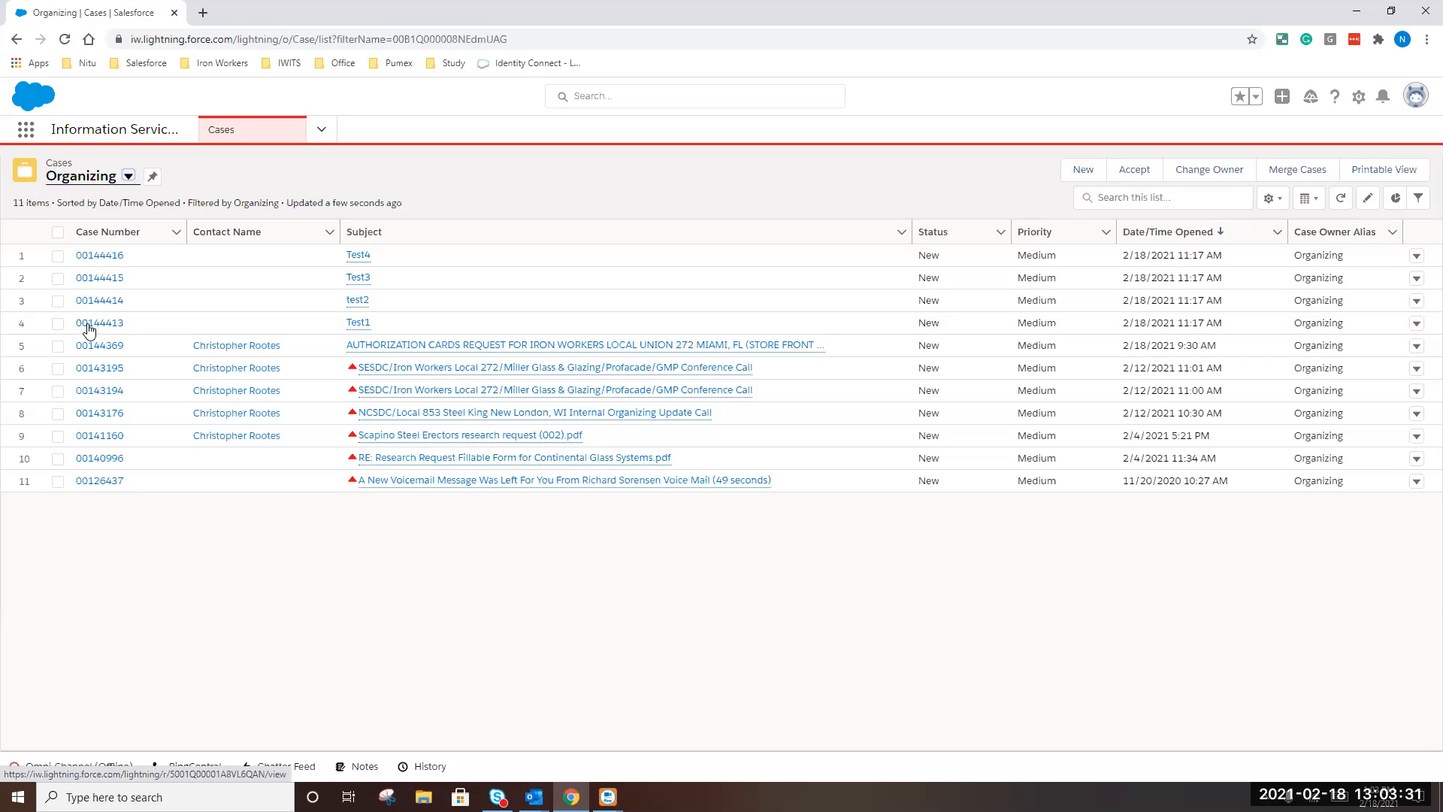
Check the acknowledgement email for case 00144413 in Outlook mail, then return to Salesforce
mouse_move(533, 797)
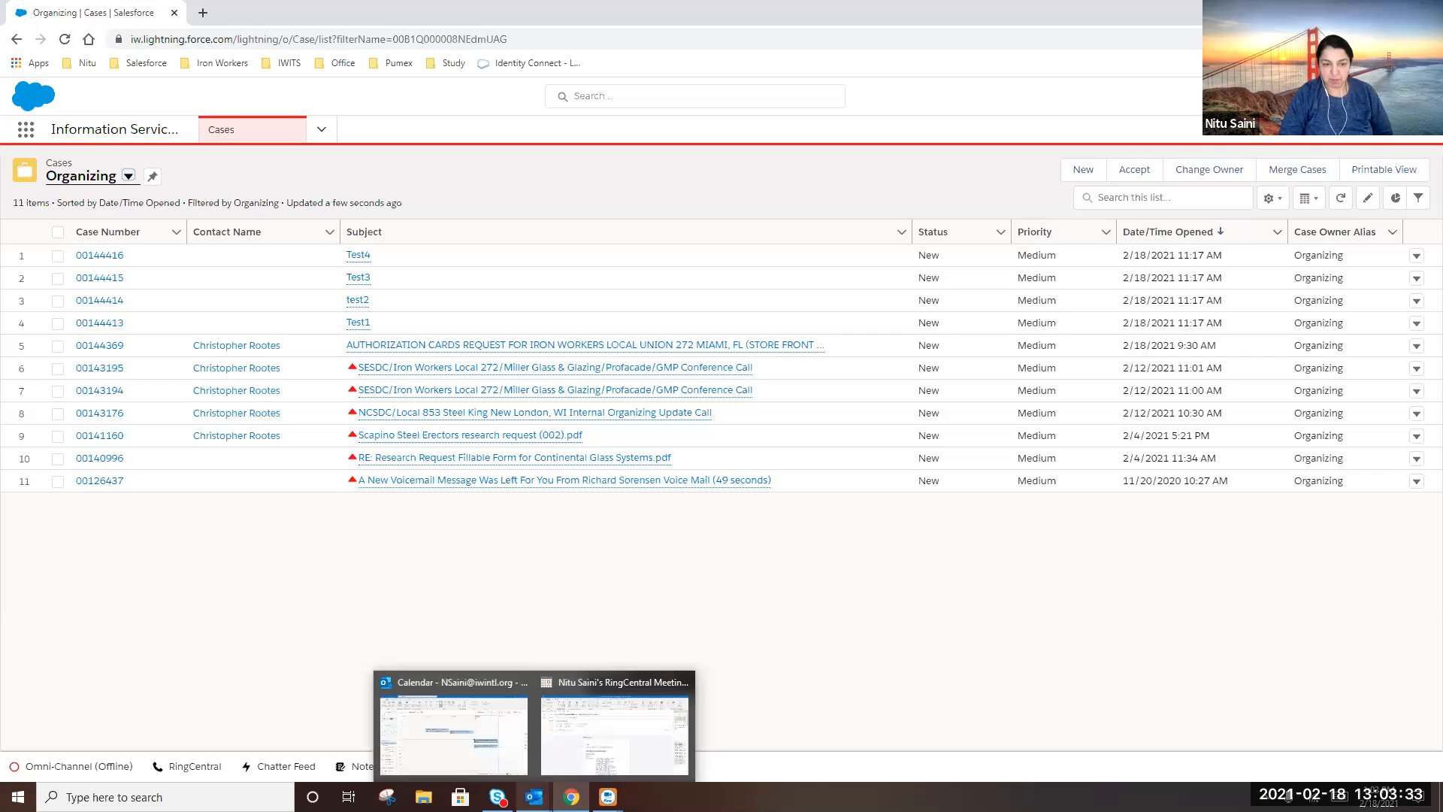
click(459, 680)
click(17, 743)
click(248, 432)
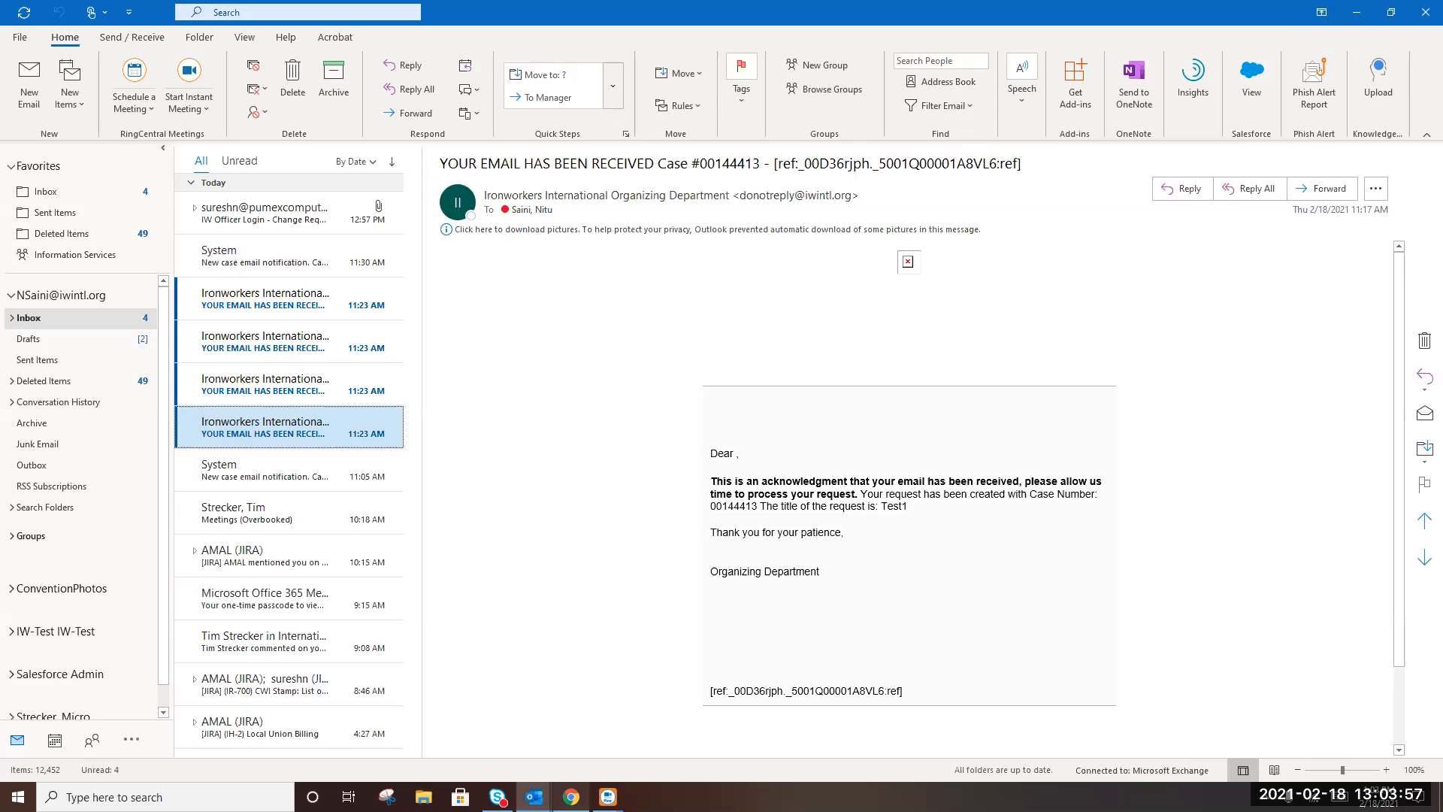
key(alt+Tab)
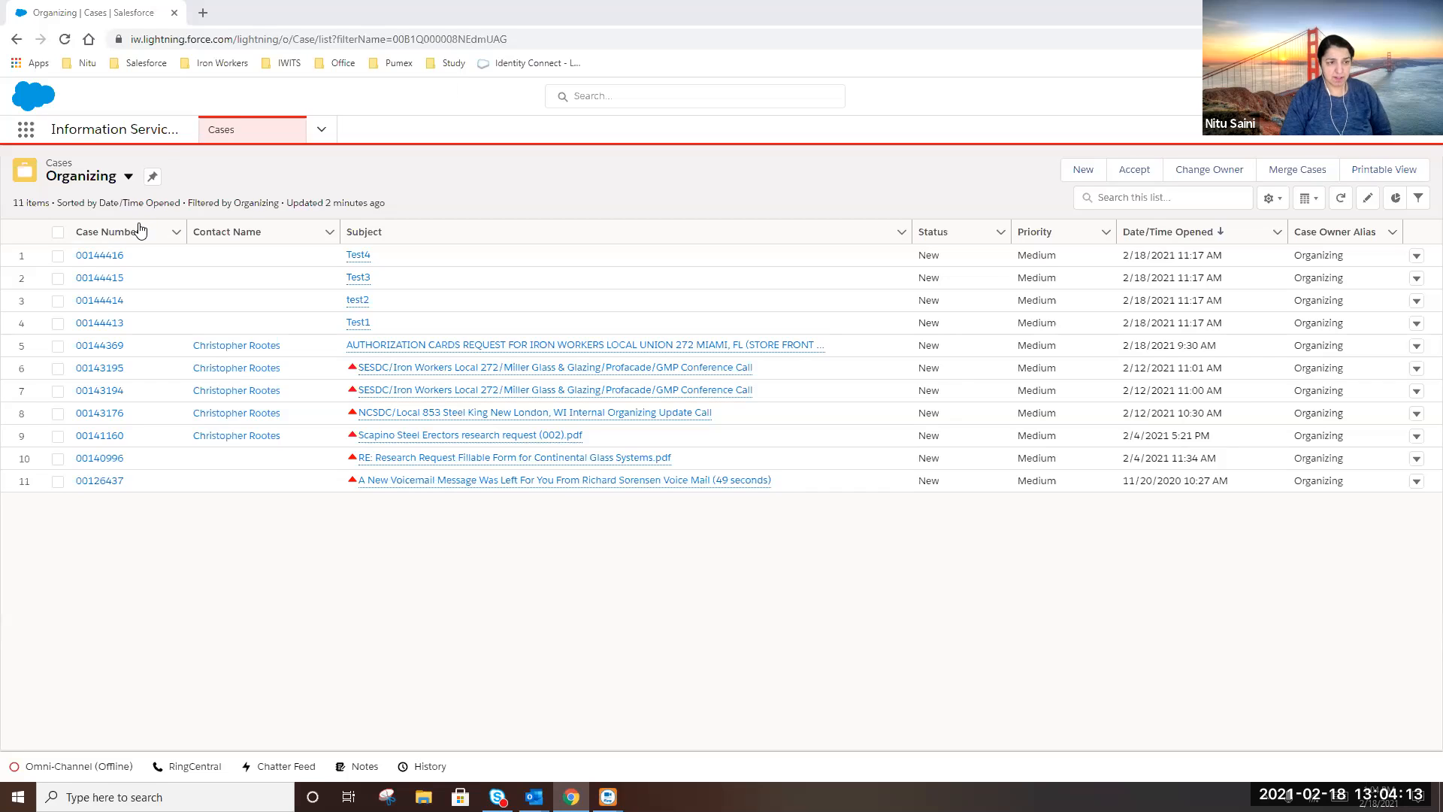
Open case 00144413 Test1 and switch to the Organizing Service Console app
click(100, 324)
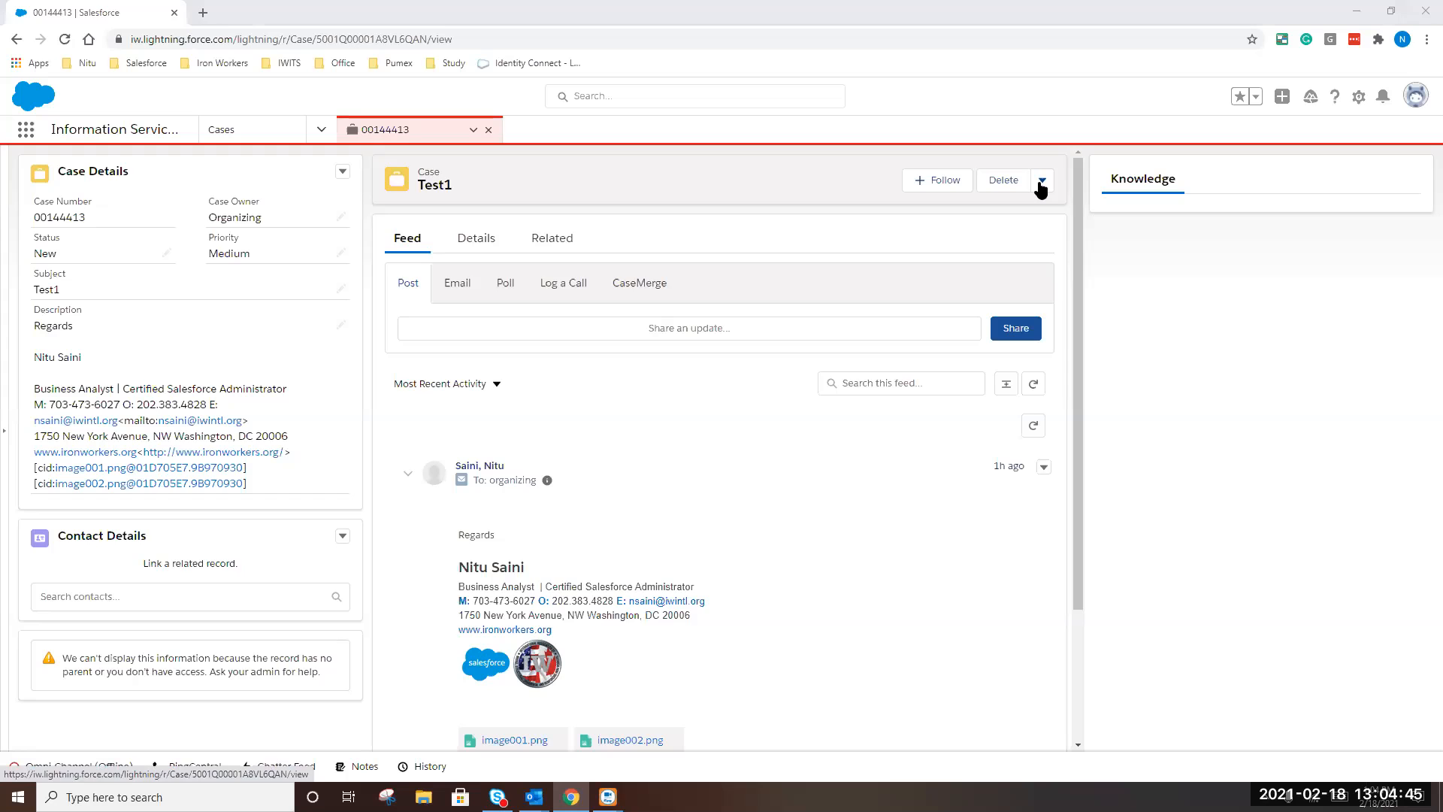
click(25, 133)
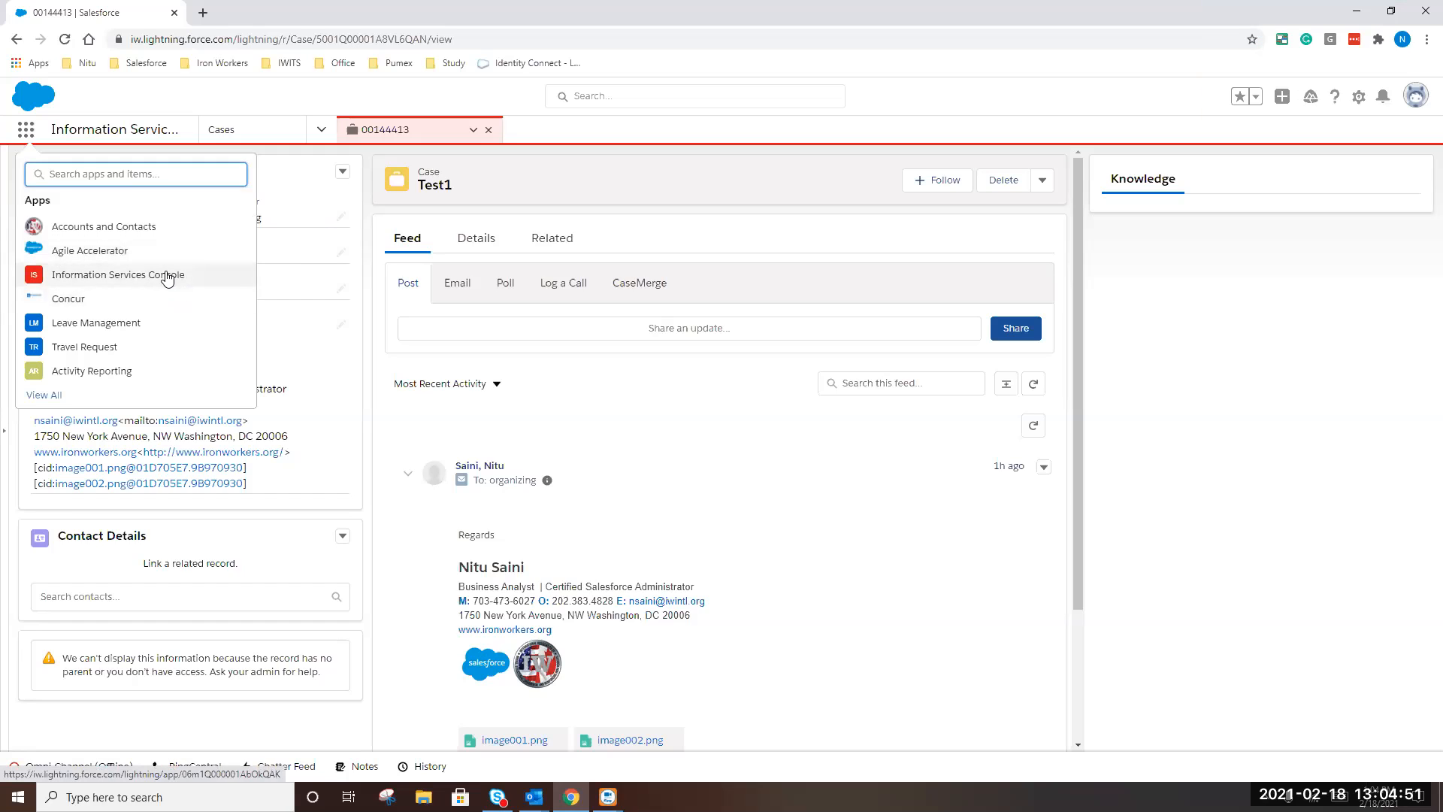
text(orga)
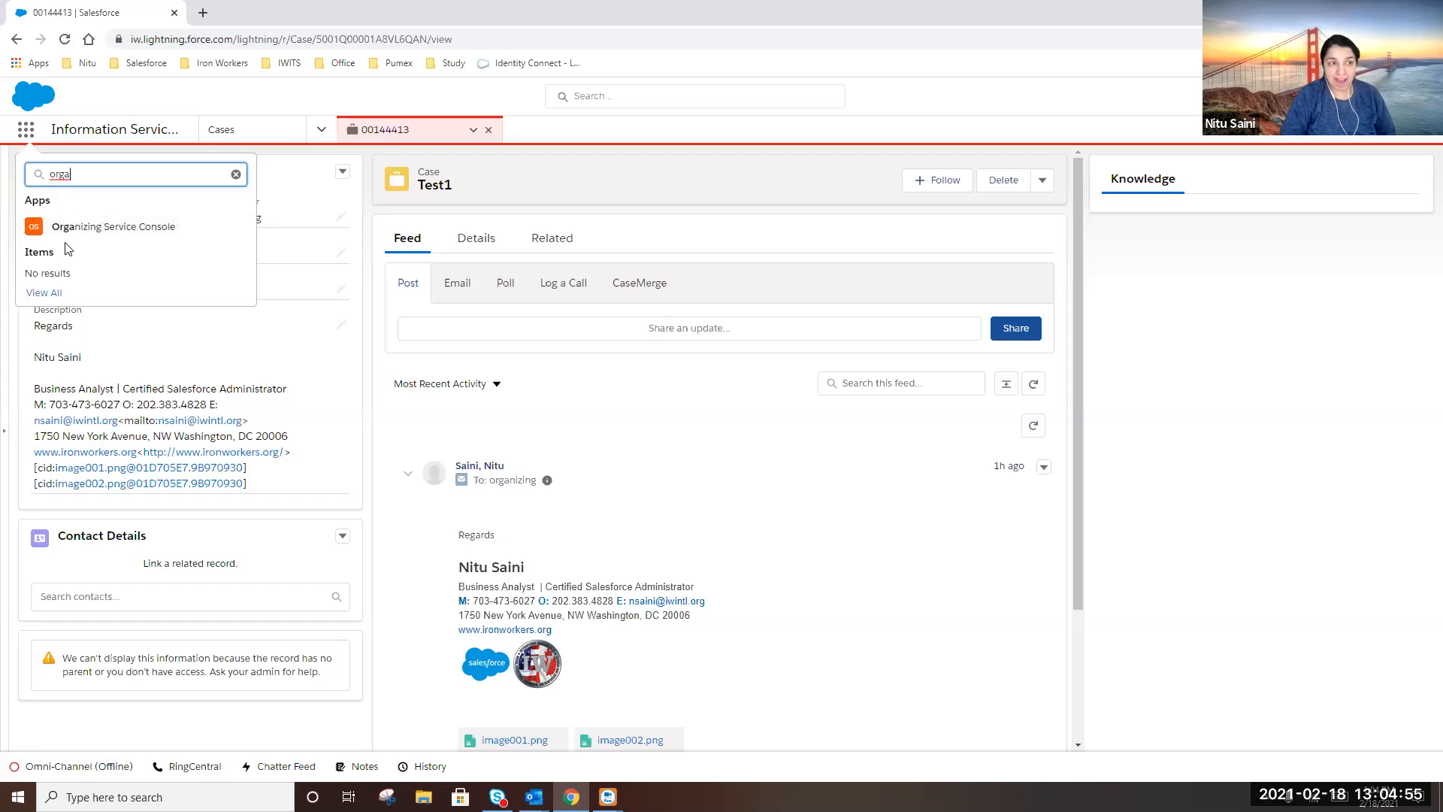
click(77, 234)
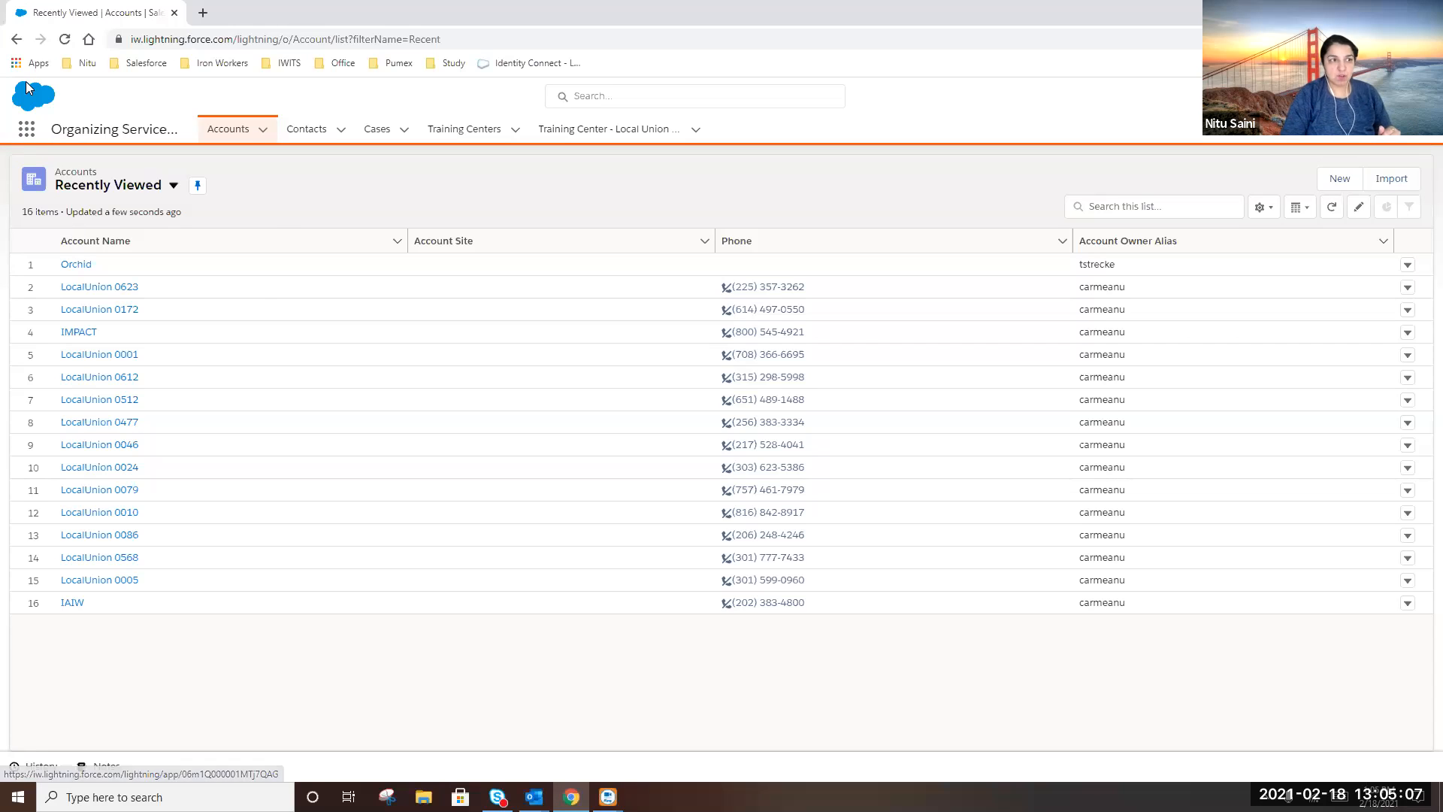
Dismiss the app list and show the Cases tab in the Organizing list view
click(26, 129)
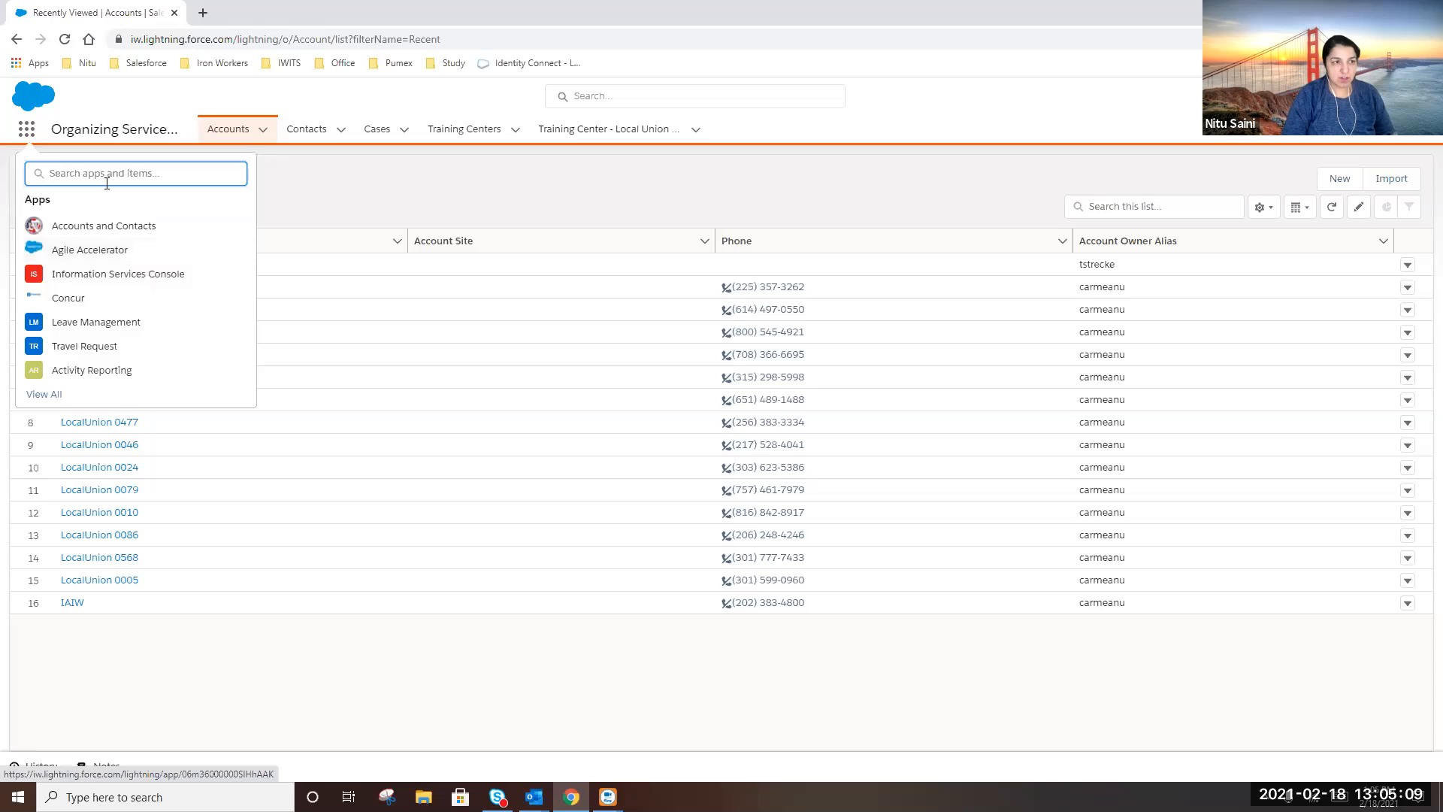
text(orga)
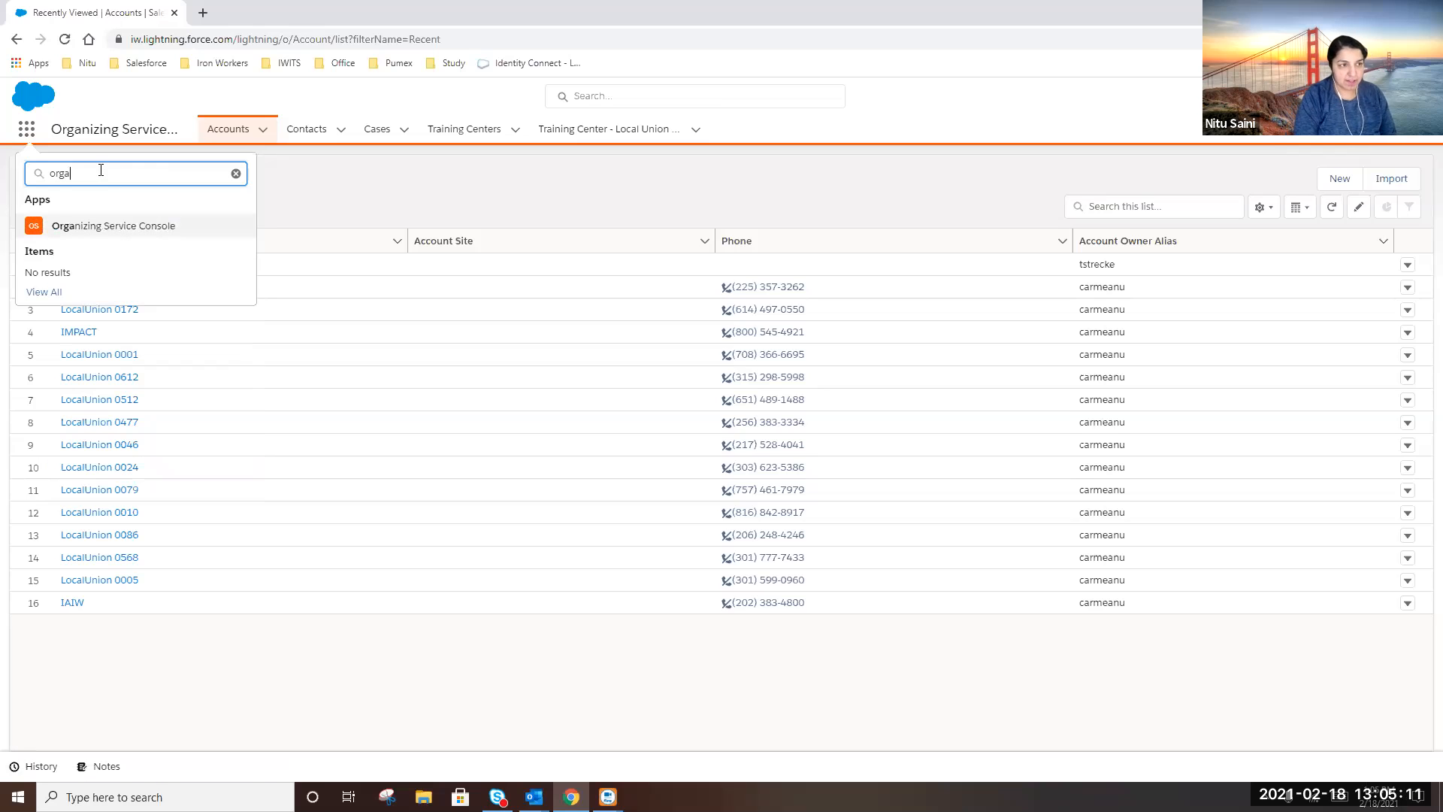
key(BackSpace)
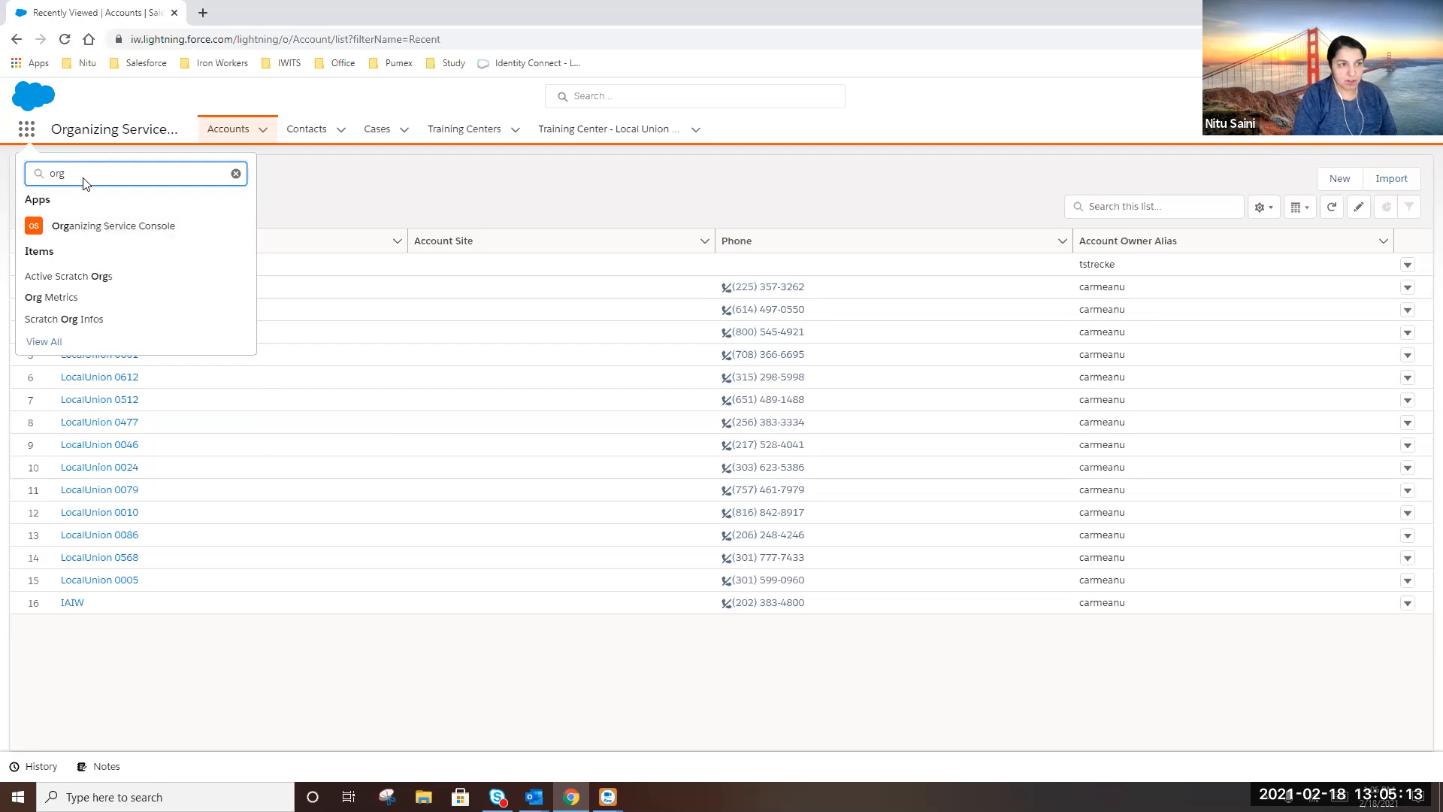
key(BackSpace)
key(BackSpace)
key(BackSpace)
click(392, 186)
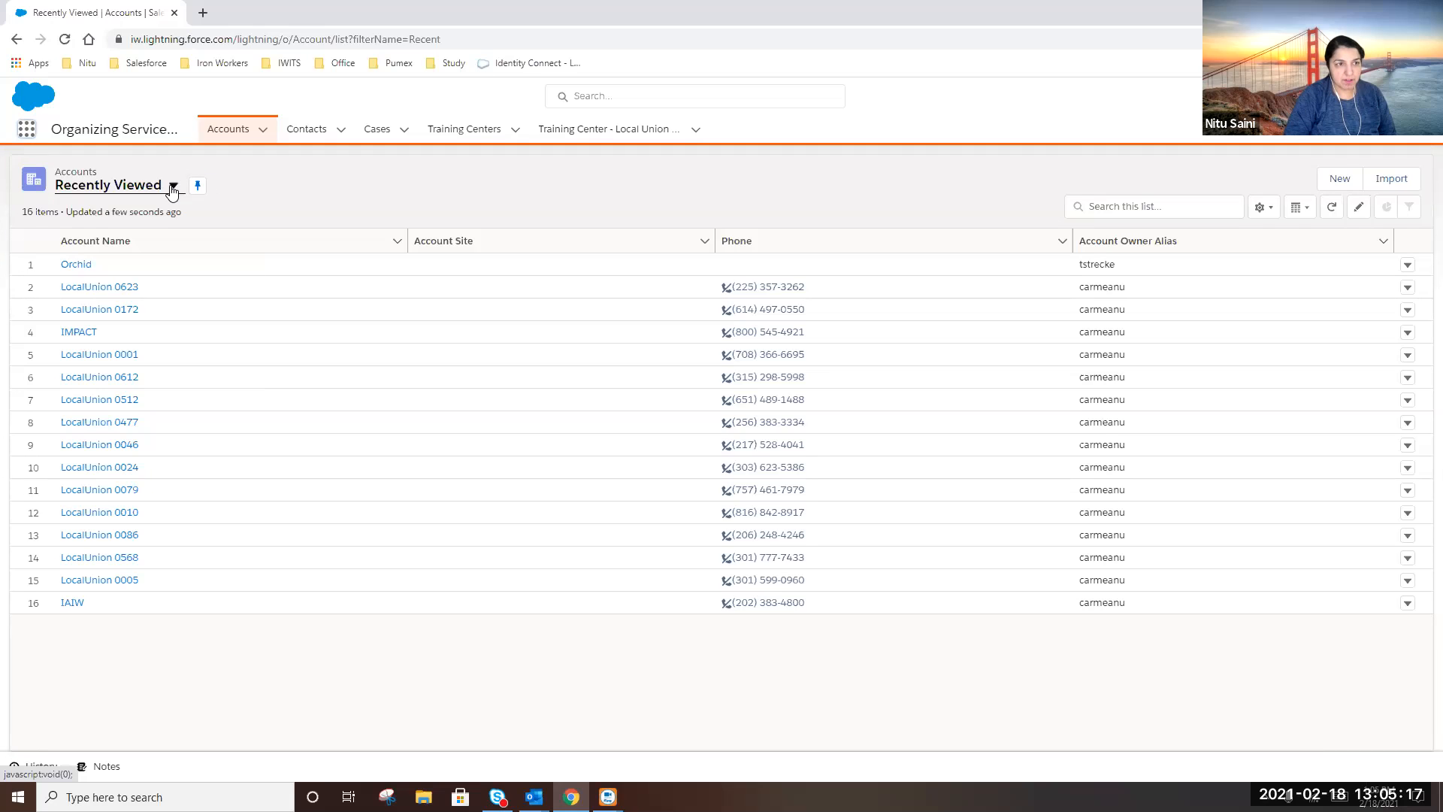
click(379, 131)
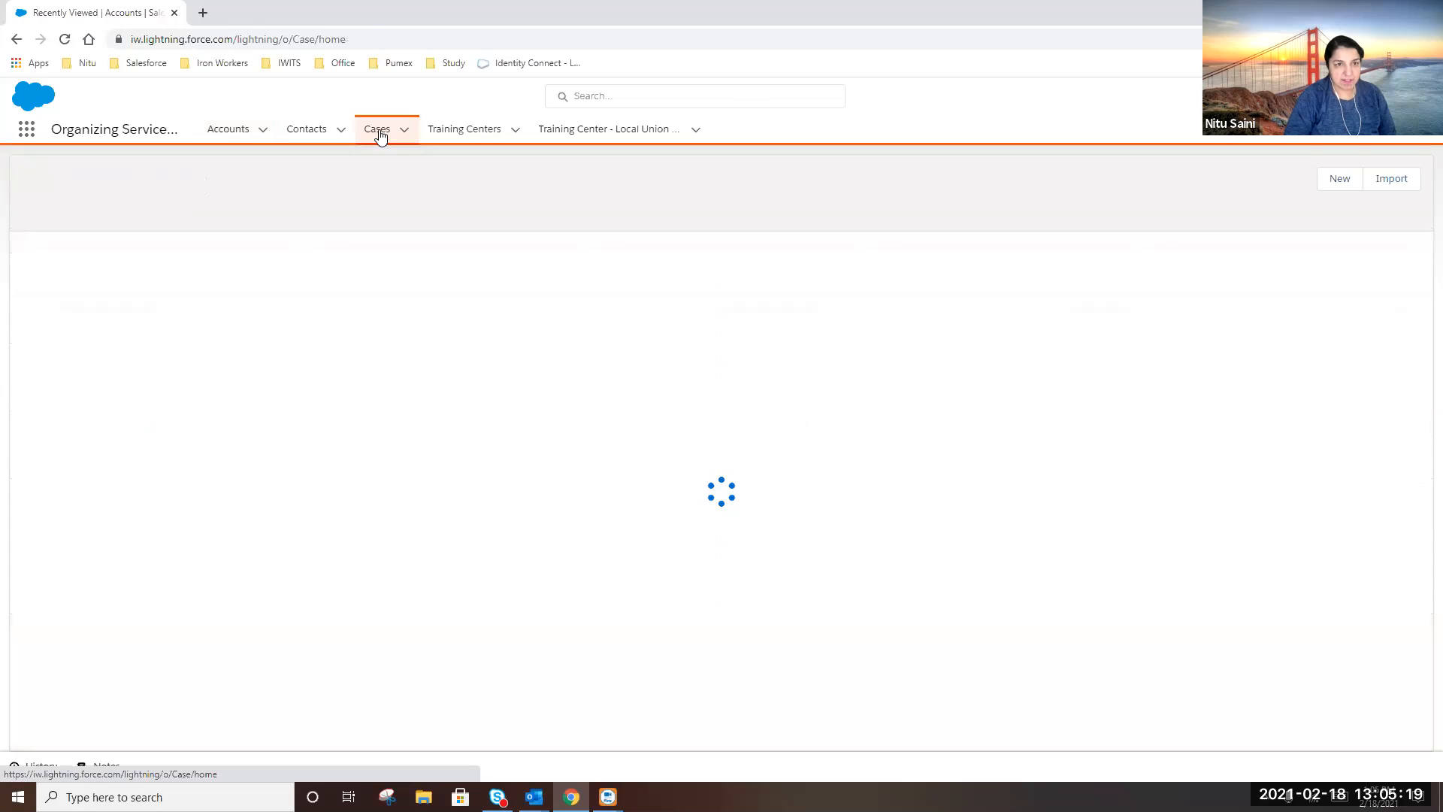
click(166, 185)
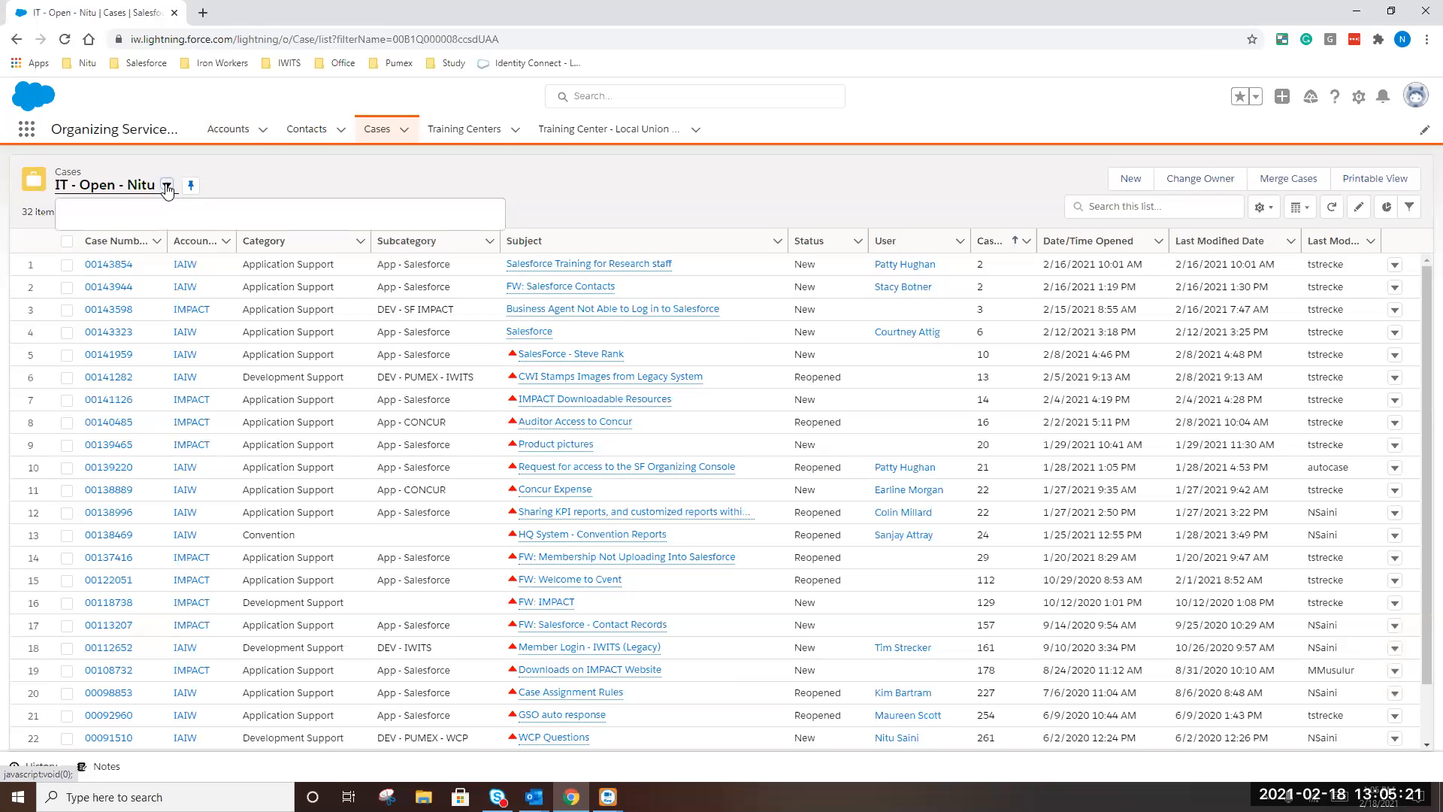
text(org)
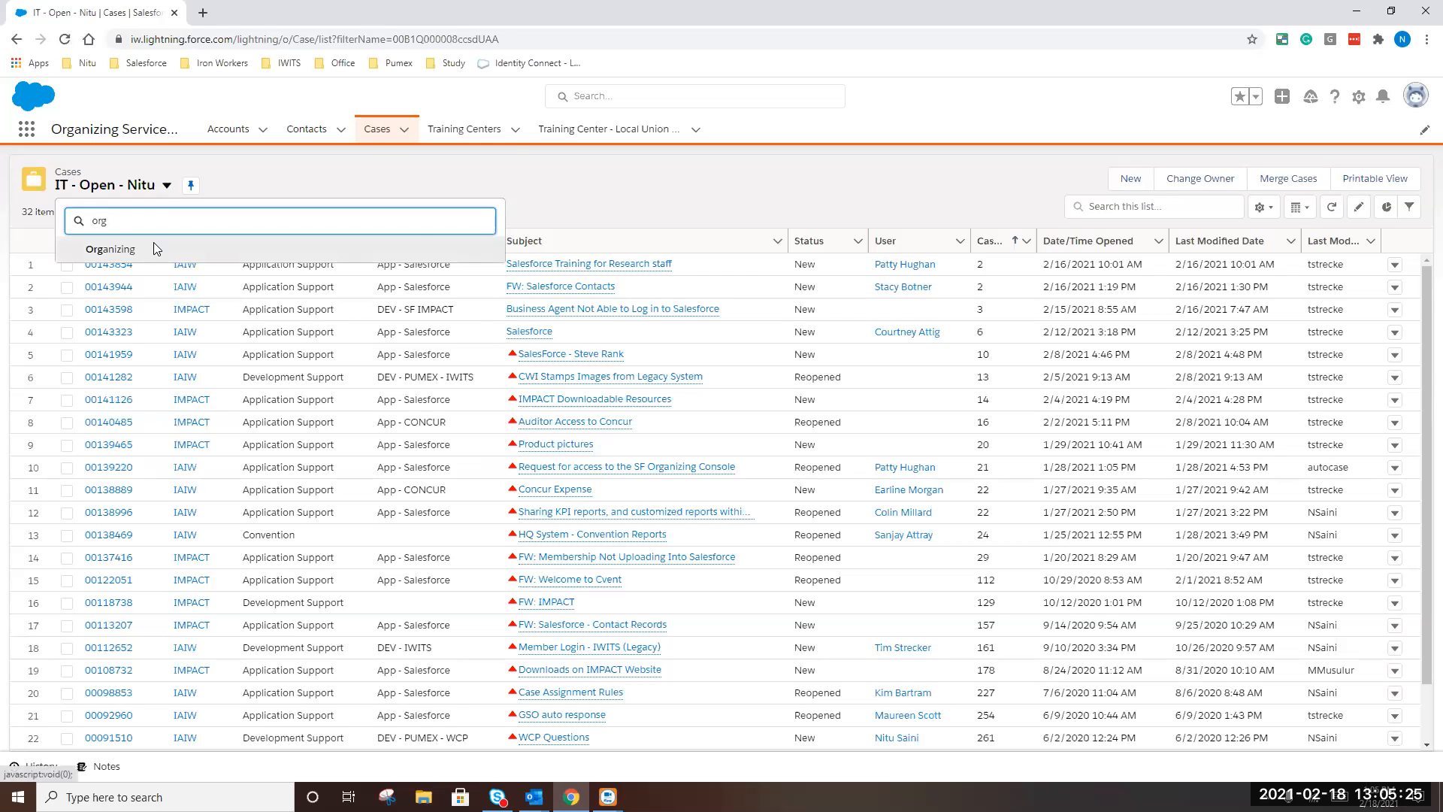
click(154, 244)
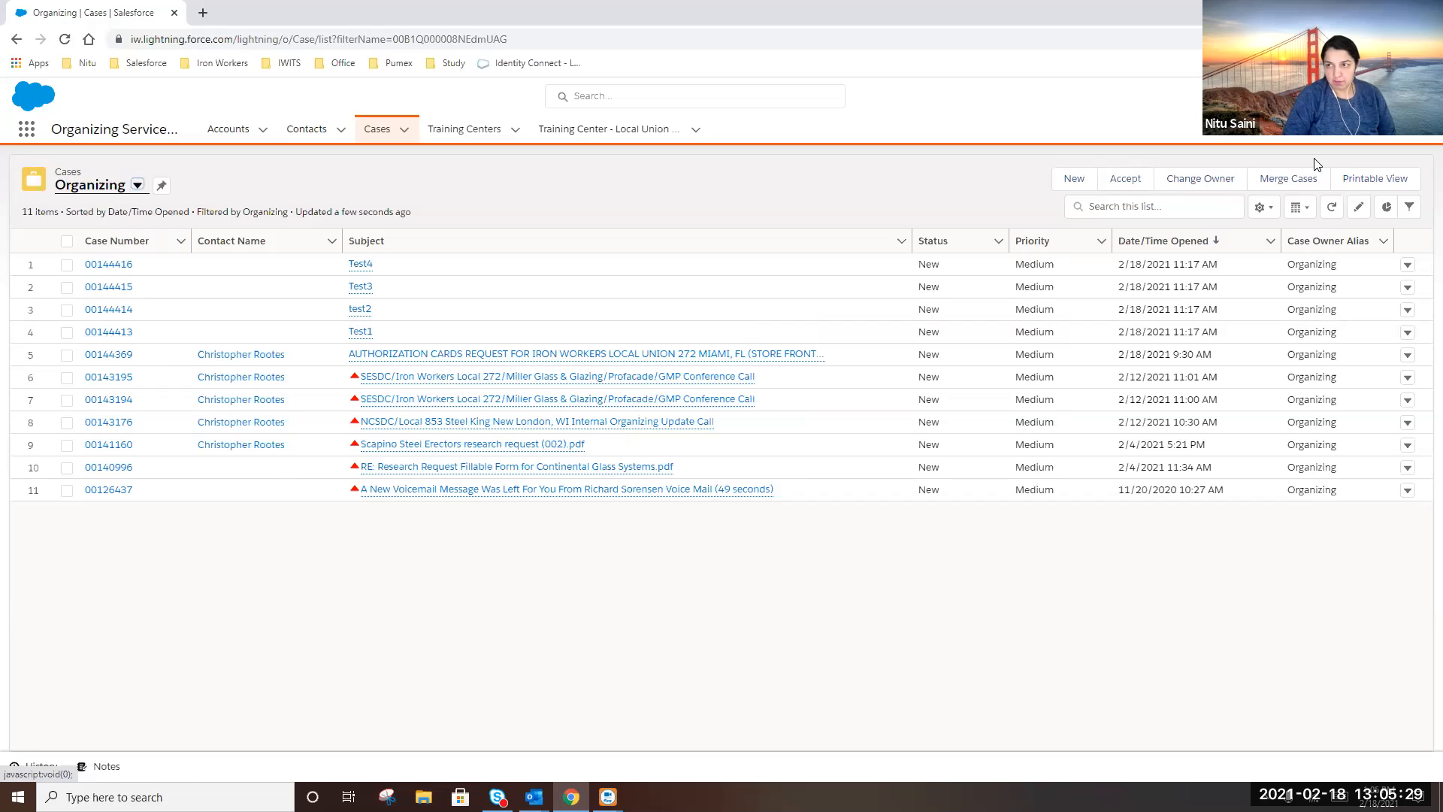
Reassign case 00144413 Test1 from the Organizing queue to the user found by name search
click(113, 333)
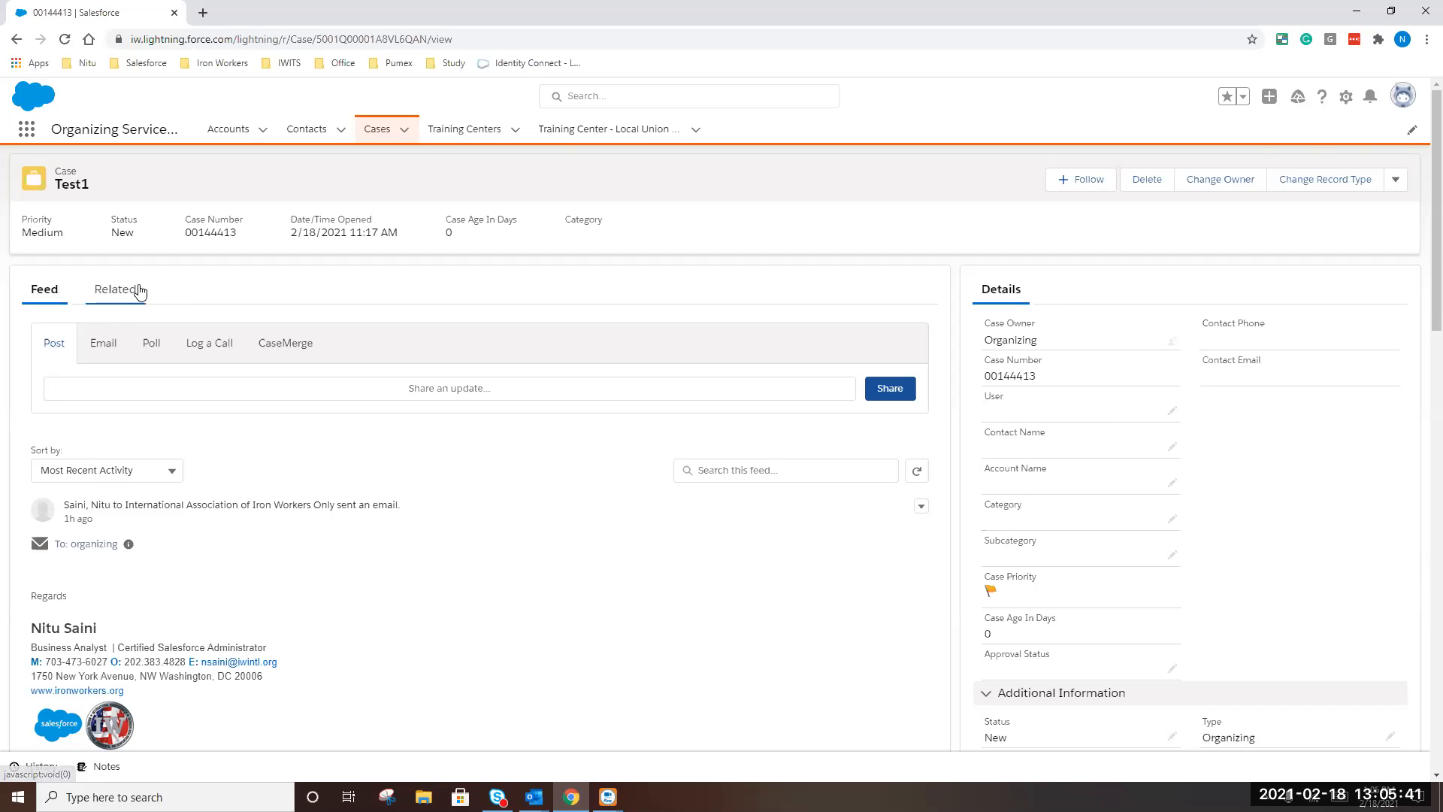
click(1233, 175)
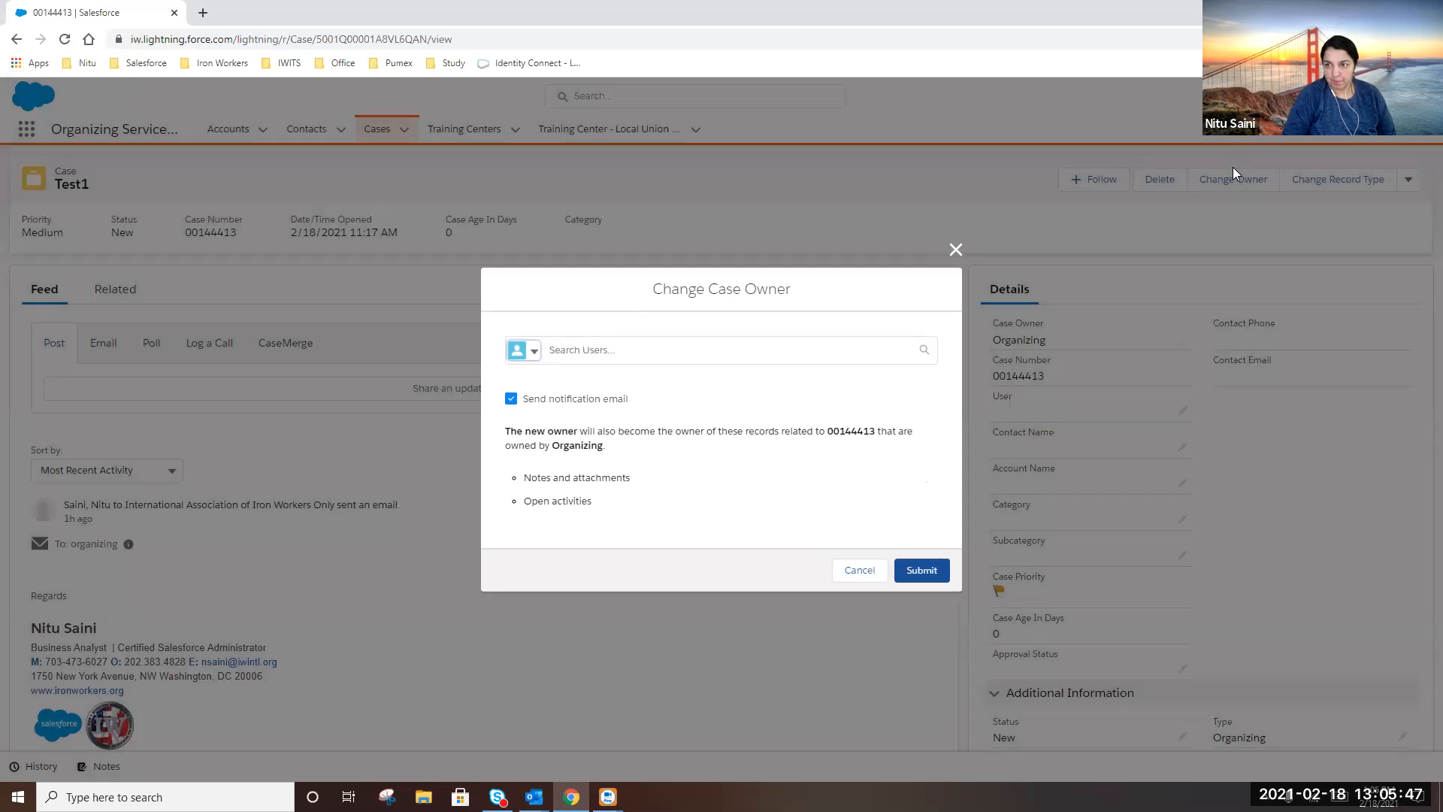
click(597, 349)
text(ana)
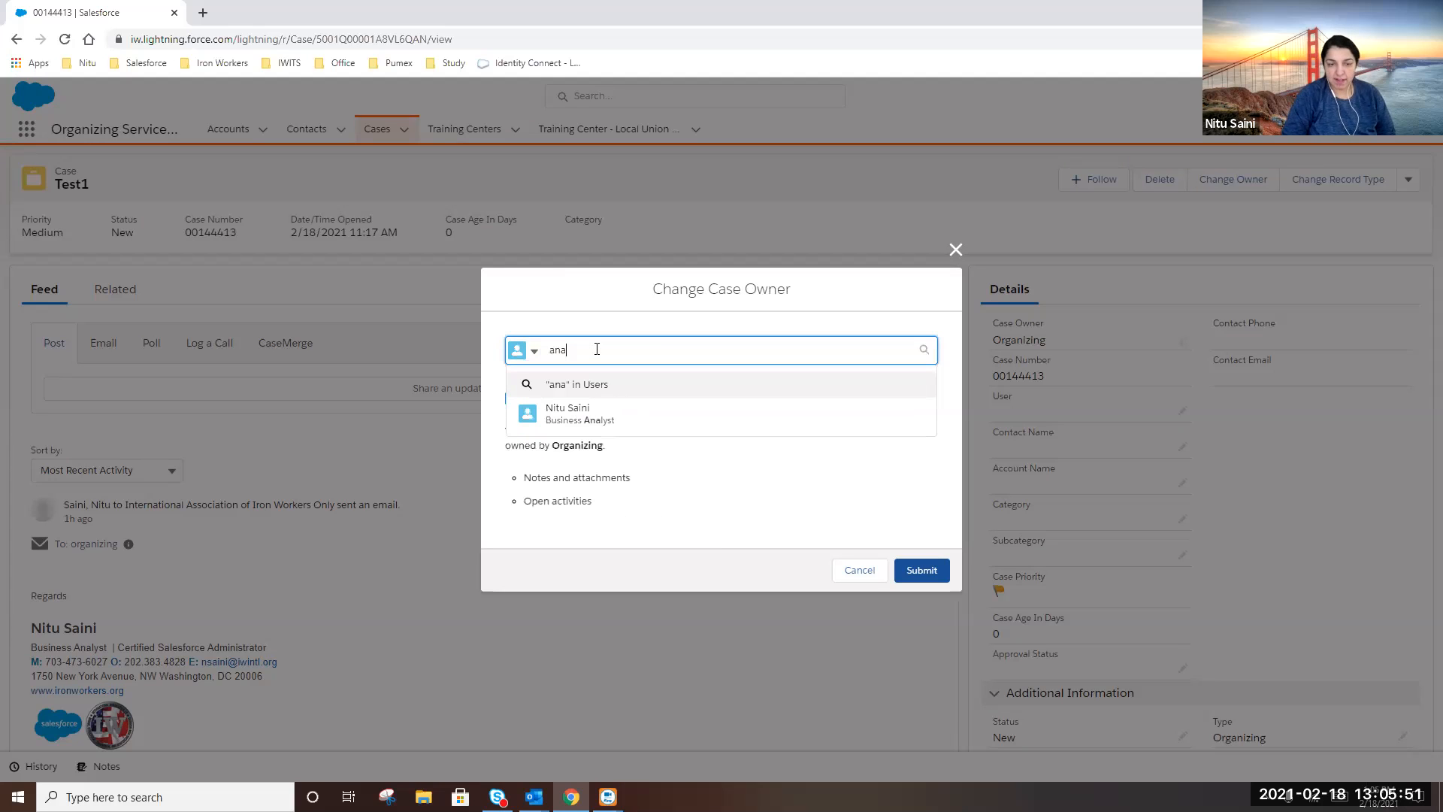
key(BackSpace)
key(BackSpace)
key(BackSpace)
text(wood)
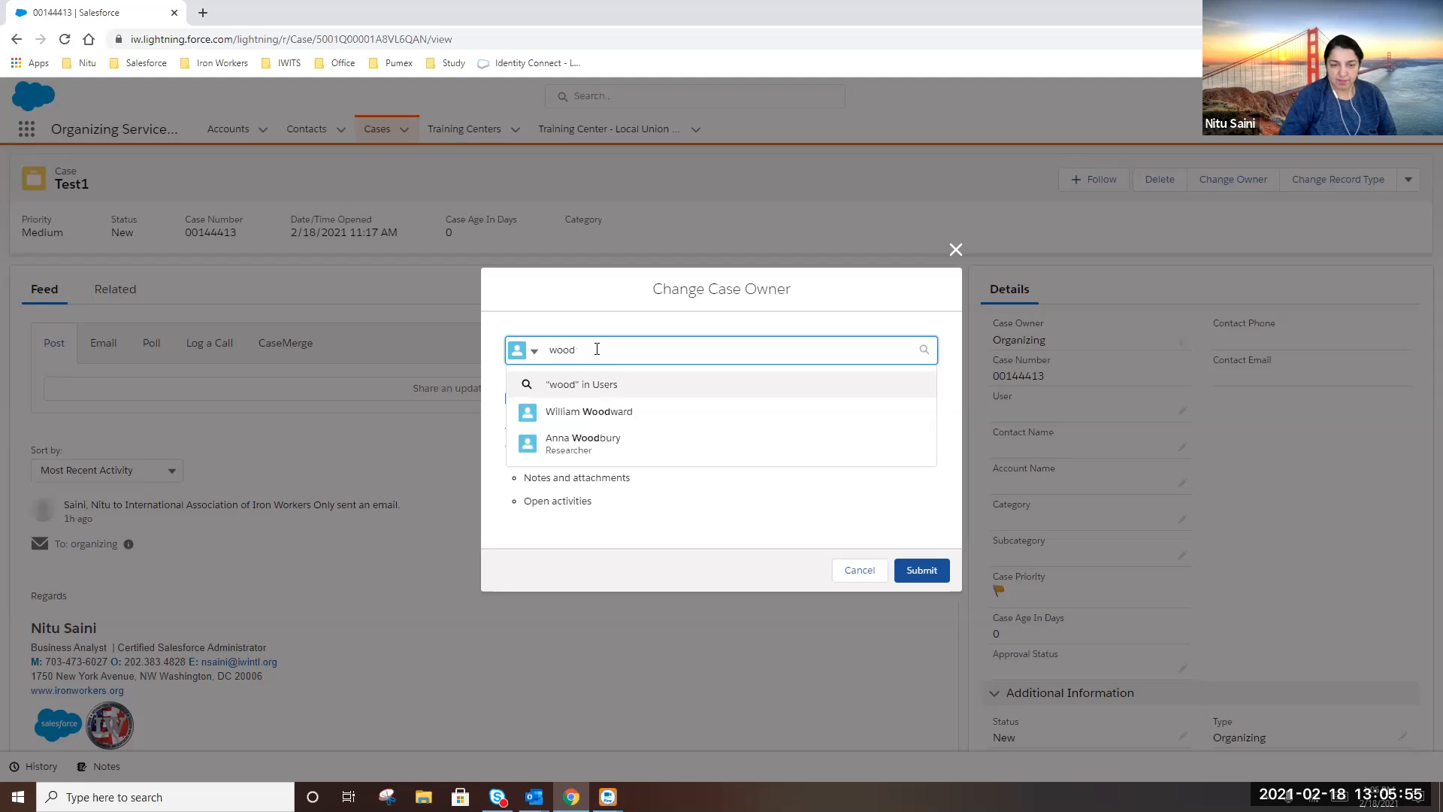
click(590, 439)
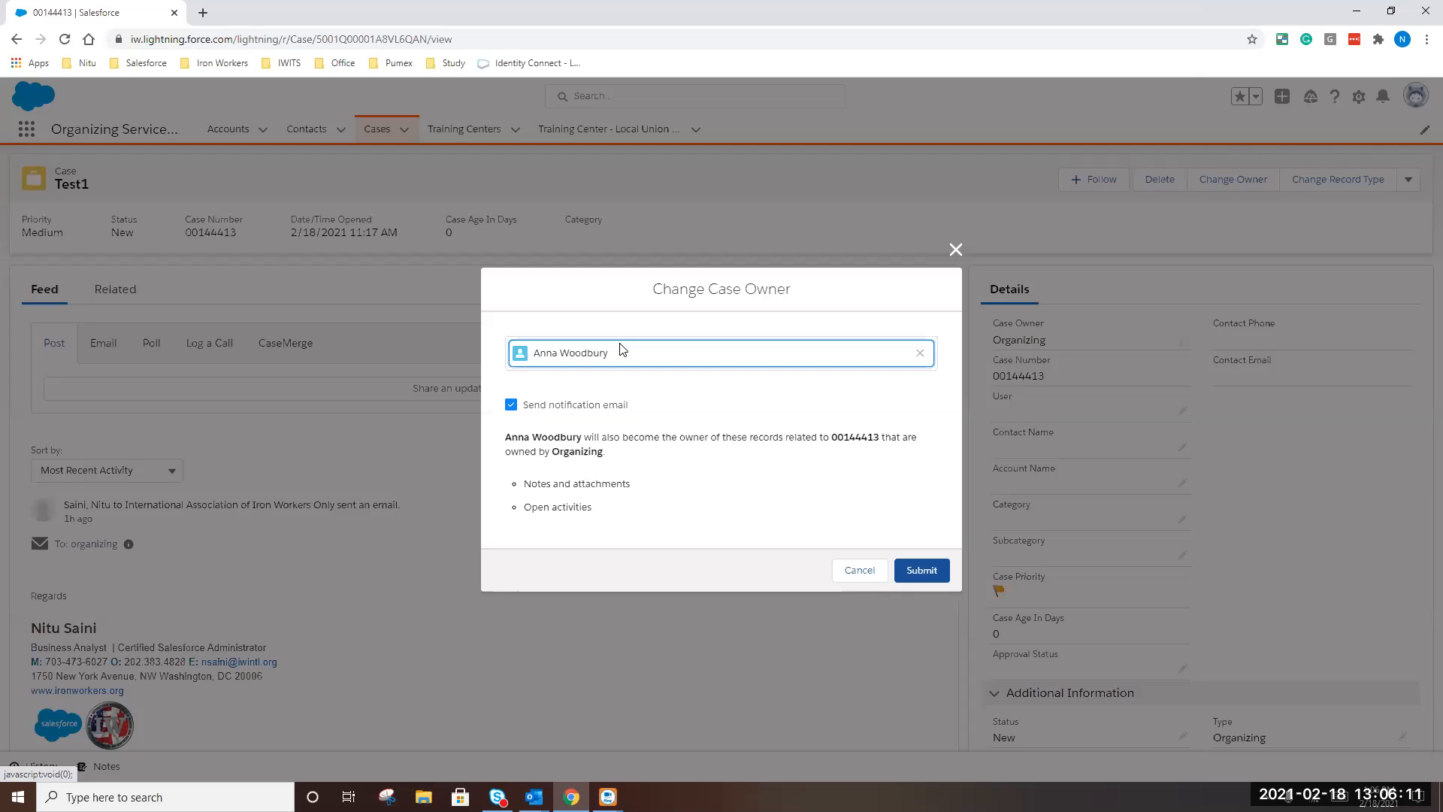
click(923, 573)
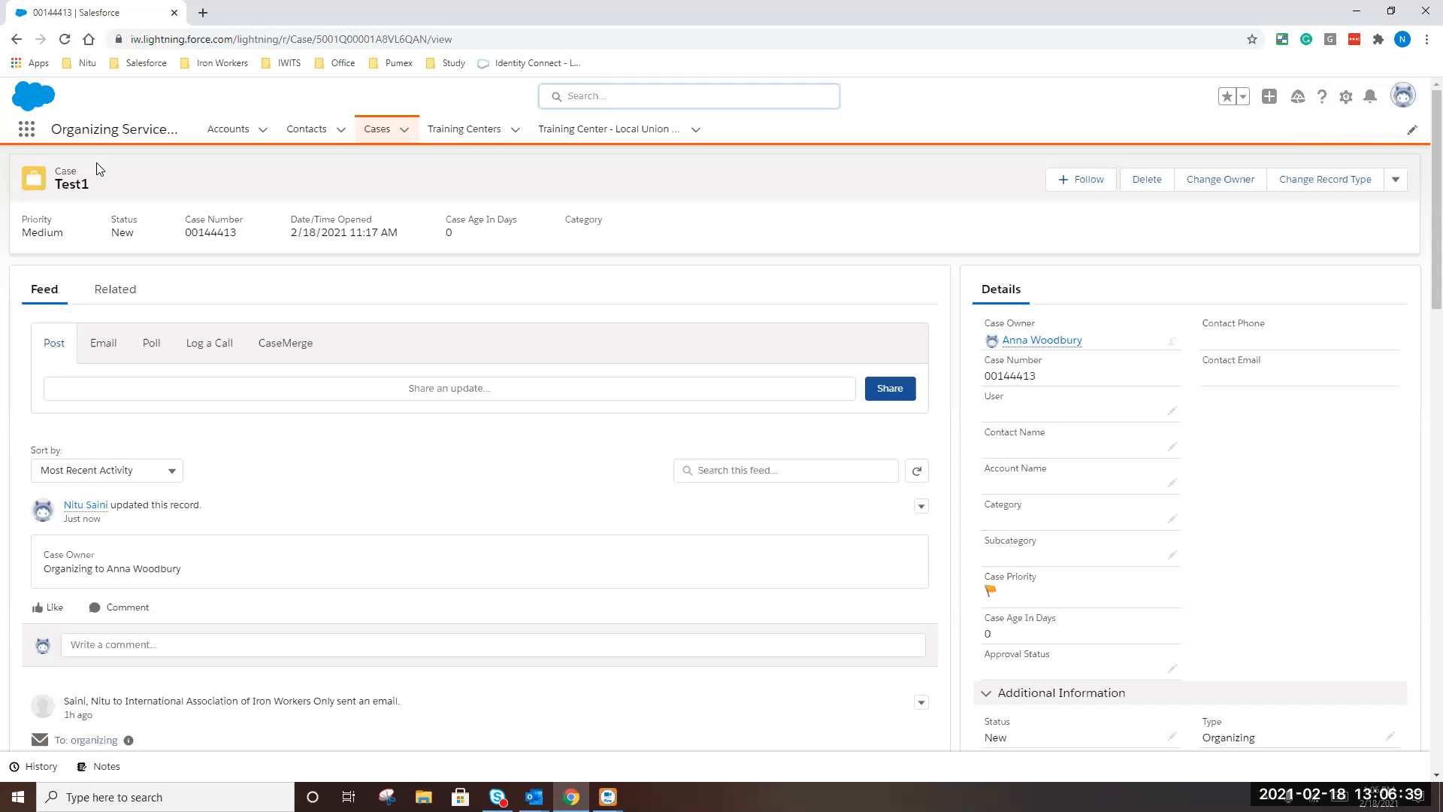
In Setup's Users list filtered to W, log in as the case's new owner
click(1346, 102)
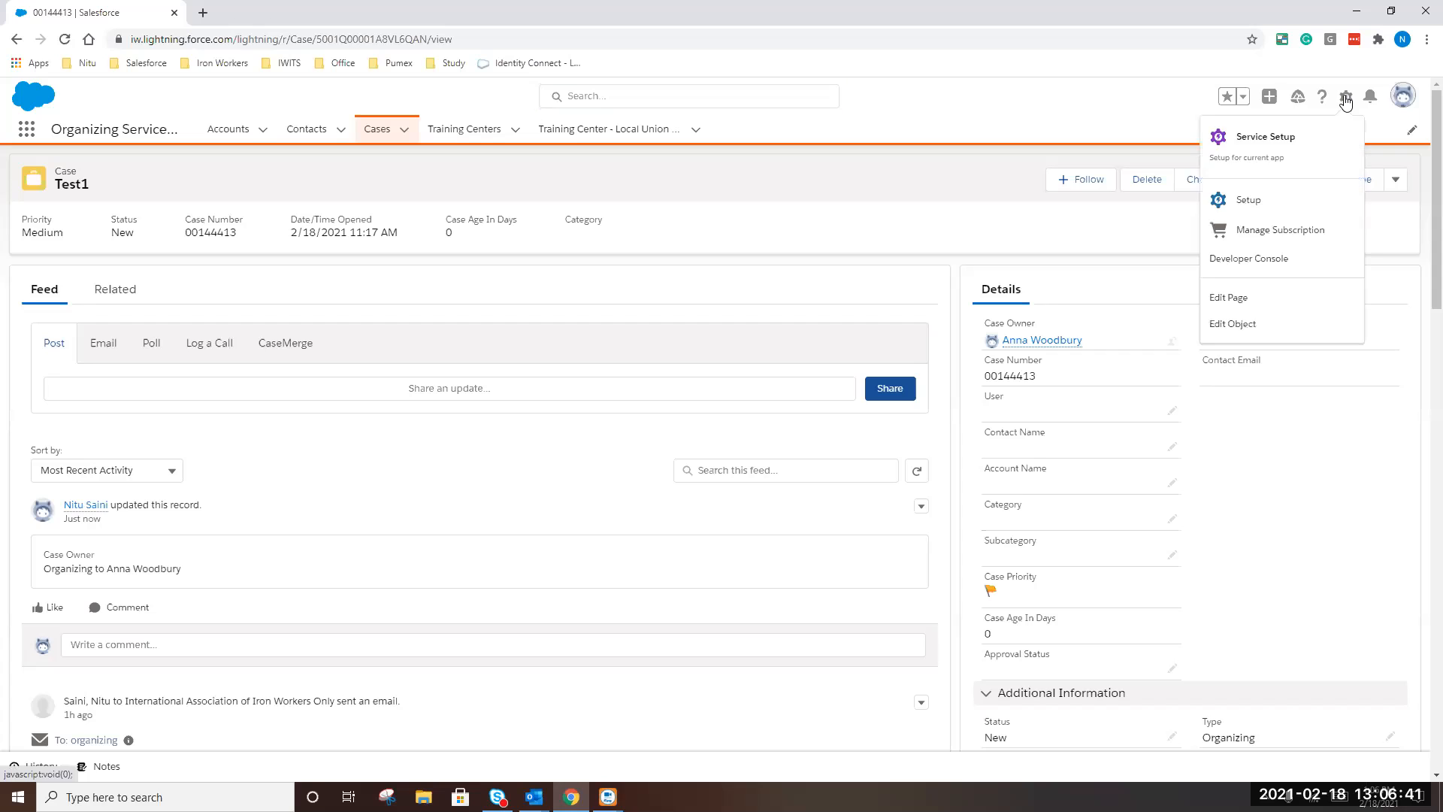
click(1242, 211)
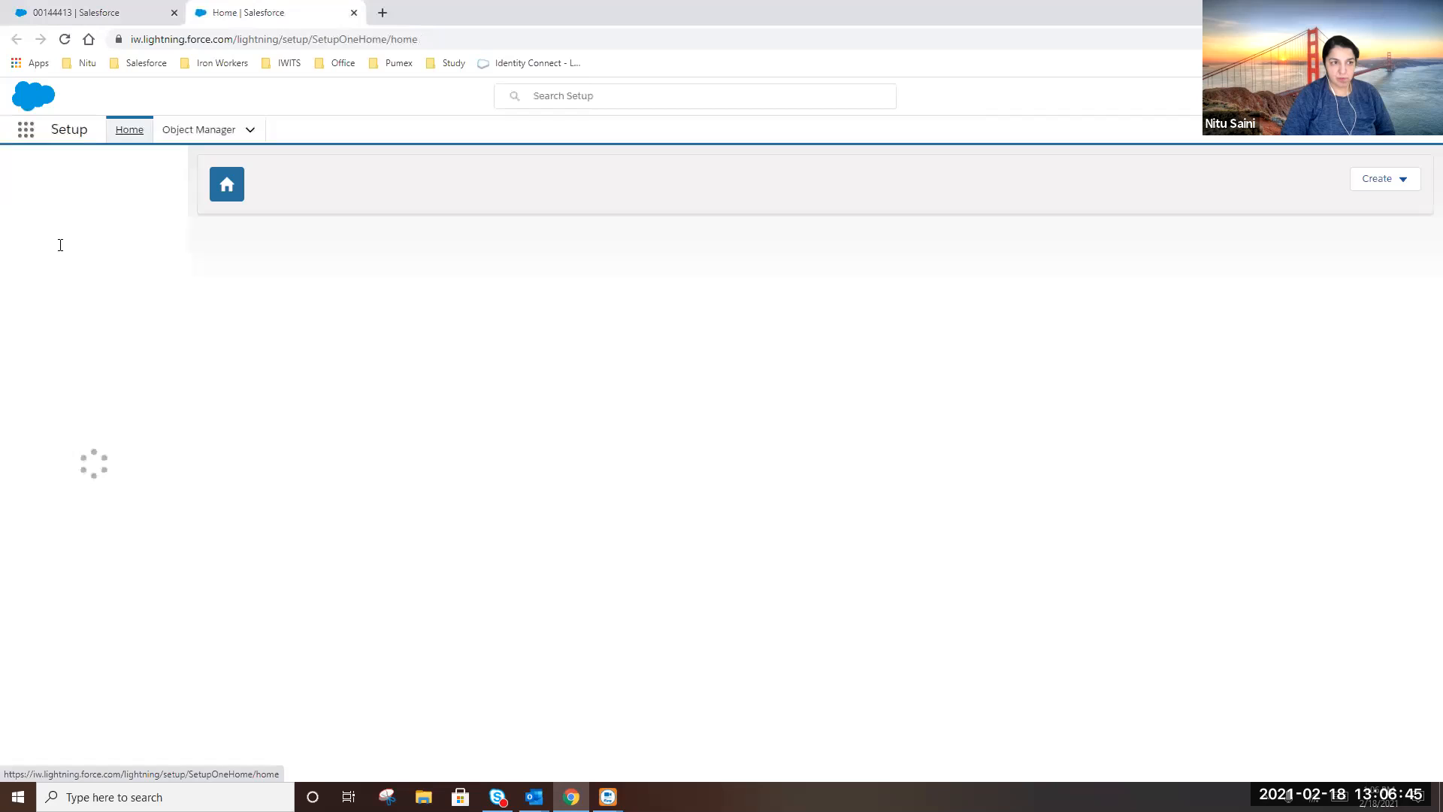
text(u)
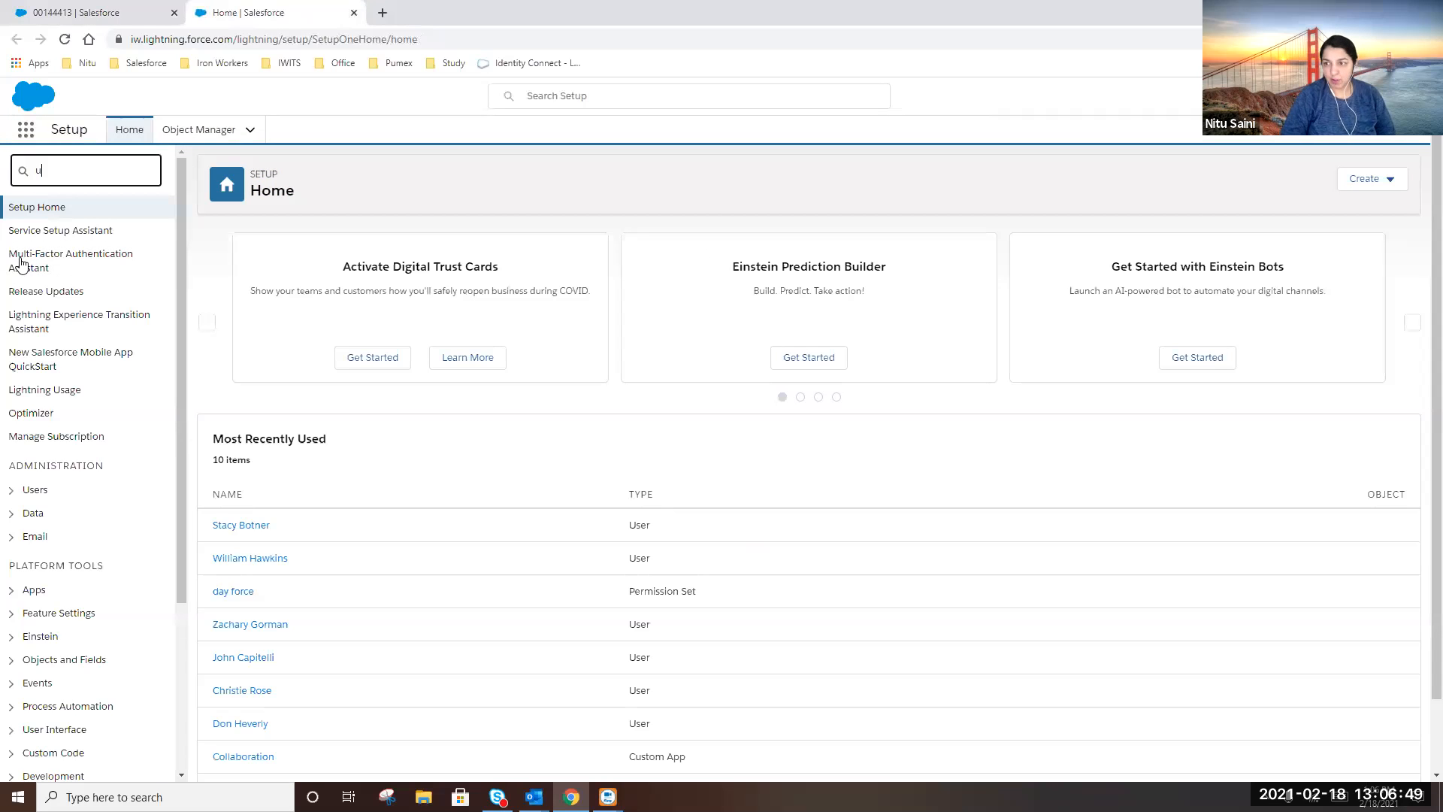
text(ser)
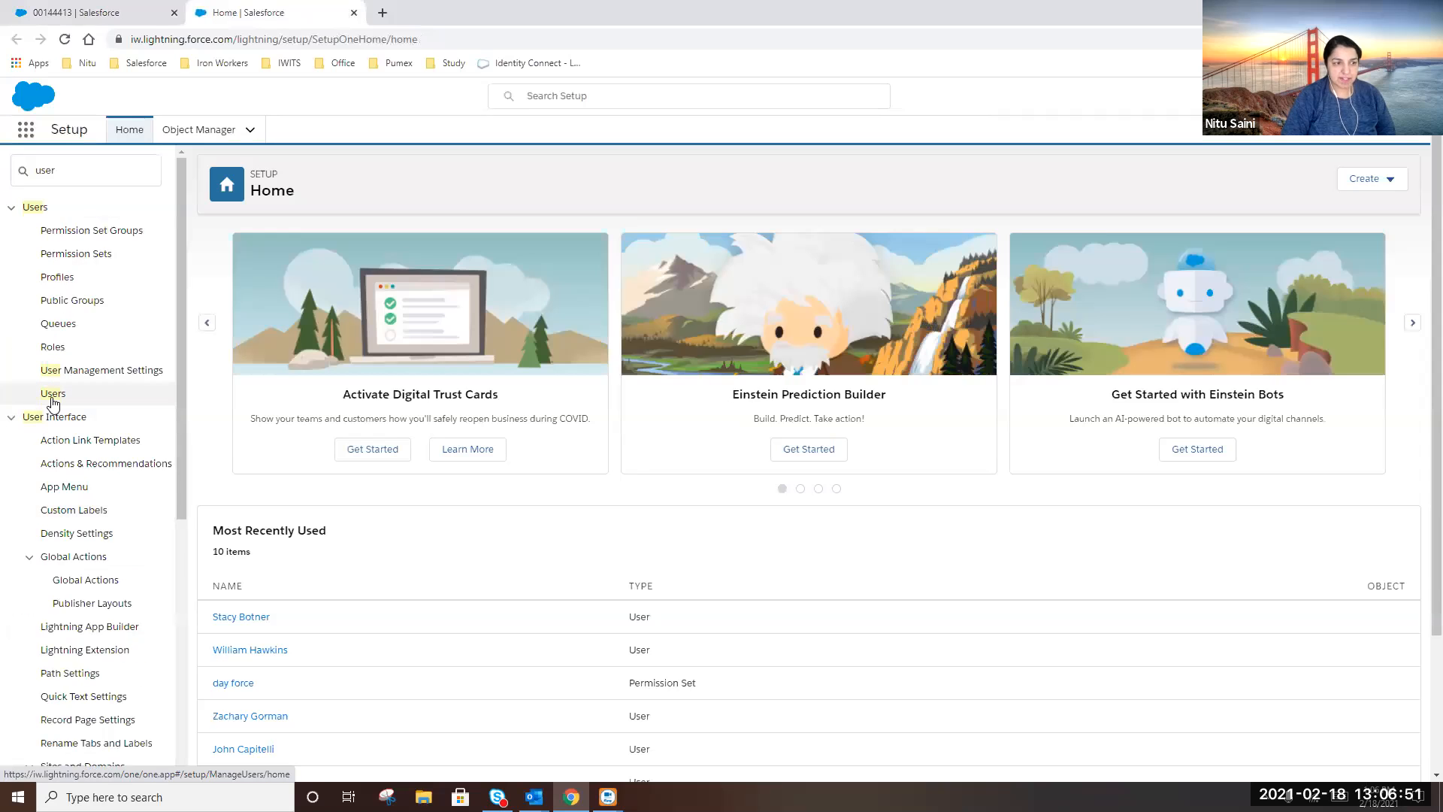
click(51, 394)
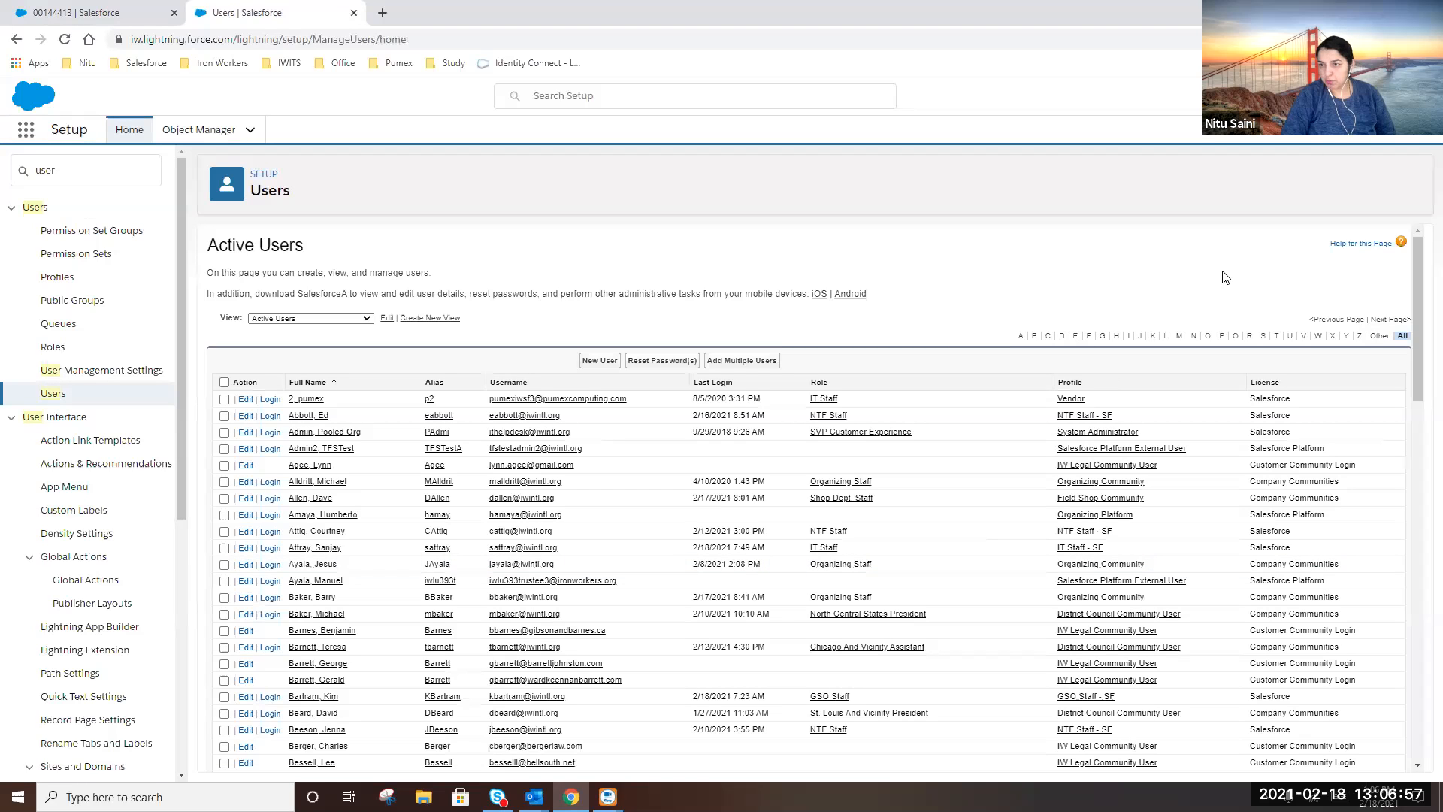
click(1318, 336)
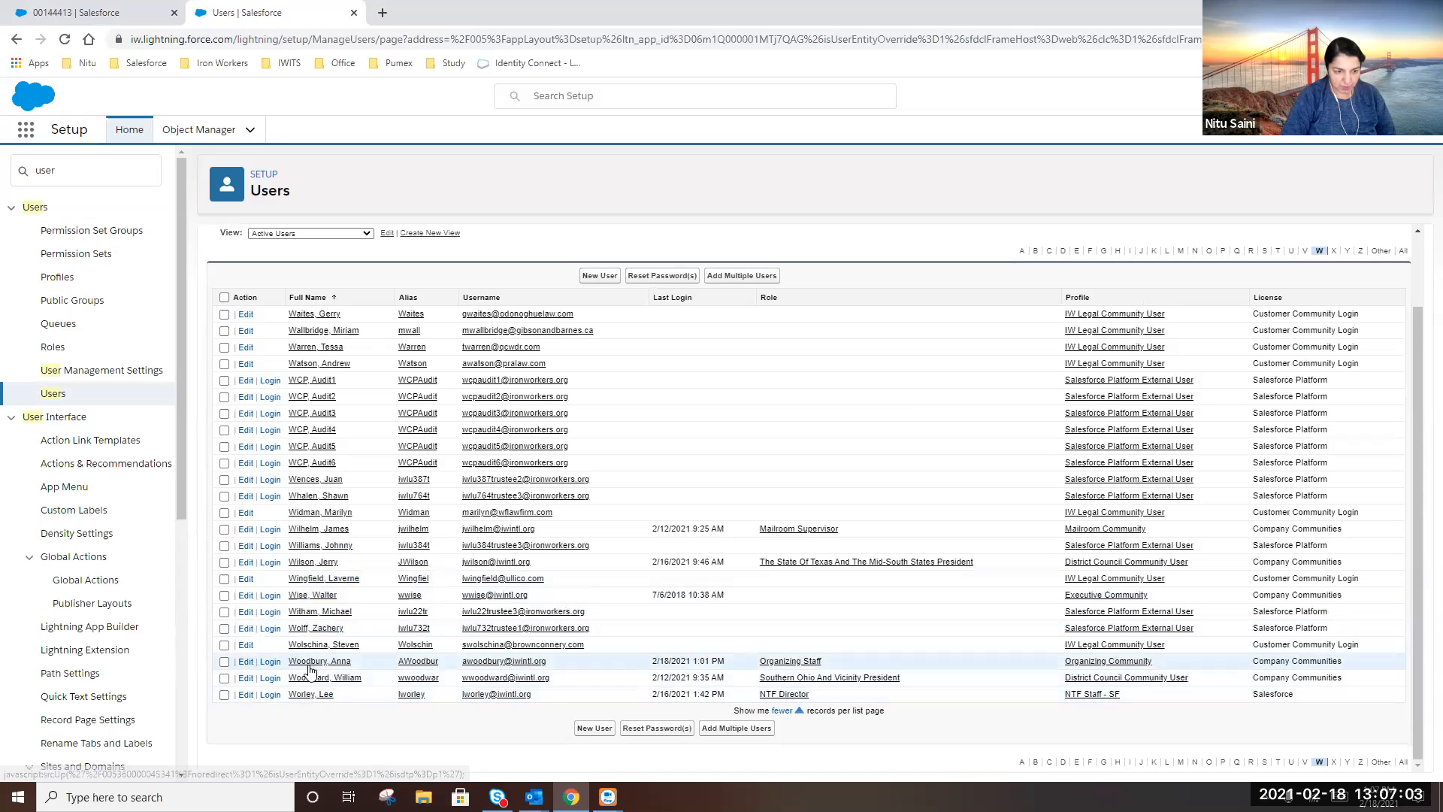
click(270, 662)
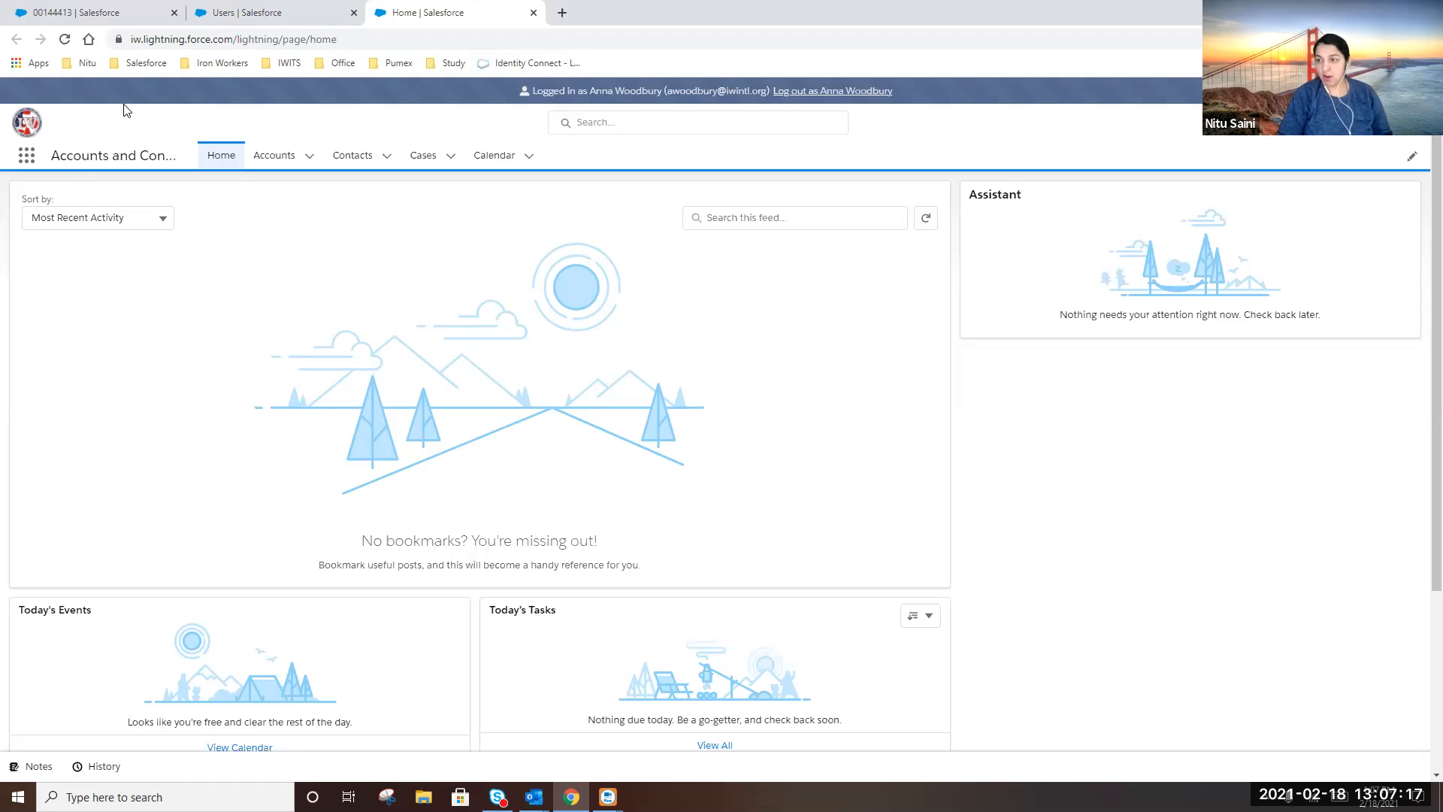
Launch Accounts and Contacts from All Apps and open its Cases list view choices
click(26, 156)
click(46, 421)
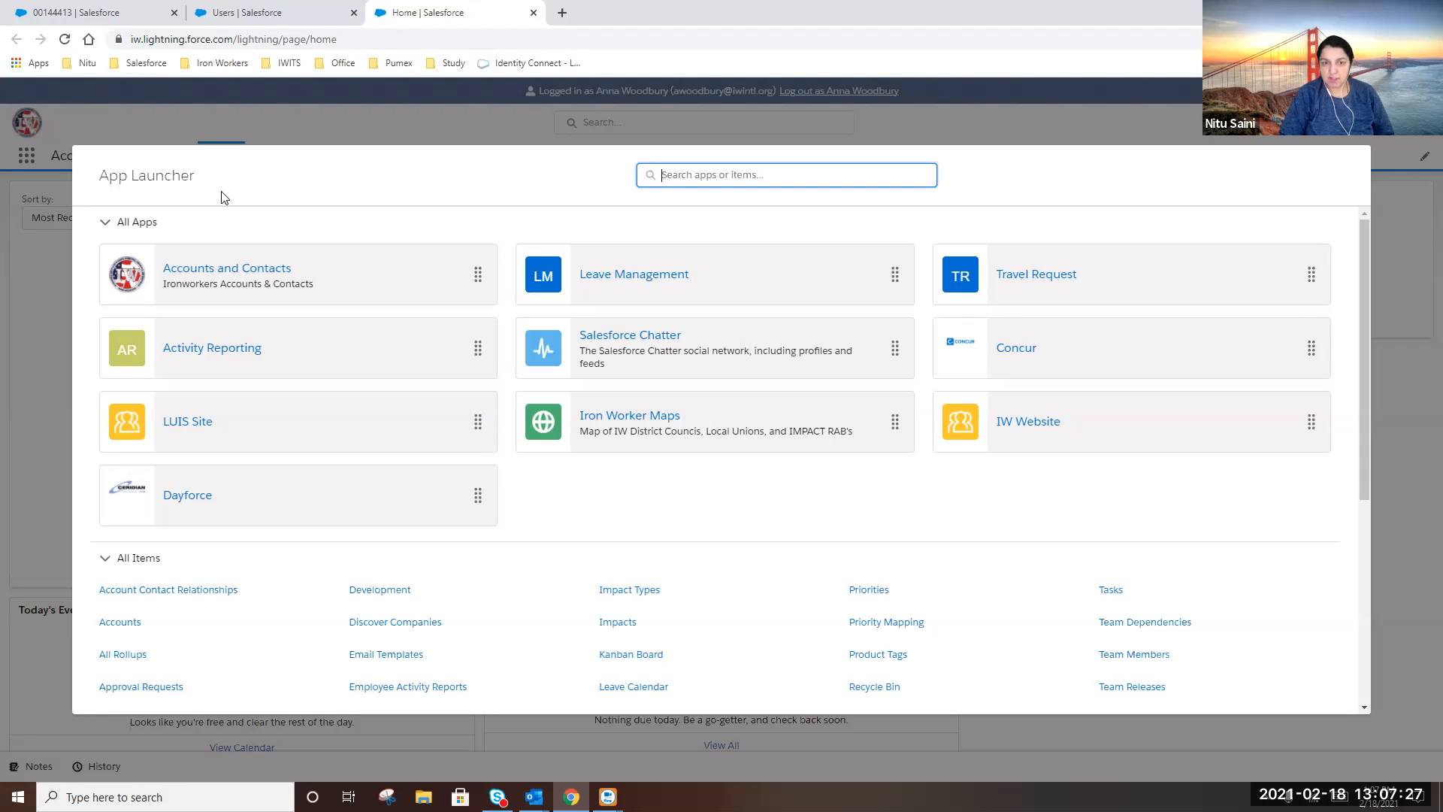
click(203, 271)
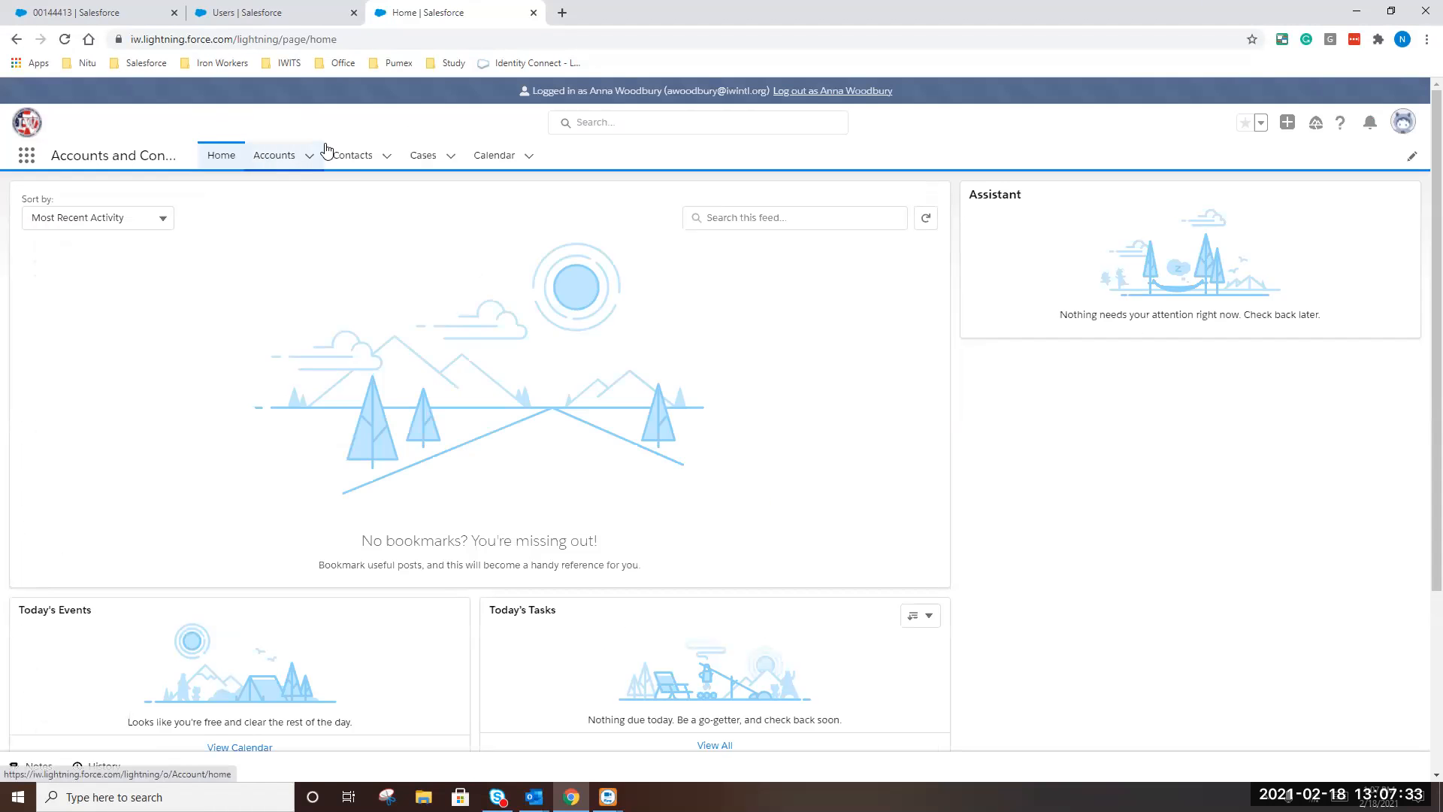
click(423, 161)
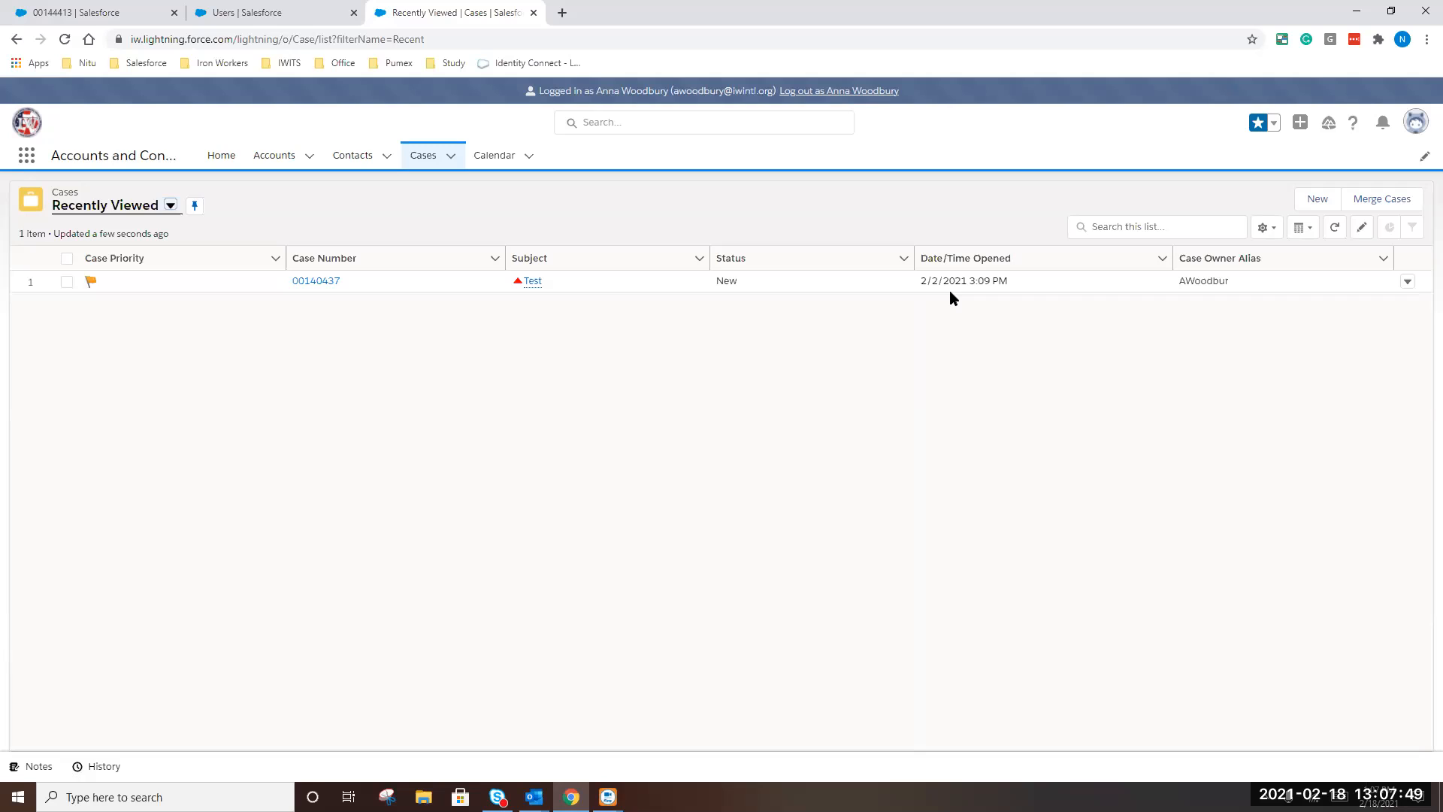
click(171, 207)
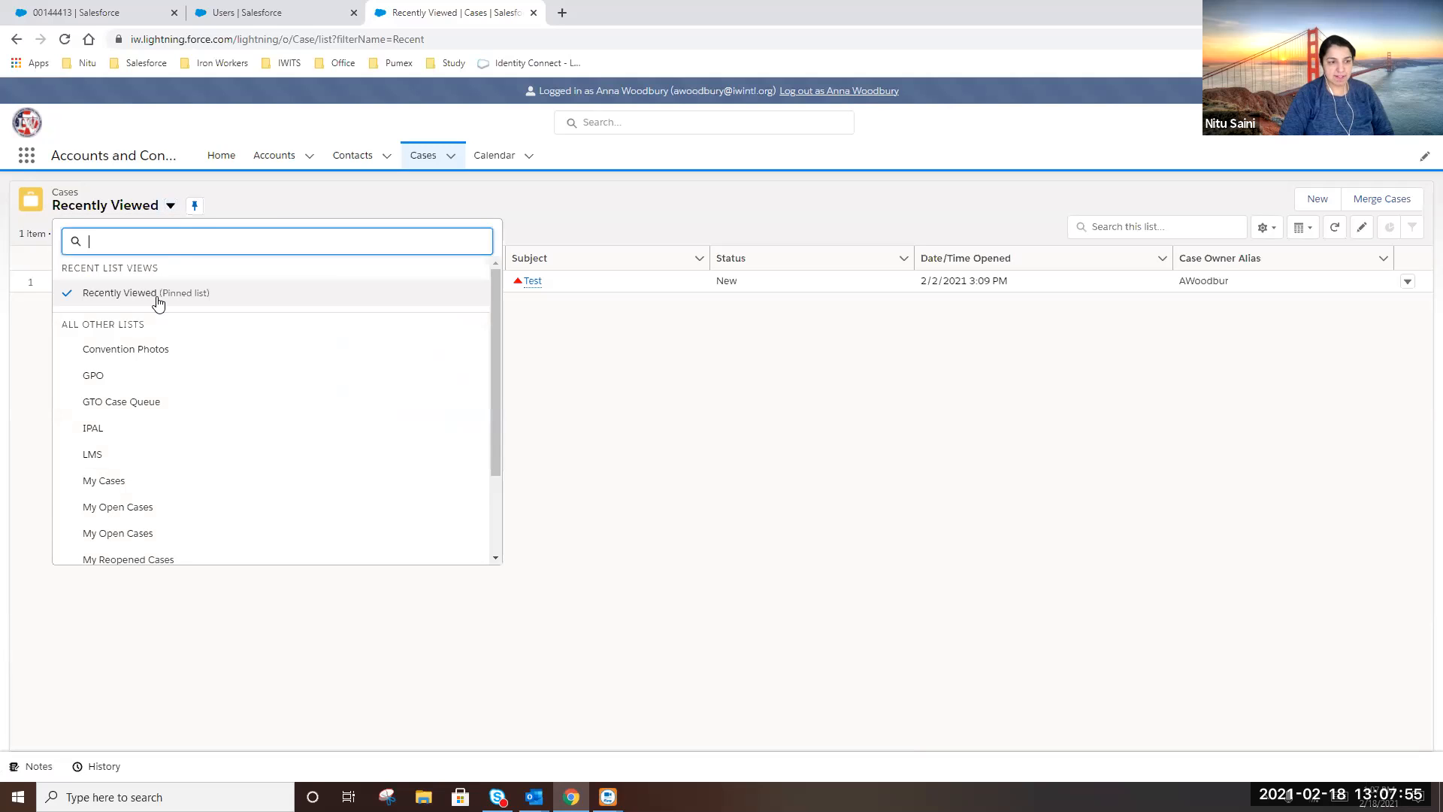
Open case Test1 from My Open Cases and start an email reply, RE: Test1
click(126, 516)
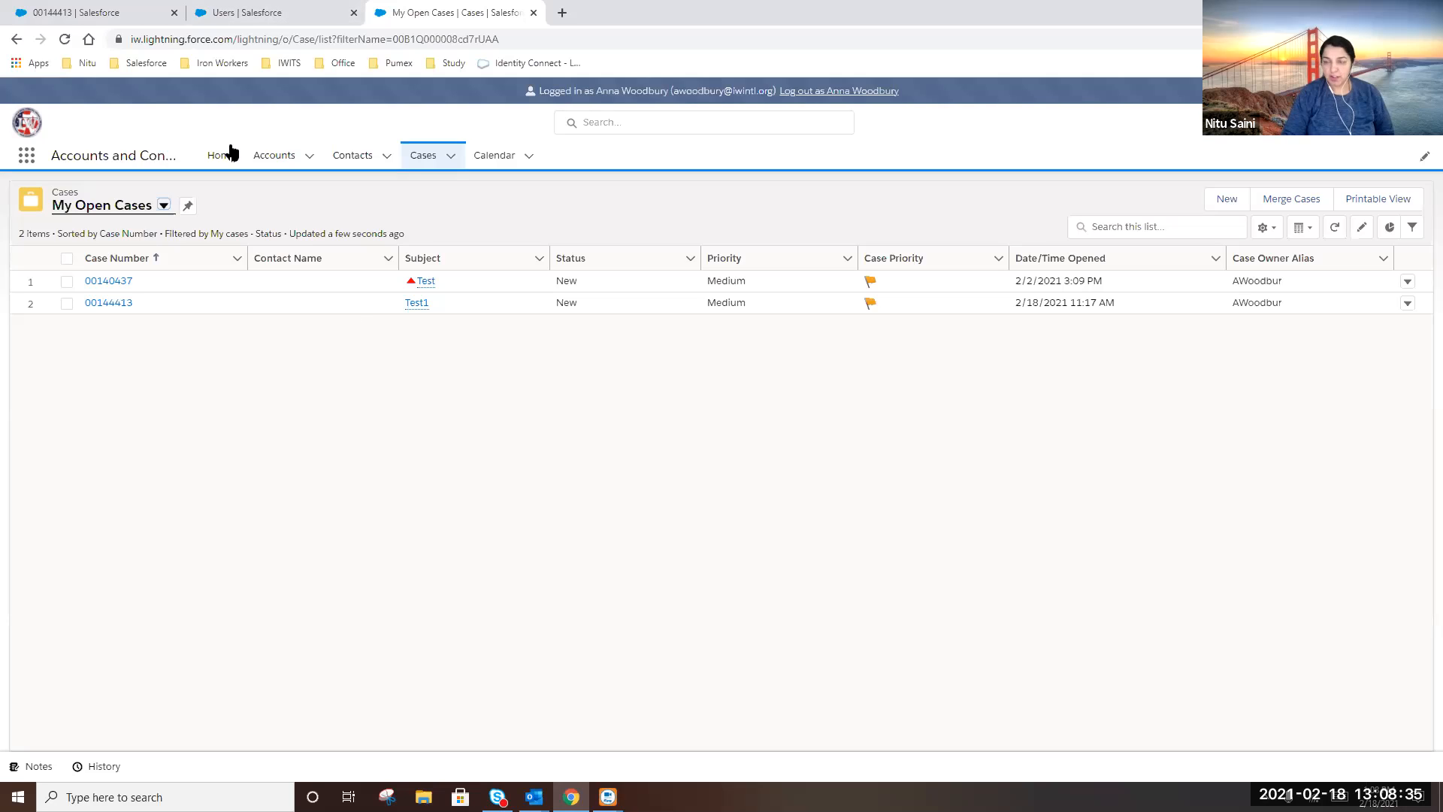
click(109, 303)
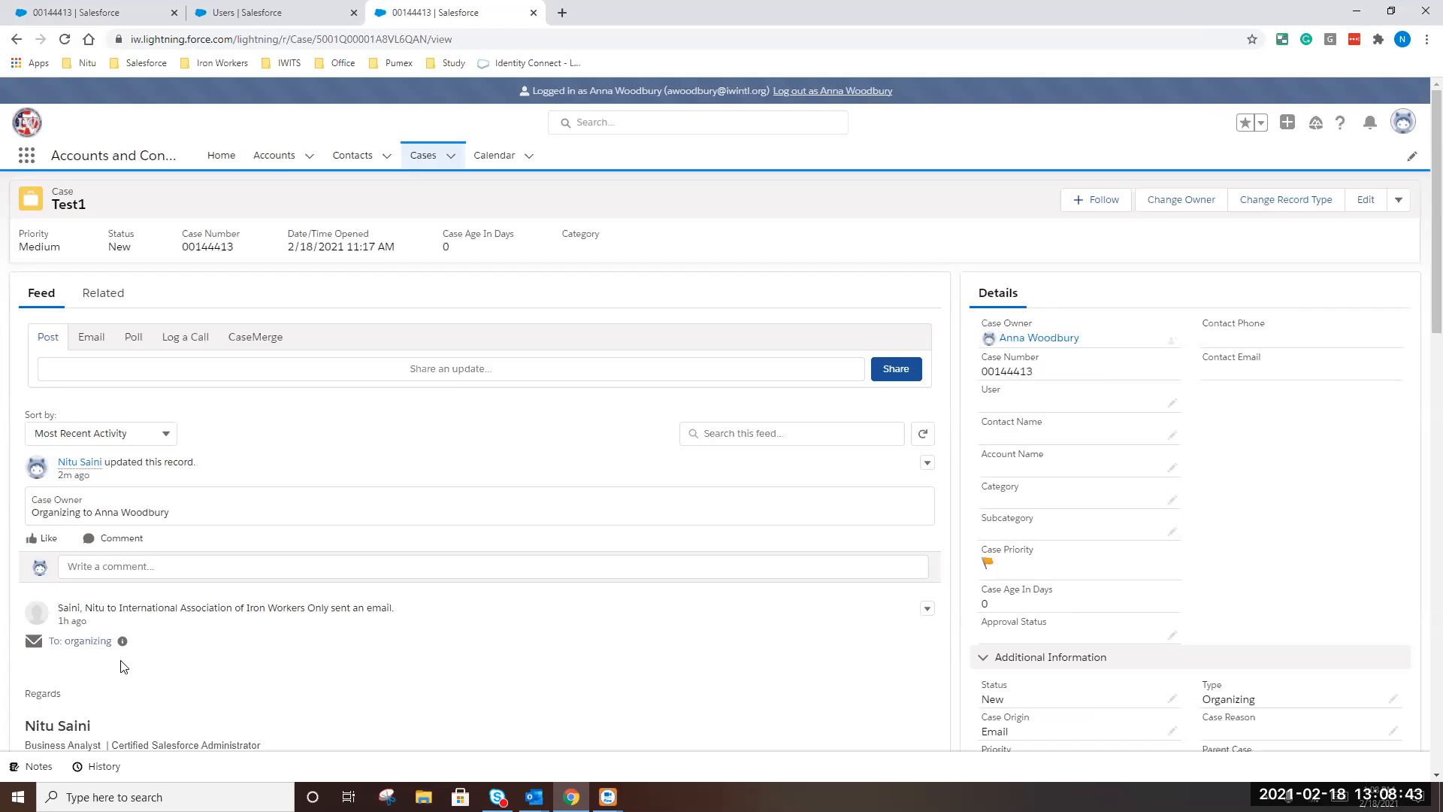
click(94, 337)
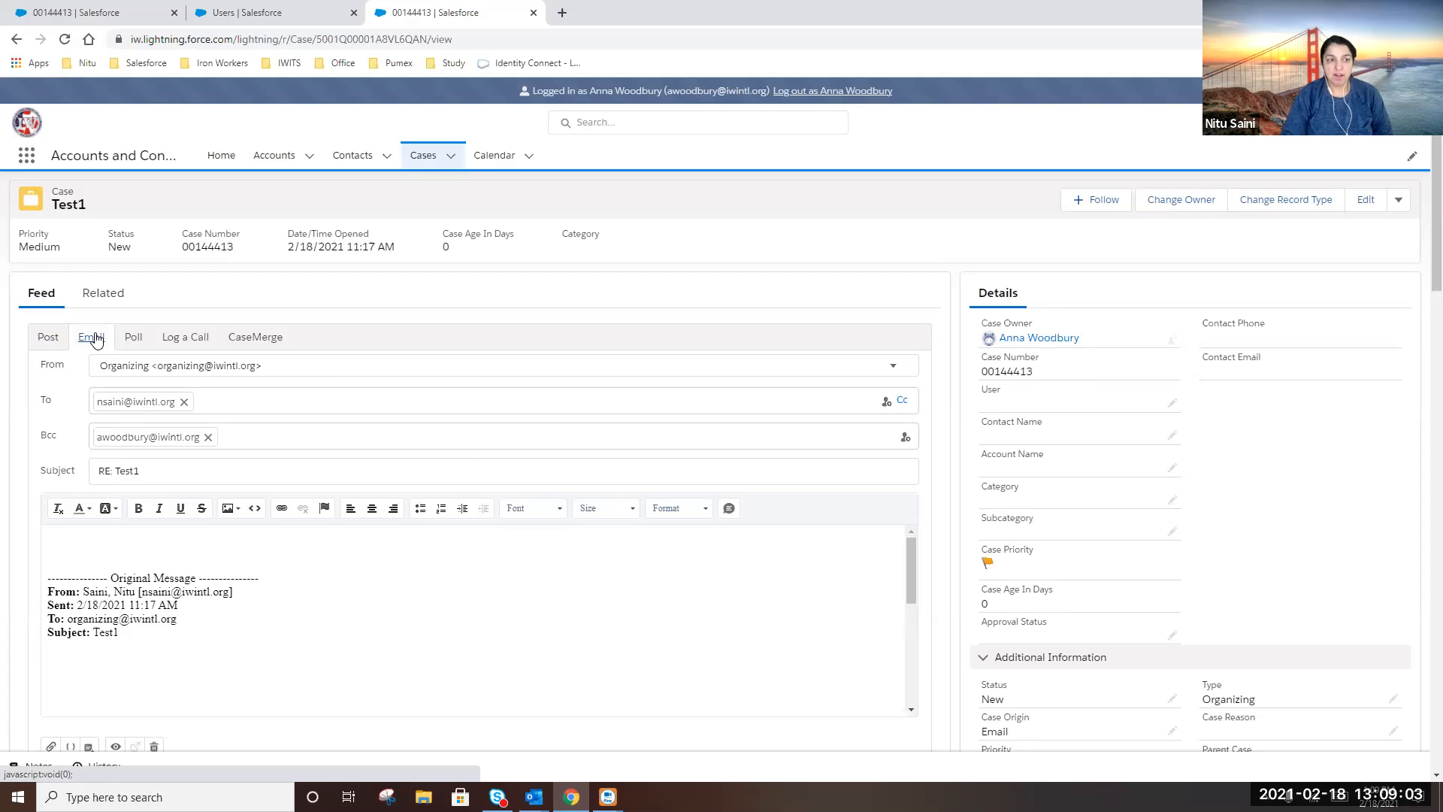
Drop the Bcc, write a greeting, 'This is just a test.' and a Thanks sign-off, then send
click(208, 437)
click(102, 556)
text(Hell)
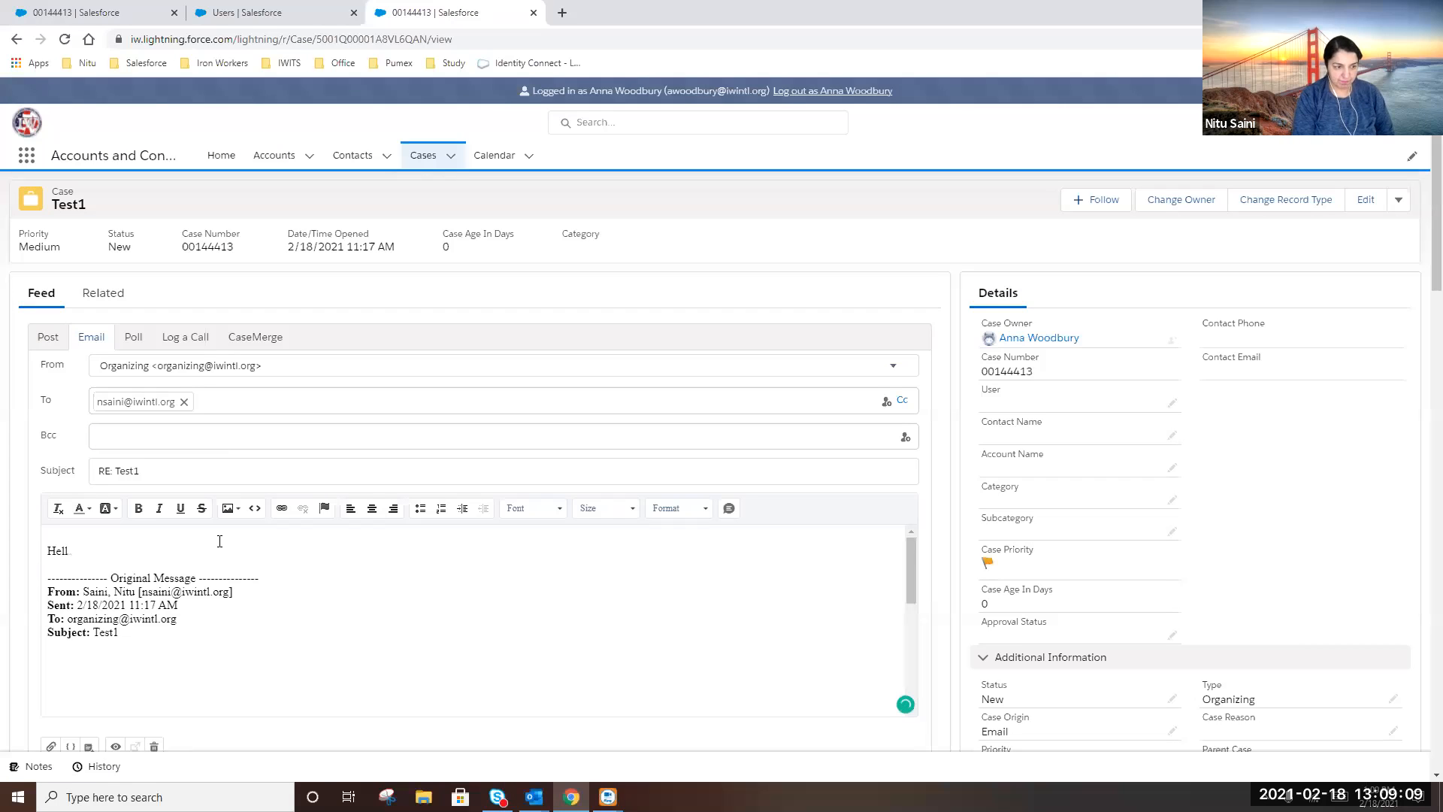
text(foo Nitu,)
key(Return)
text(This is jus)
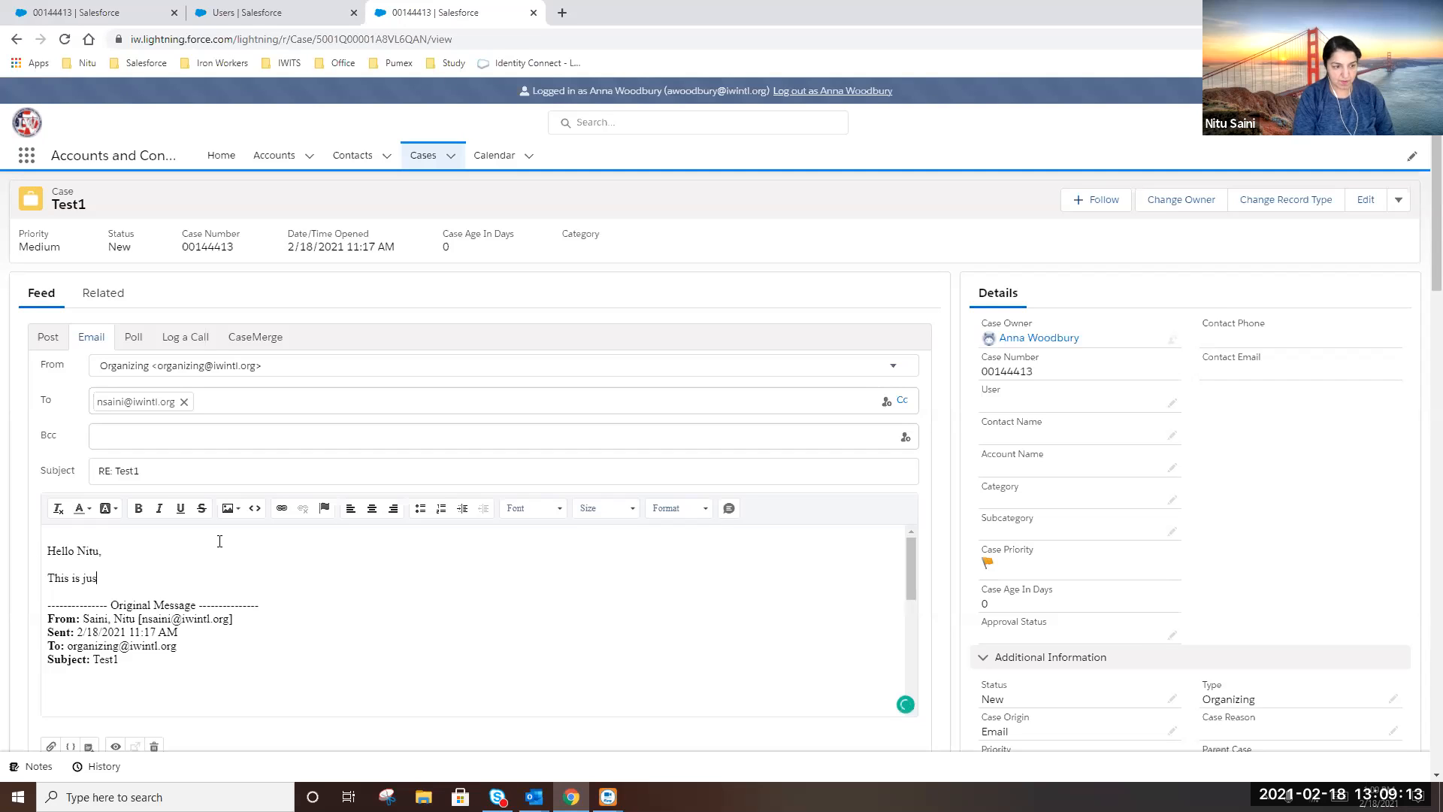
text(t a test.)
key(Return)
text(Thanks)
key(shift+Return)
text(Anna)
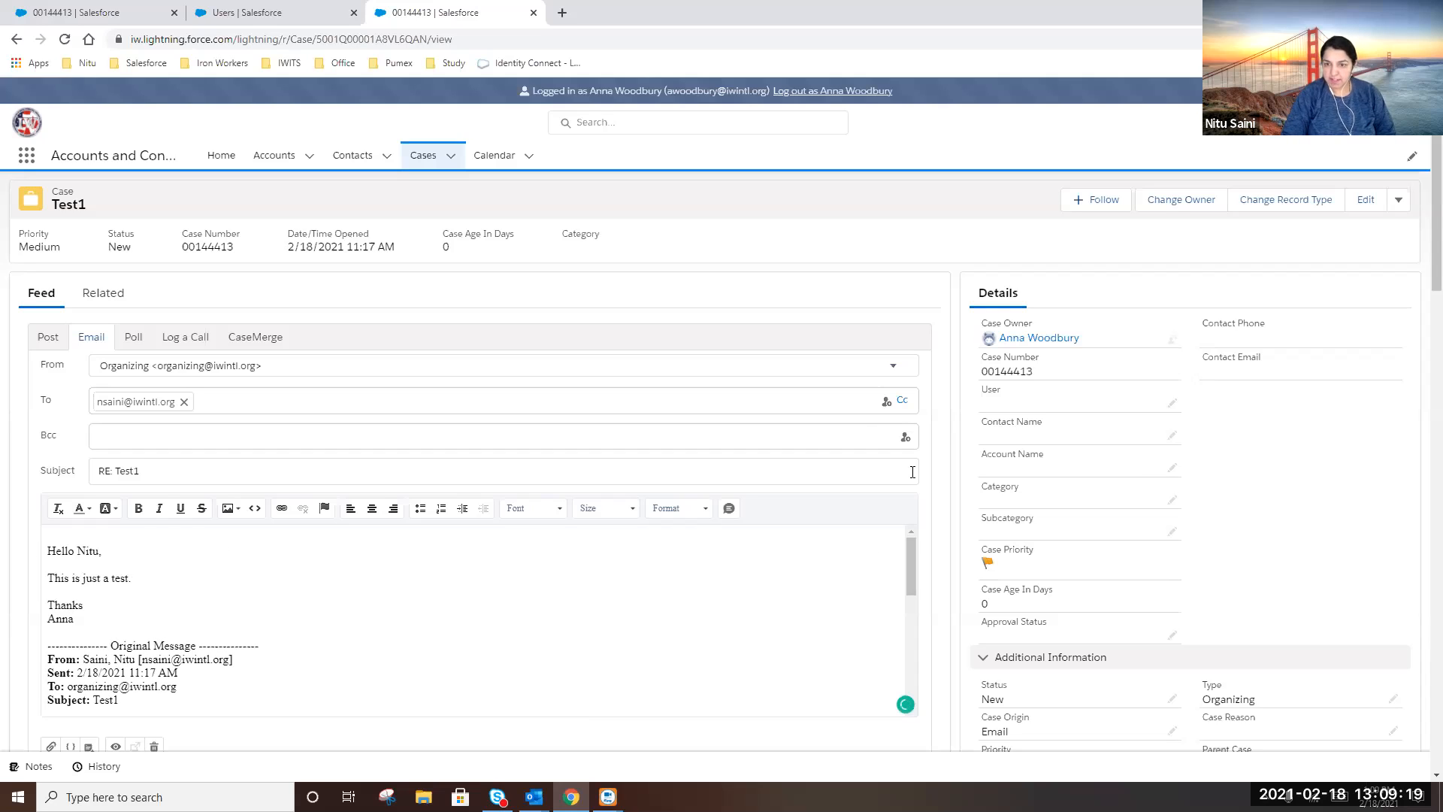
scroll(938, 474, down, 2)
click(858, 624)
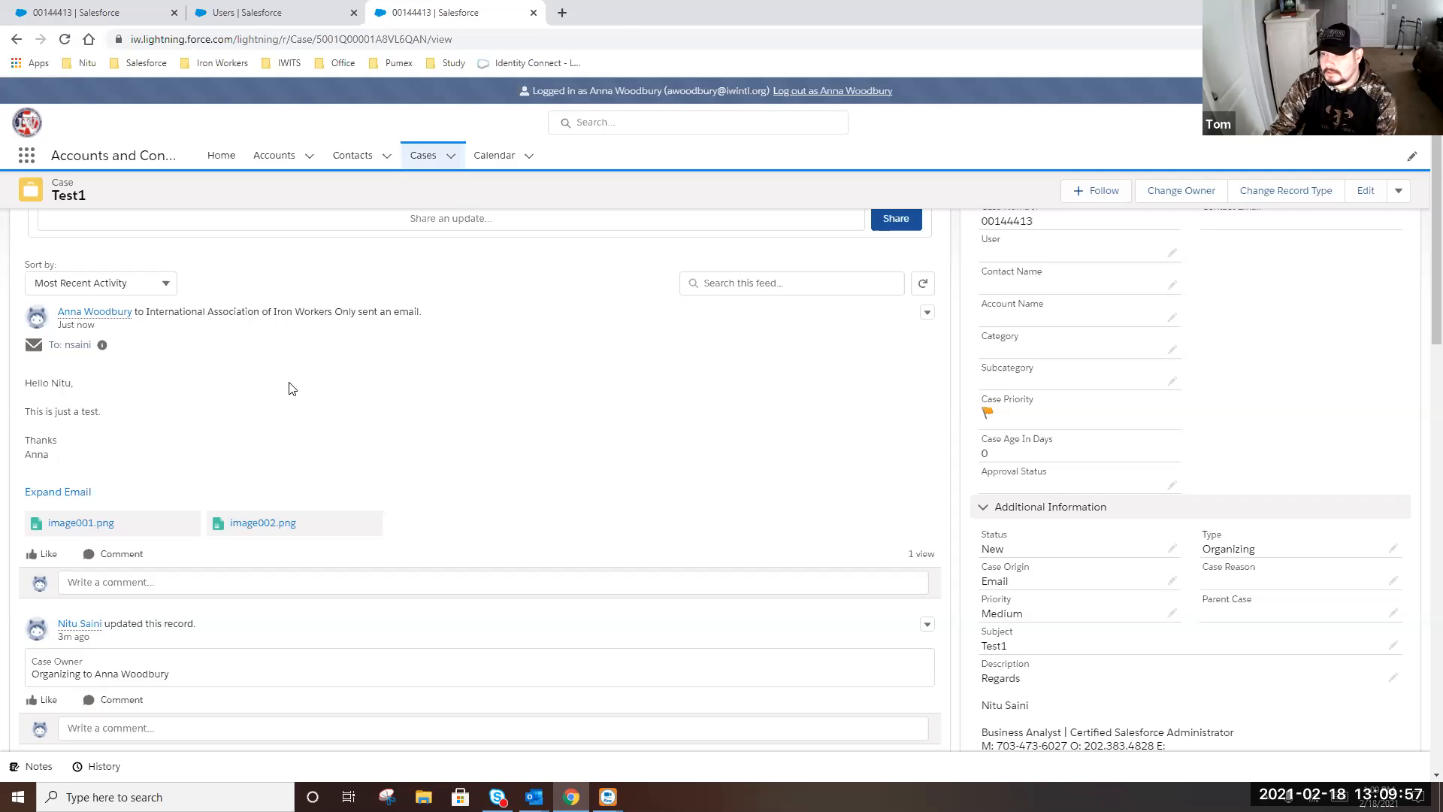
Scroll up to review the sent test email with image001.png and image002.png in the feed
scroll(278, 413, up, 2)
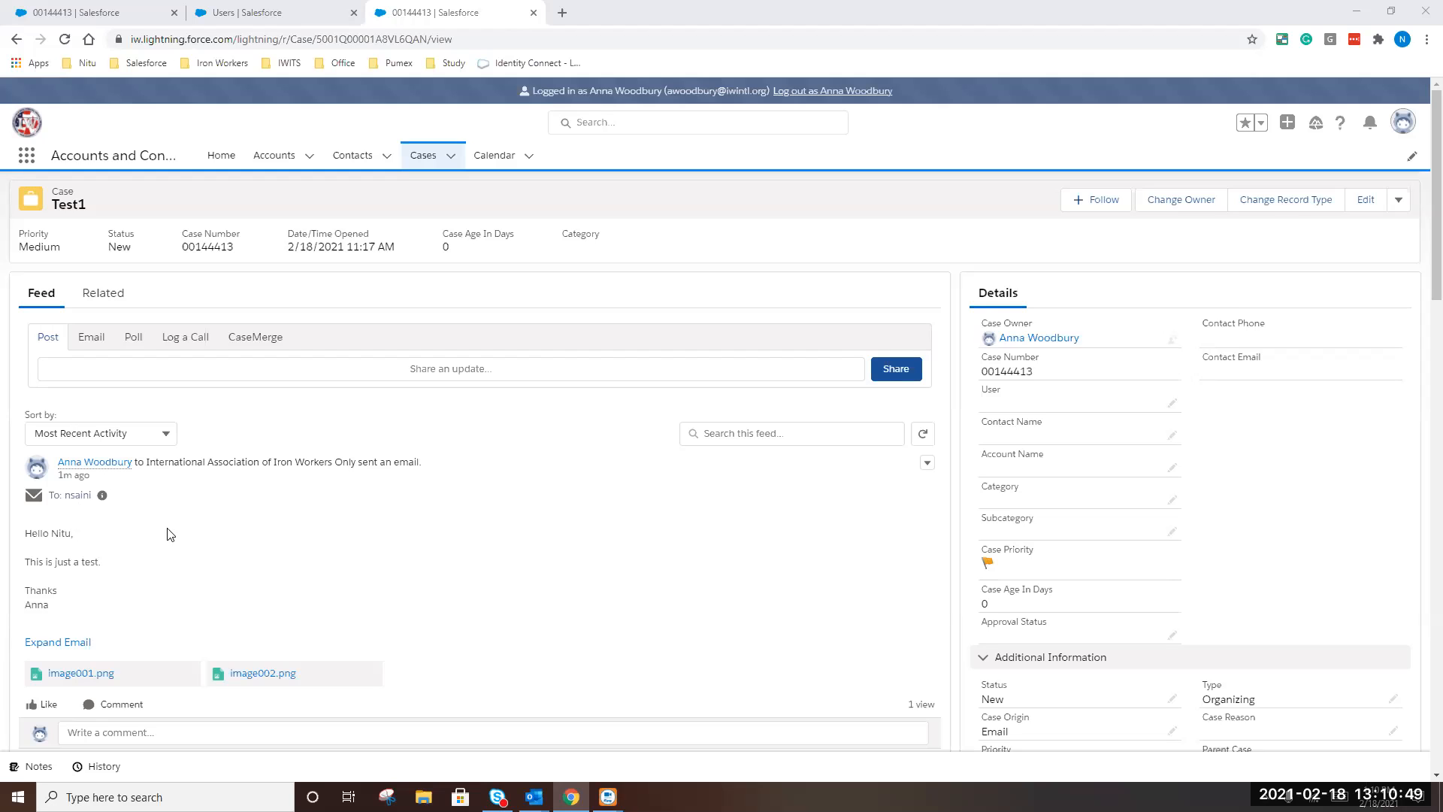
scroll(265, 543, down, 2)
scroll(264, 544, up, 2)
scroll(134, 601, down, 7)
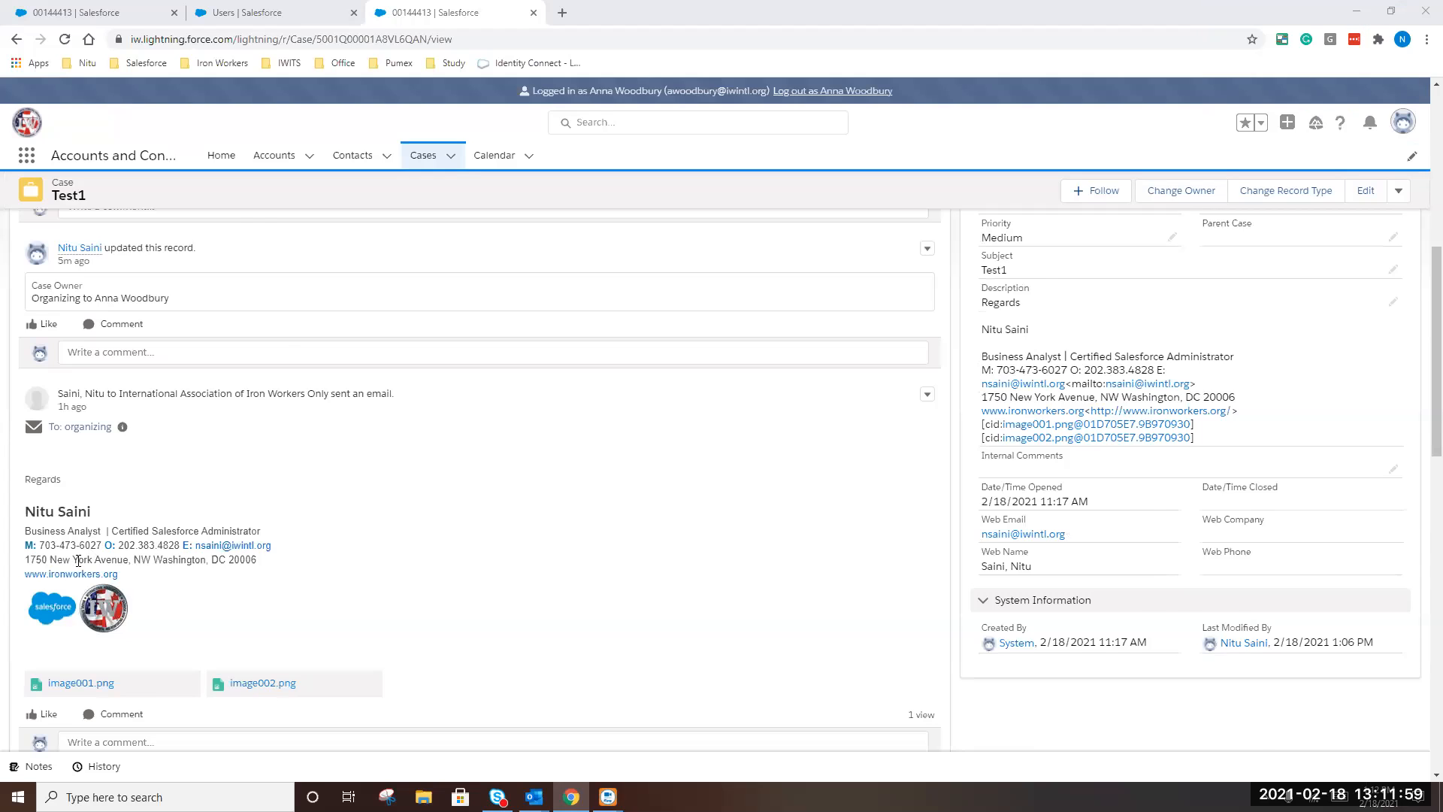
scroll(63, 390, up, 6)
scroll(63, 390, up, 1)
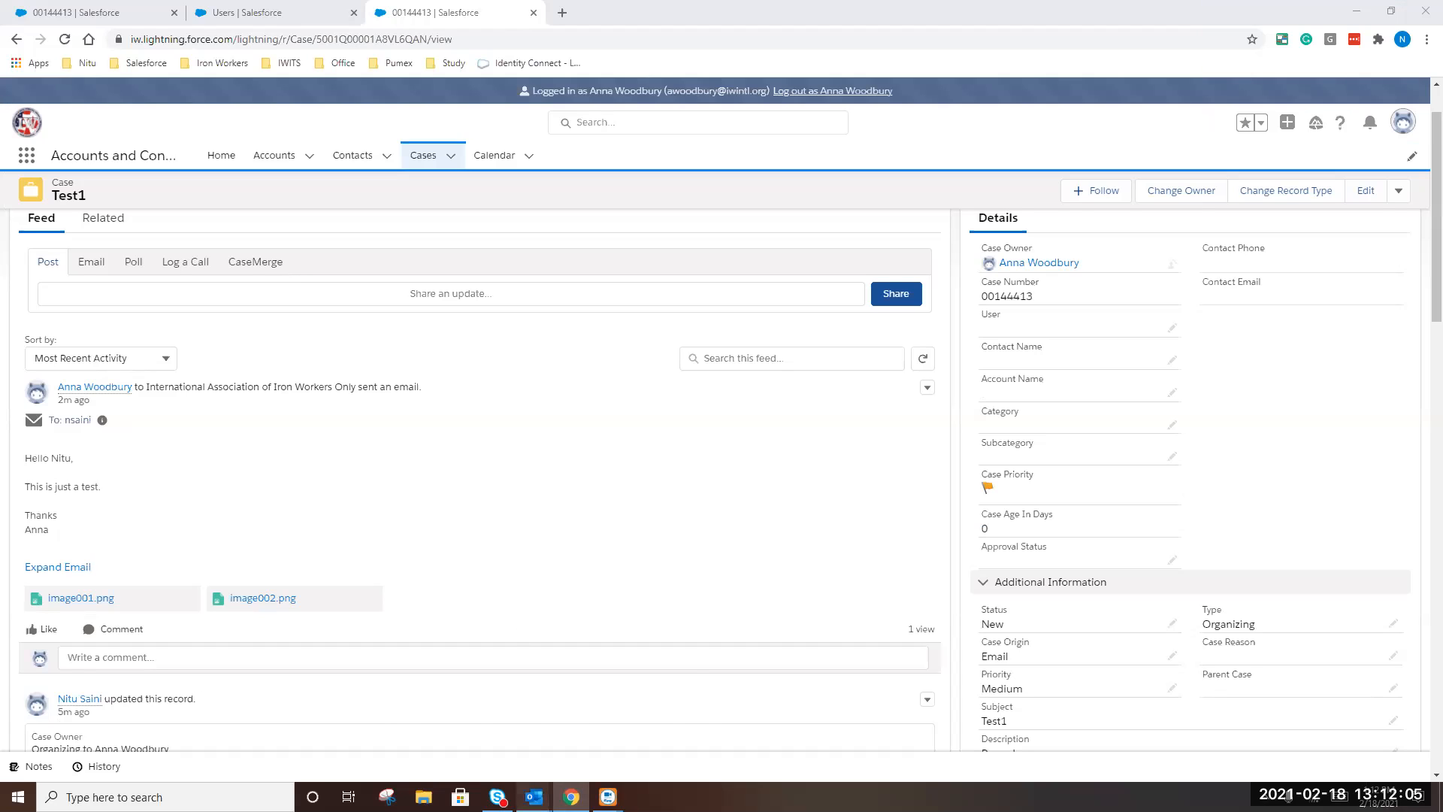
mouse_move(534, 797)
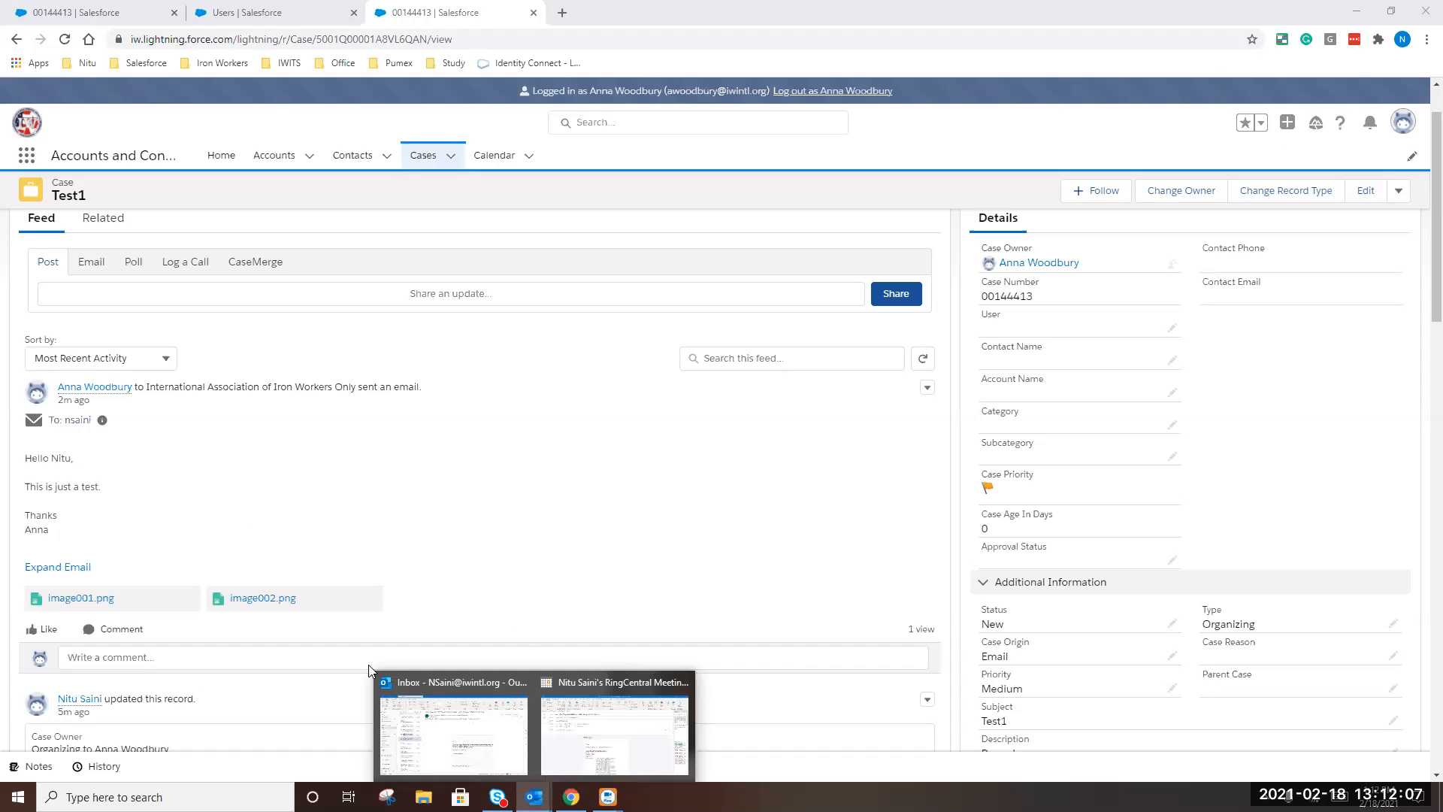
click(437, 693)
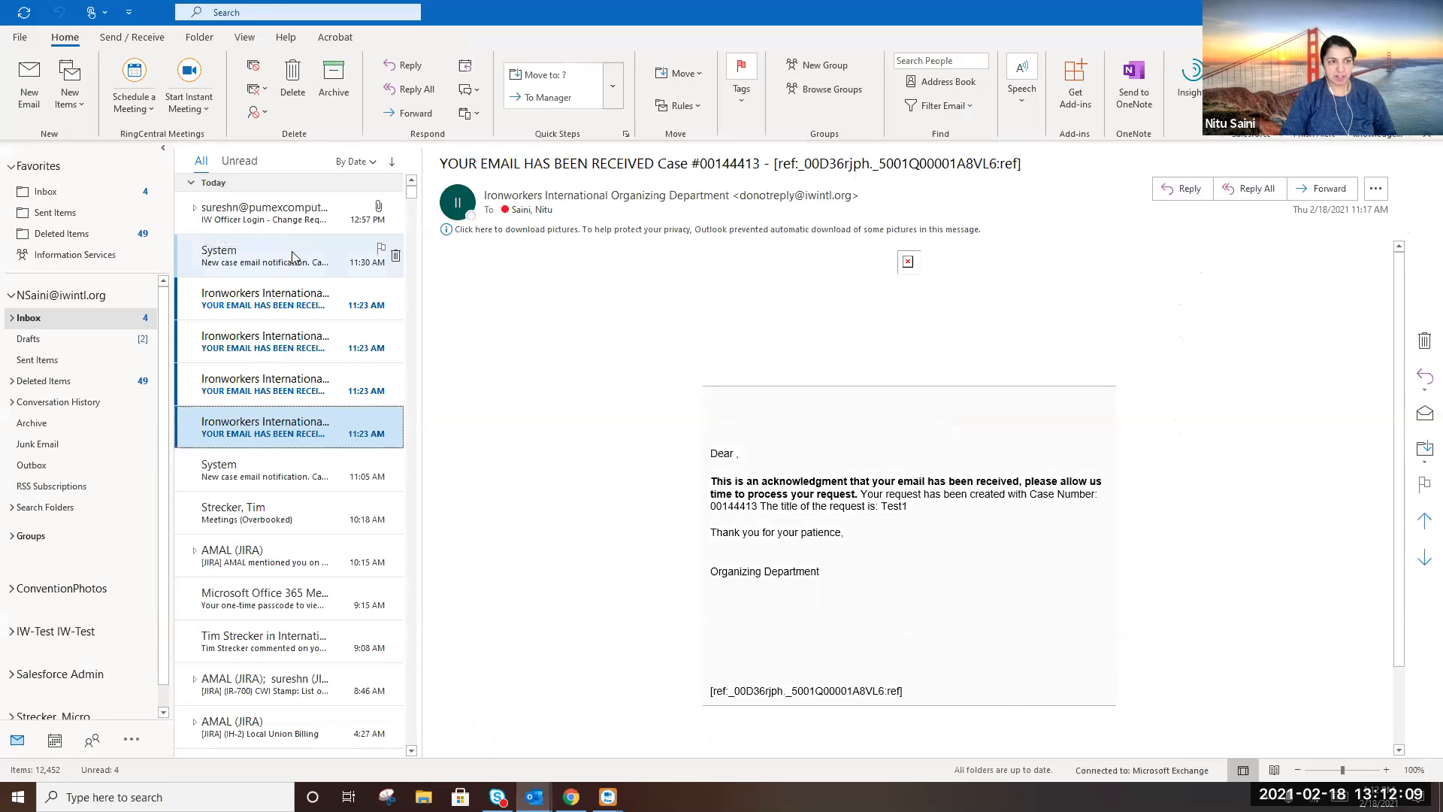
Review the Favorites inbox acknowledgement emails, then go back to the Salesforce case in Chrome
click(46, 191)
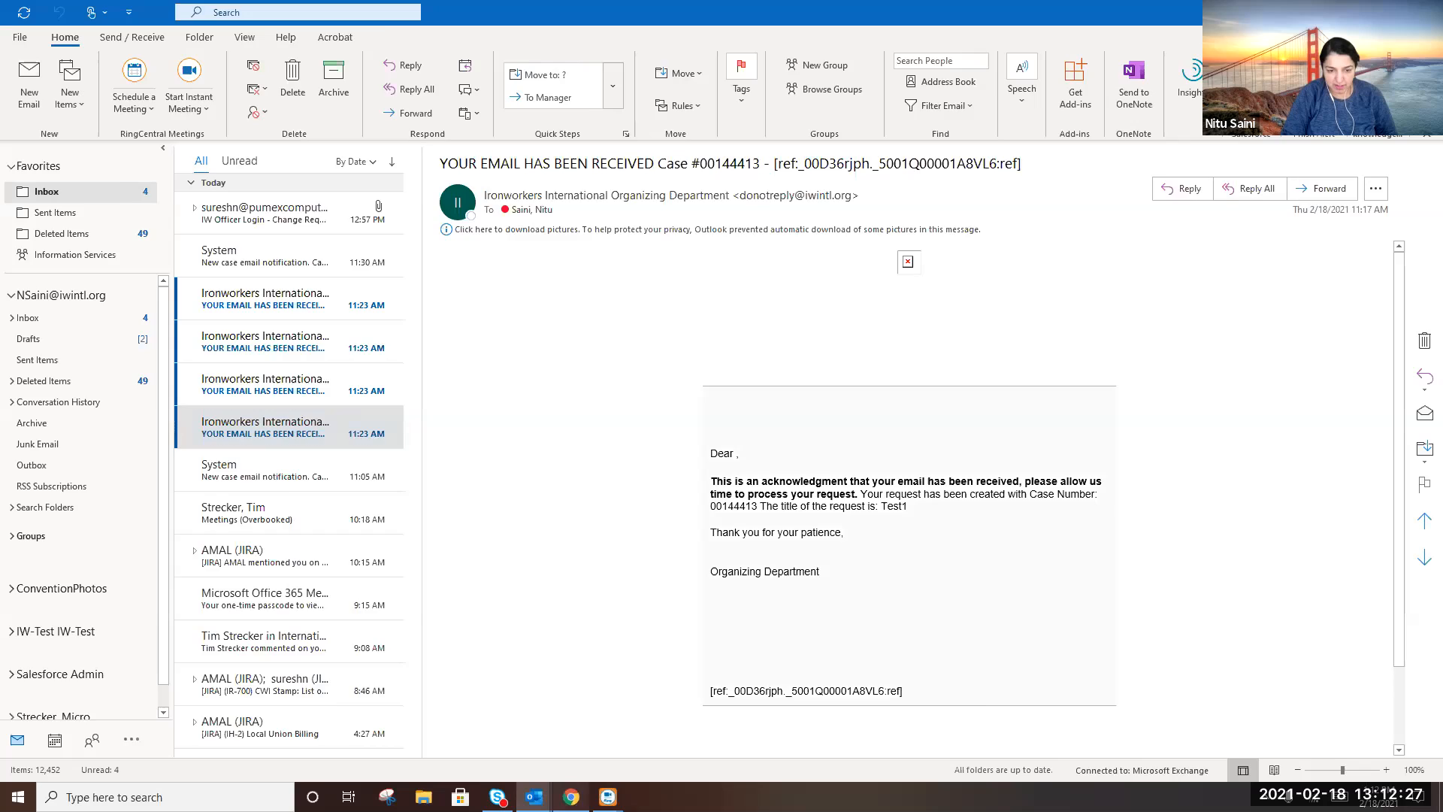
click(571, 797)
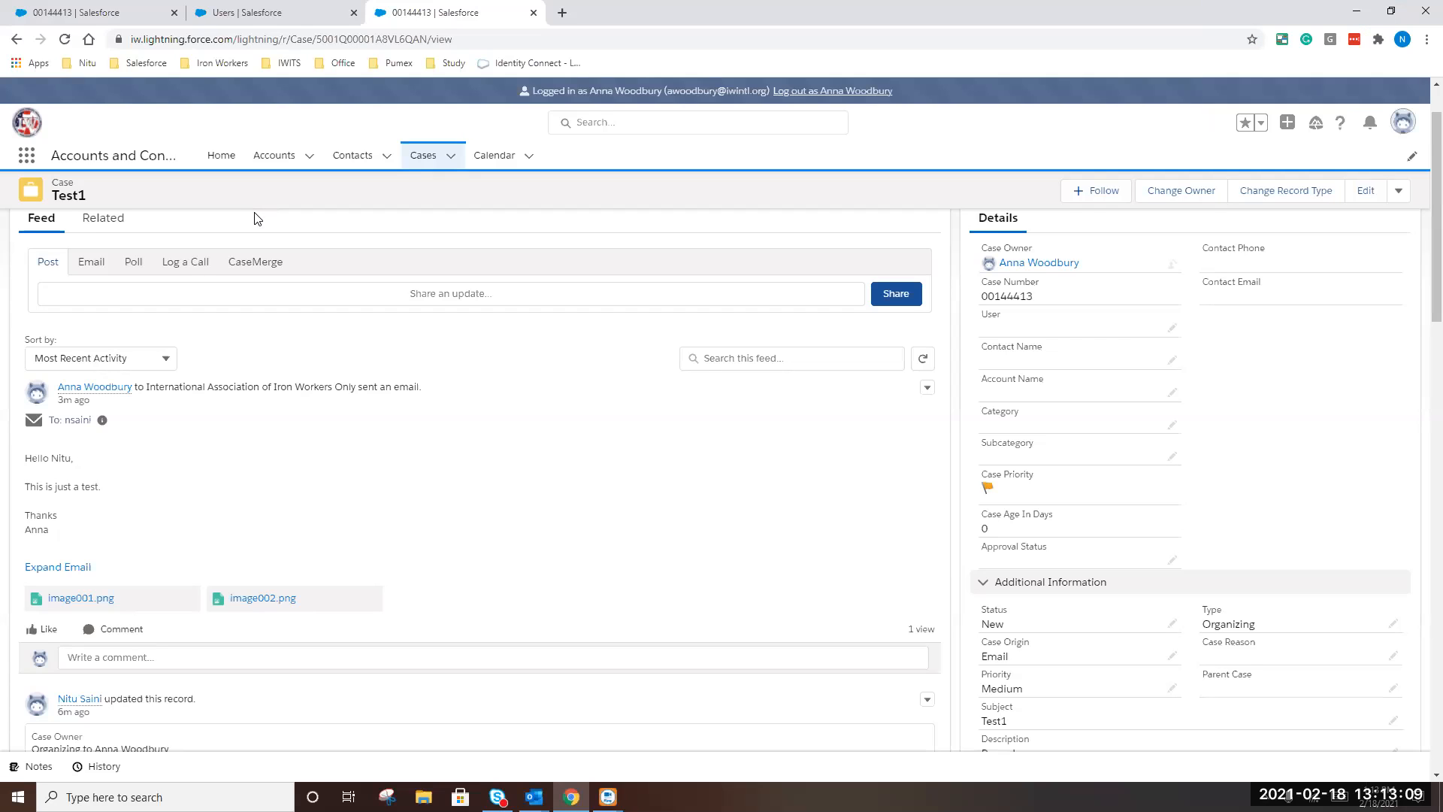
click(93, 295)
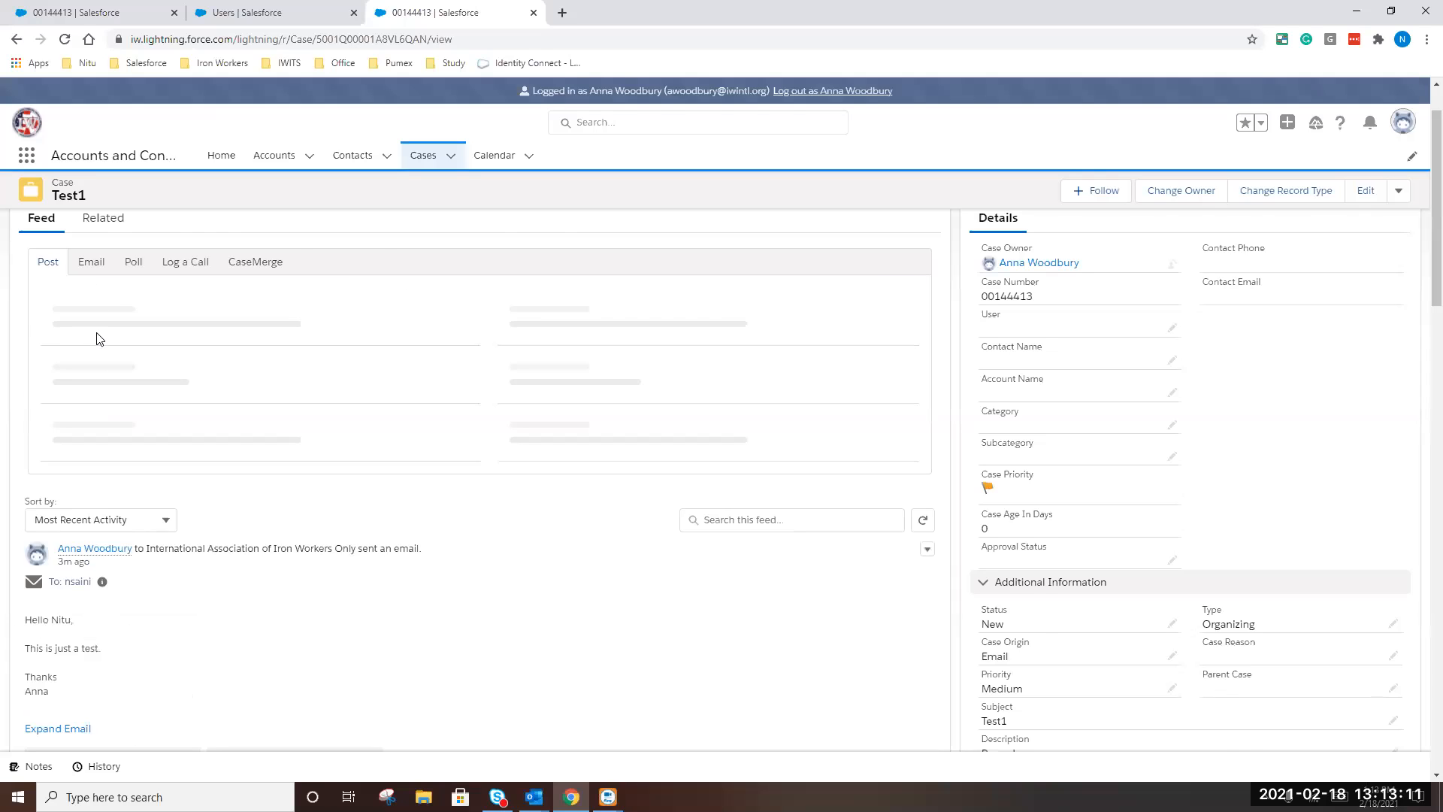
text(Hello @)
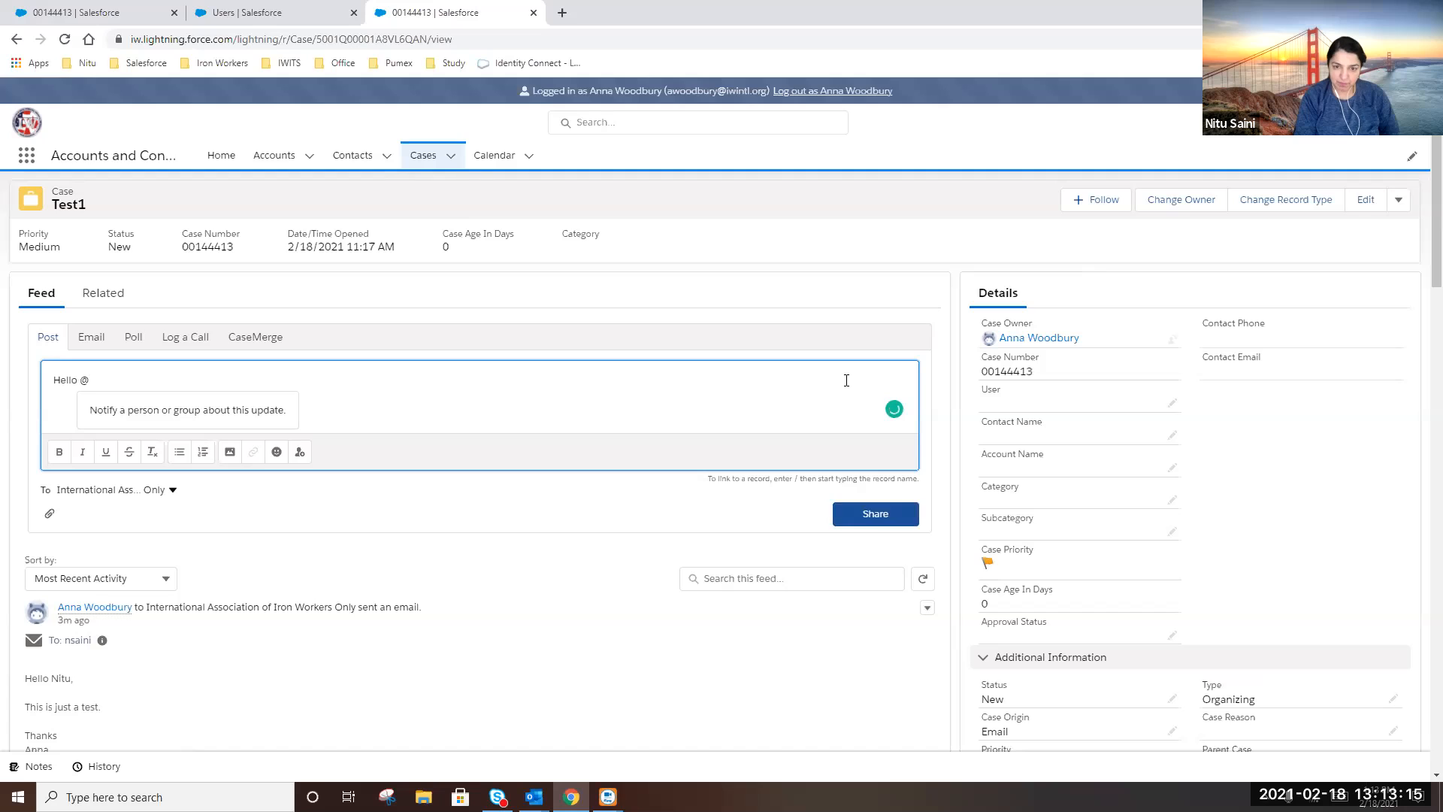
text(patty)
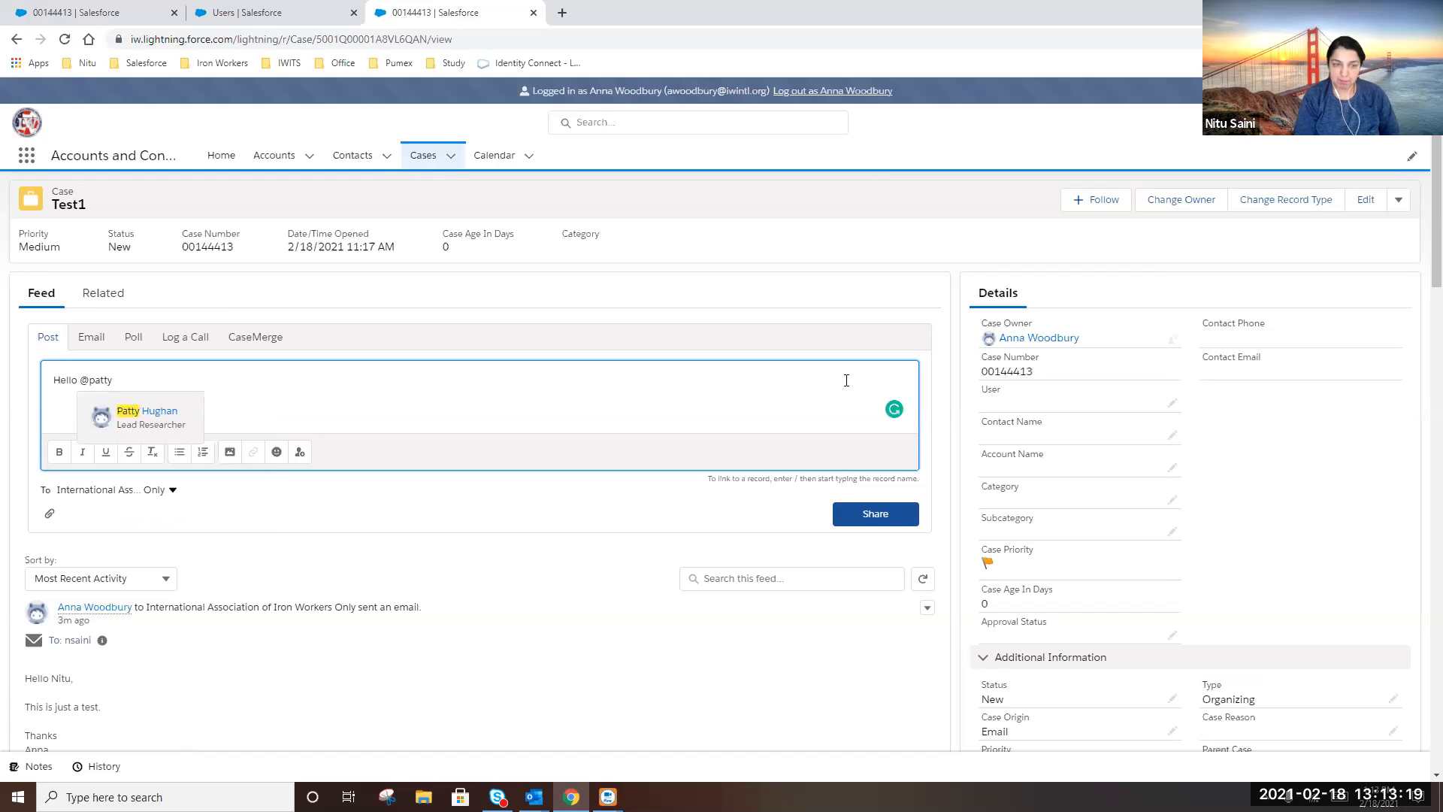
click(170, 424)
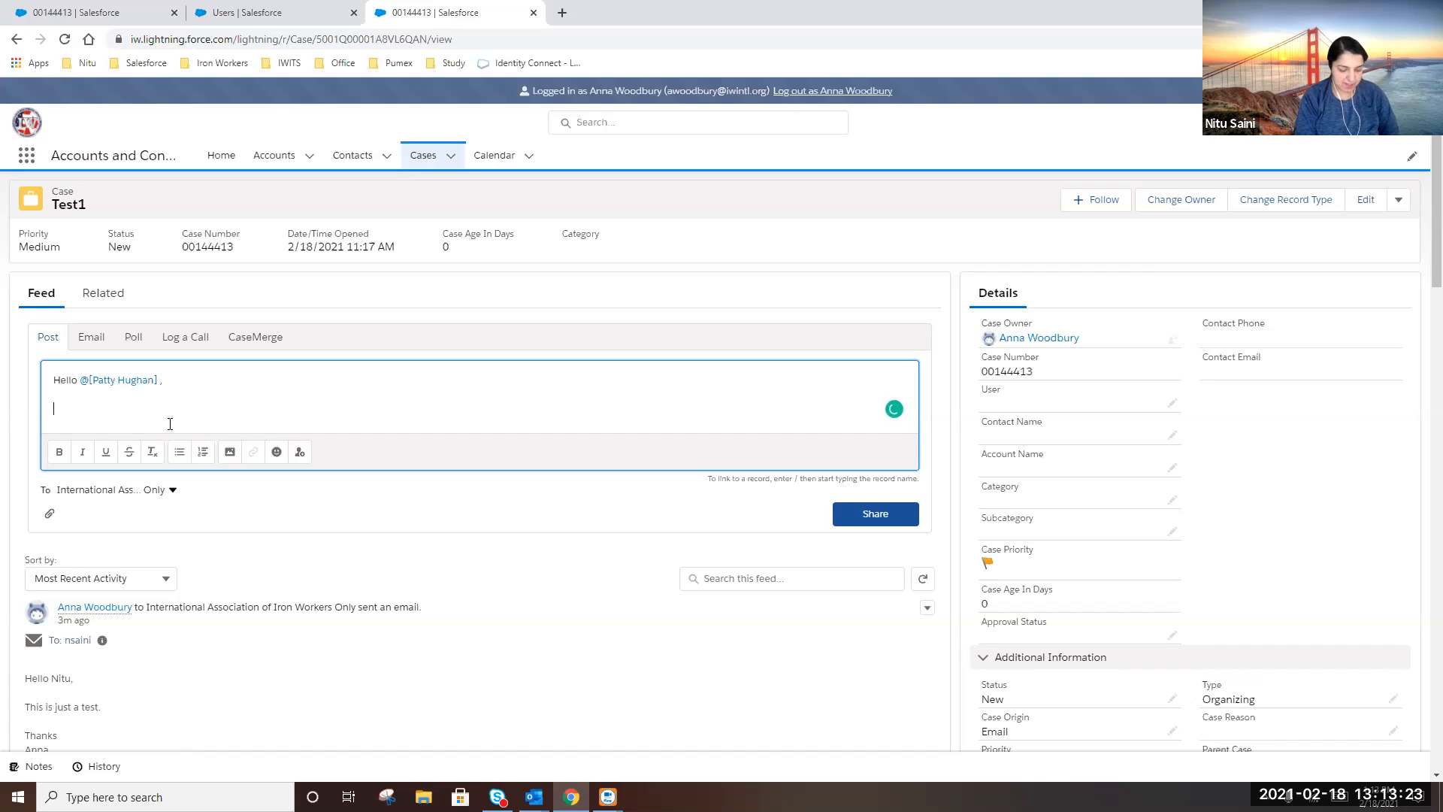
text(ve this.)
key(Return)
key(Return)
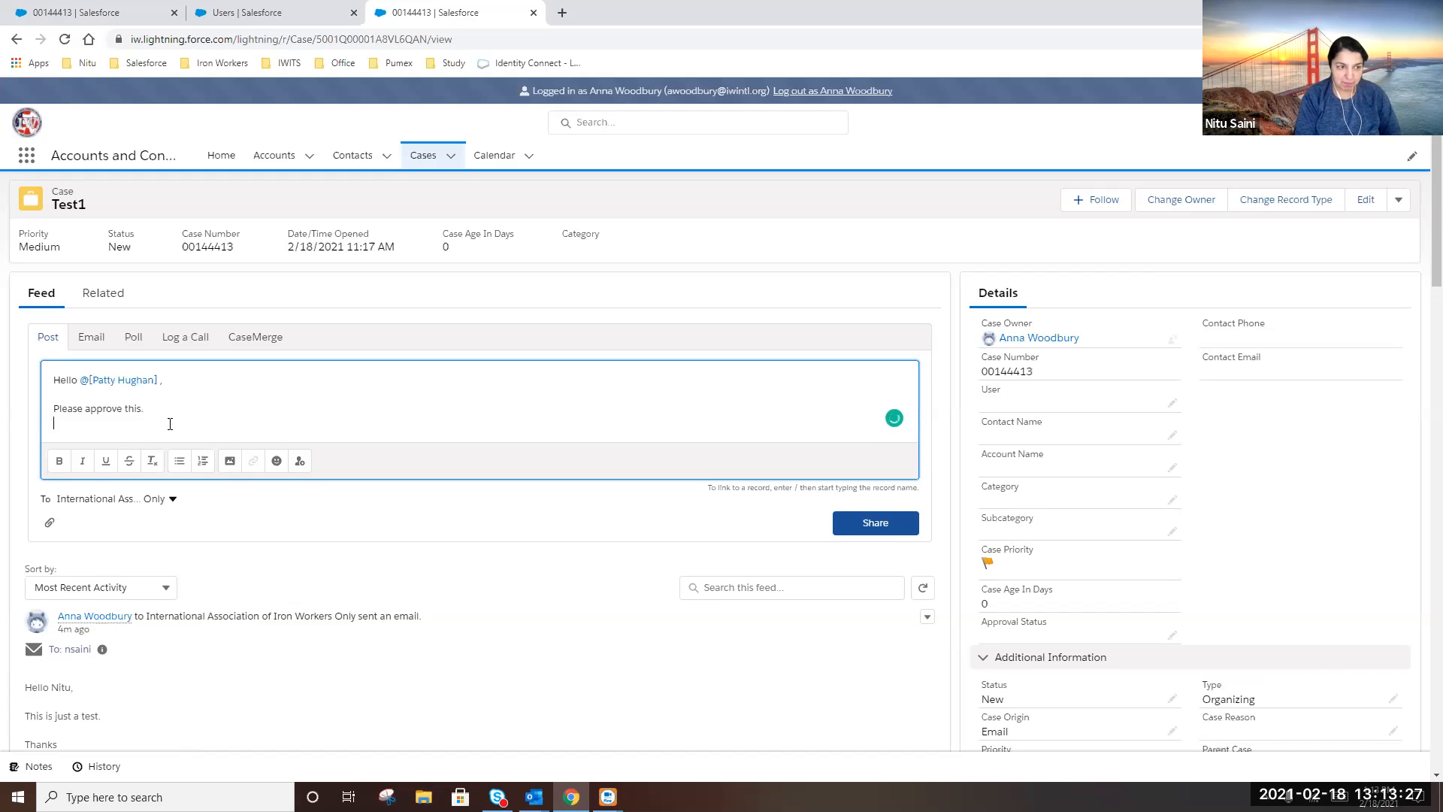
text(Thanks, Anna)
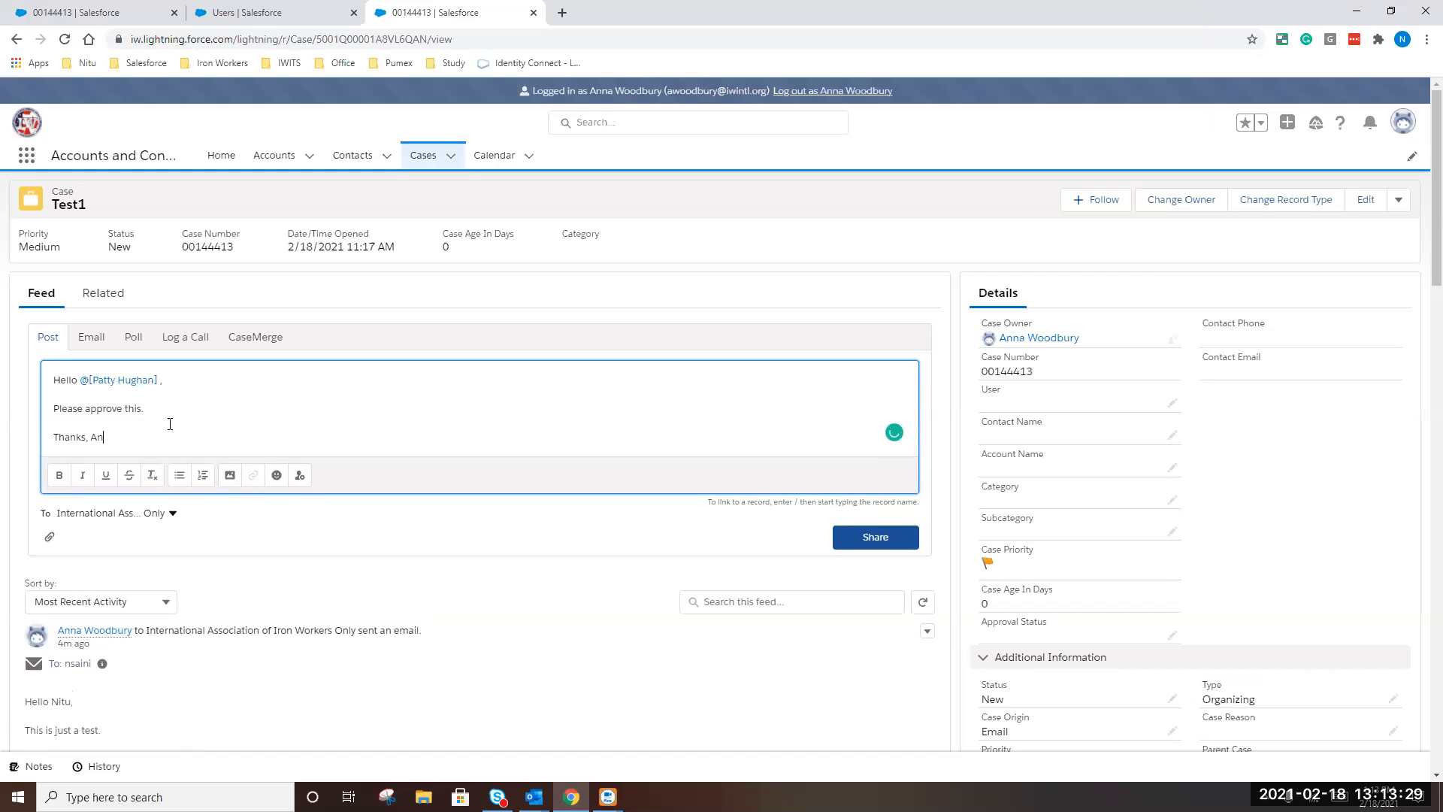
click(901, 543)
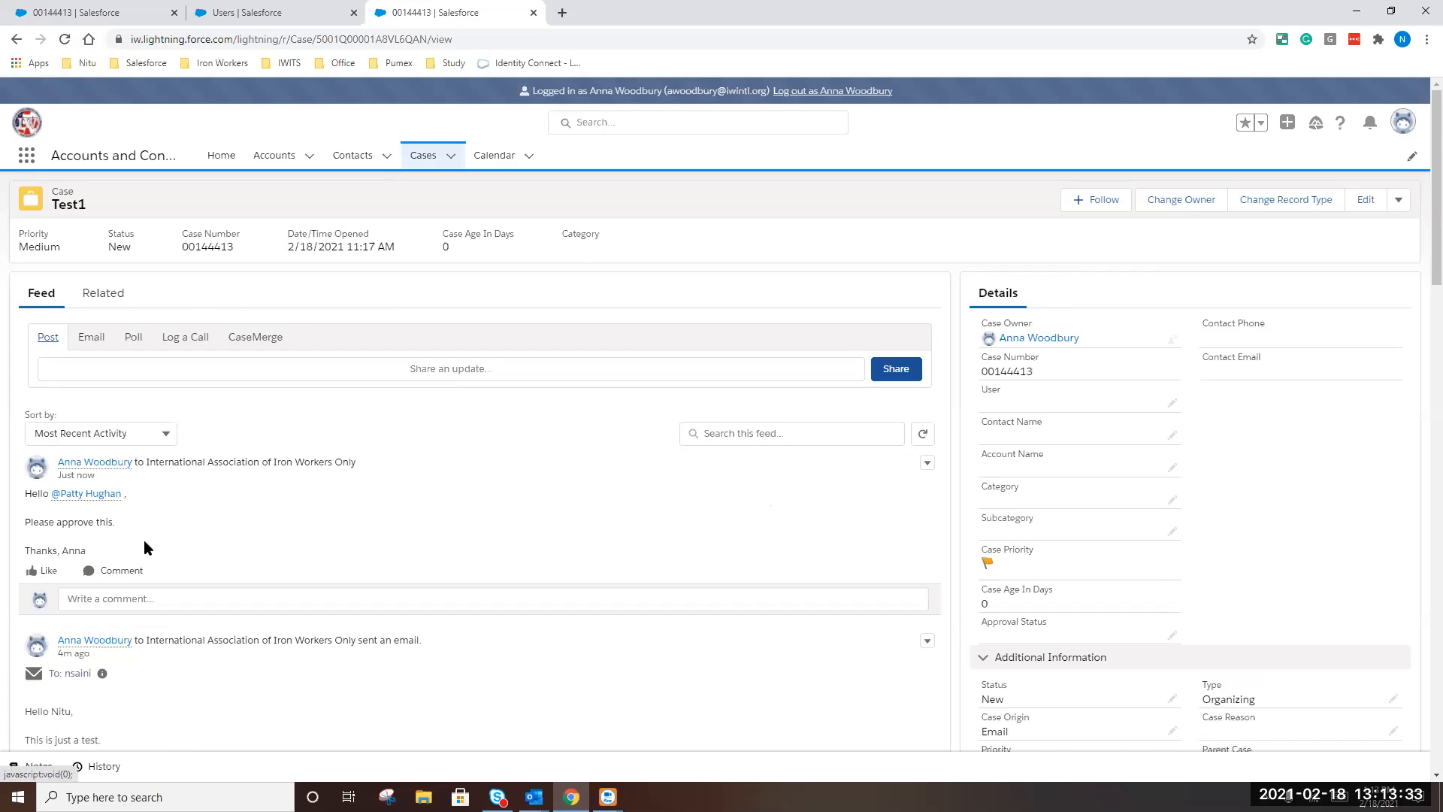
scroll(145, 541, down, 2)
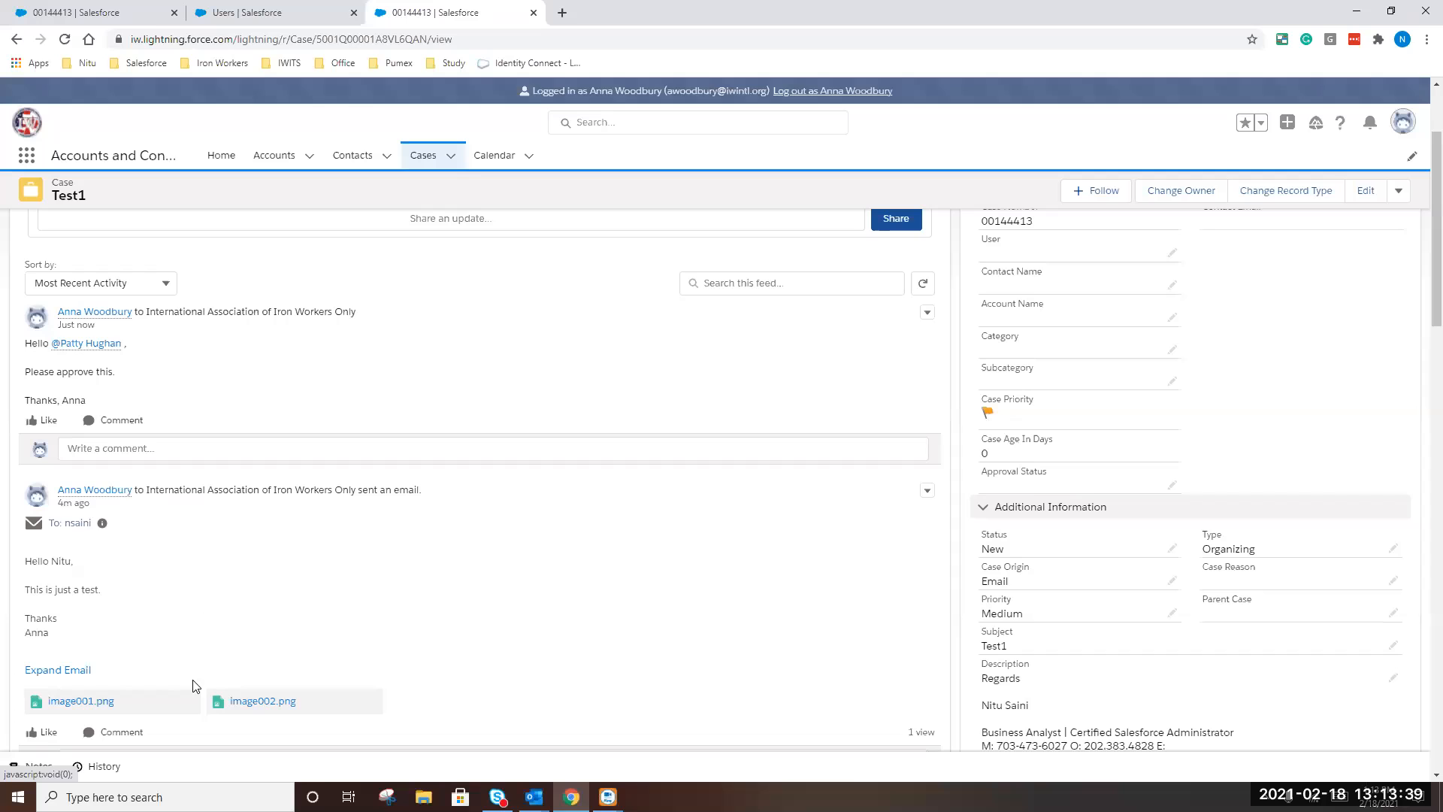
scroll(133, 692, down, 1)
scroll(133, 680, up, 3)
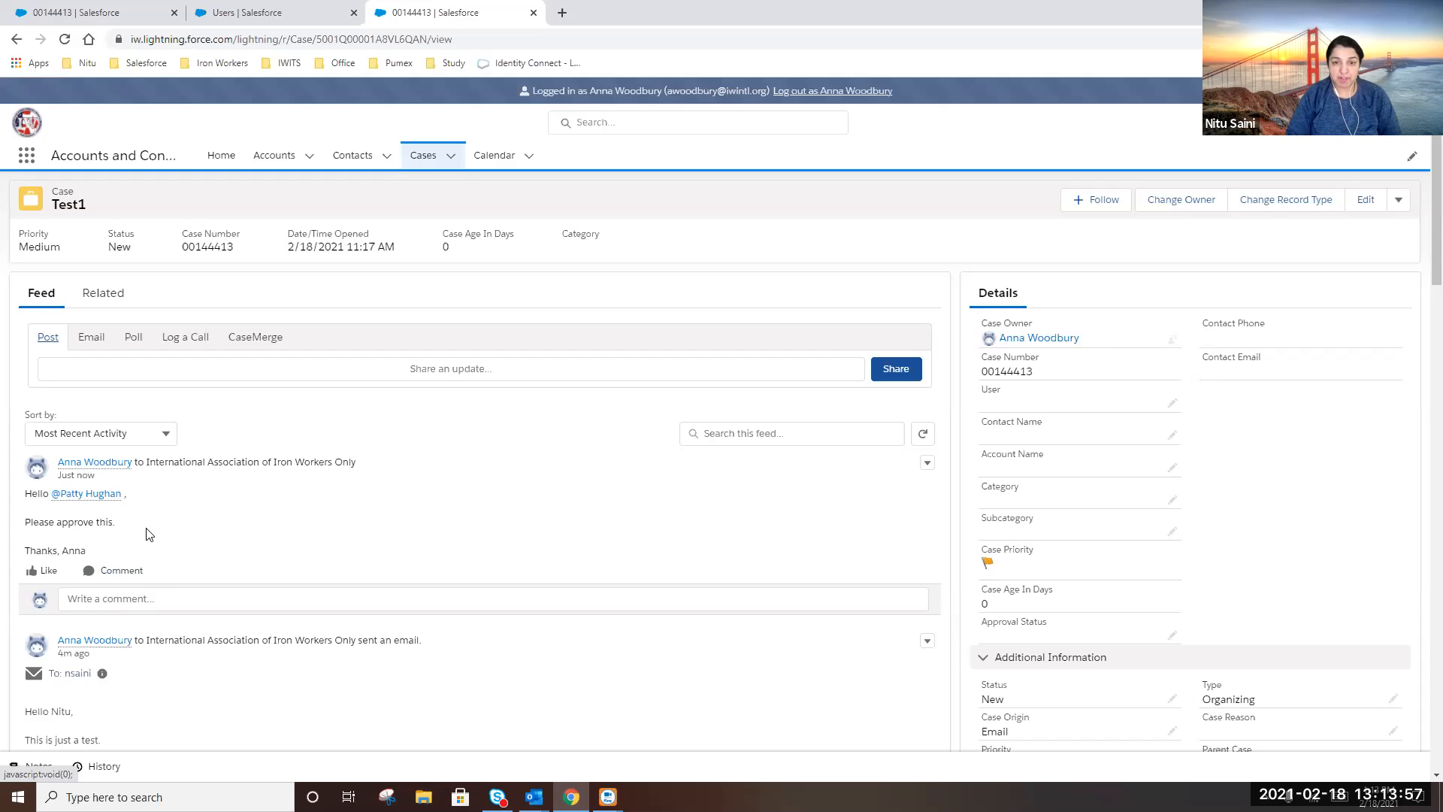
scroll(221, 598, down, 3)
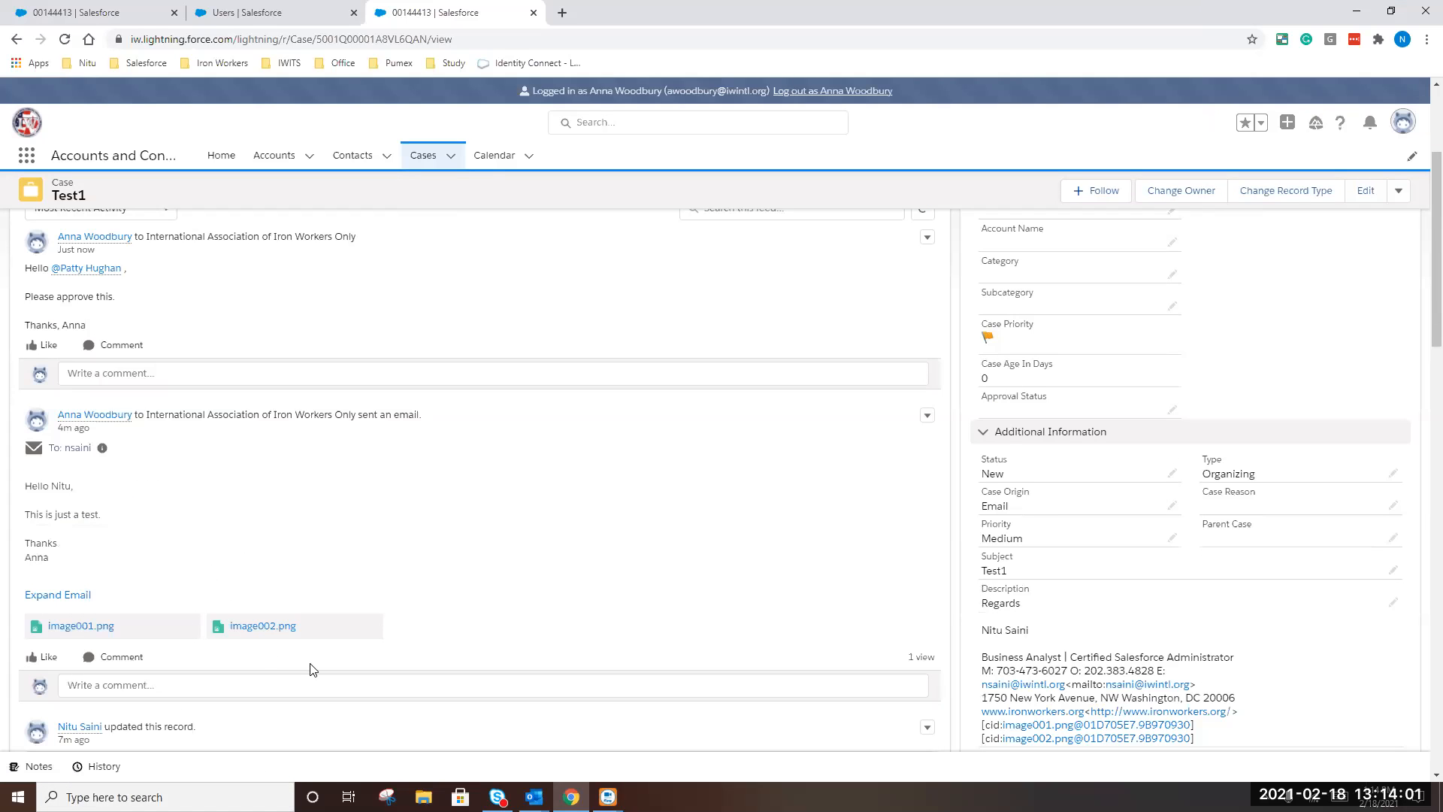
scroll(25, 634, up, 3)
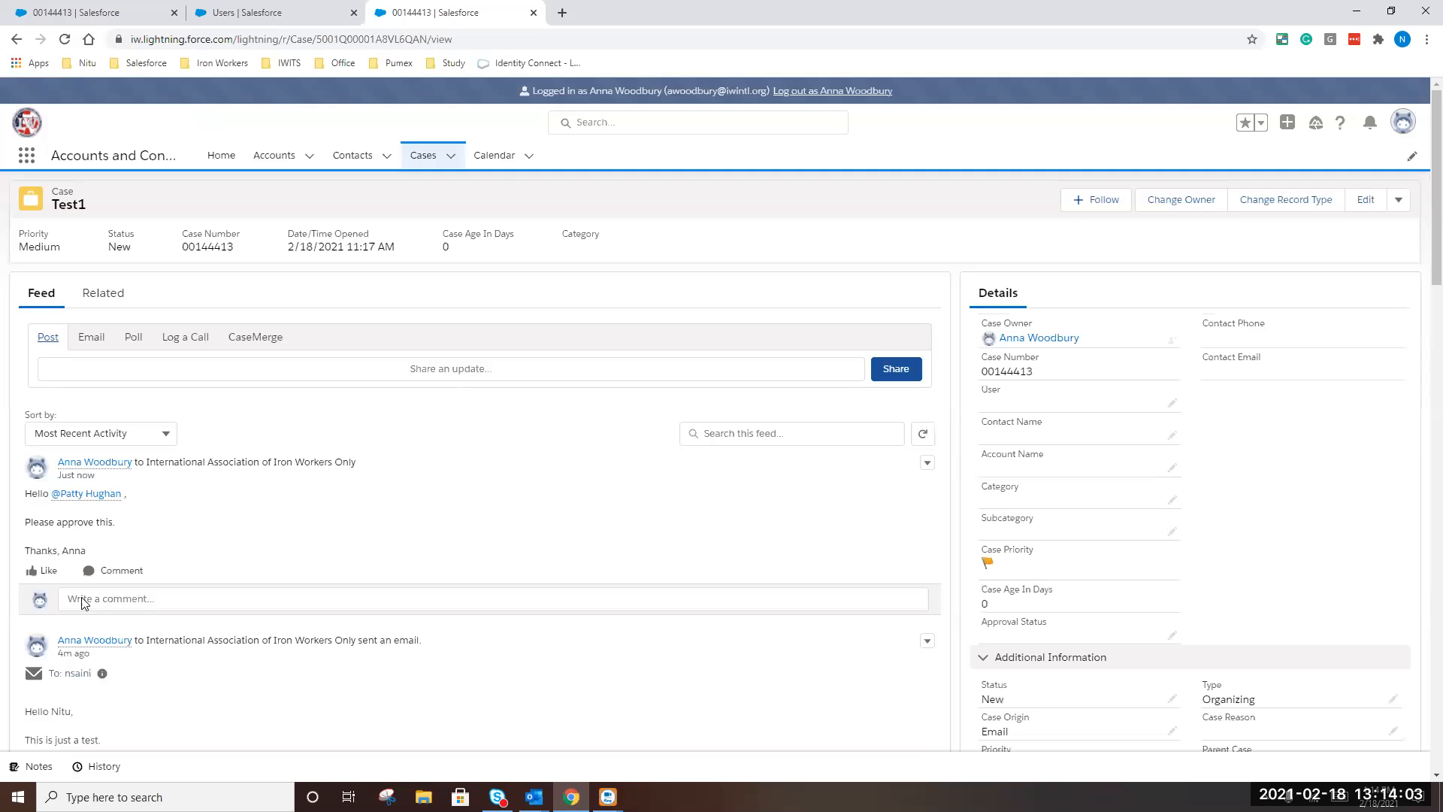
scroll(49, 483, down, 3)
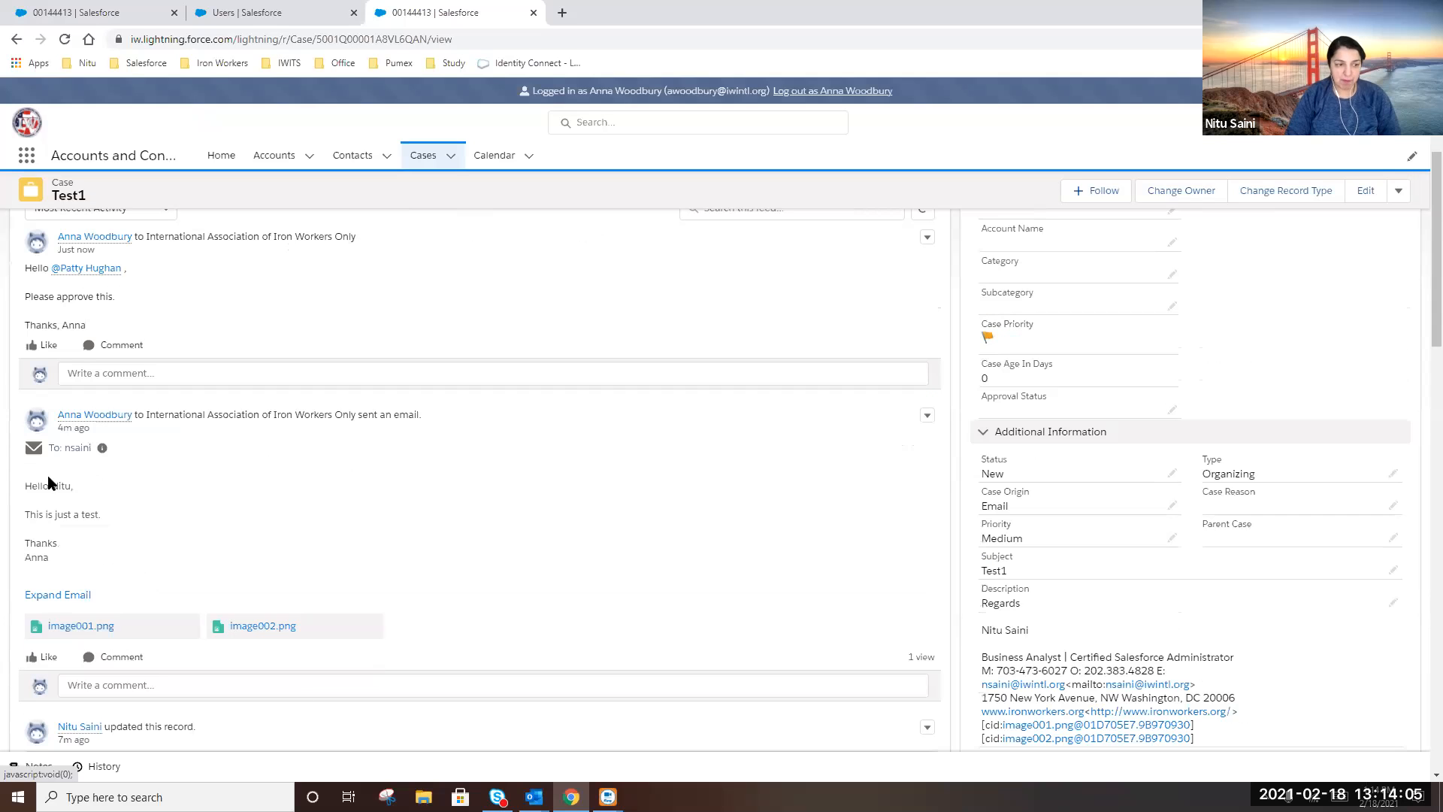
scroll(91, 688, down, 2)
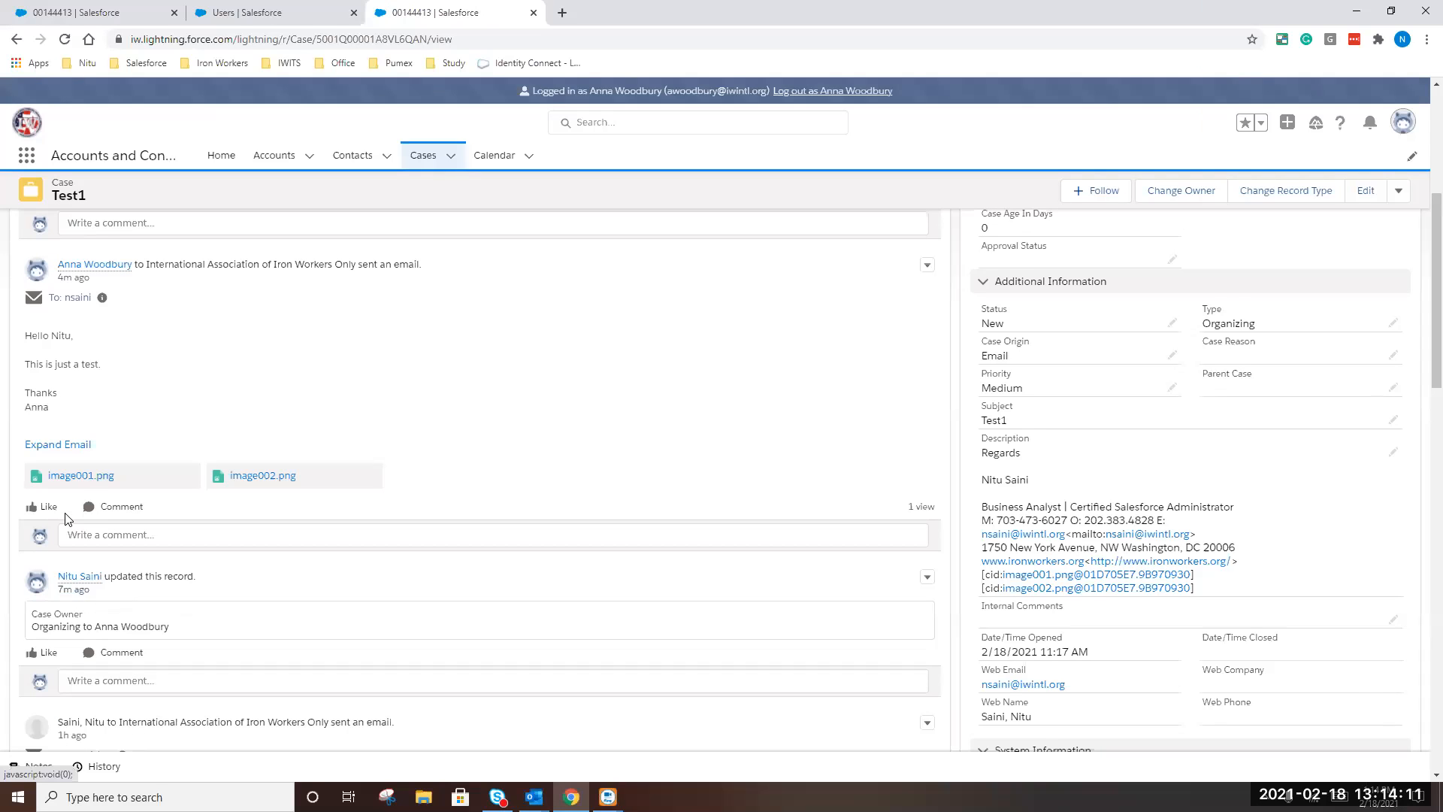
scroll(67, 466, up, 4)
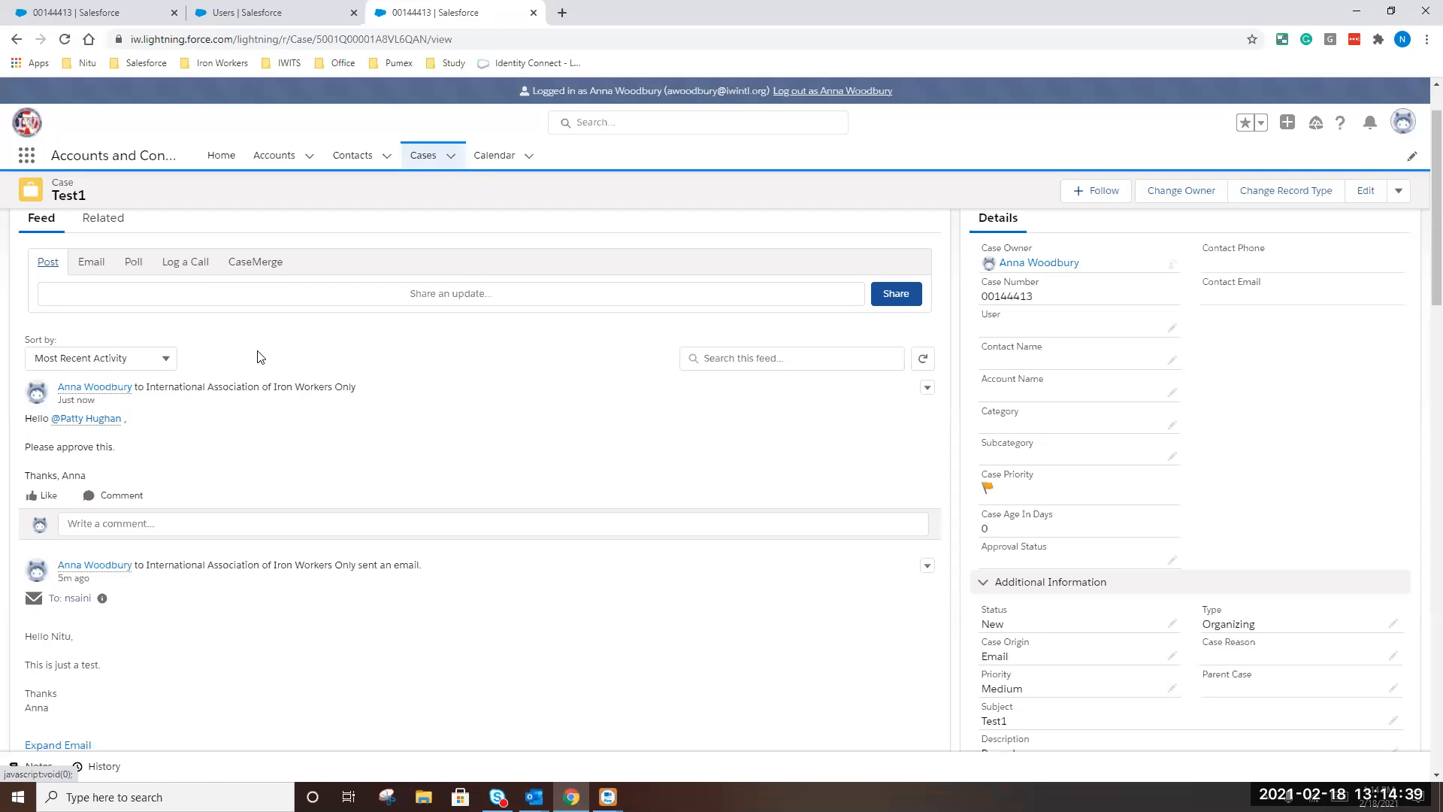
scroll(196, 516, up, 1)
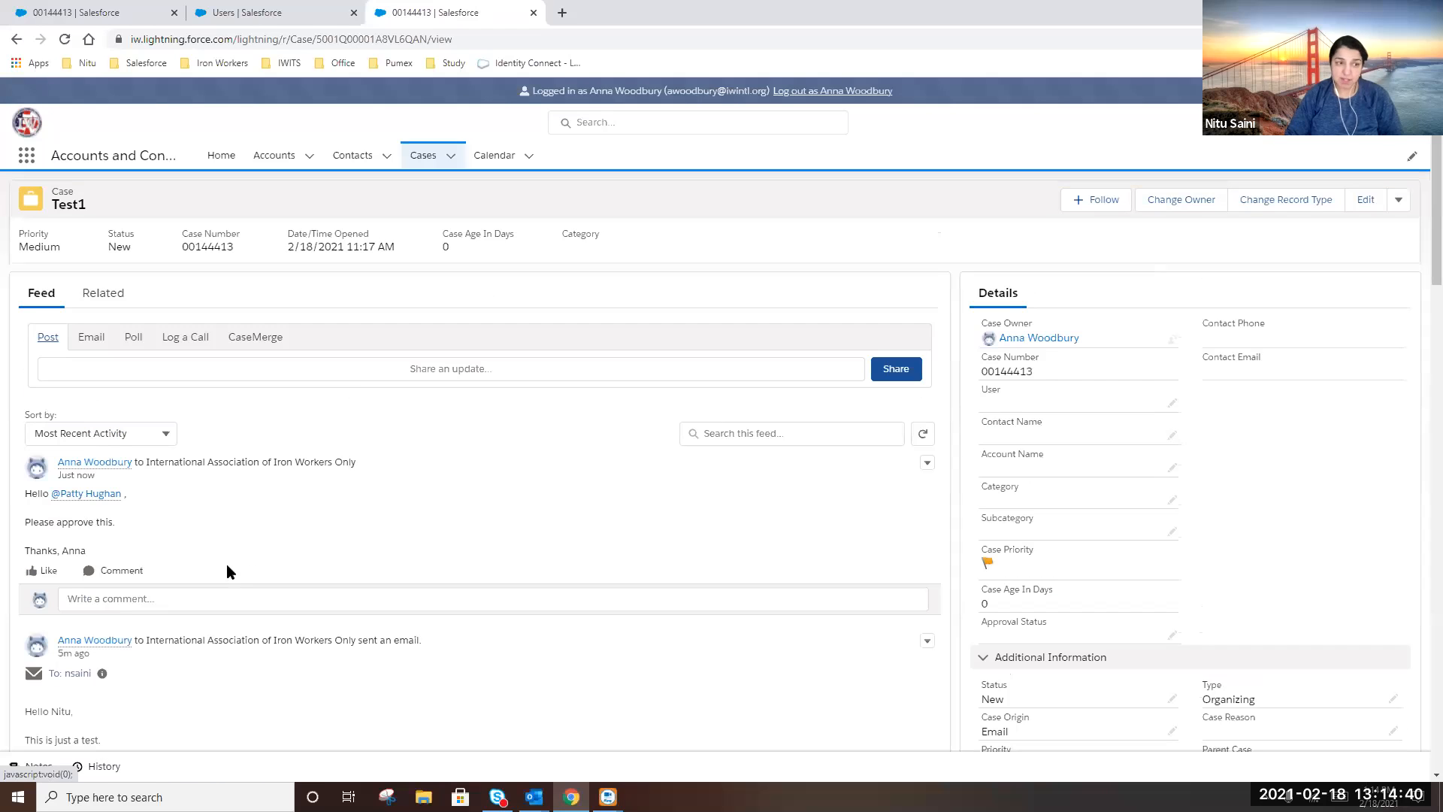
Start an email reply in the Test1 feed and remove the prefilled To and Bcc recipients
click(93, 338)
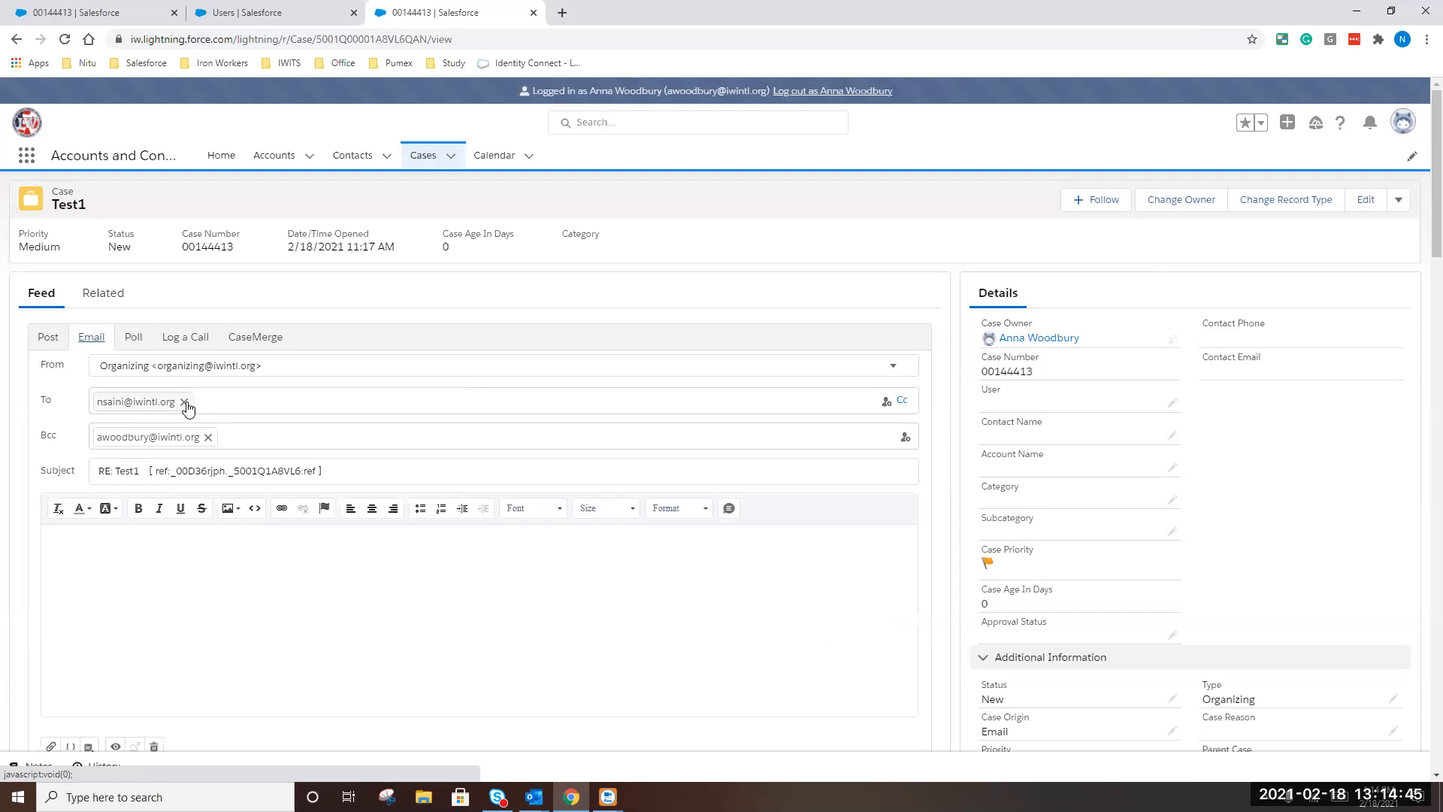
click(183, 402)
click(208, 437)
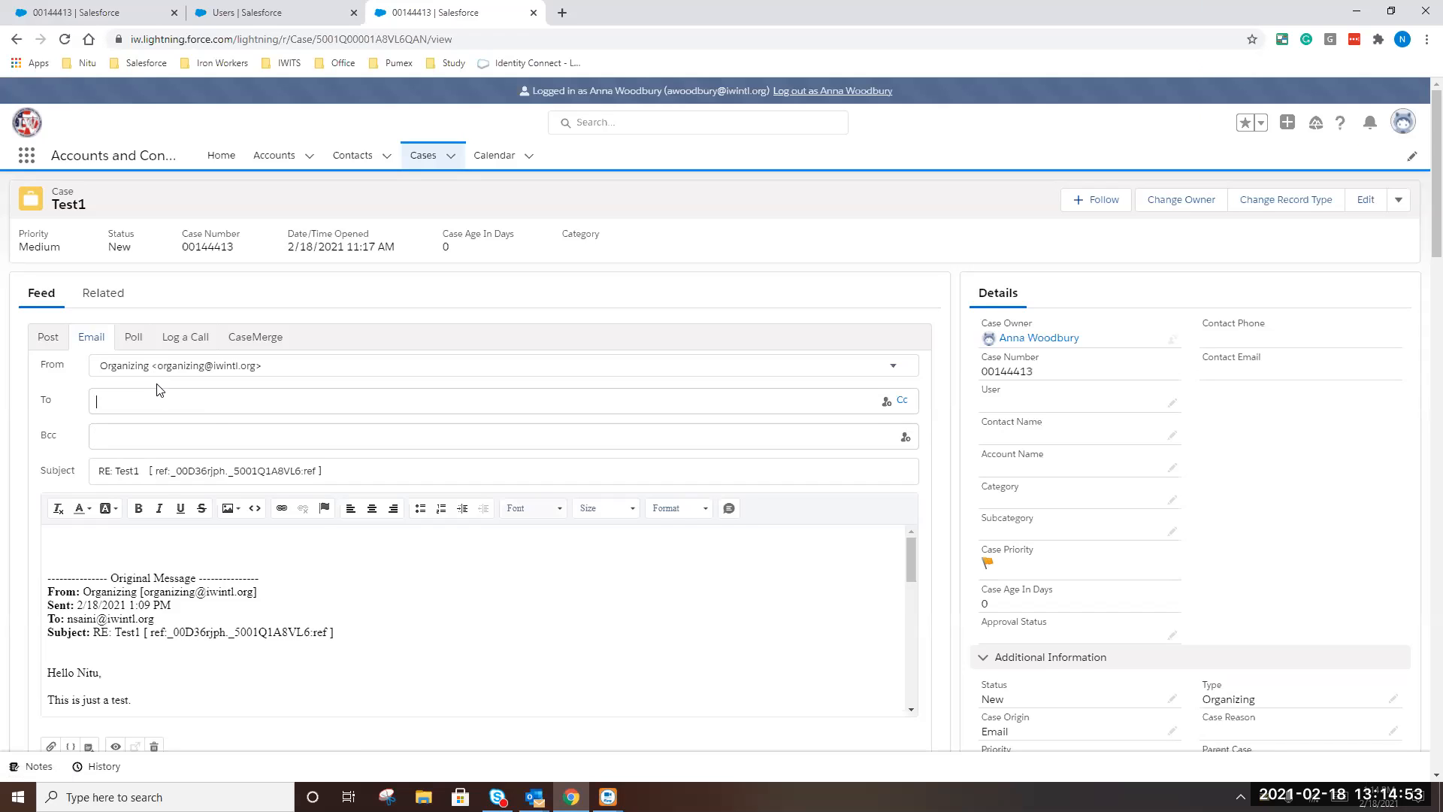
In Outlook, read the RE: Test1 email from Organizing and open it in its own window
mouse_move(535, 796)
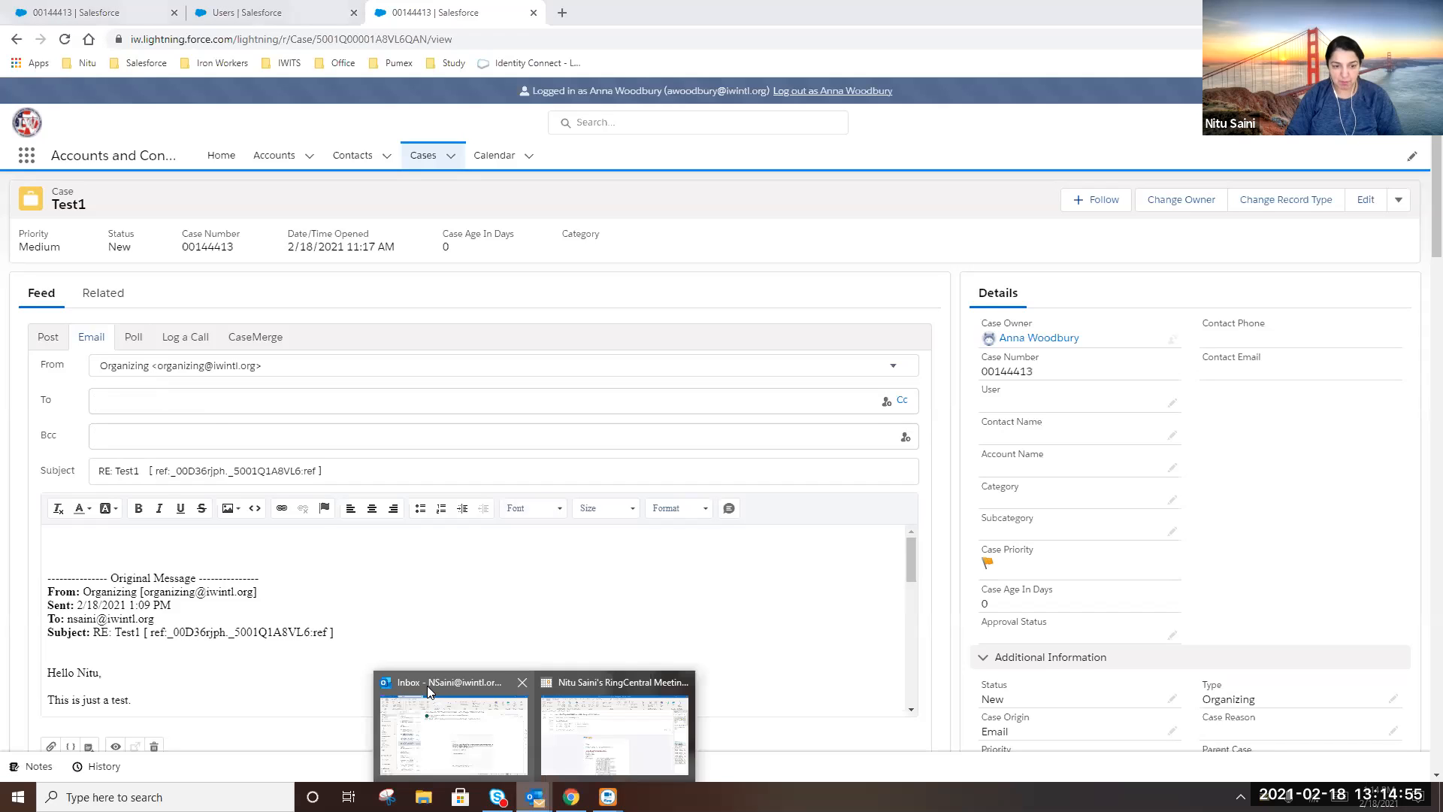
click(427, 686)
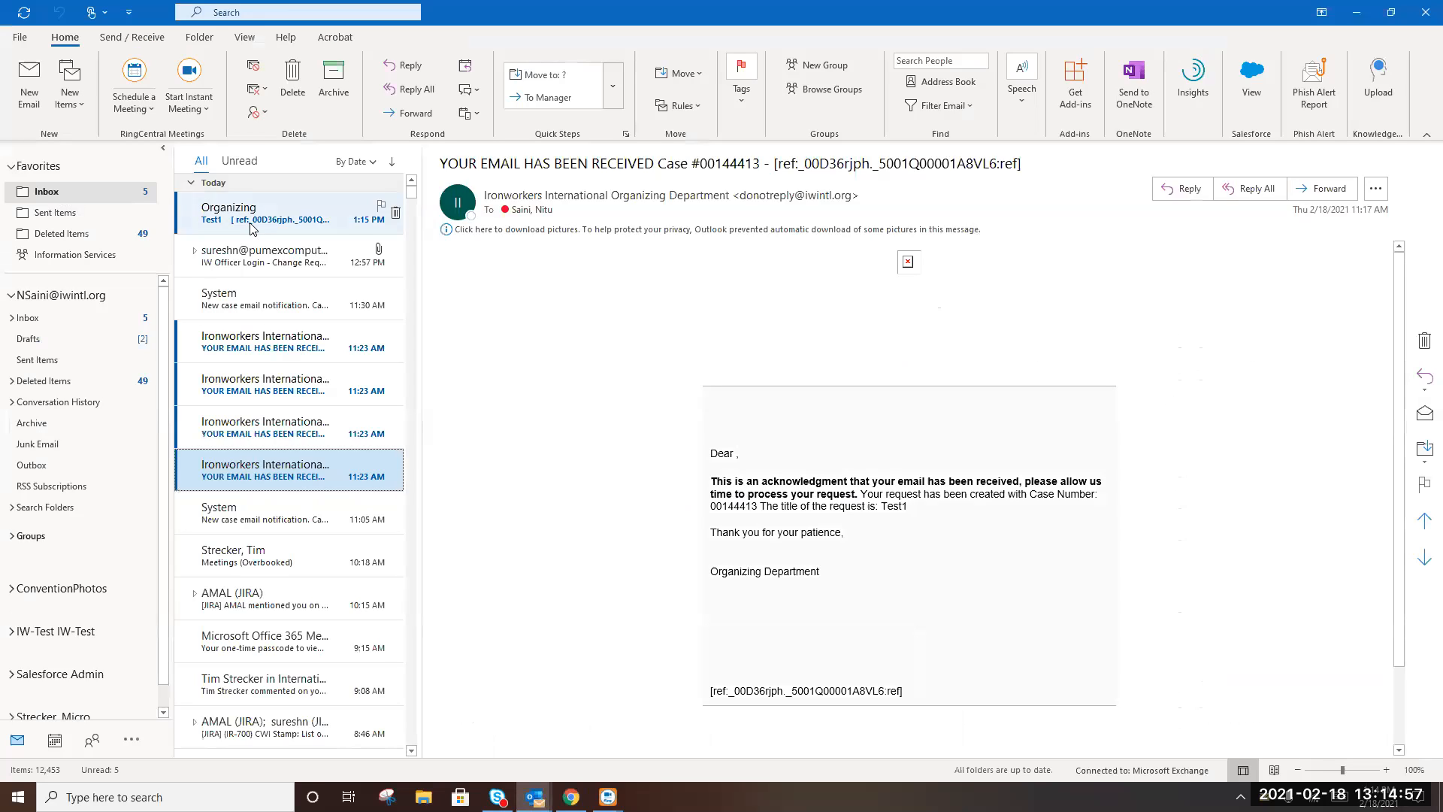
click(250, 226)
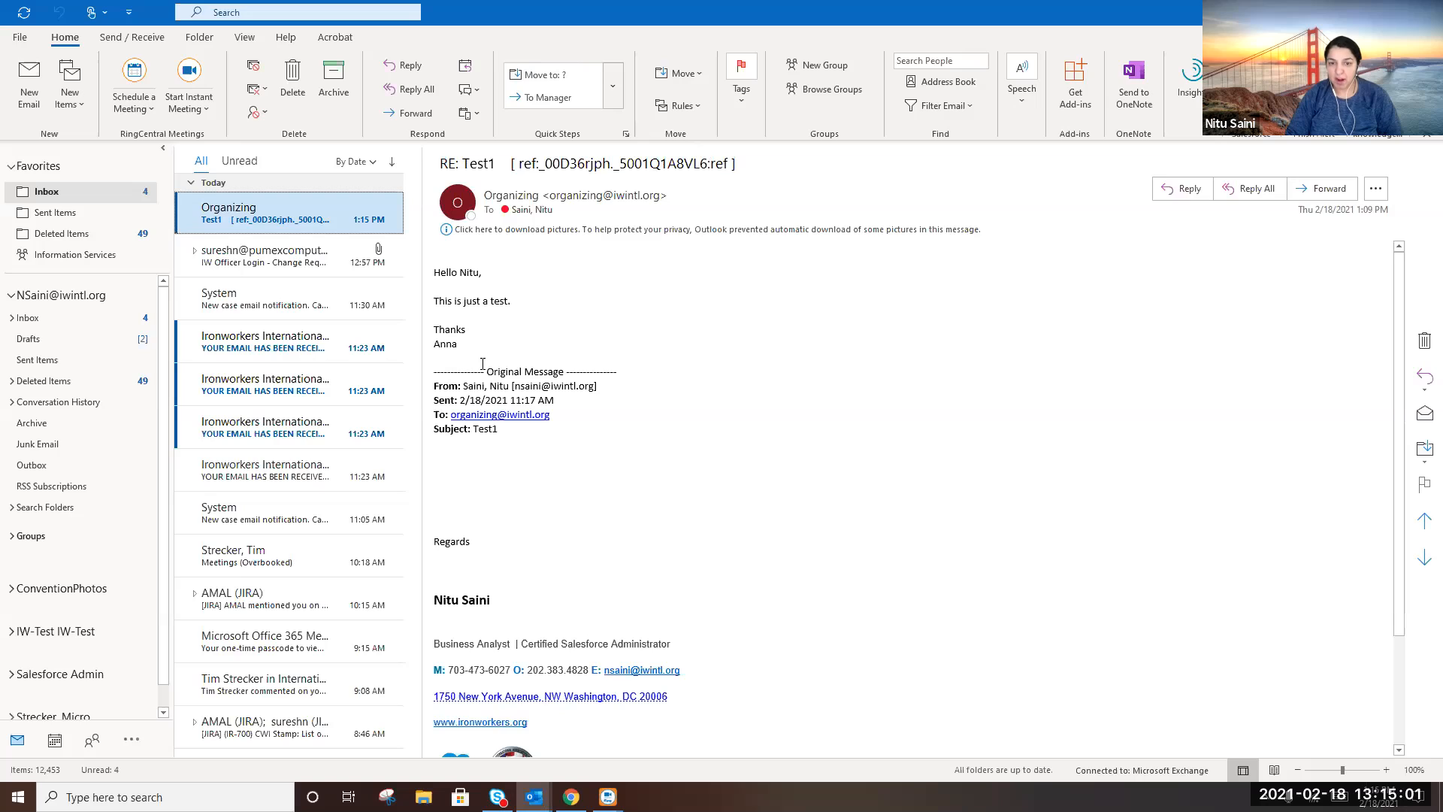
click(531, 312)
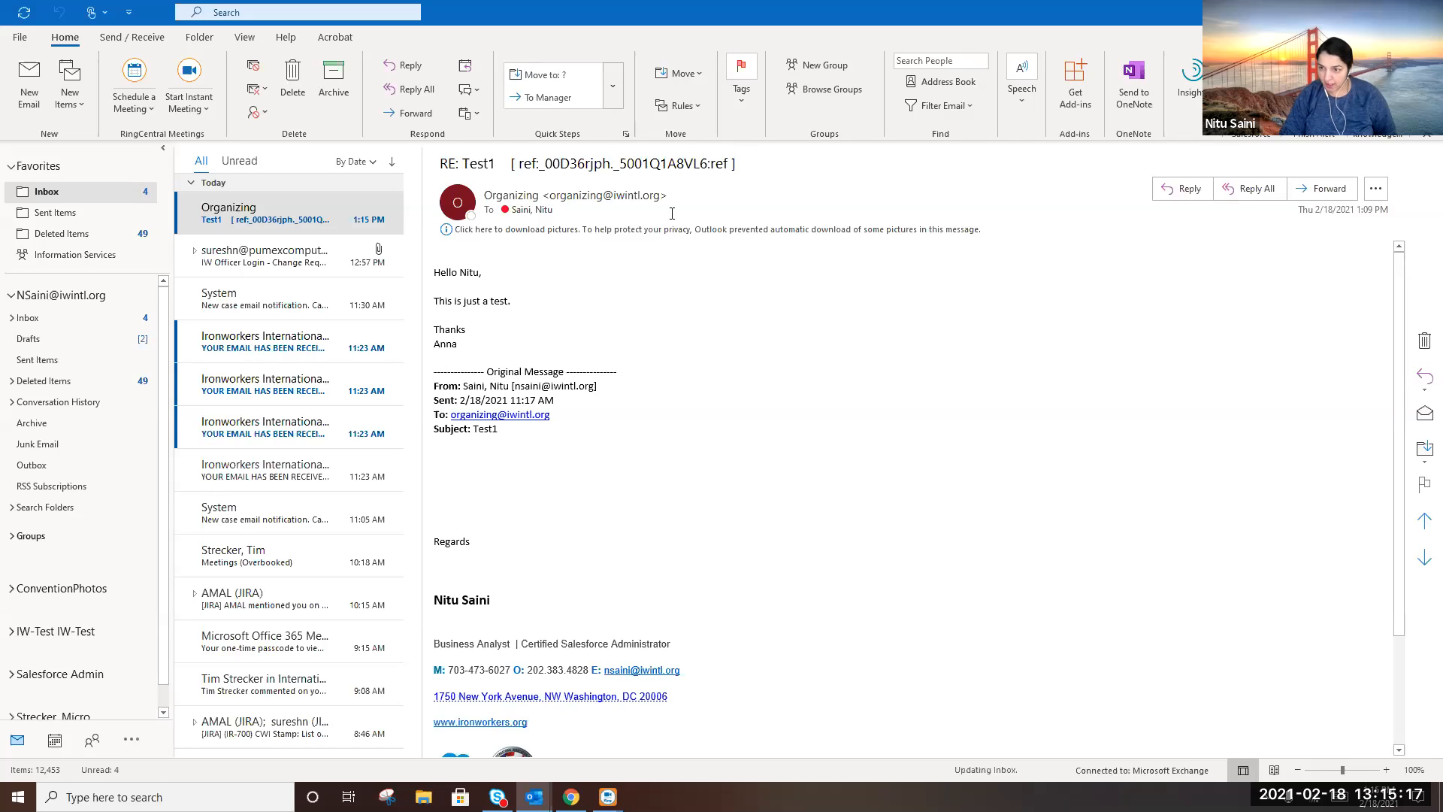
double_click(287, 209)
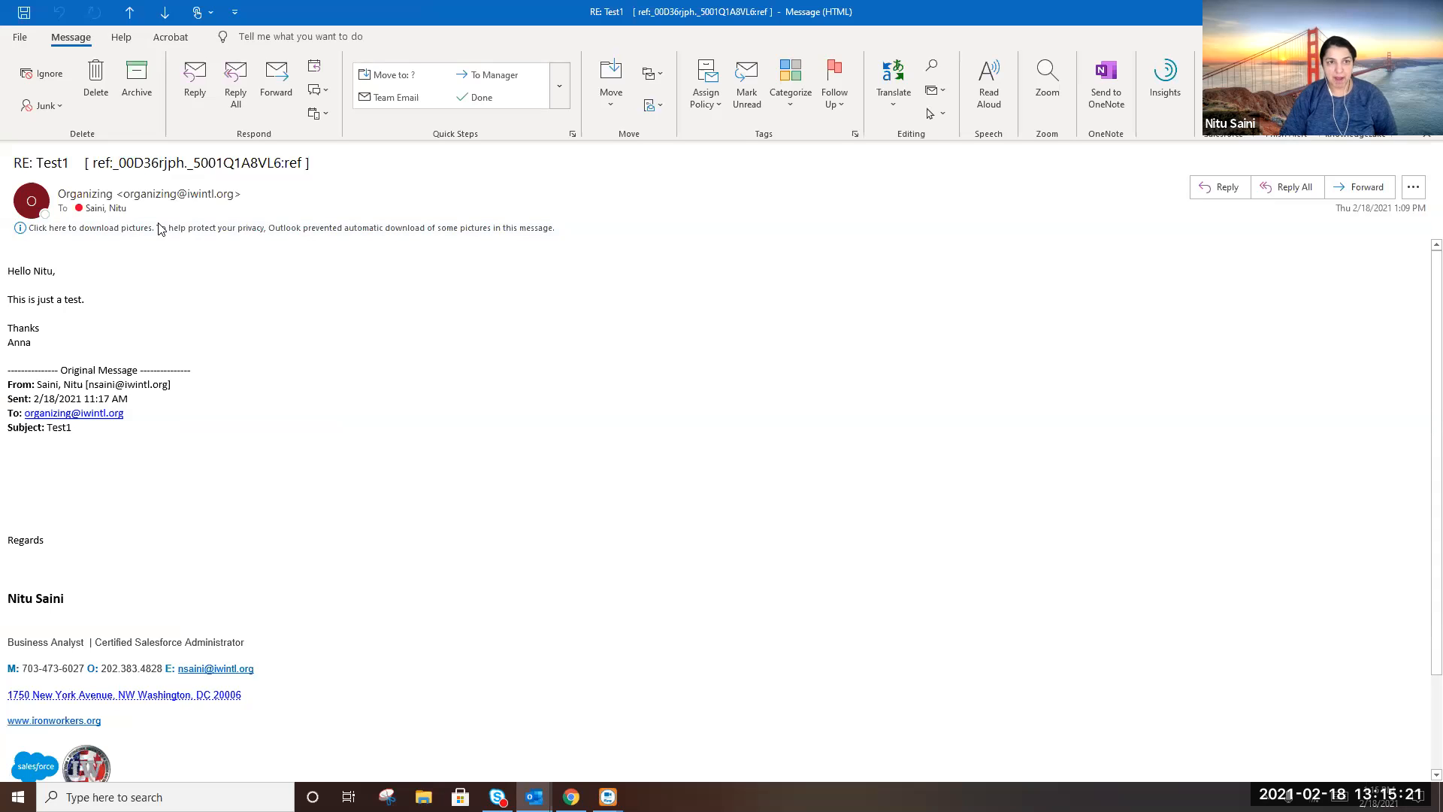
Reply all with pictures allowed, writing a thank-you plus 'I got this.' and a sign-off
click(237, 95)
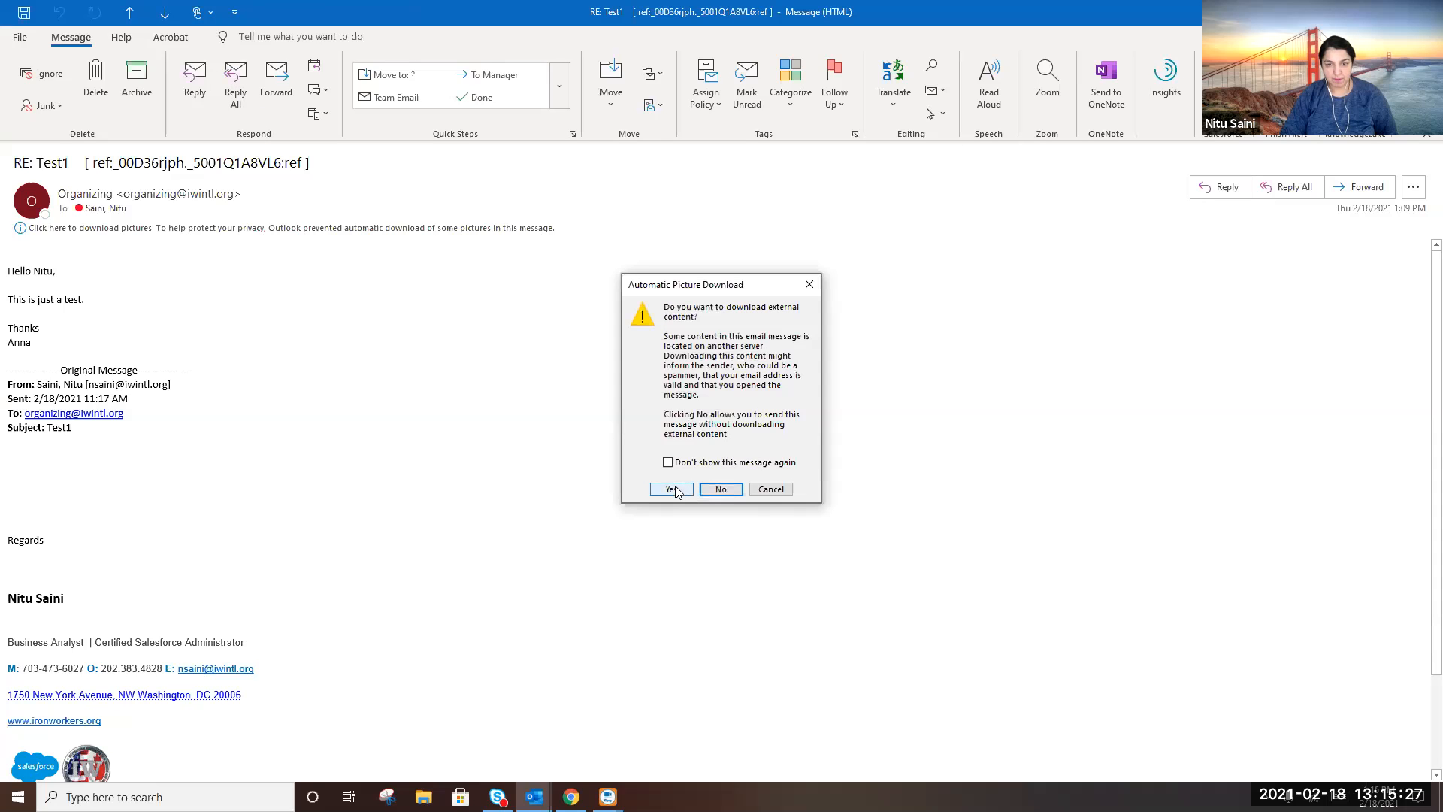
click(674, 490)
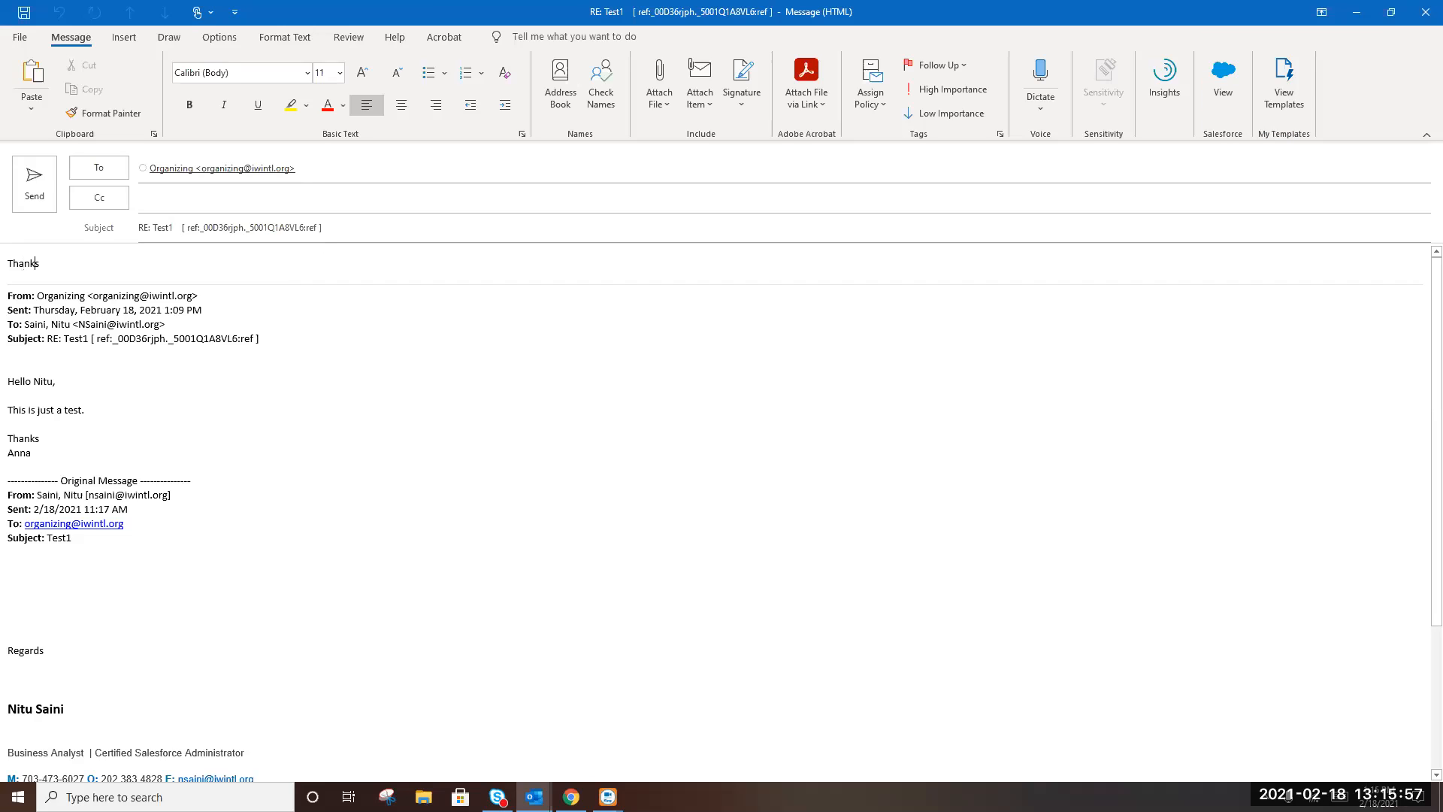
key(BackSpace)
text(Anna.)
key(Return)
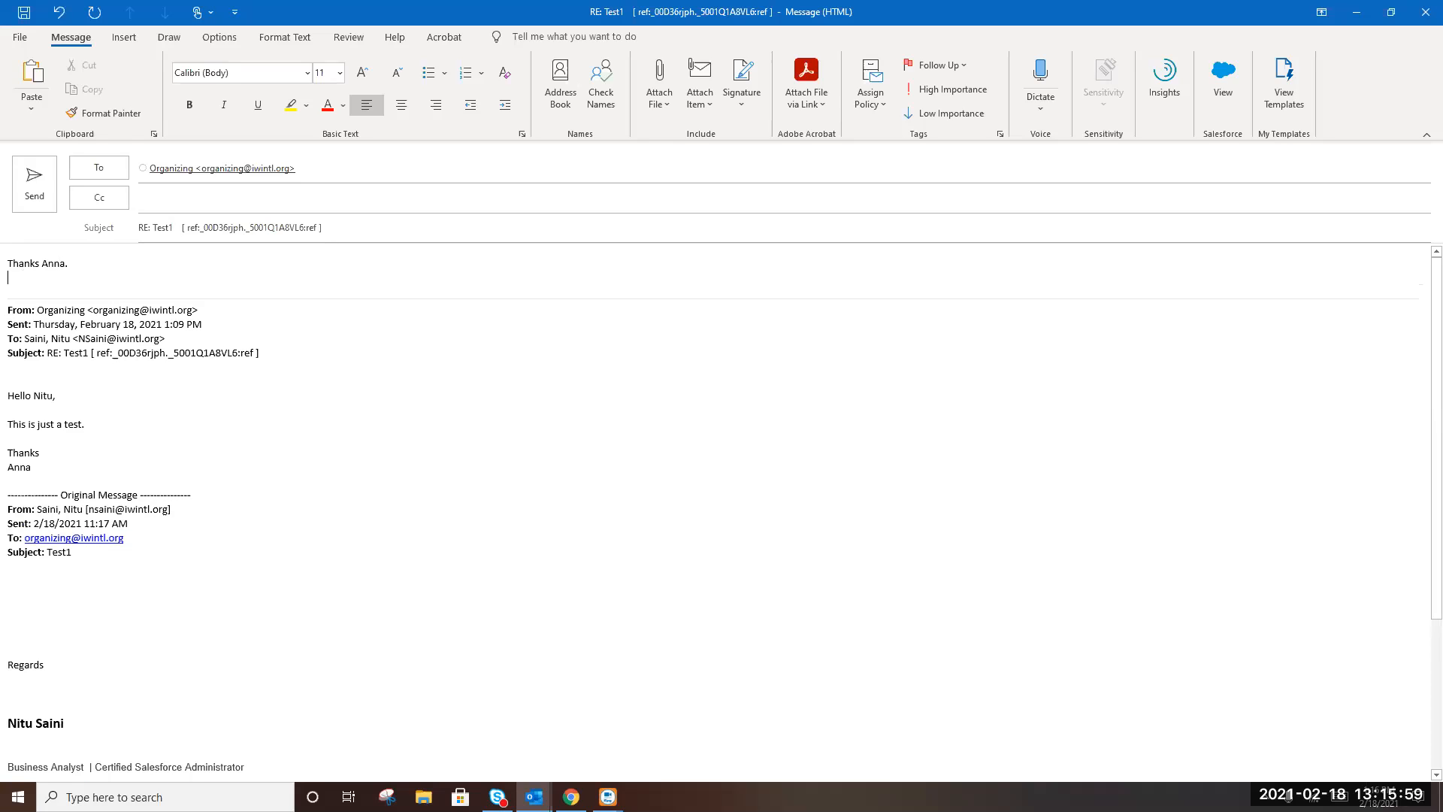
key(Return)
text(I got this)
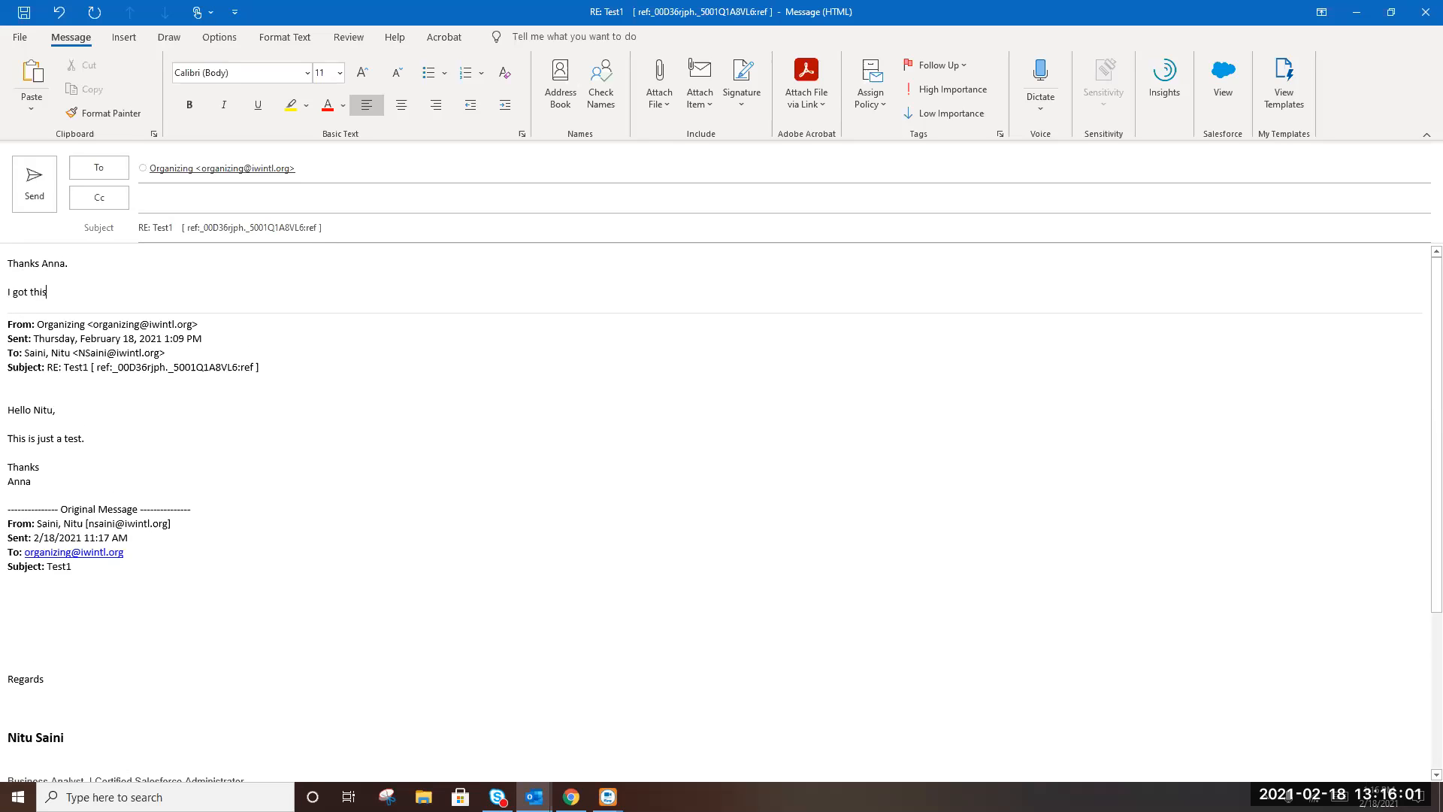
text(.)
key(Return)
key(Return)
text(Nitu)
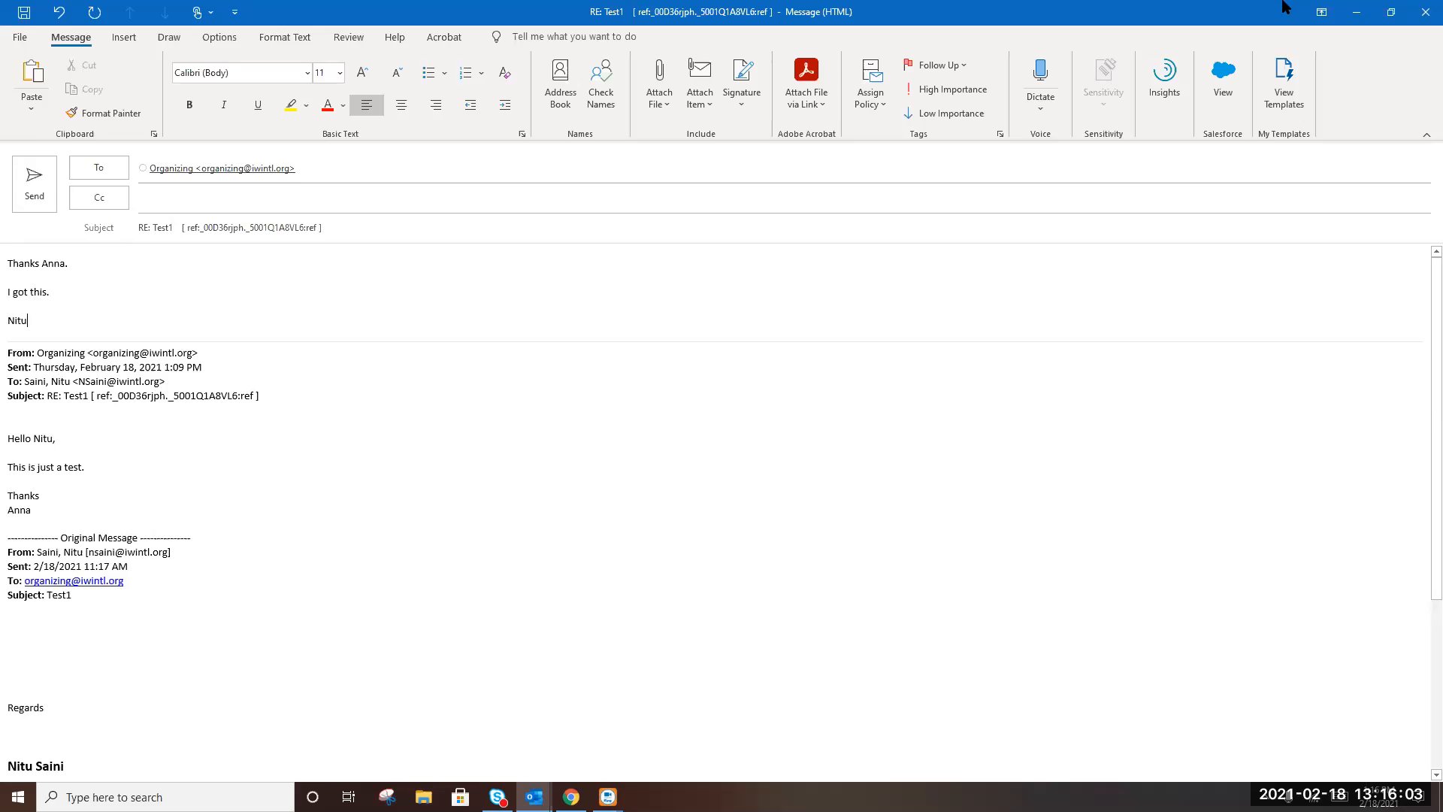
Send the reply, close the message window, and return to the browser
click(30, 192)
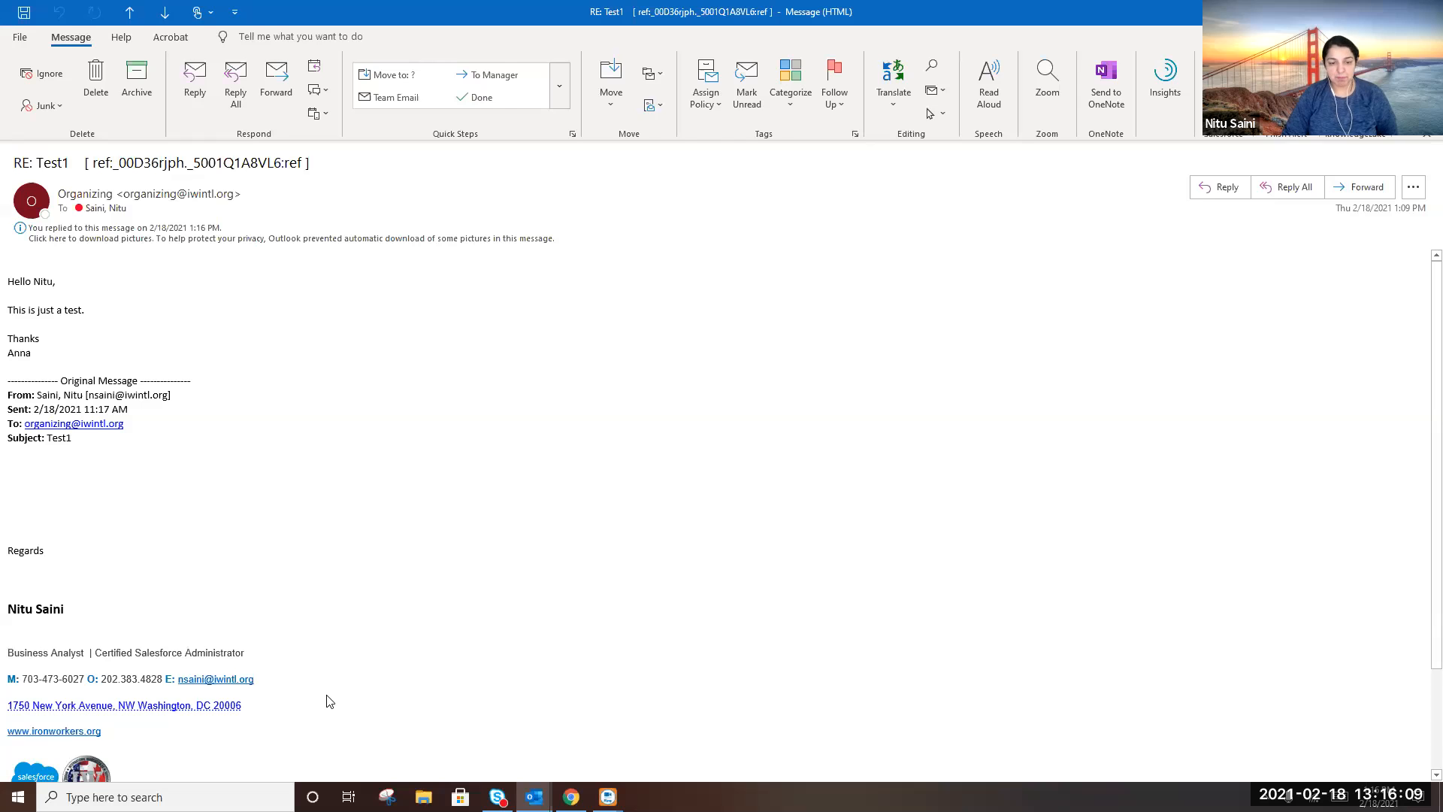
key(Escape)
key(alt+Tab)
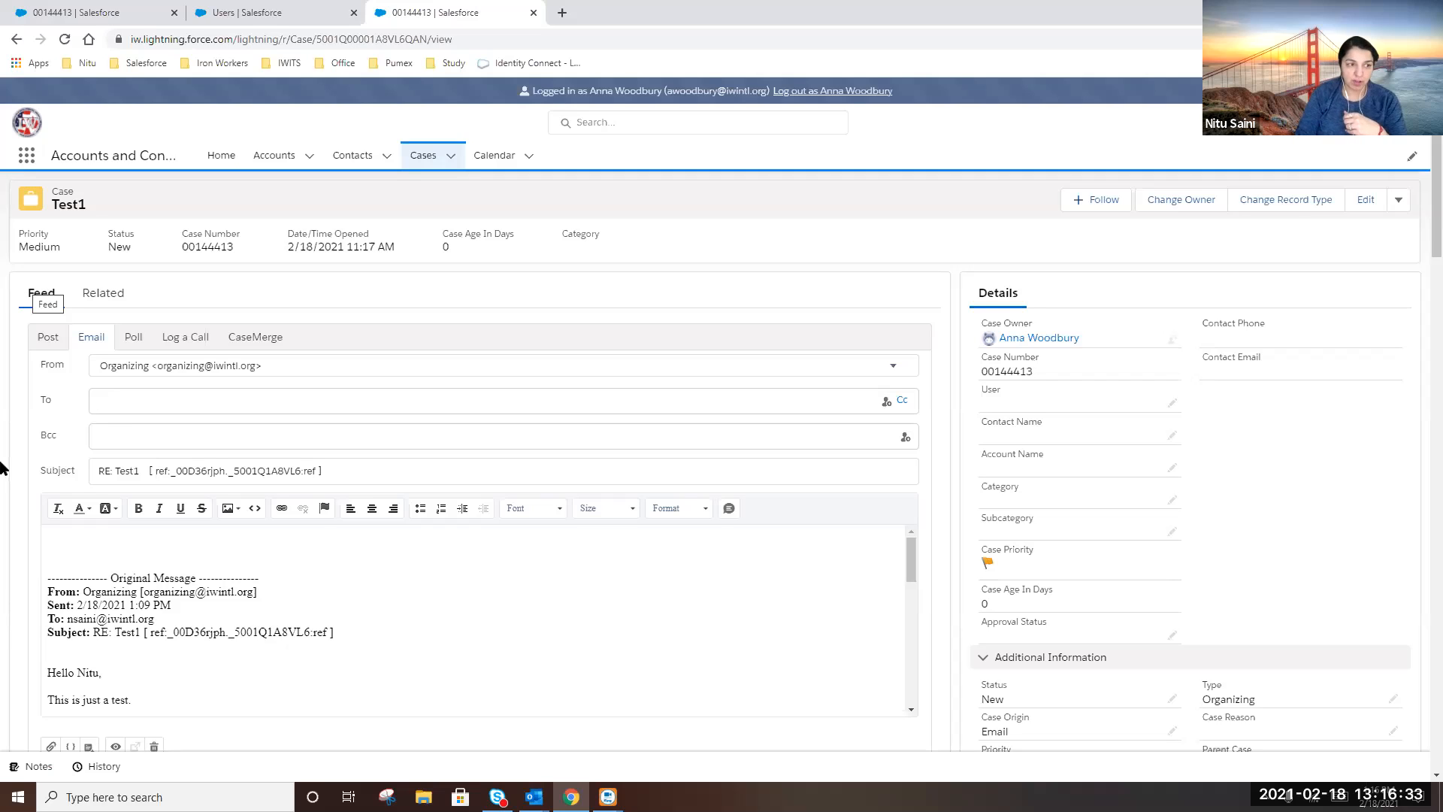
Reload the Test1 case and find the new 'I got this.' email in the feed, then begin logging a call
click(49, 338)
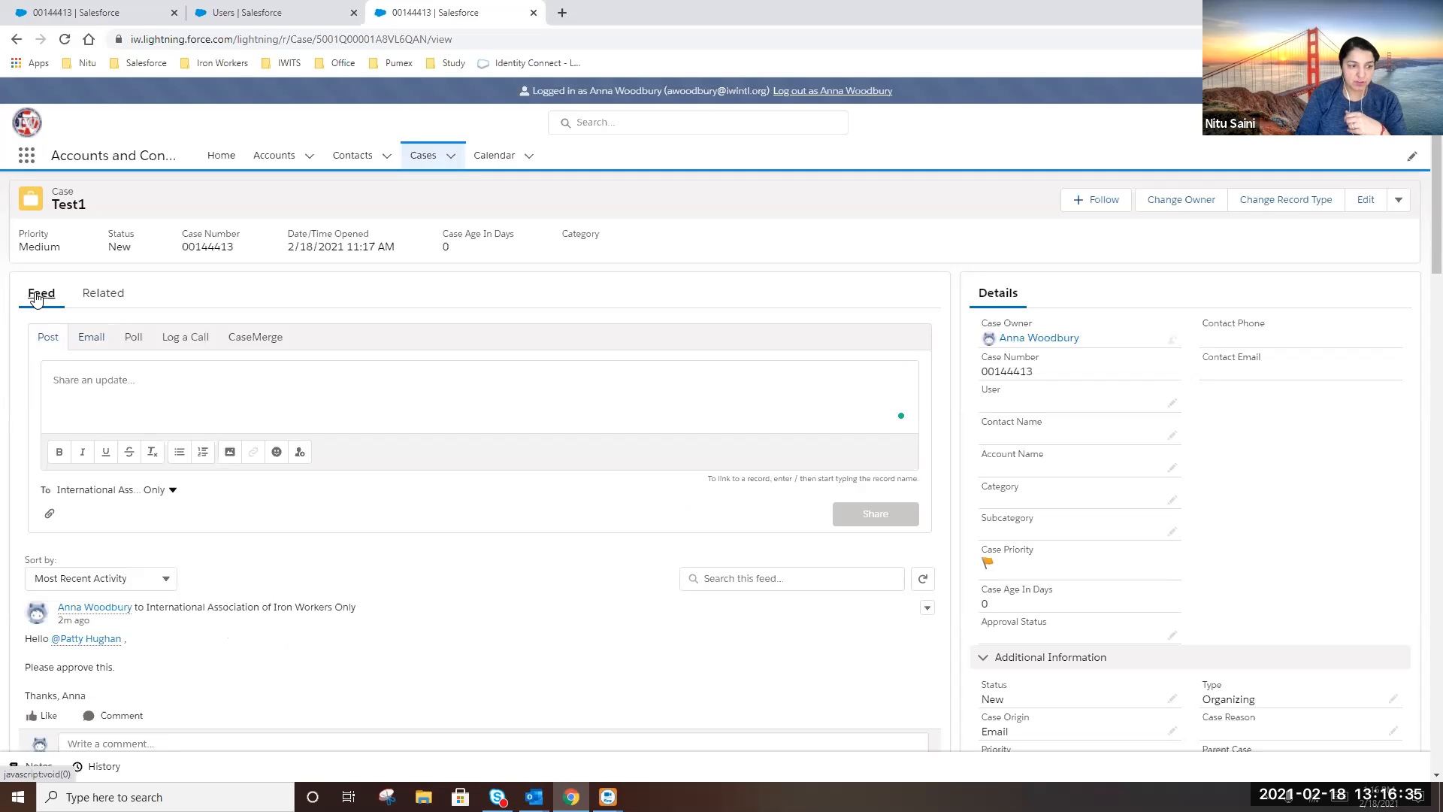
click(64, 39)
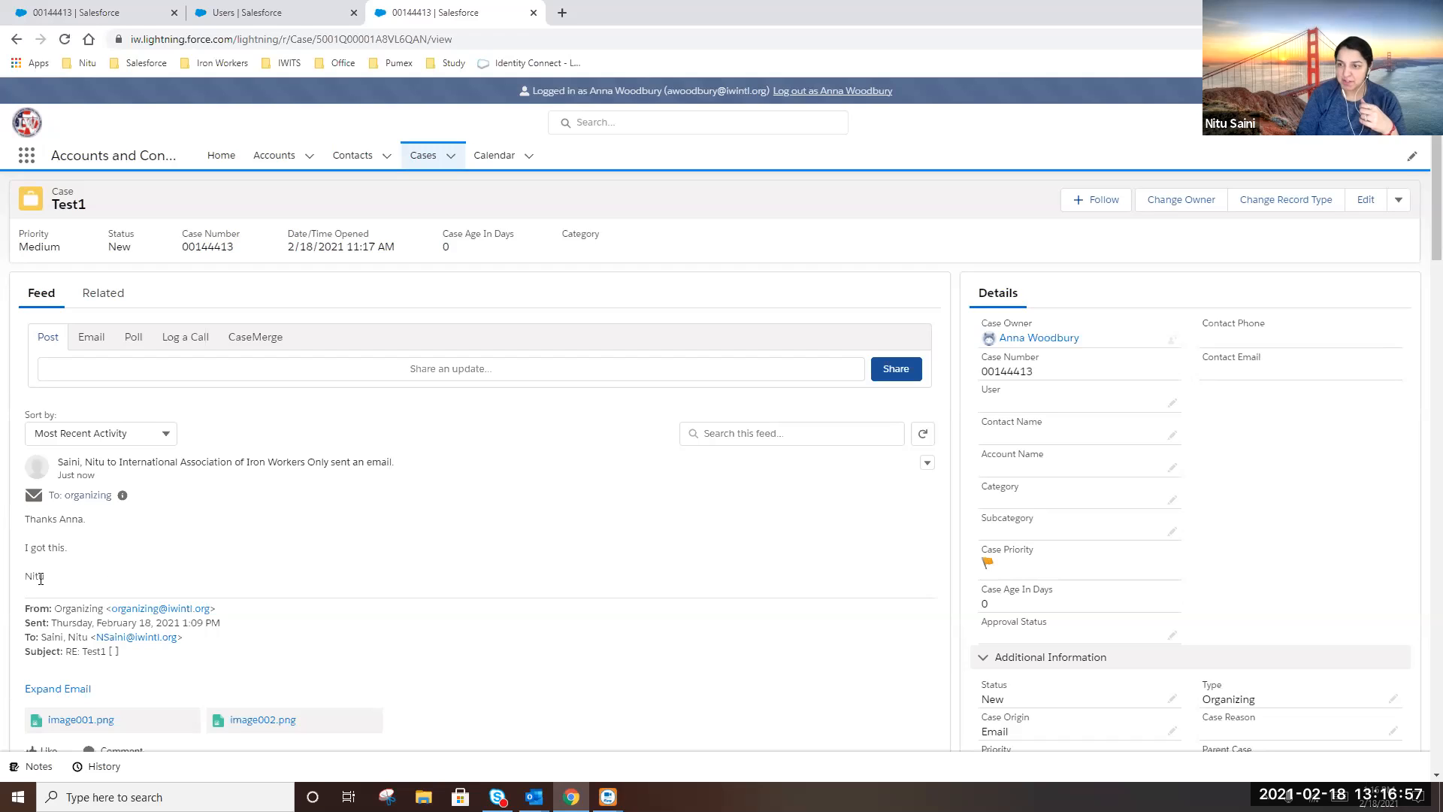
scroll(59, 514, down, 2)
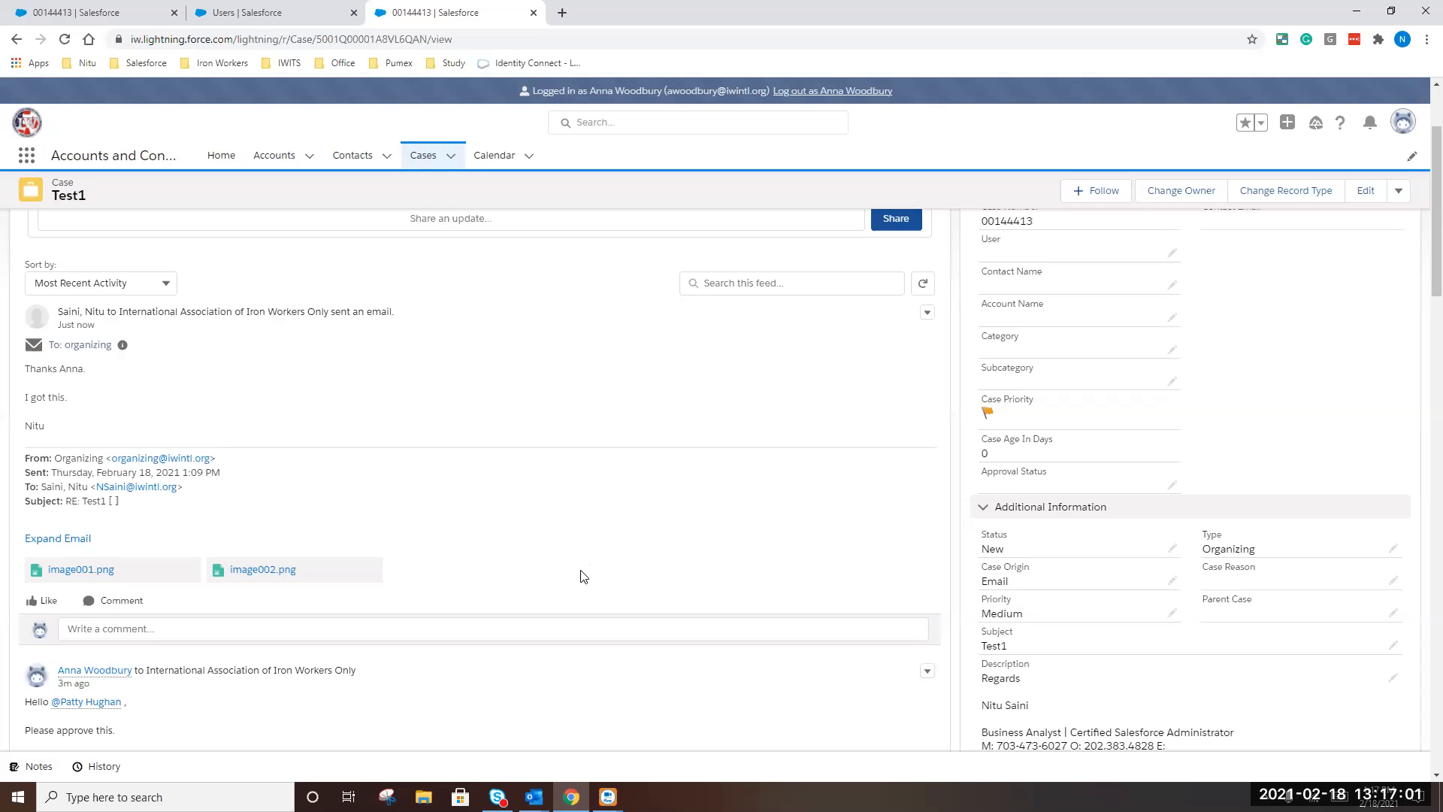
scroll(85, 597, down, 7)
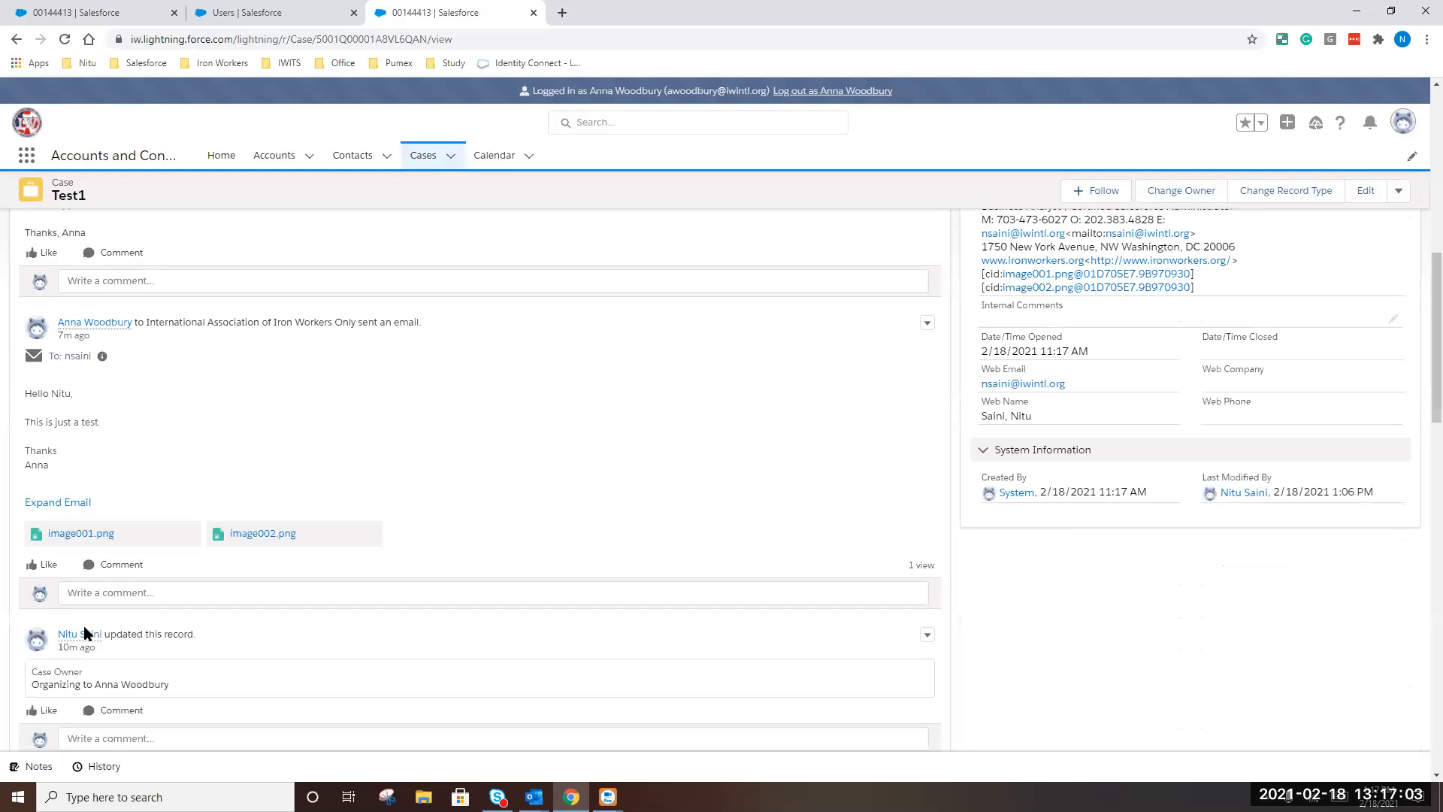
scroll(103, 553, up, 2)
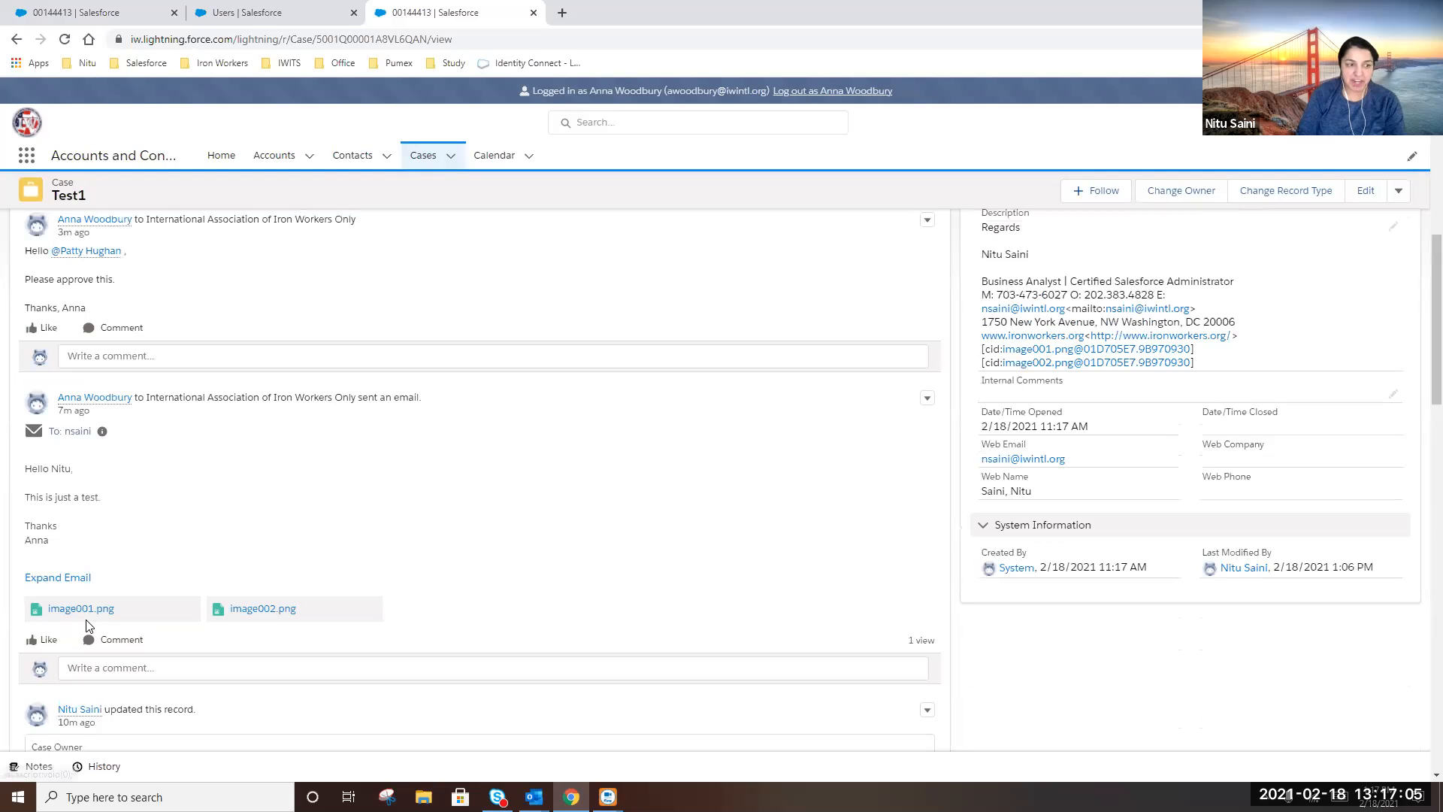
scroll(83, 620, up, 2)
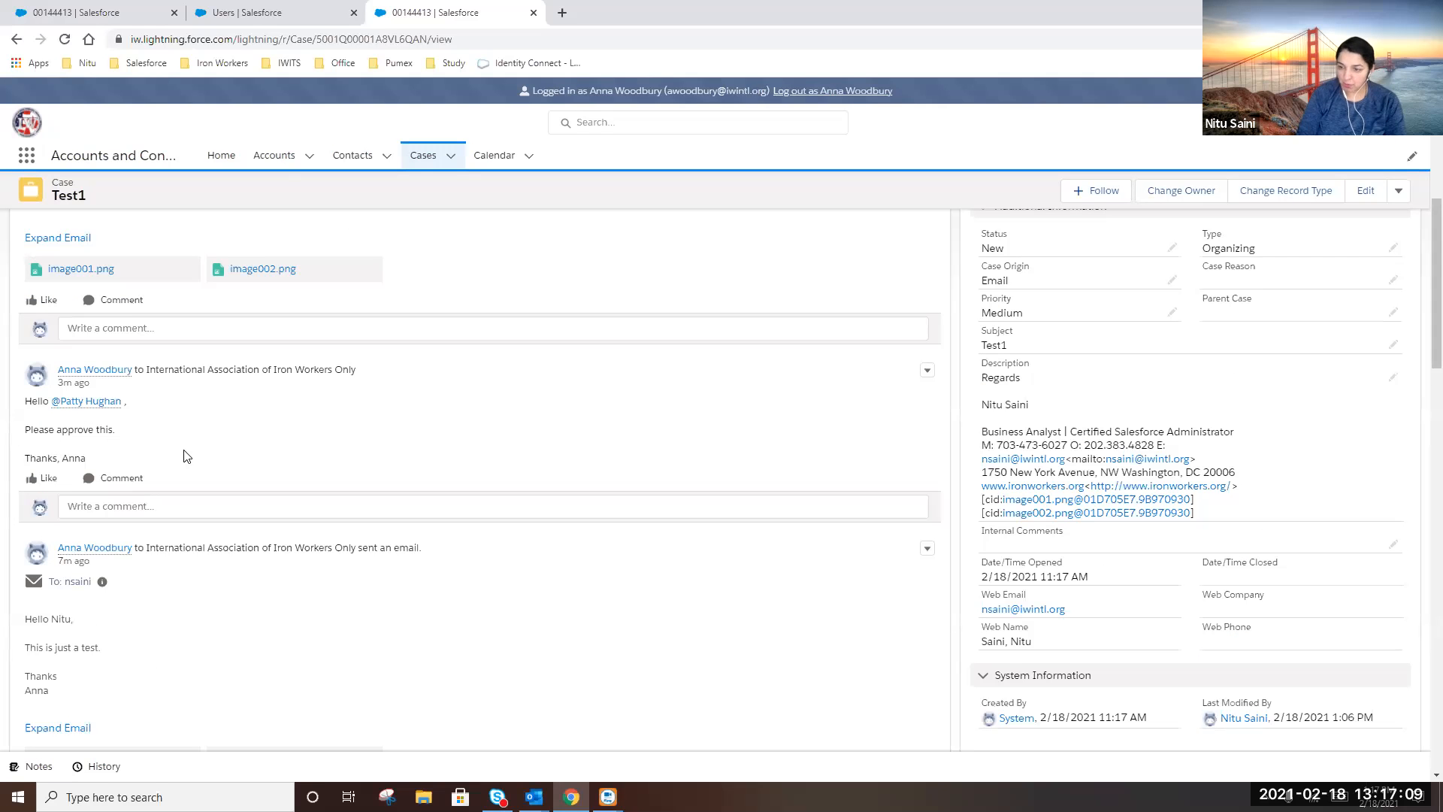
scroll(90, 466, up, 3)
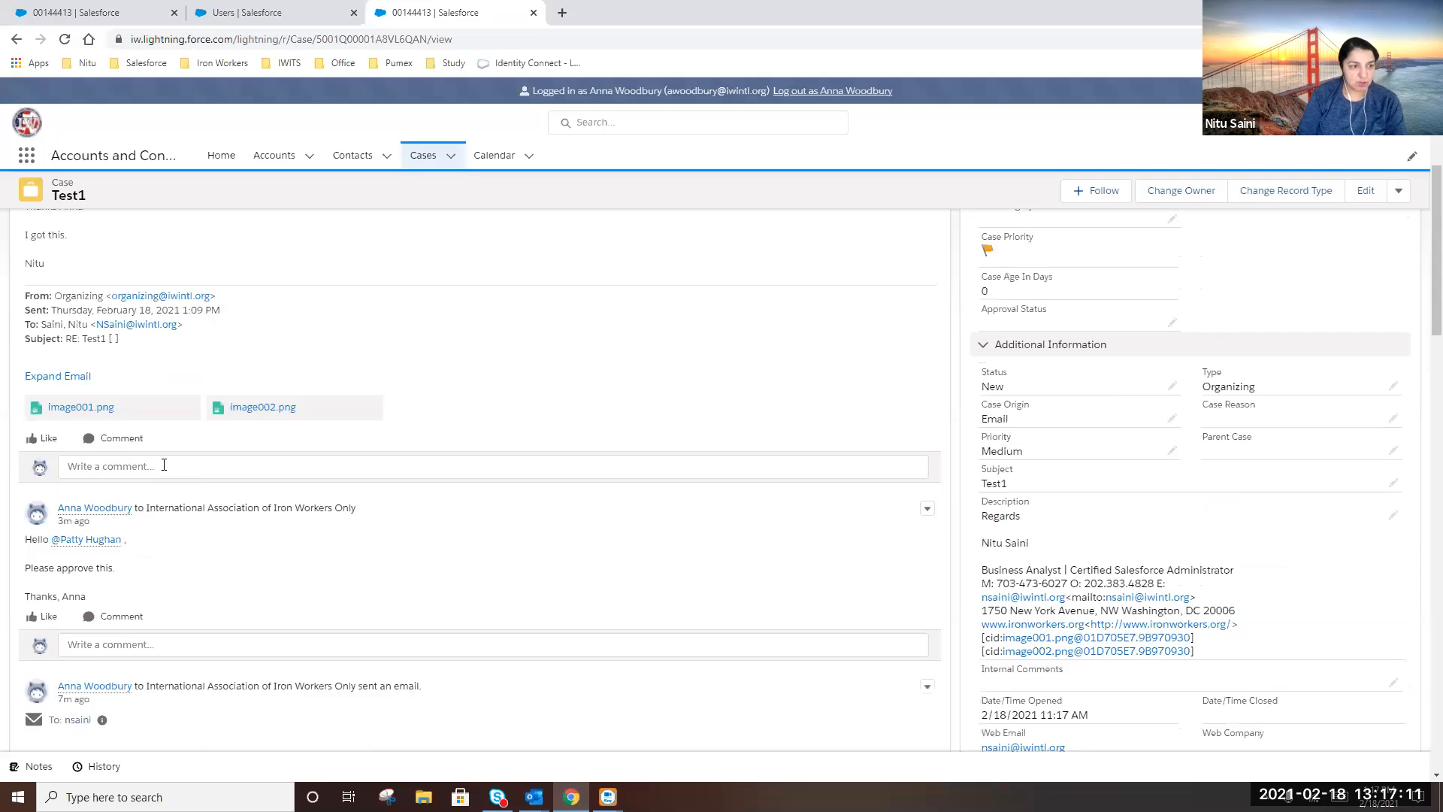
scroll(7, 353, up, 2)
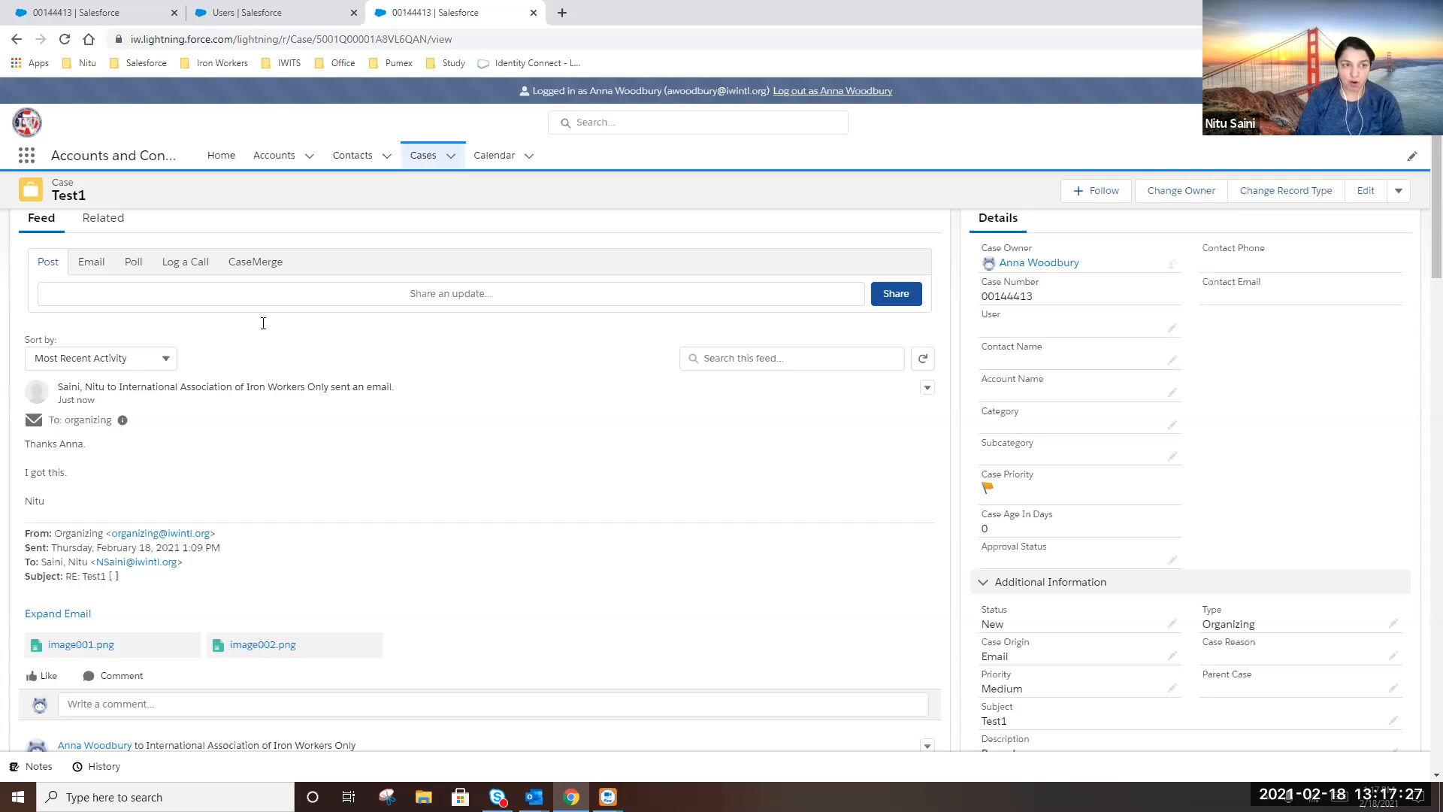
click(181, 284)
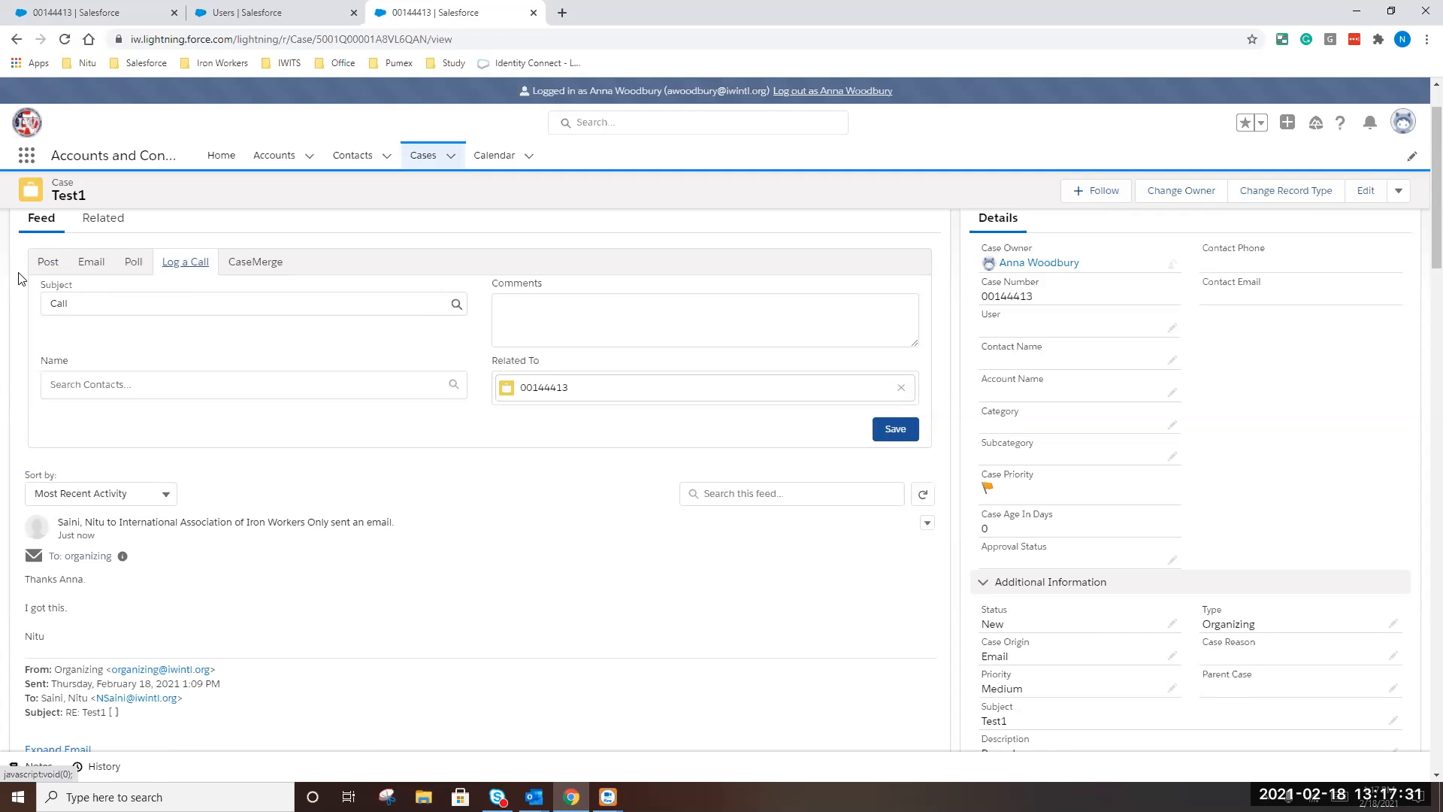
Write a call comment noting that a colleague helped with CM
click(490, 309)
text(I talk to Nitu she helped me with CM.)
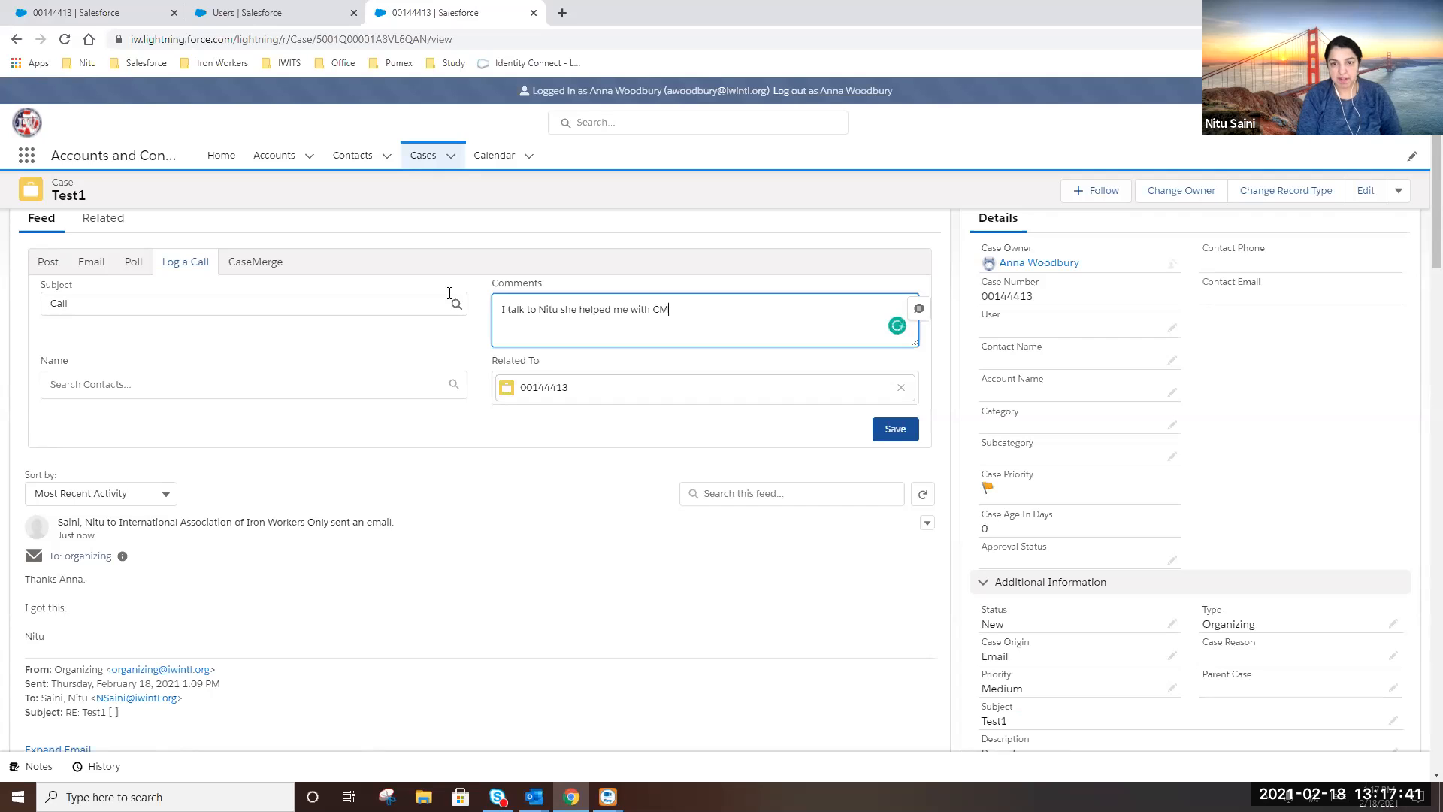
Search the Name field for a colleague's contact, then clear the search and leave it empty
click(138, 387)
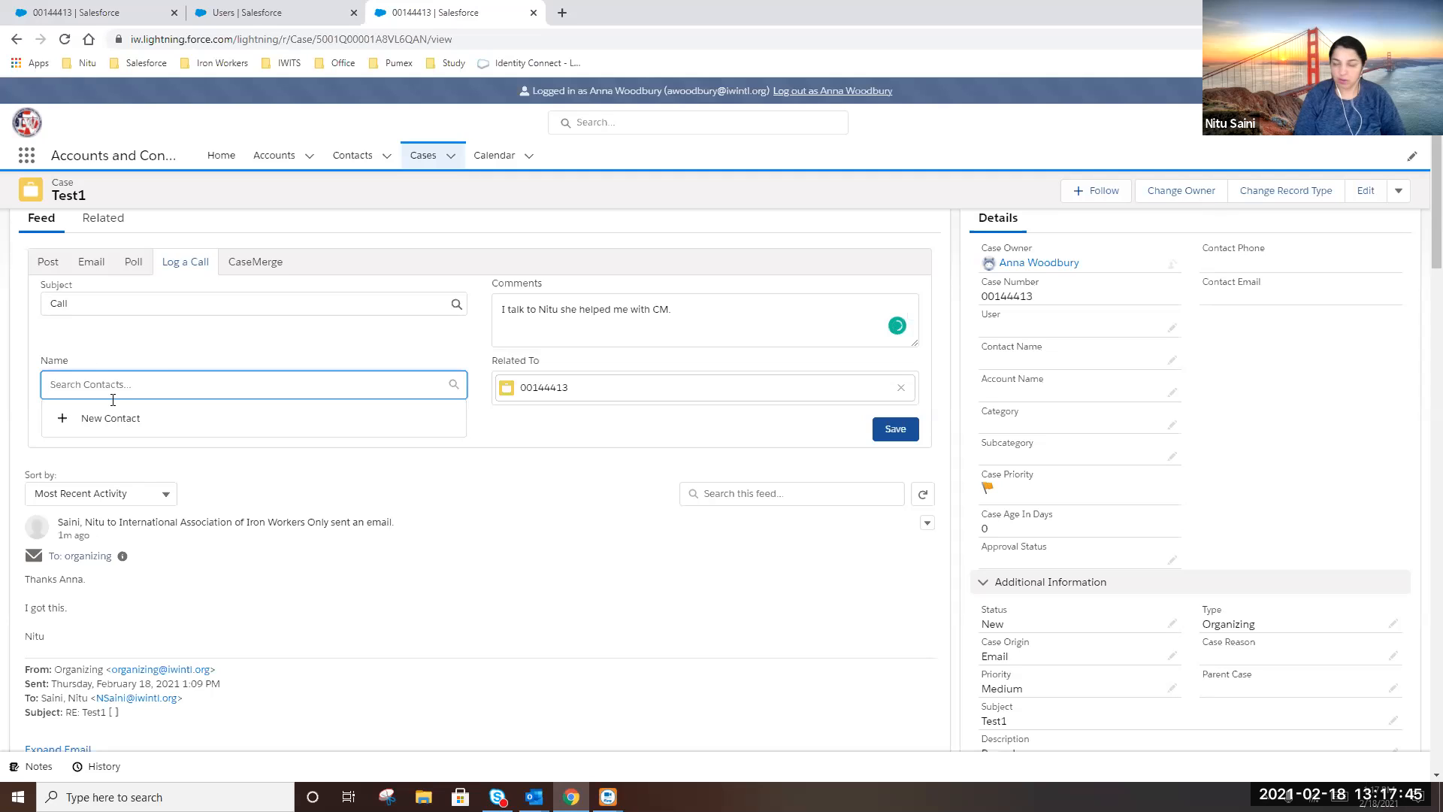
text(nitu)
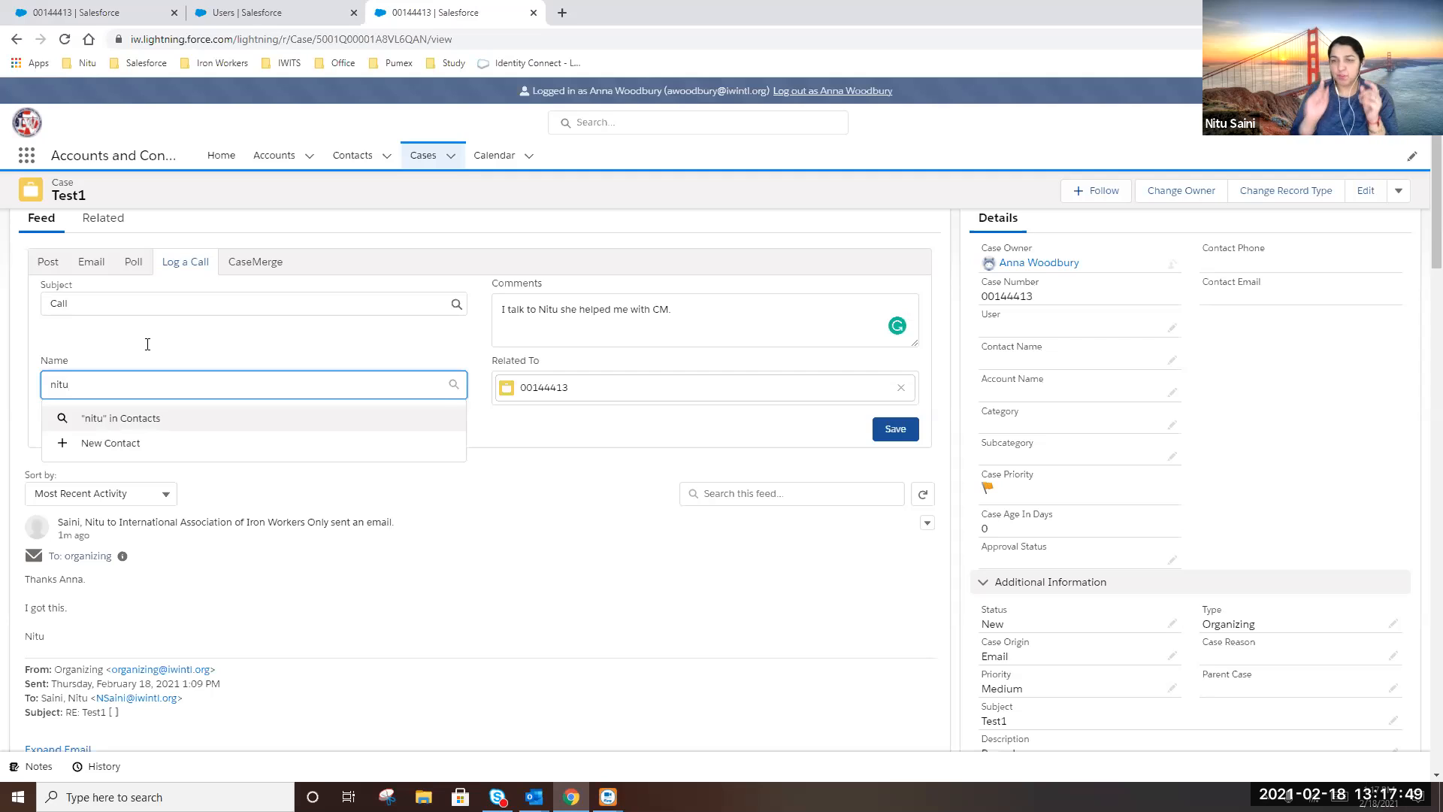
click(290, 335)
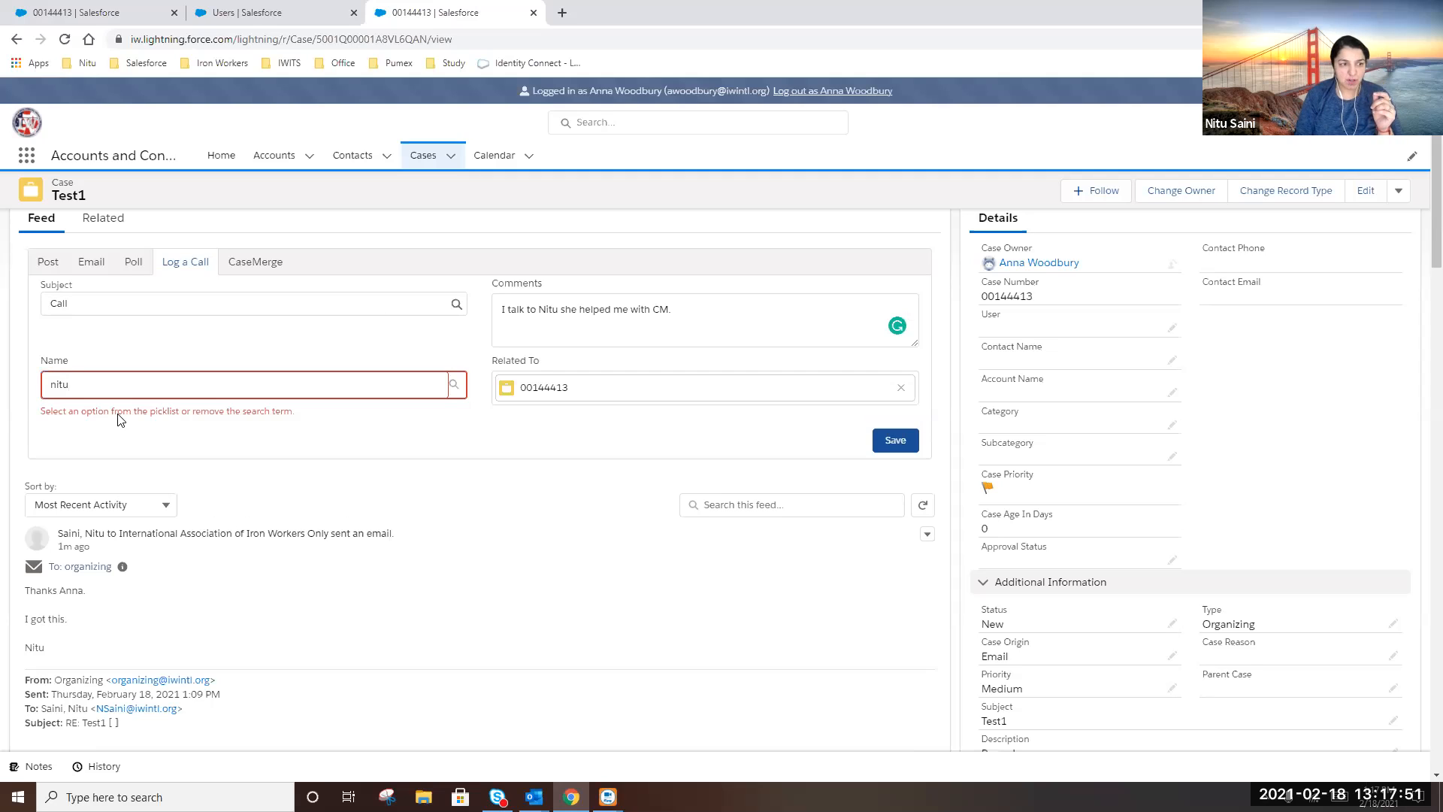
click(336, 374)
key(BackSpace)
key(BackSpace)
click(353, 346)
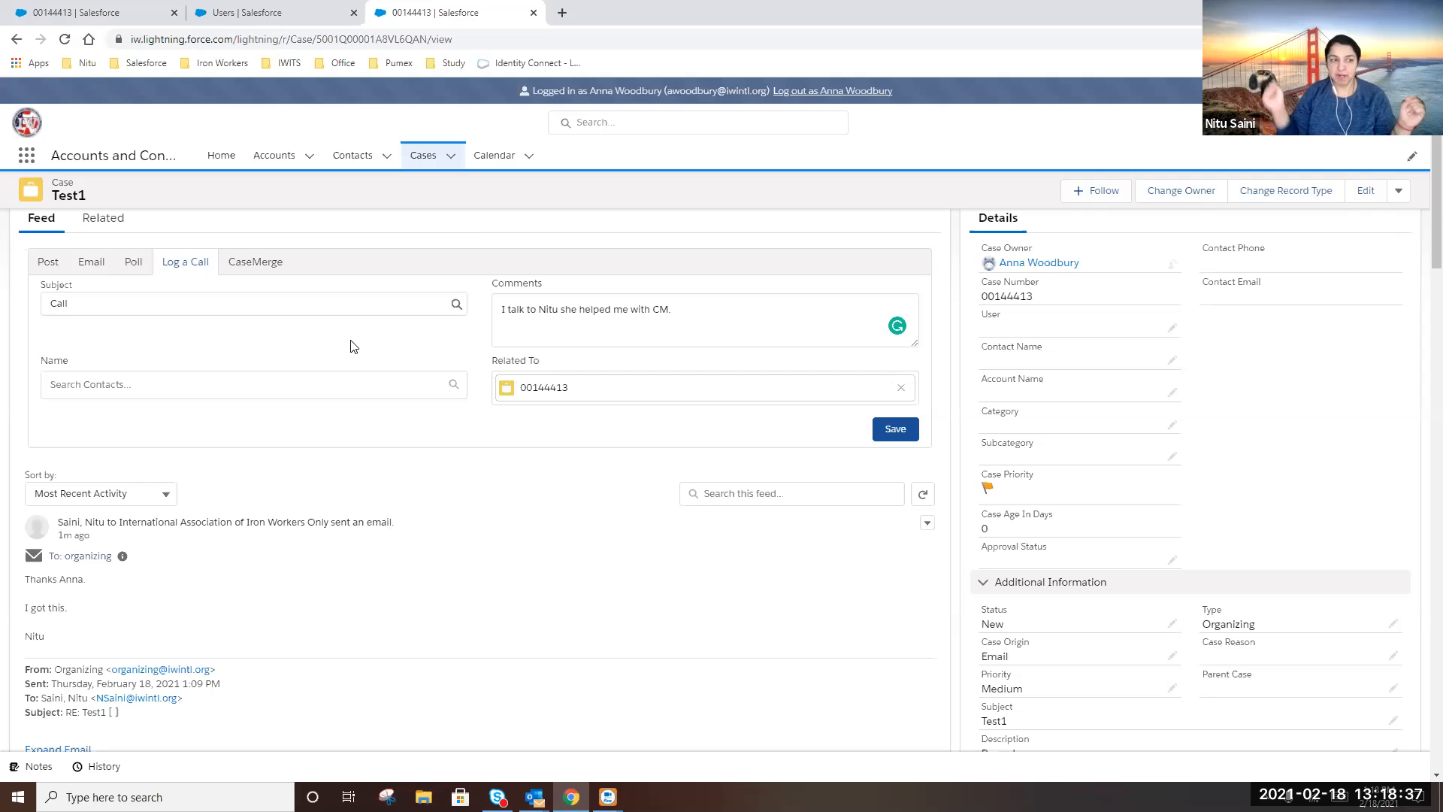
Link the call to a contact found by name search and save the logged call
click(92, 388)
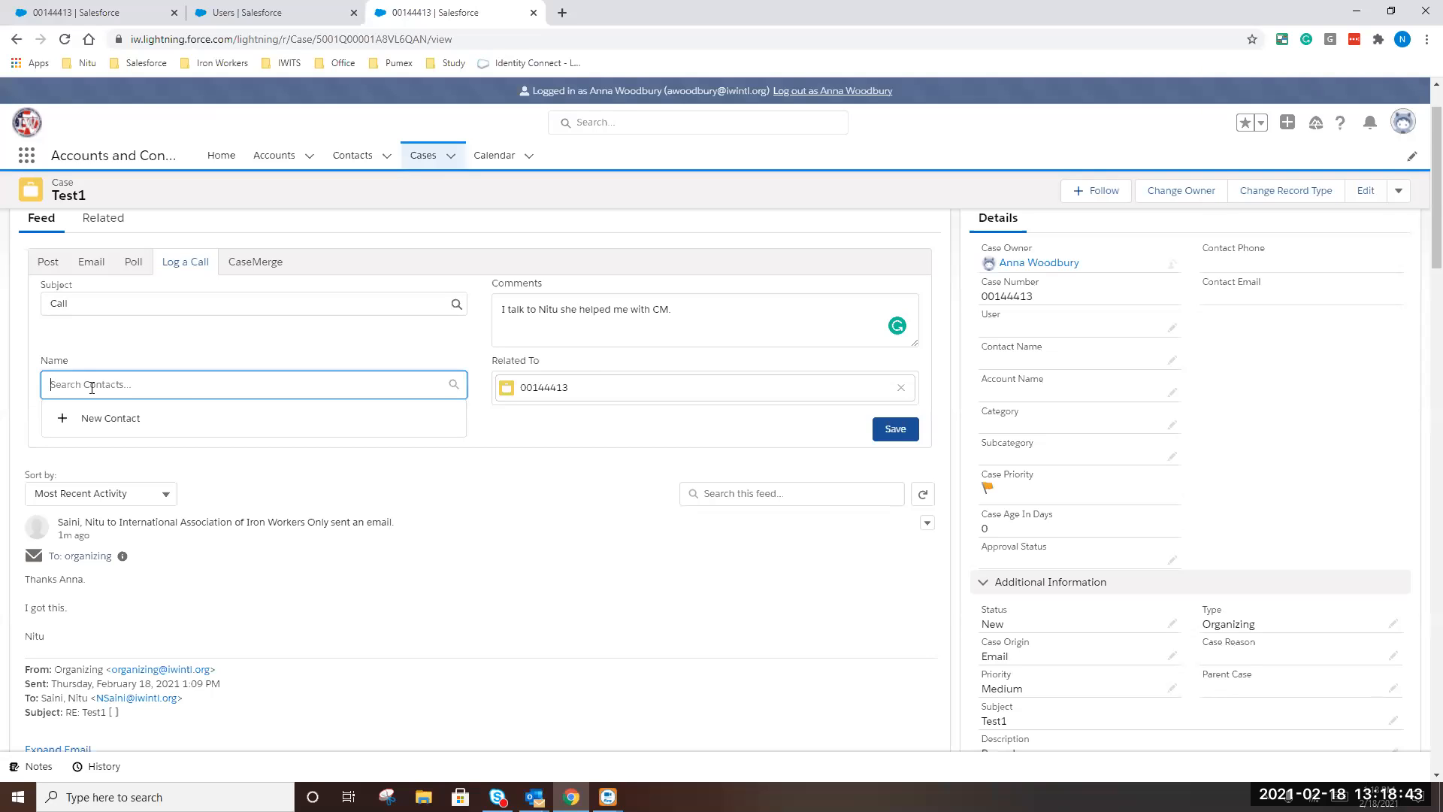
text(john)
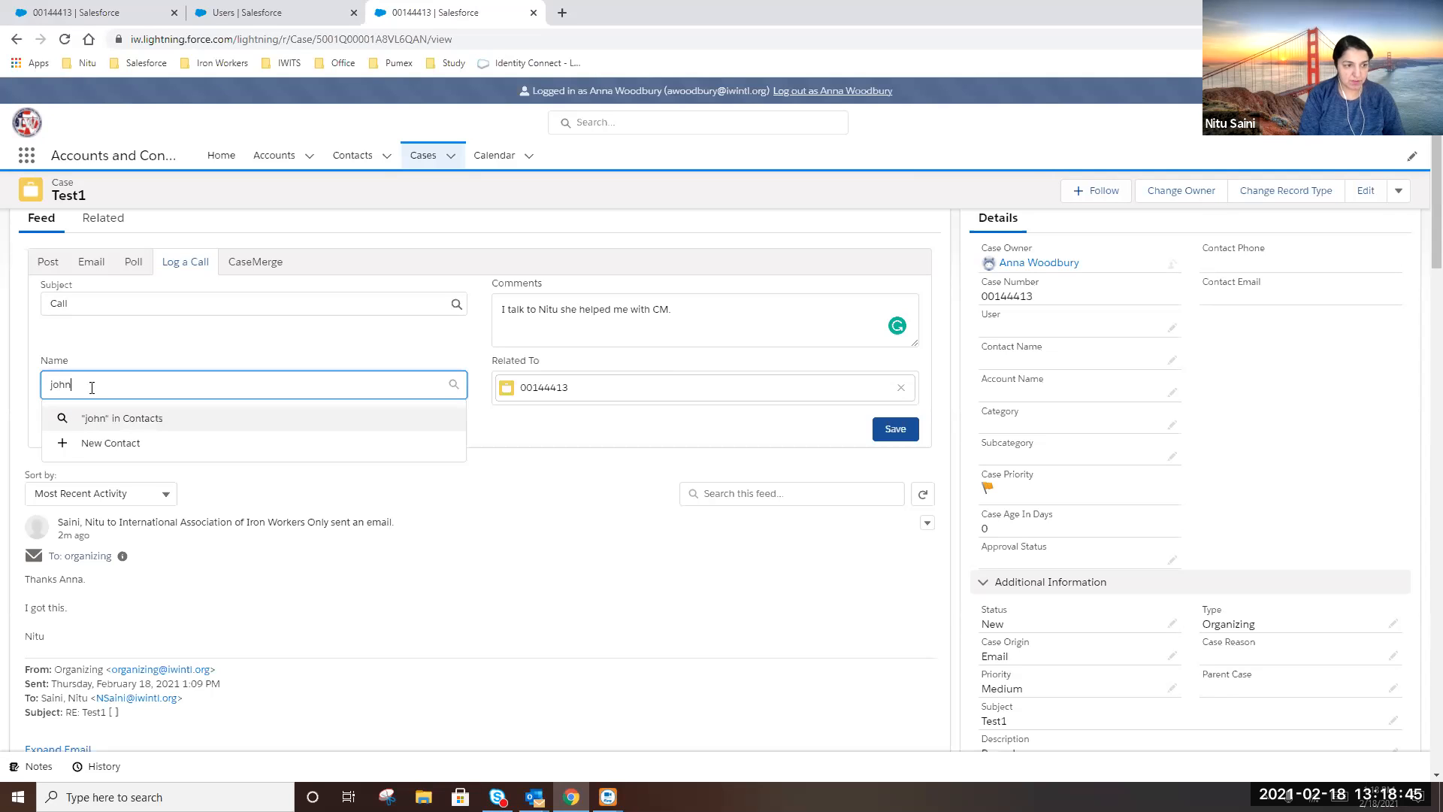
text( bi)
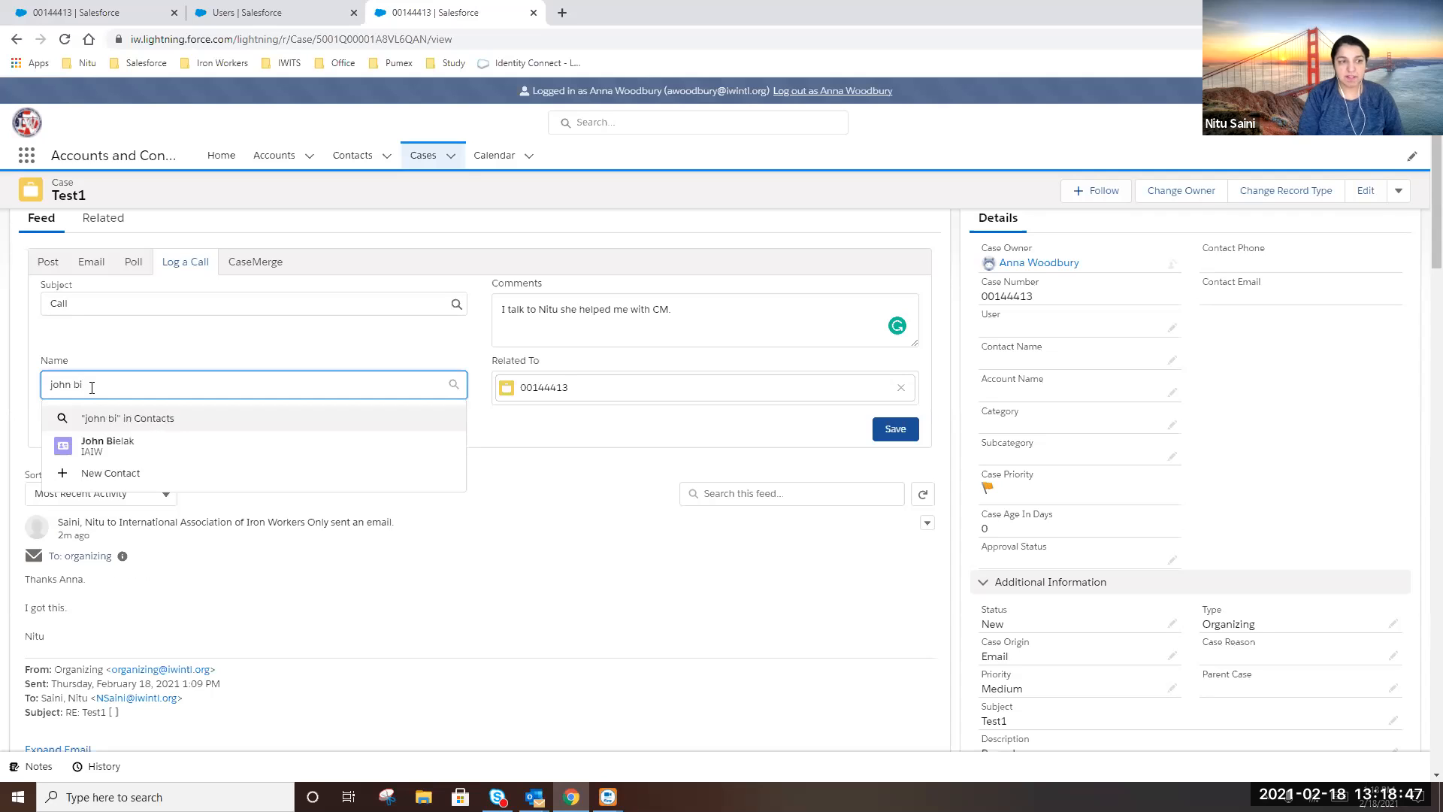
click(150, 448)
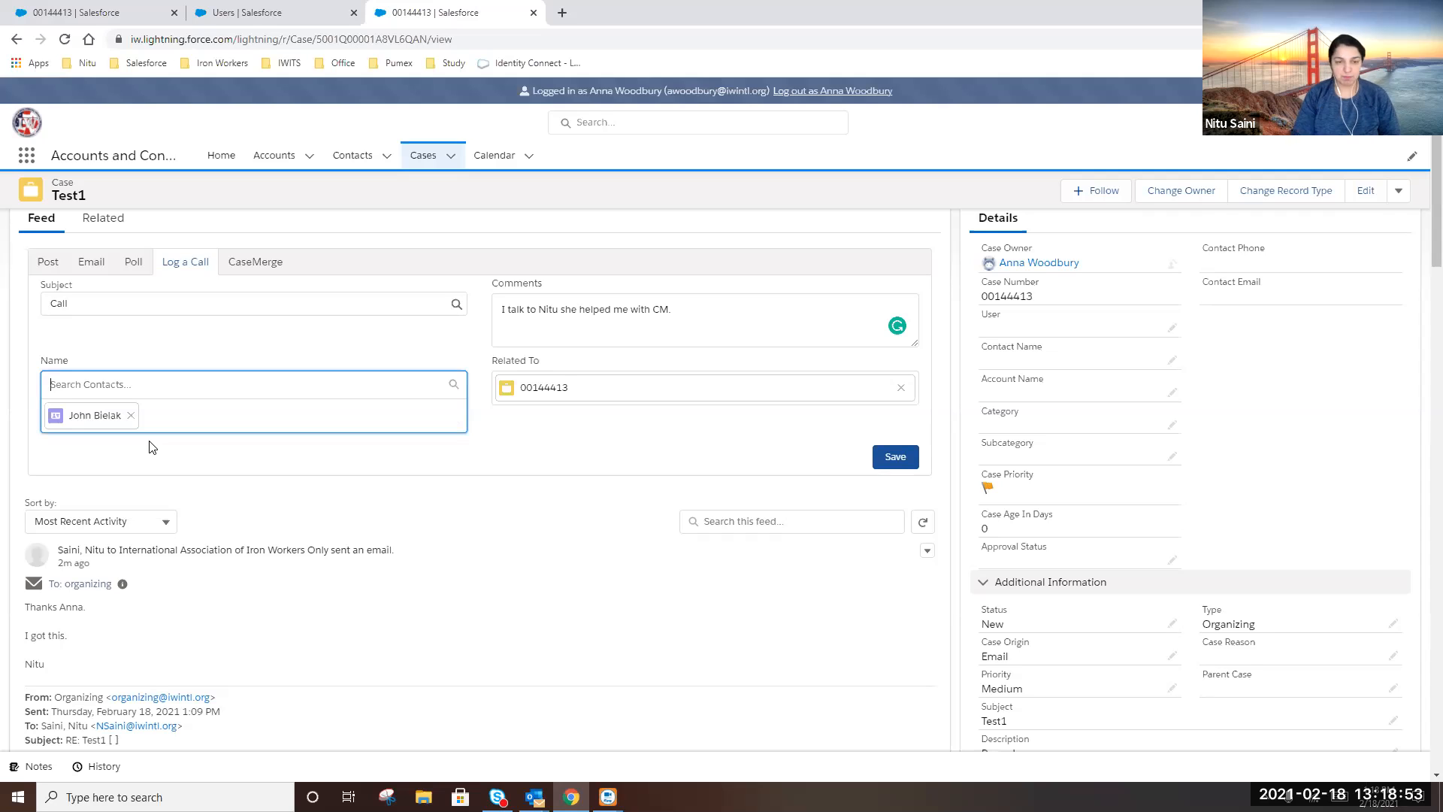
click(895, 460)
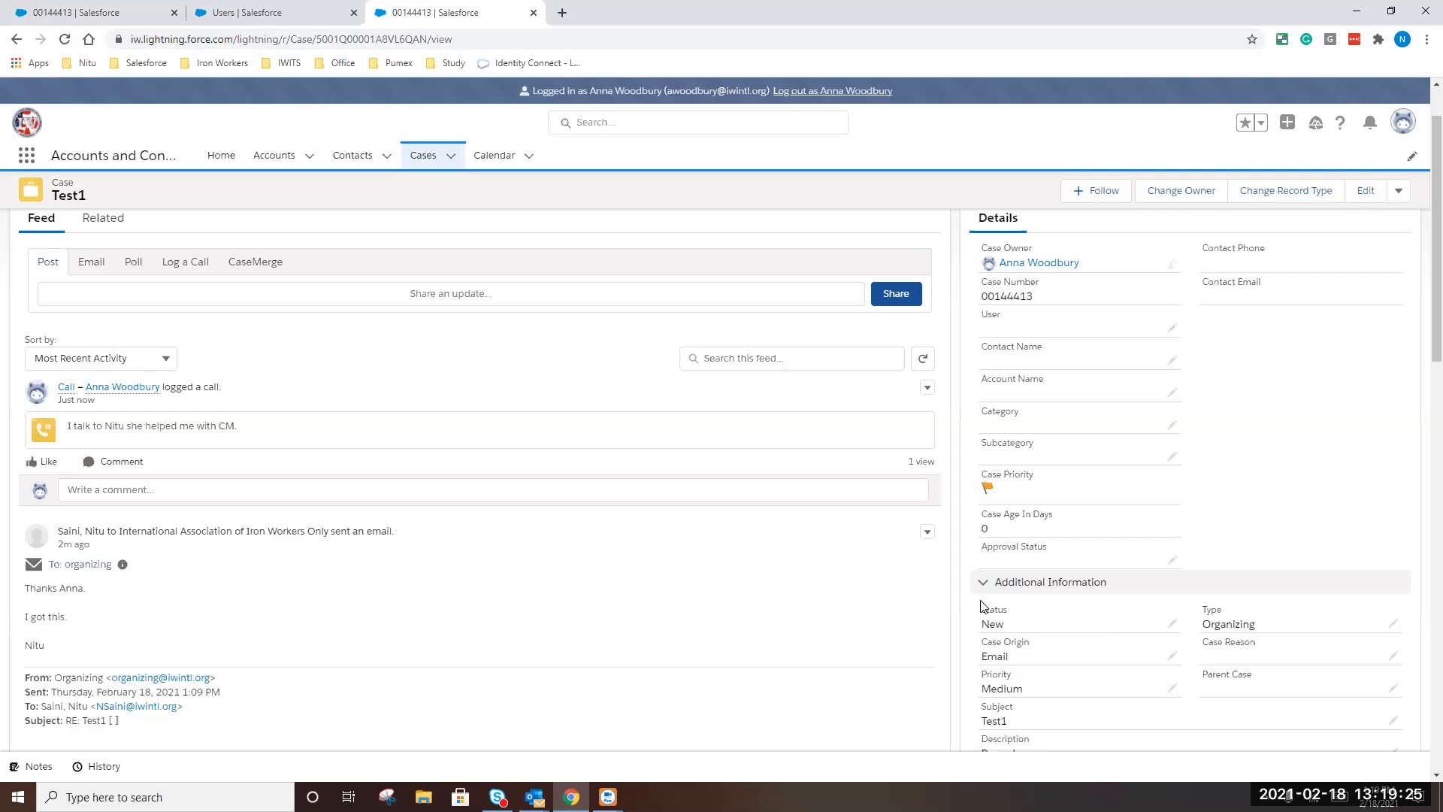
Change the case Status to Waiting for Response and attempt to save the details
double_click(1195, 611)
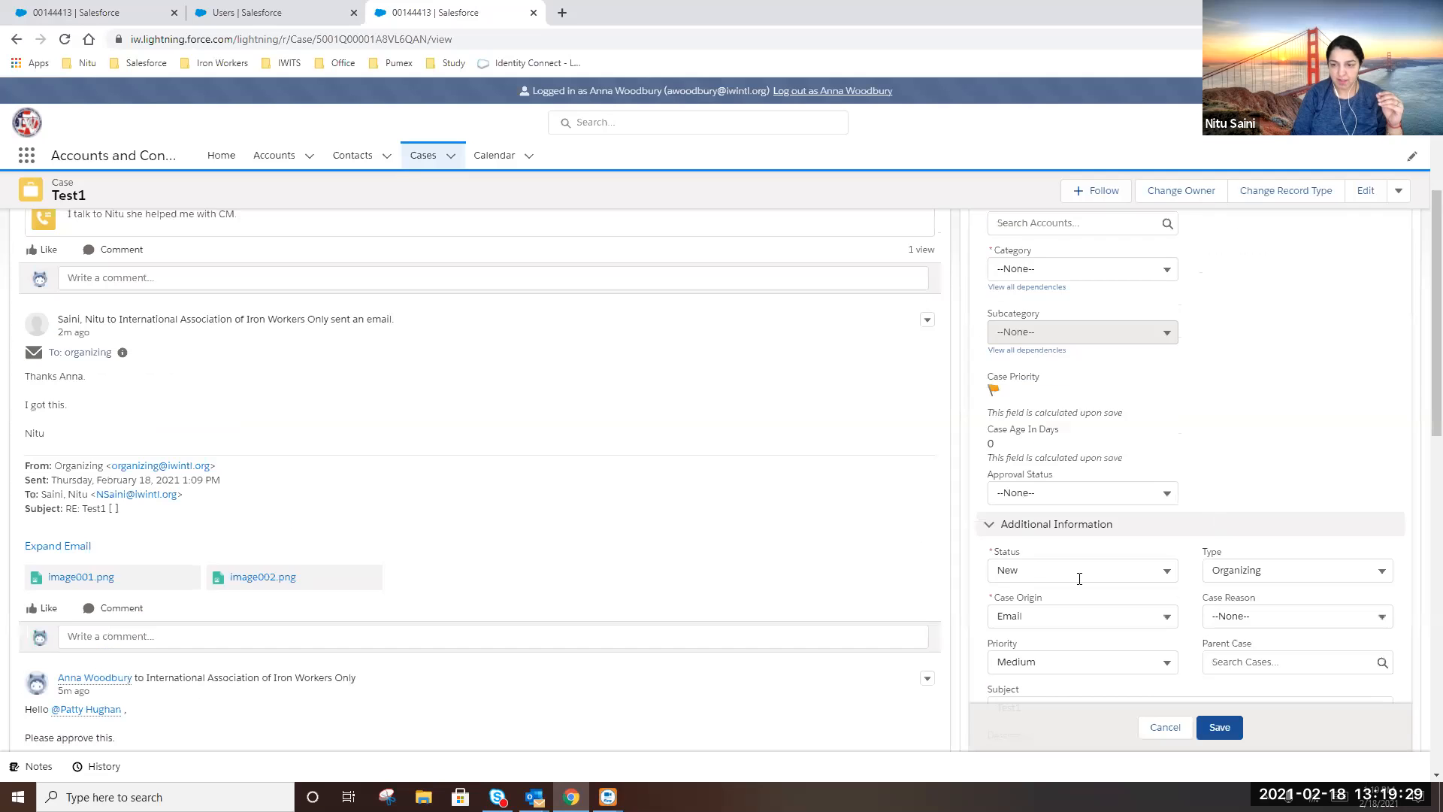
click(1080, 579)
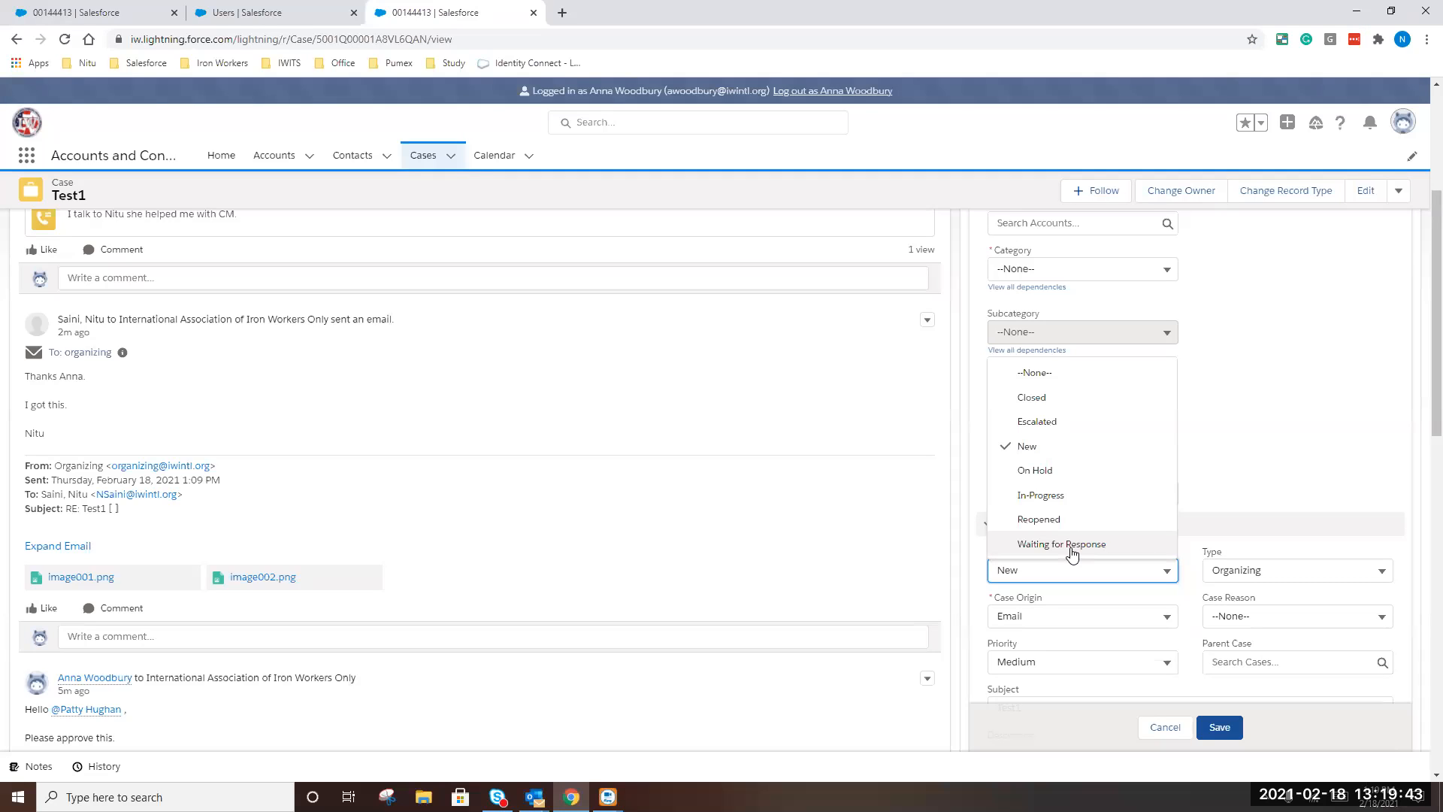
click(1072, 546)
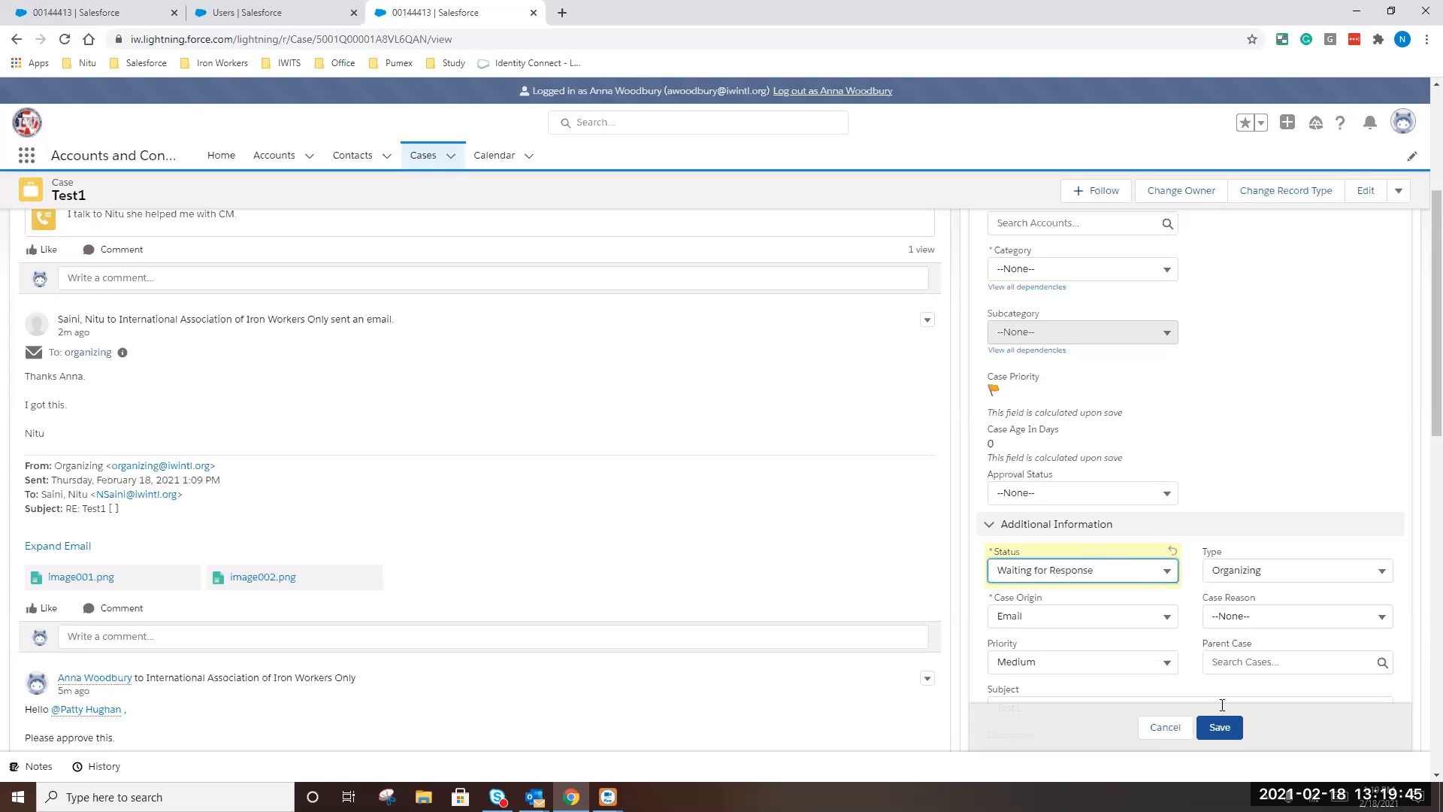
click(1237, 728)
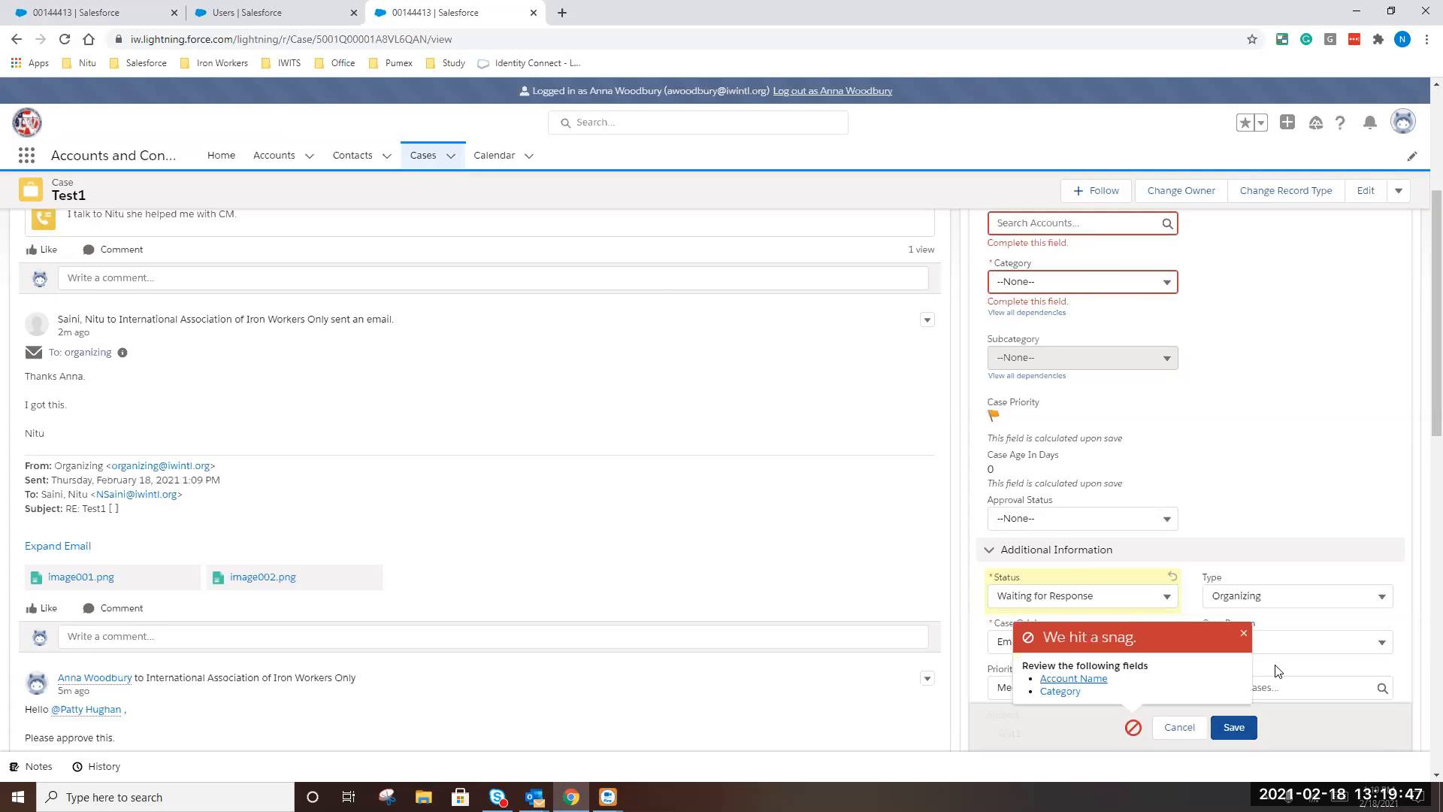
scroll(1088, 681, up, 3)
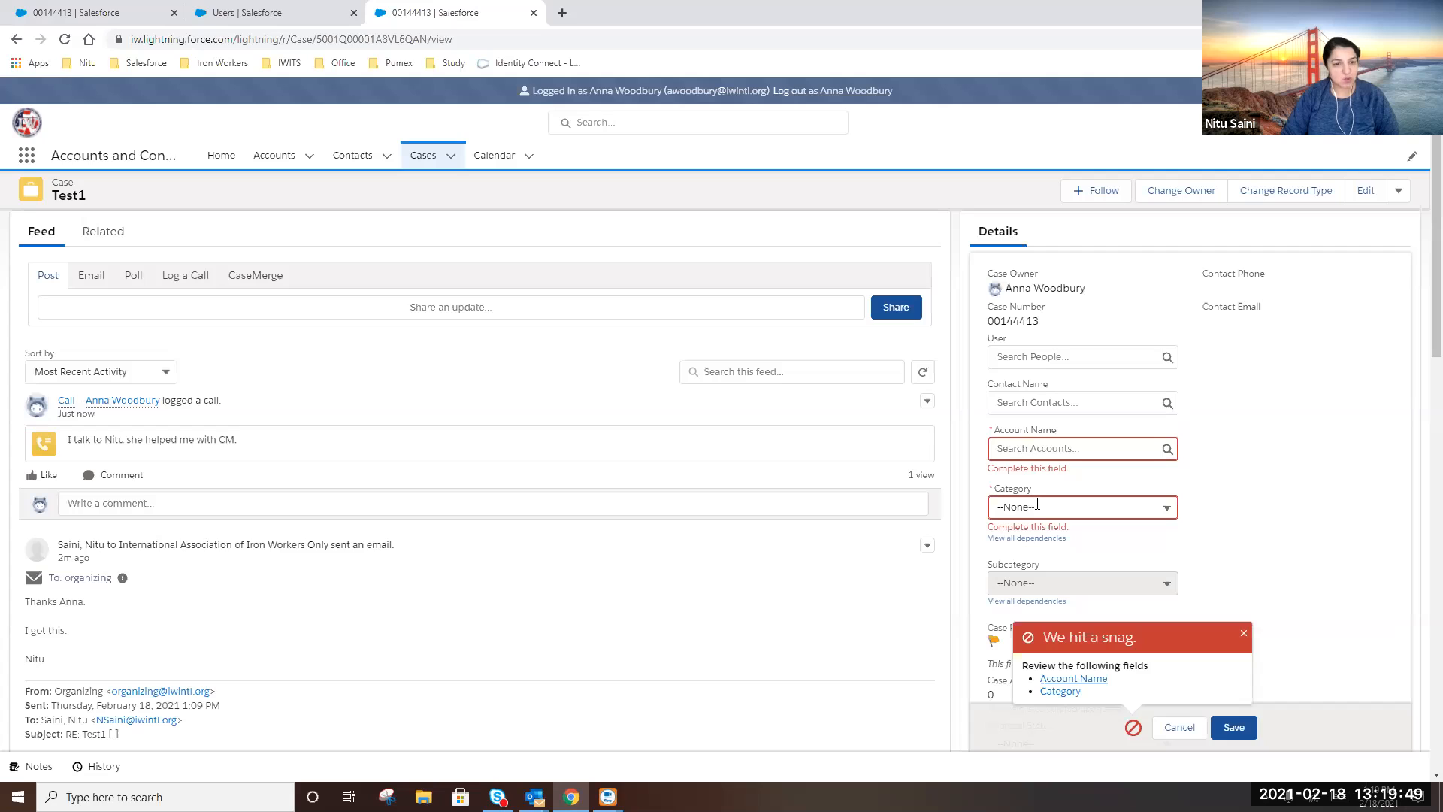
Assign the account LocalUnion 0103 to the Test1 case
click(1022, 451)
text(iaiw)
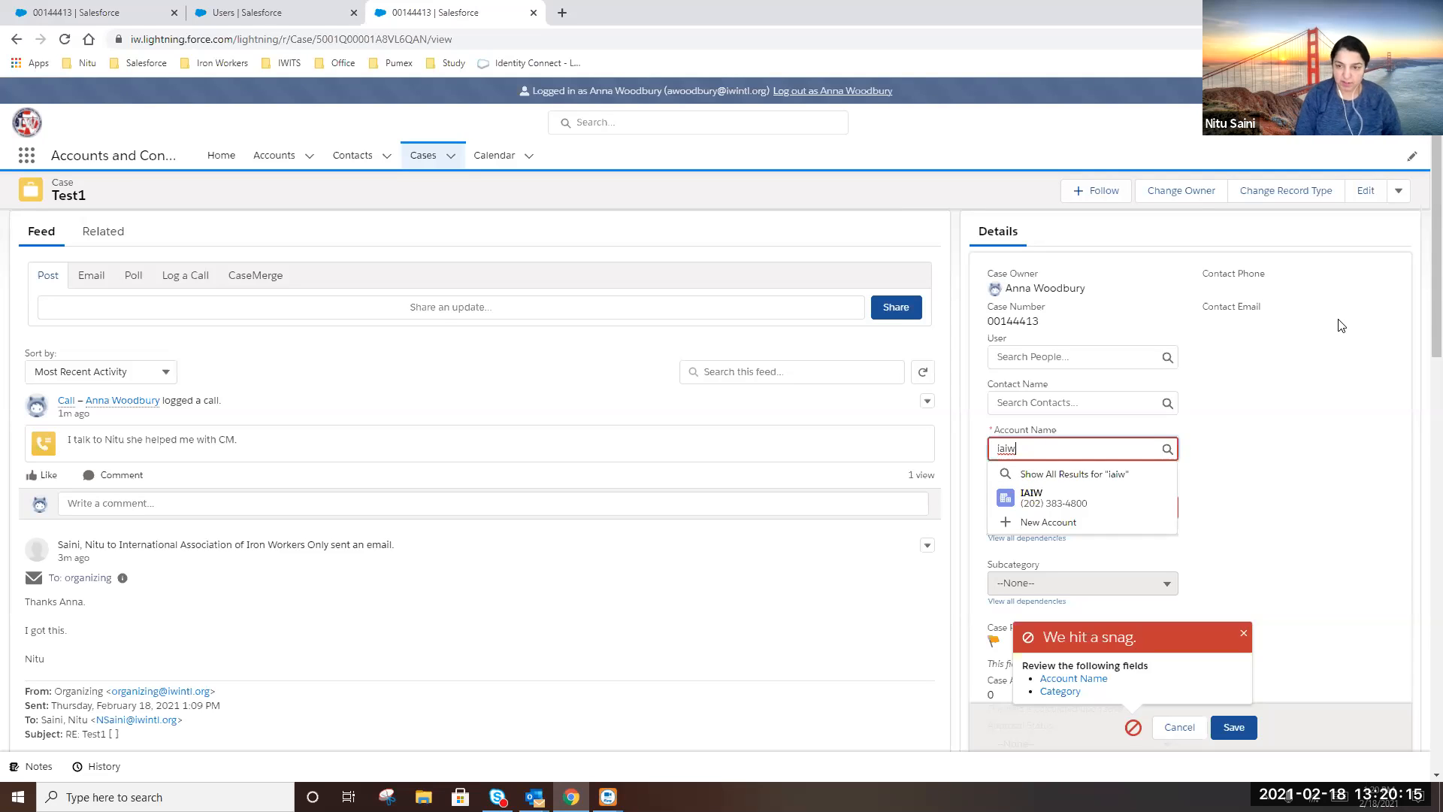
key(ctrl+a)
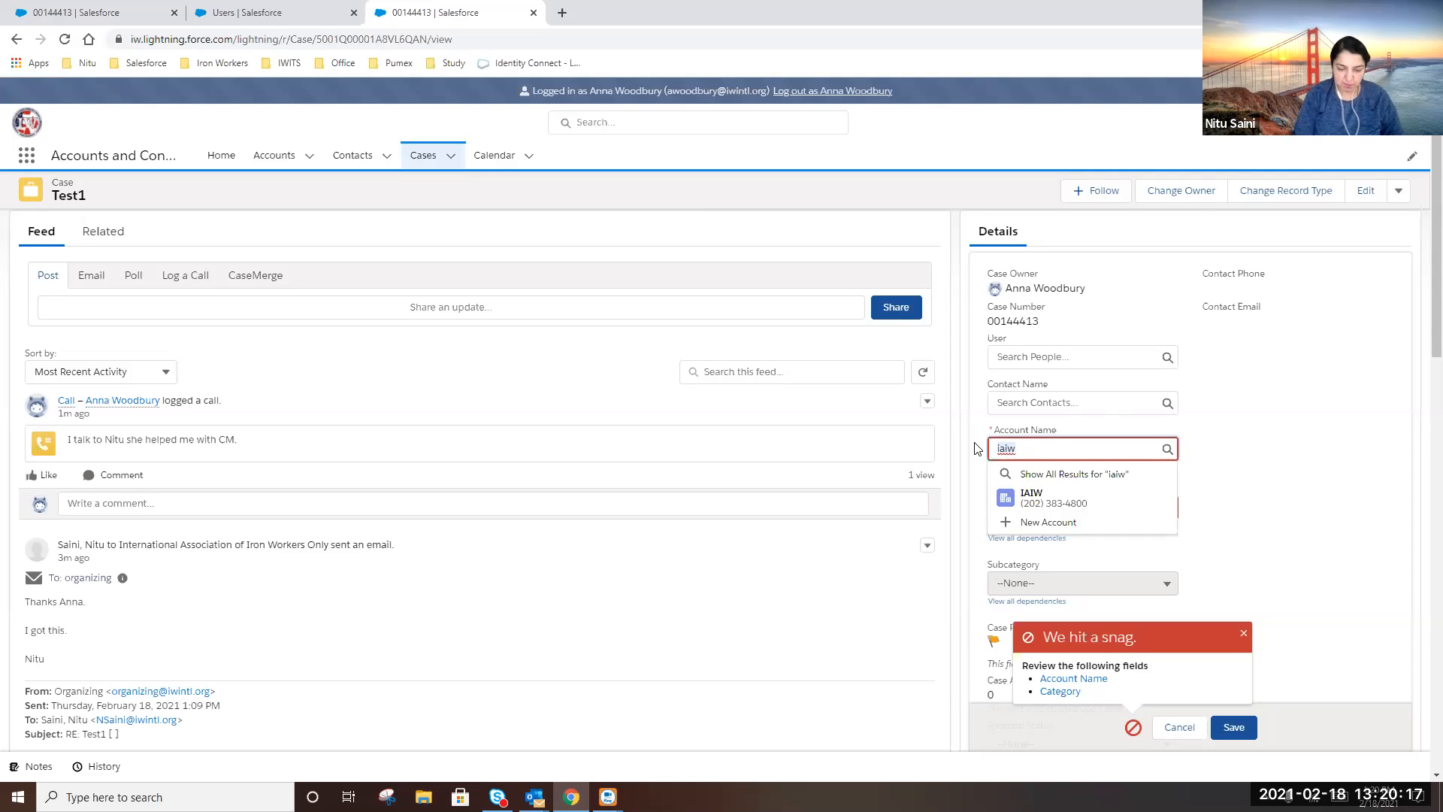
text(local)
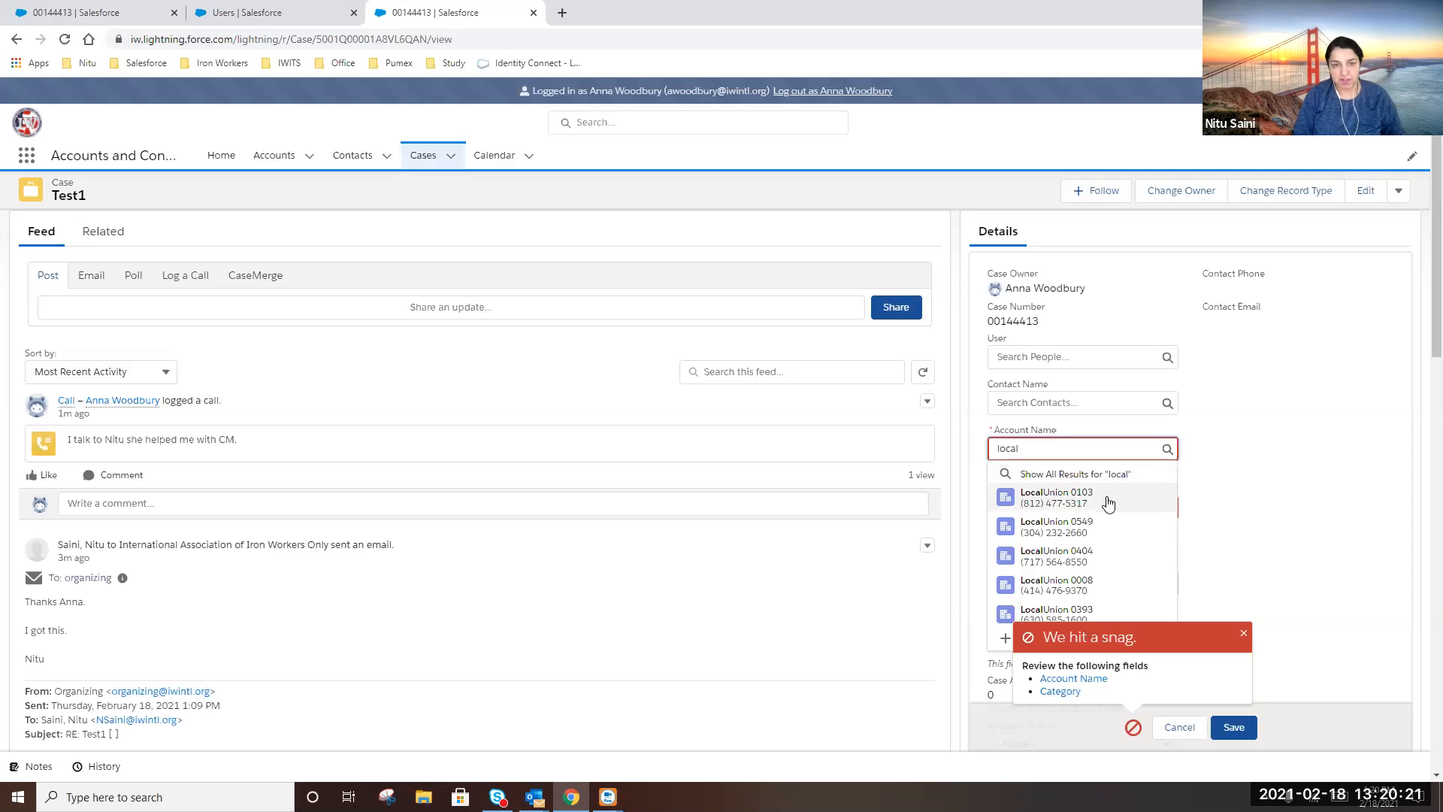
click(1108, 502)
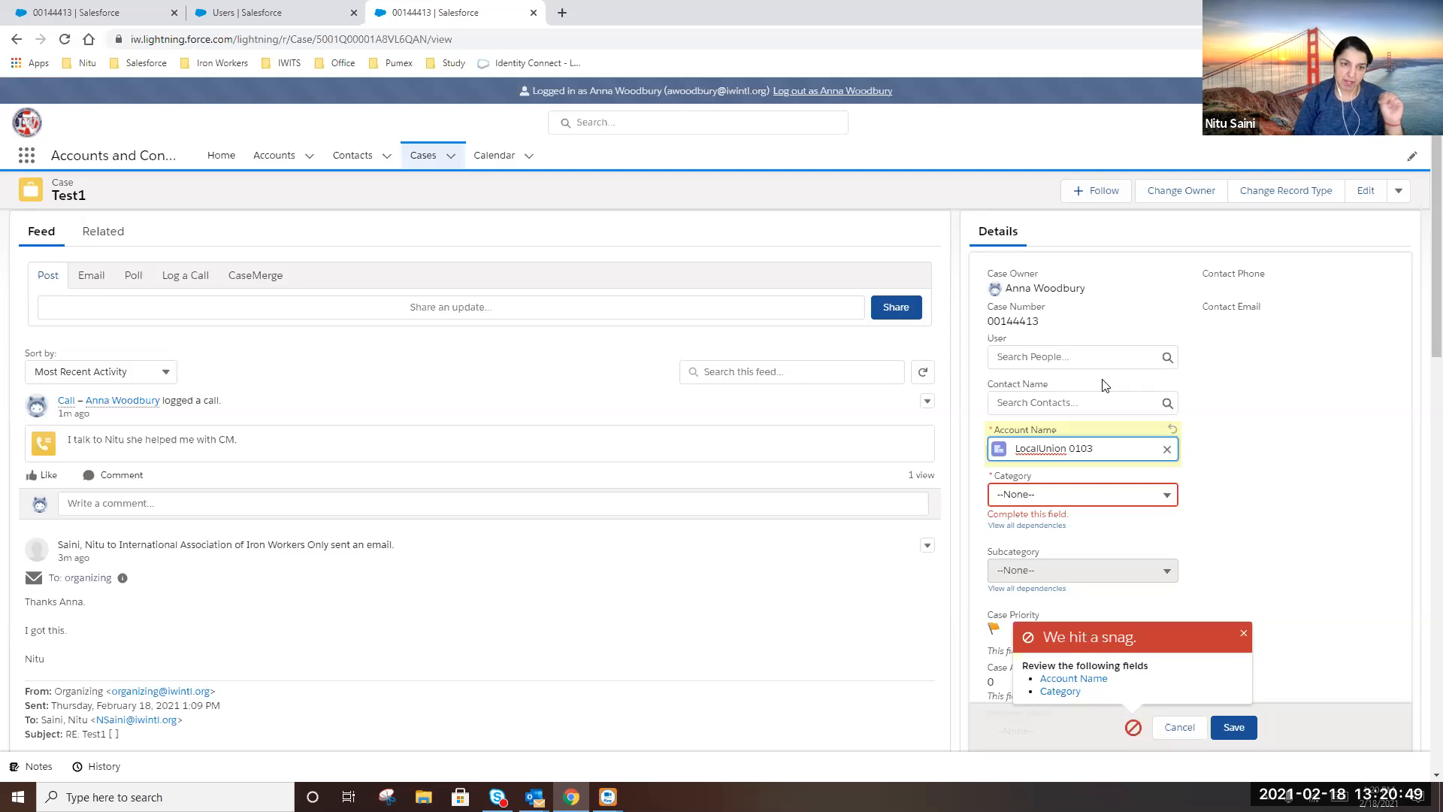
Set the Category to Research and save the case details
click(1052, 494)
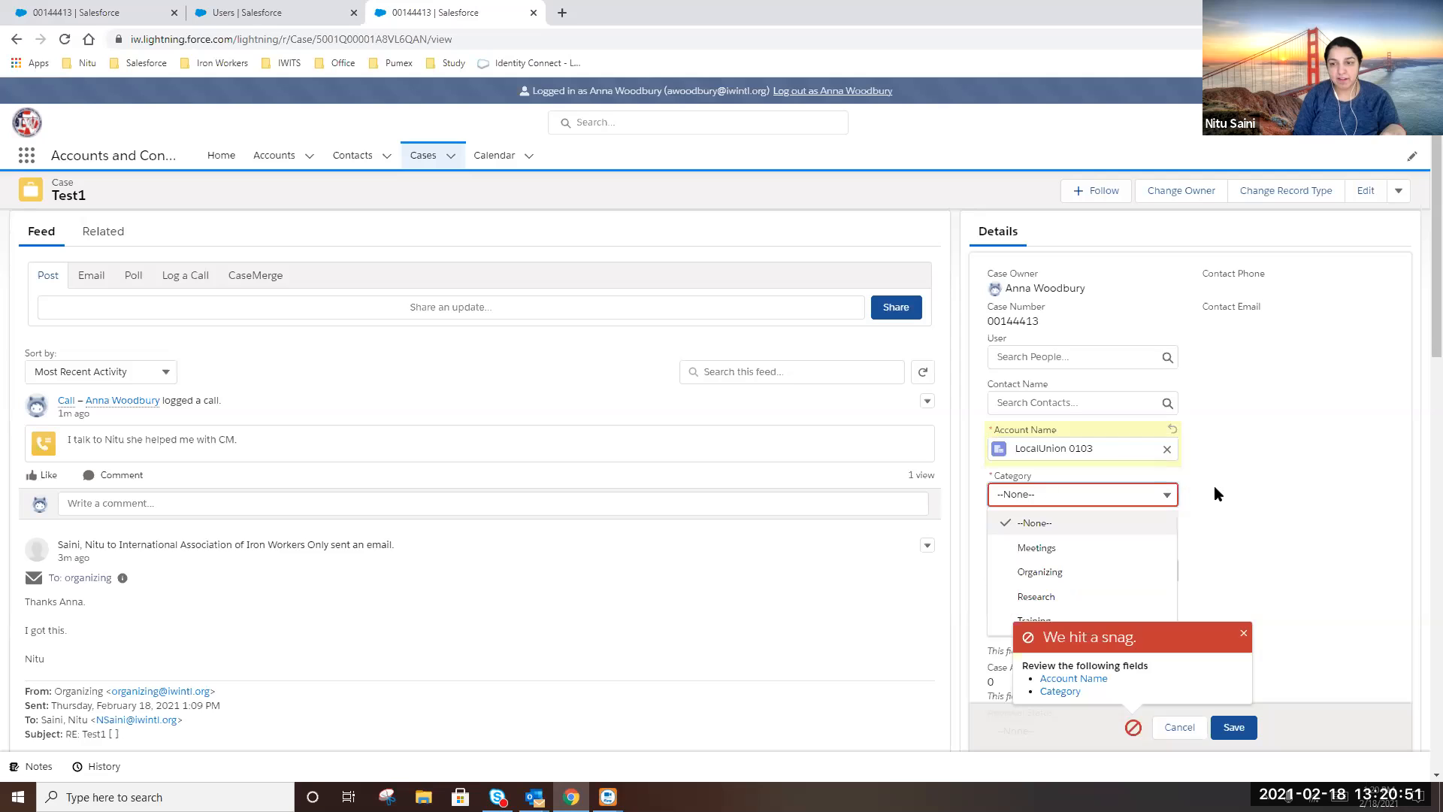
scroll(1216, 491, down, 2)
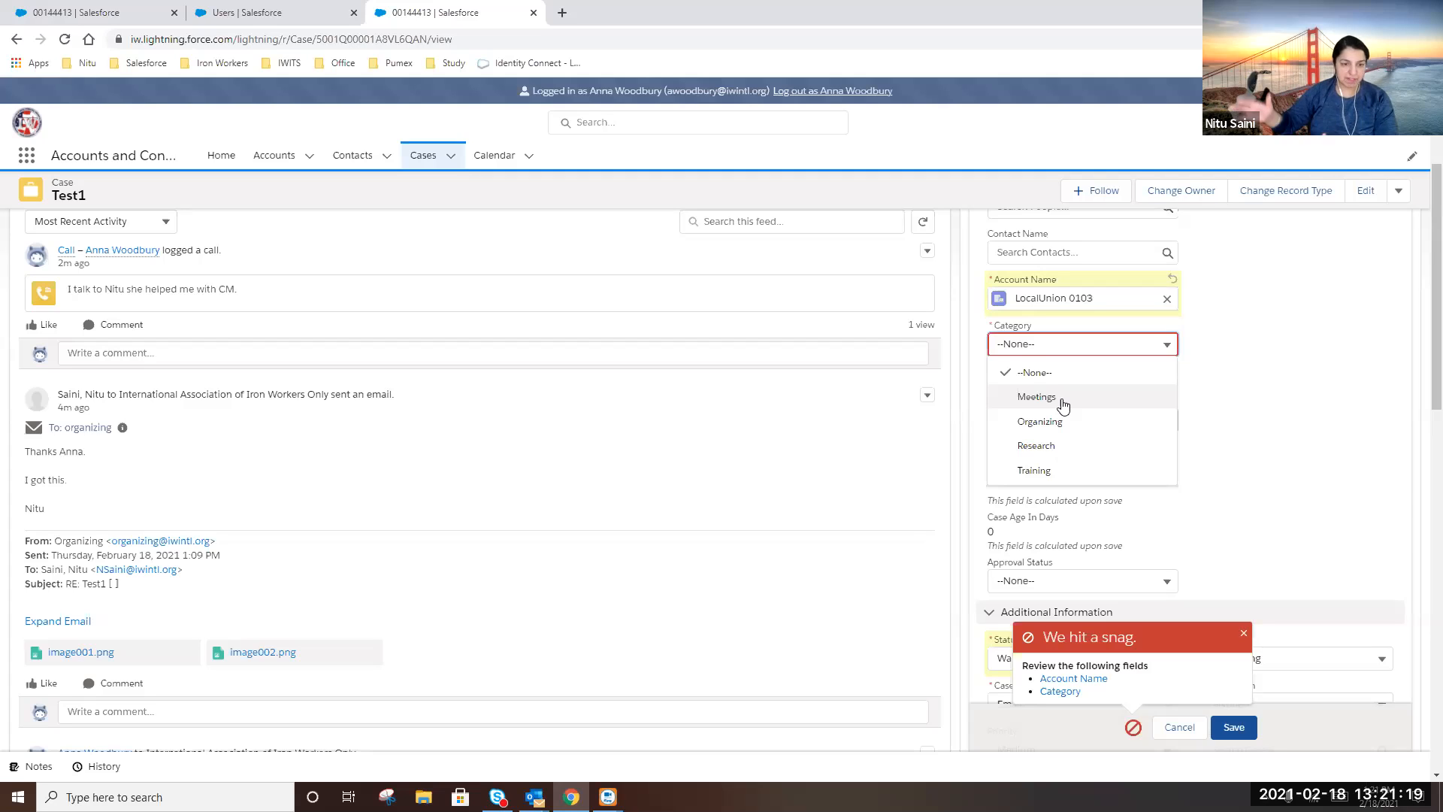
click(1036, 447)
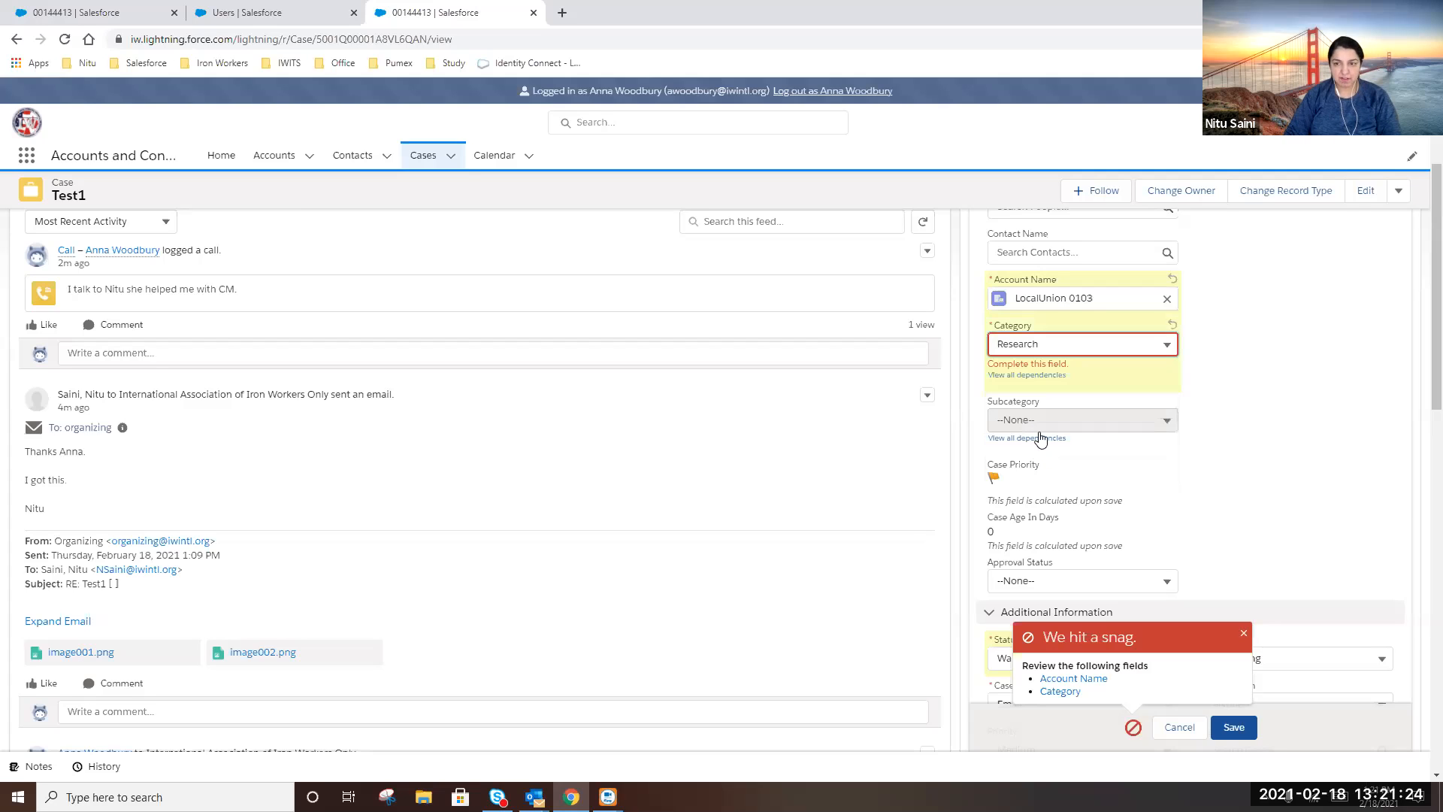
click(1236, 729)
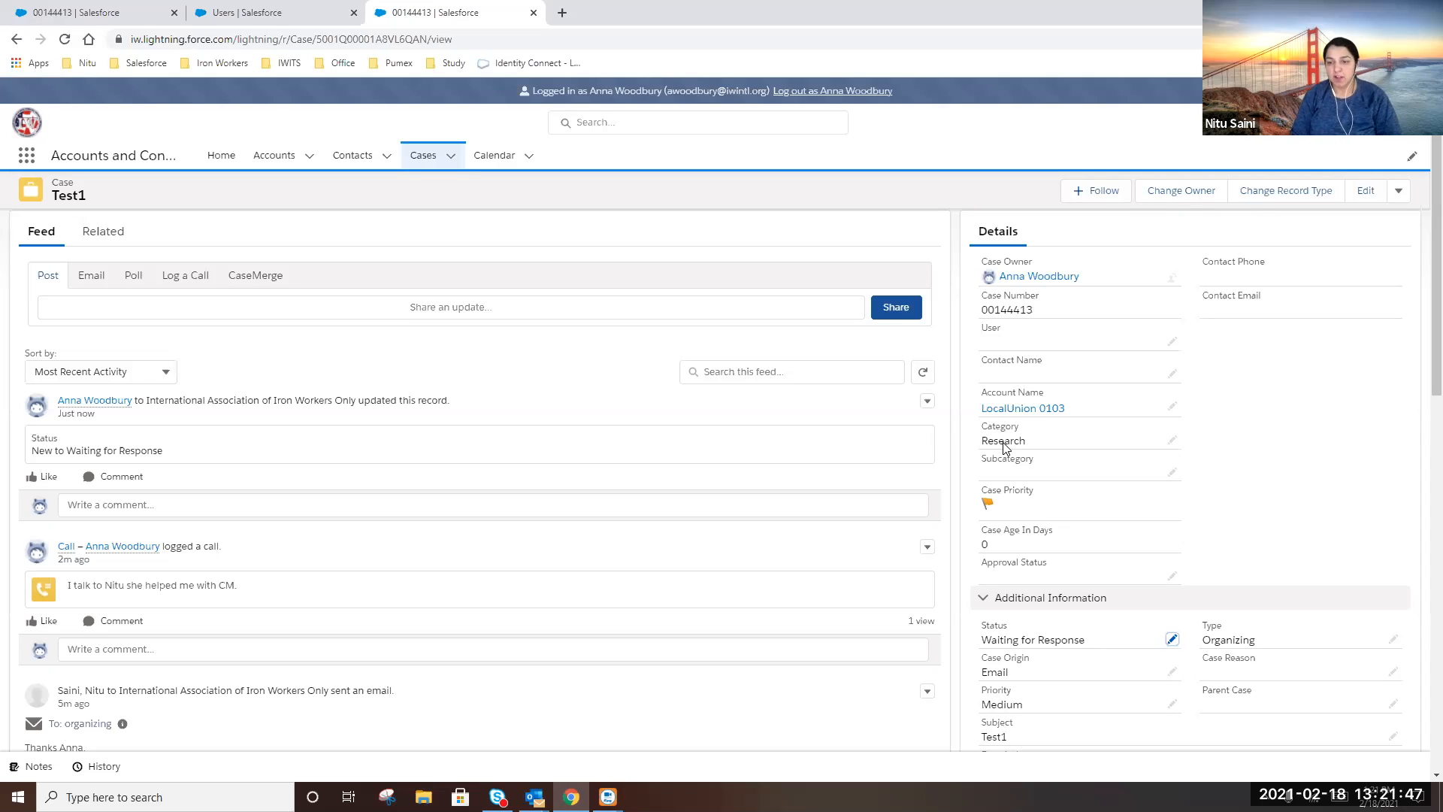
scroll(1029, 451, down, 2)
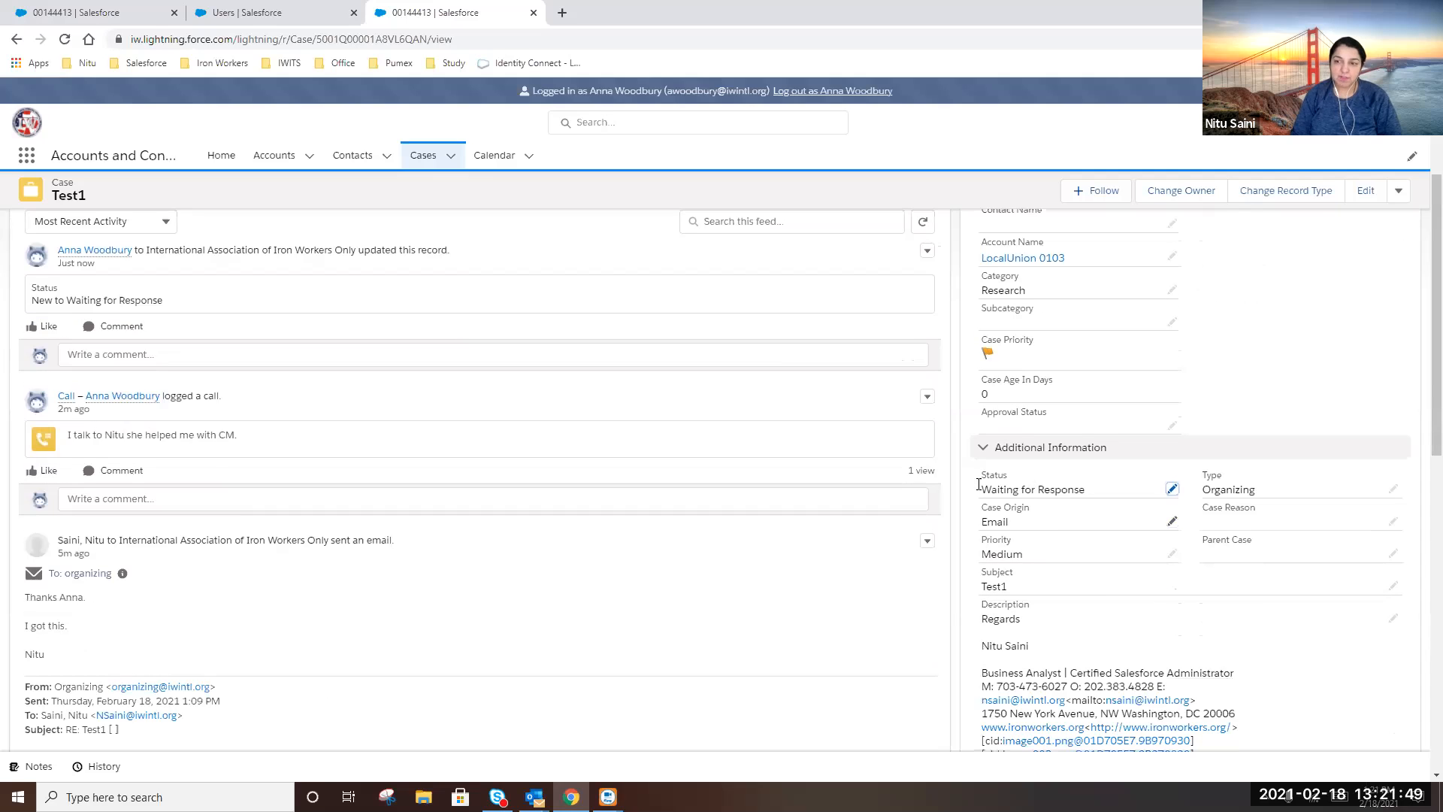
Change the Test1 case Status to Closed and save it
click(1171, 493)
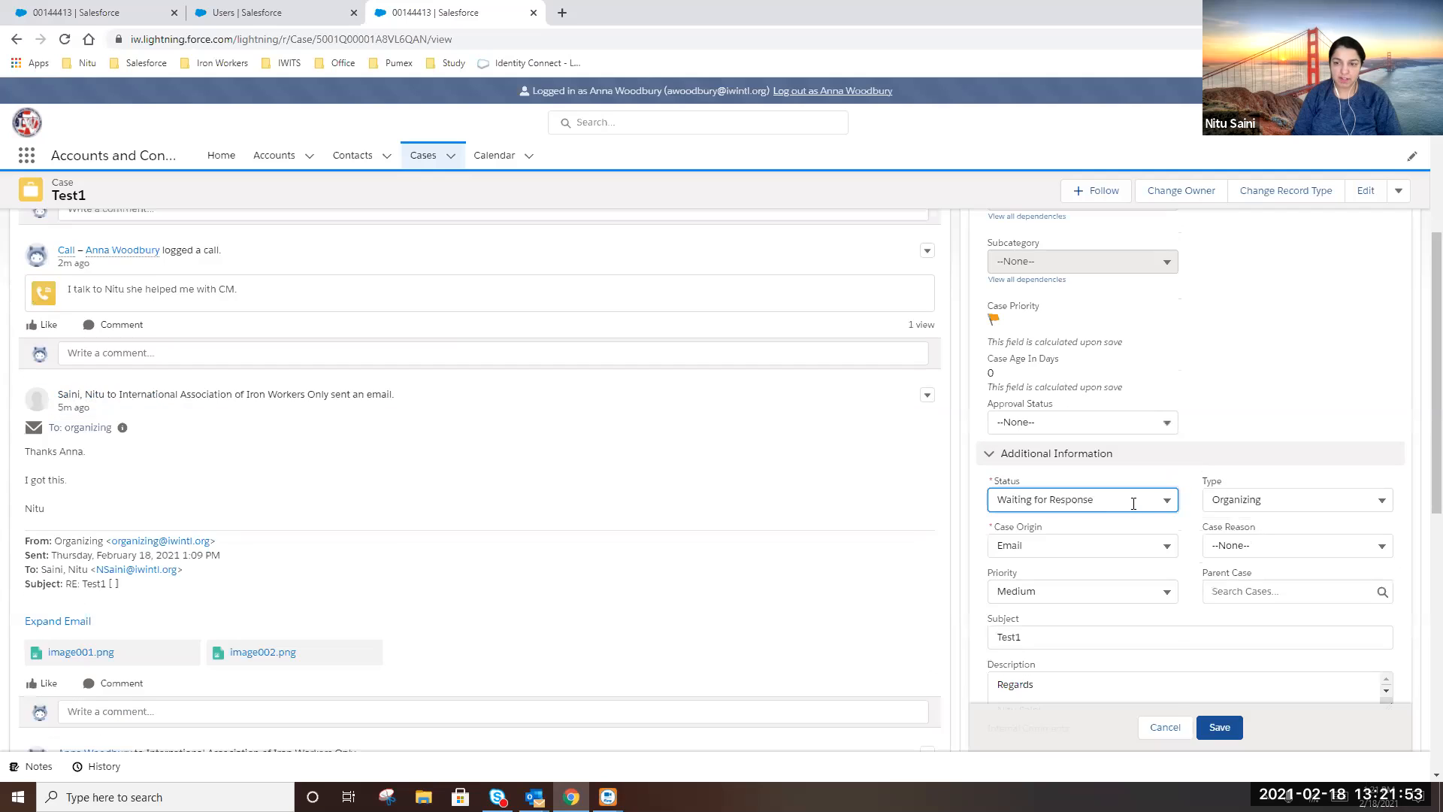
click(1133, 503)
click(1063, 552)
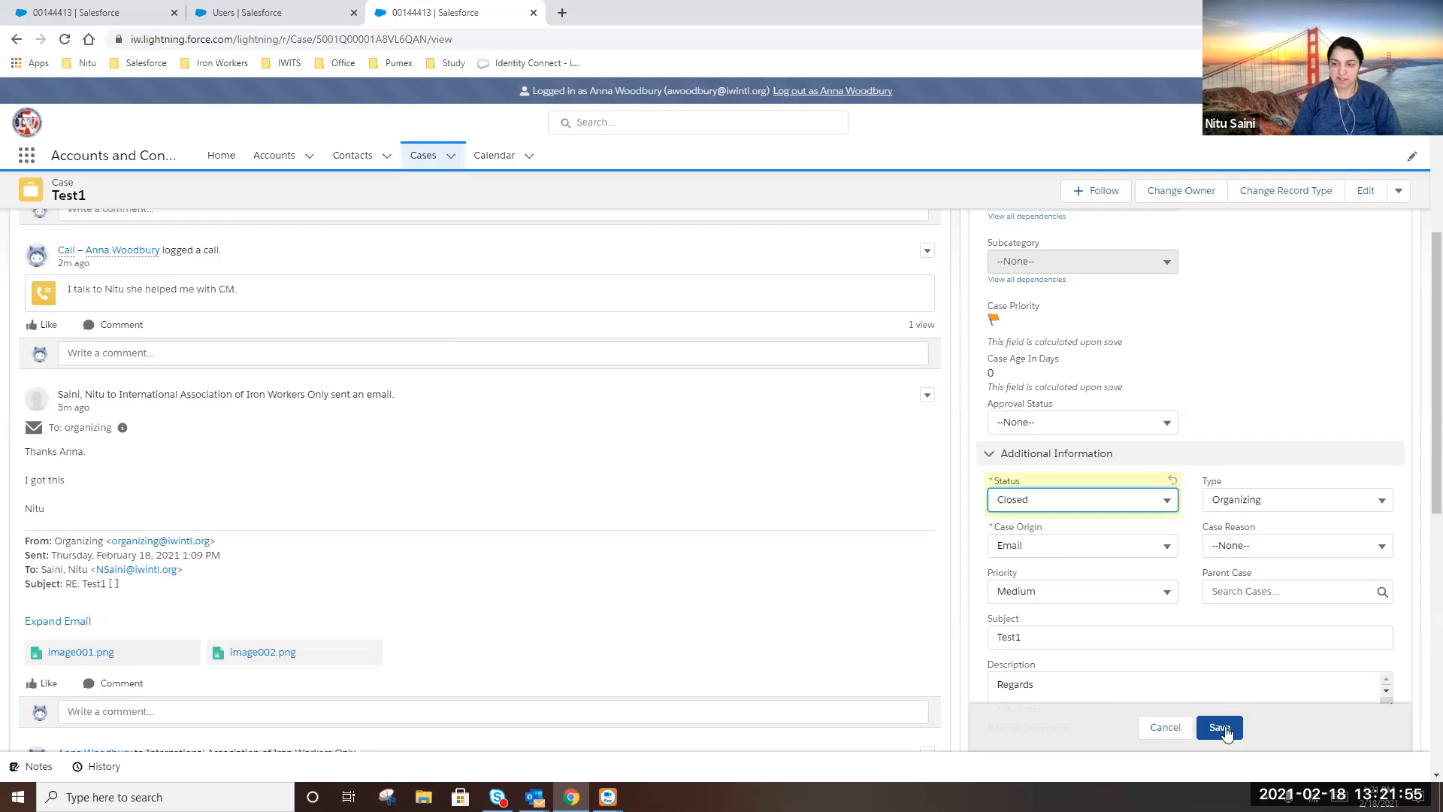
click(1221, 727)
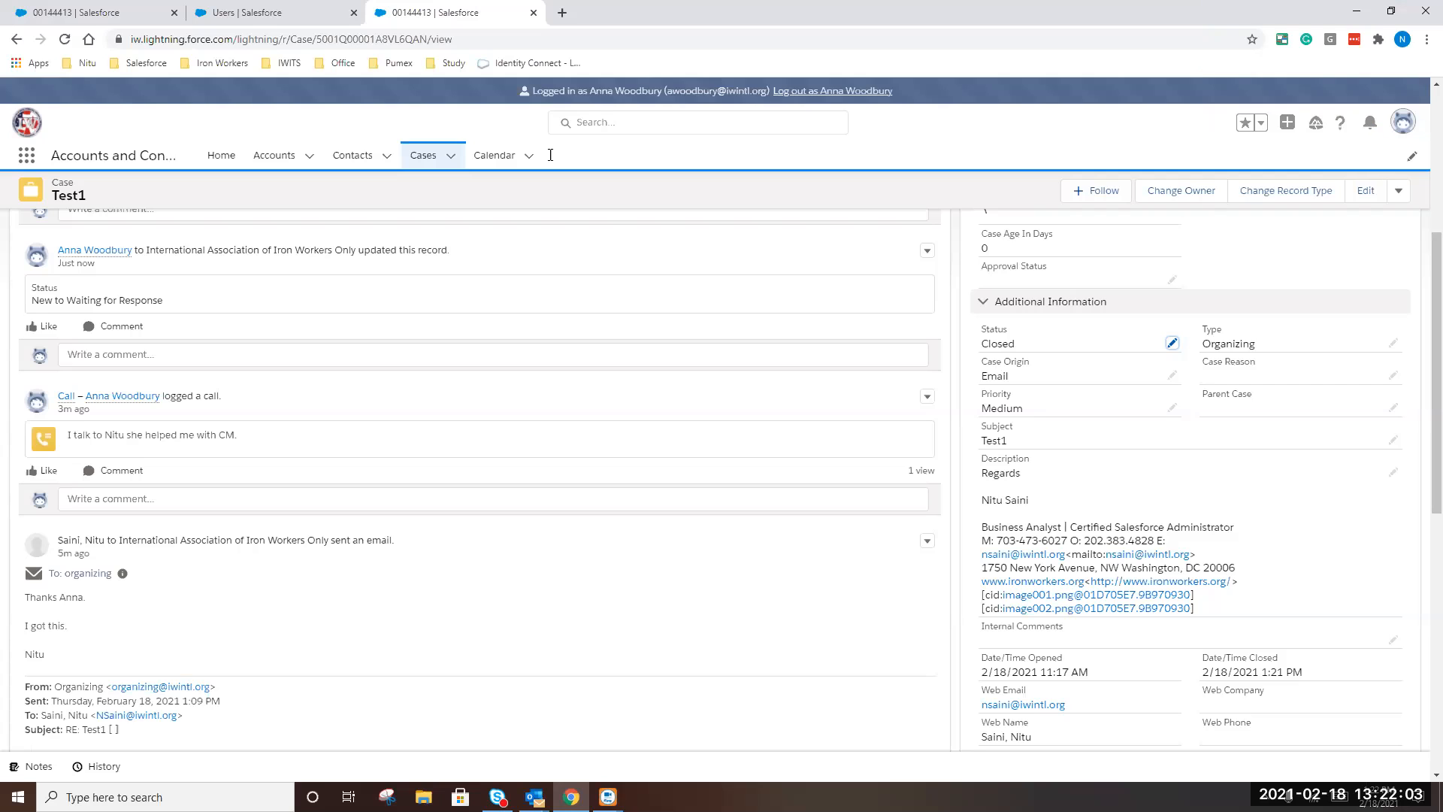
scroll(150, 349, up, 5)
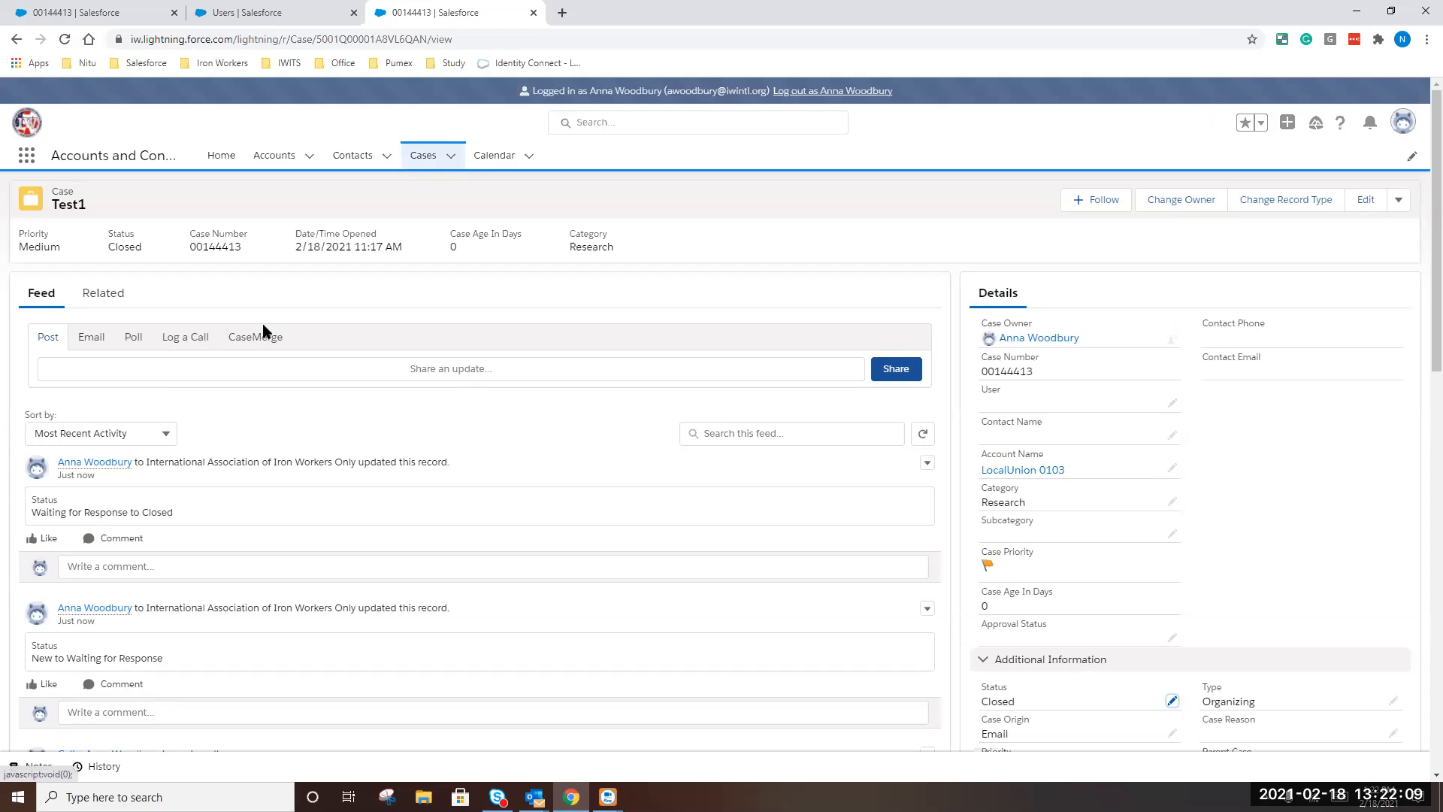
Show the Cases tab's My Open Cases list view, then open the remaining Test case
click(425, 156)
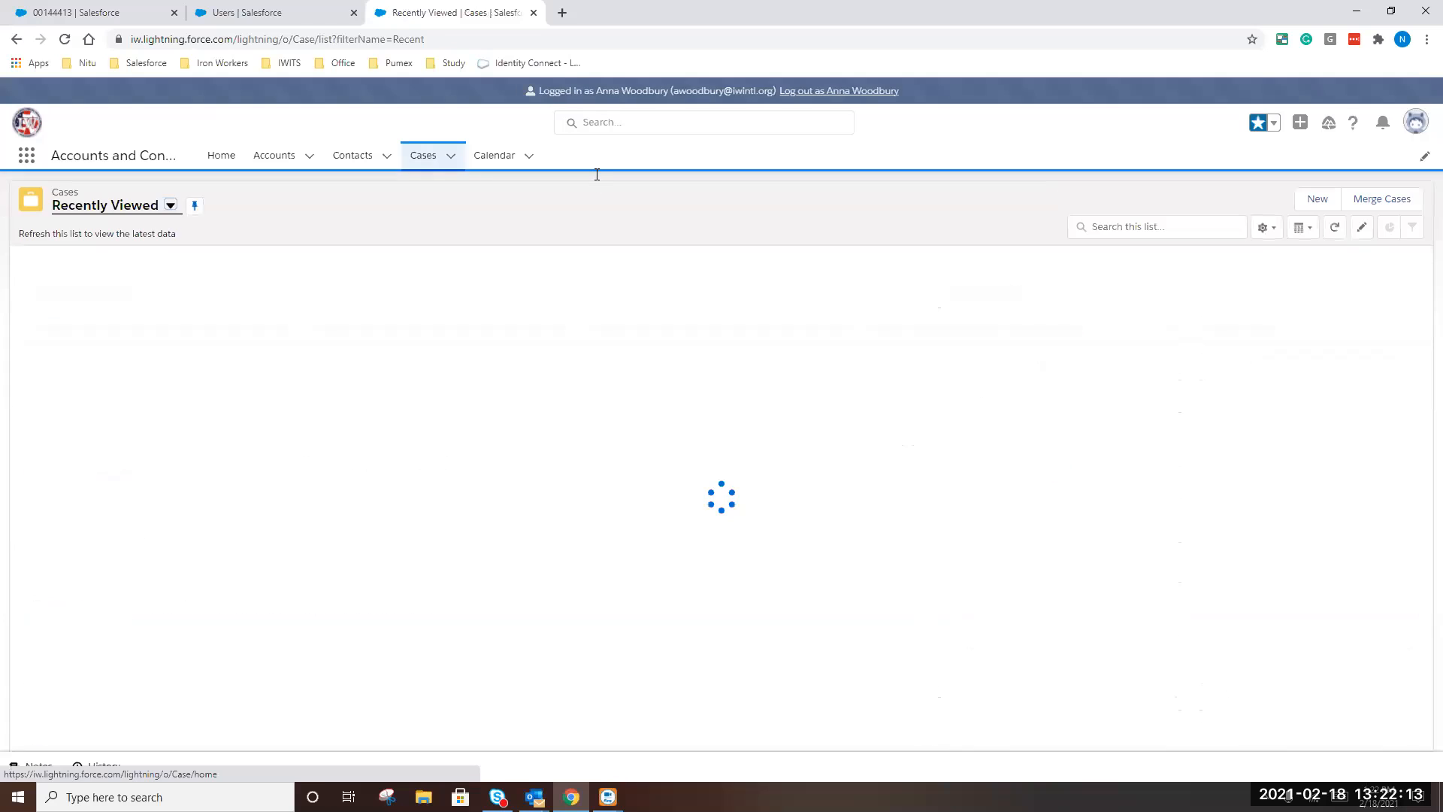
click(169, 211)
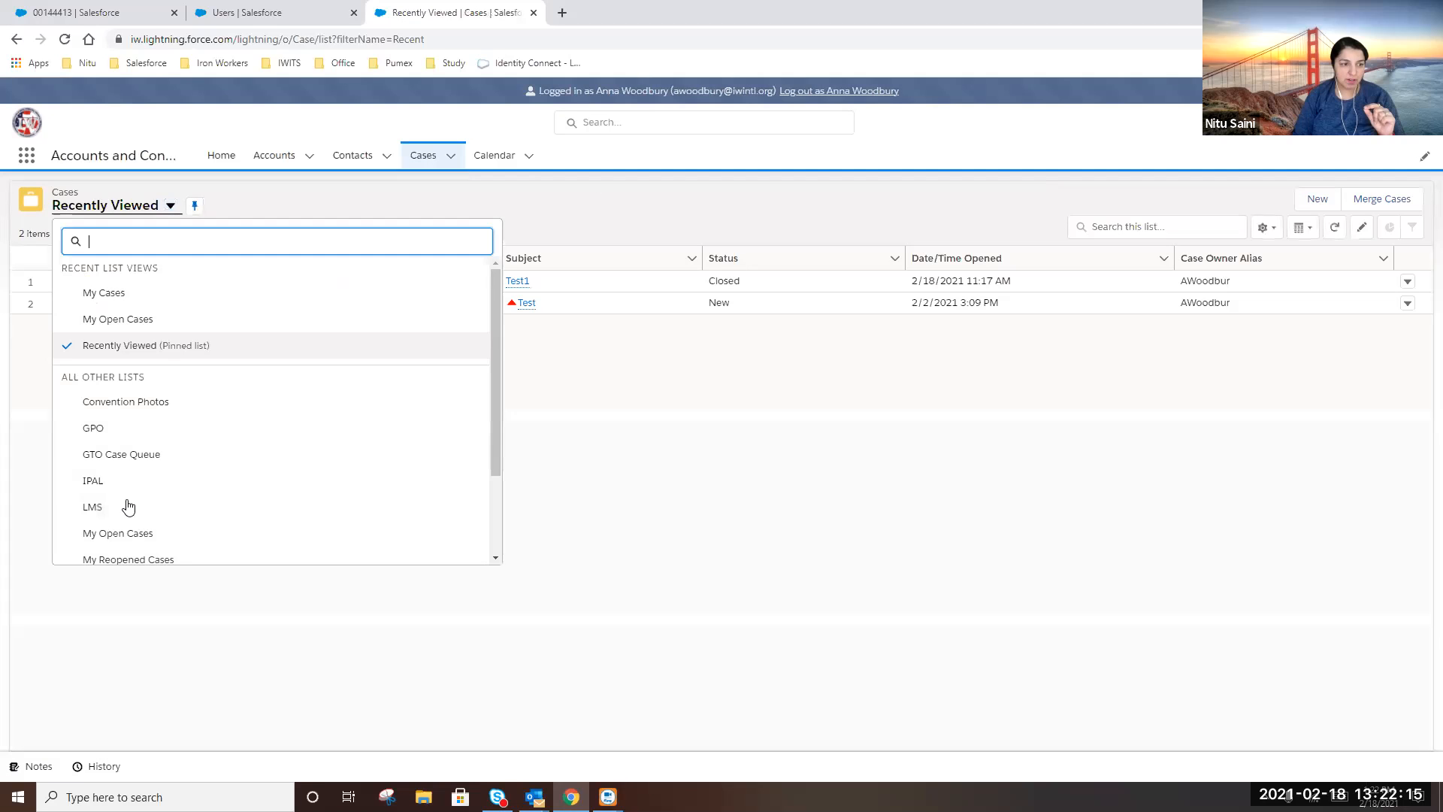
click(118, 535)
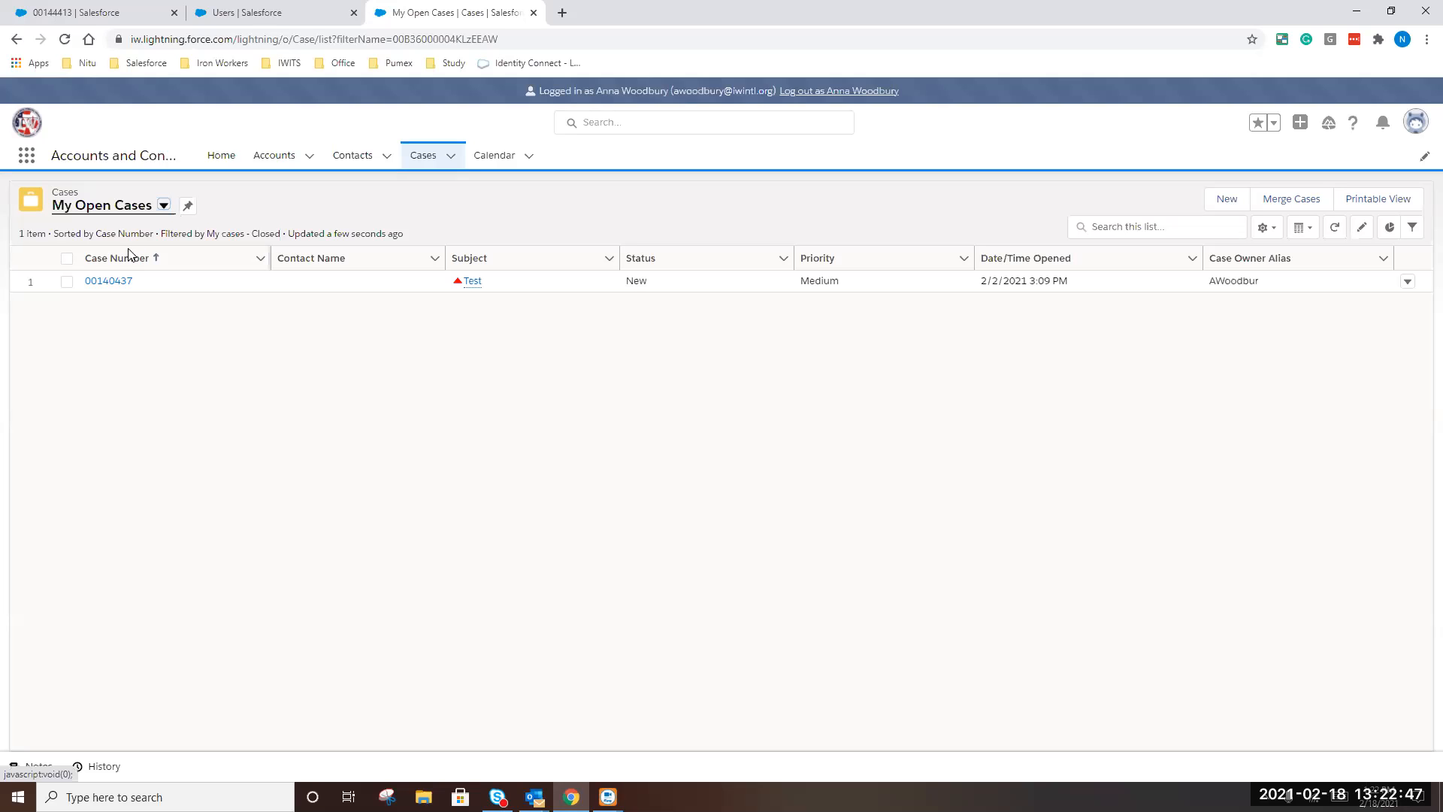
click(105, 282)
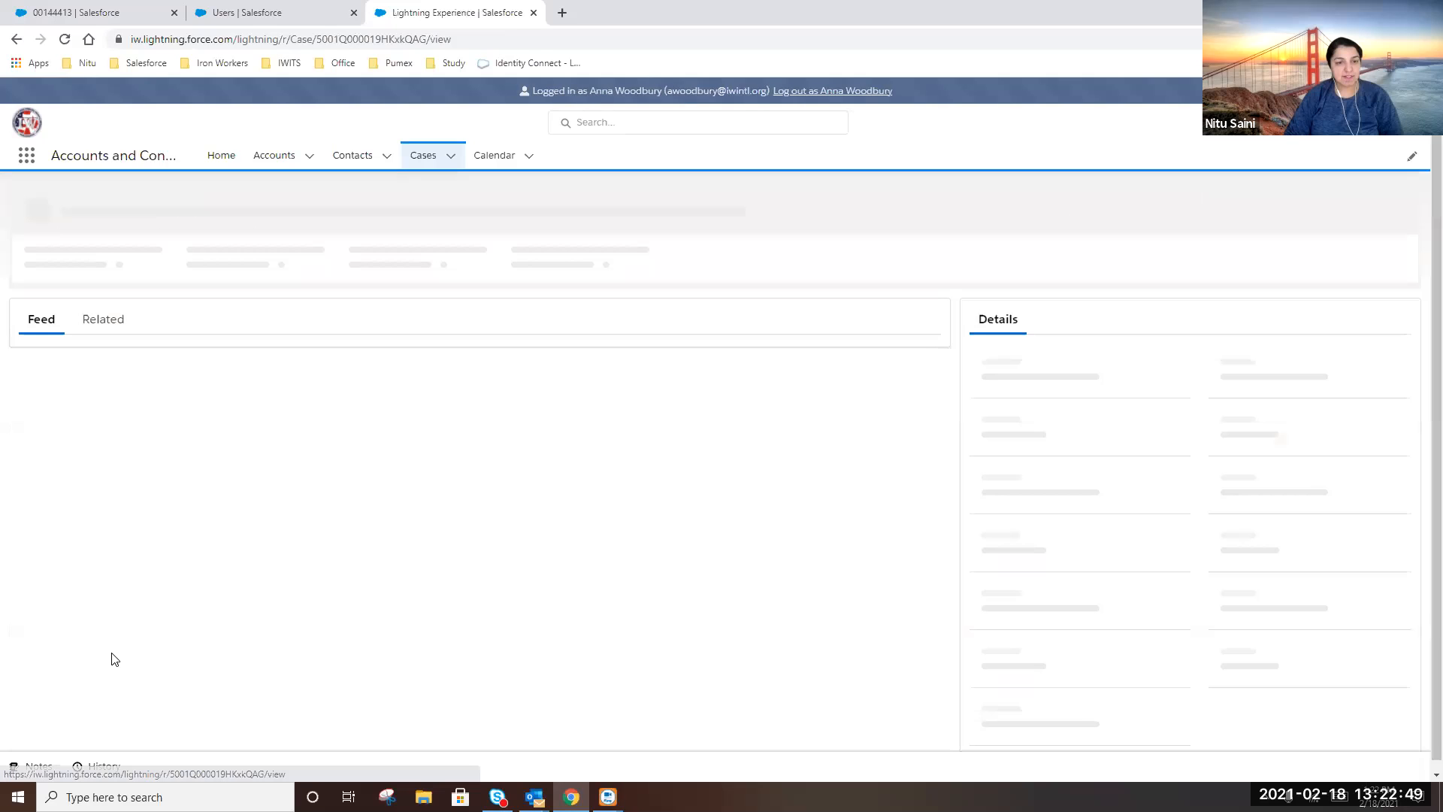
Change case 00140437's status from New to Reopened, save it, and return to the Cases list
scroll(1101, 655, down, 2)
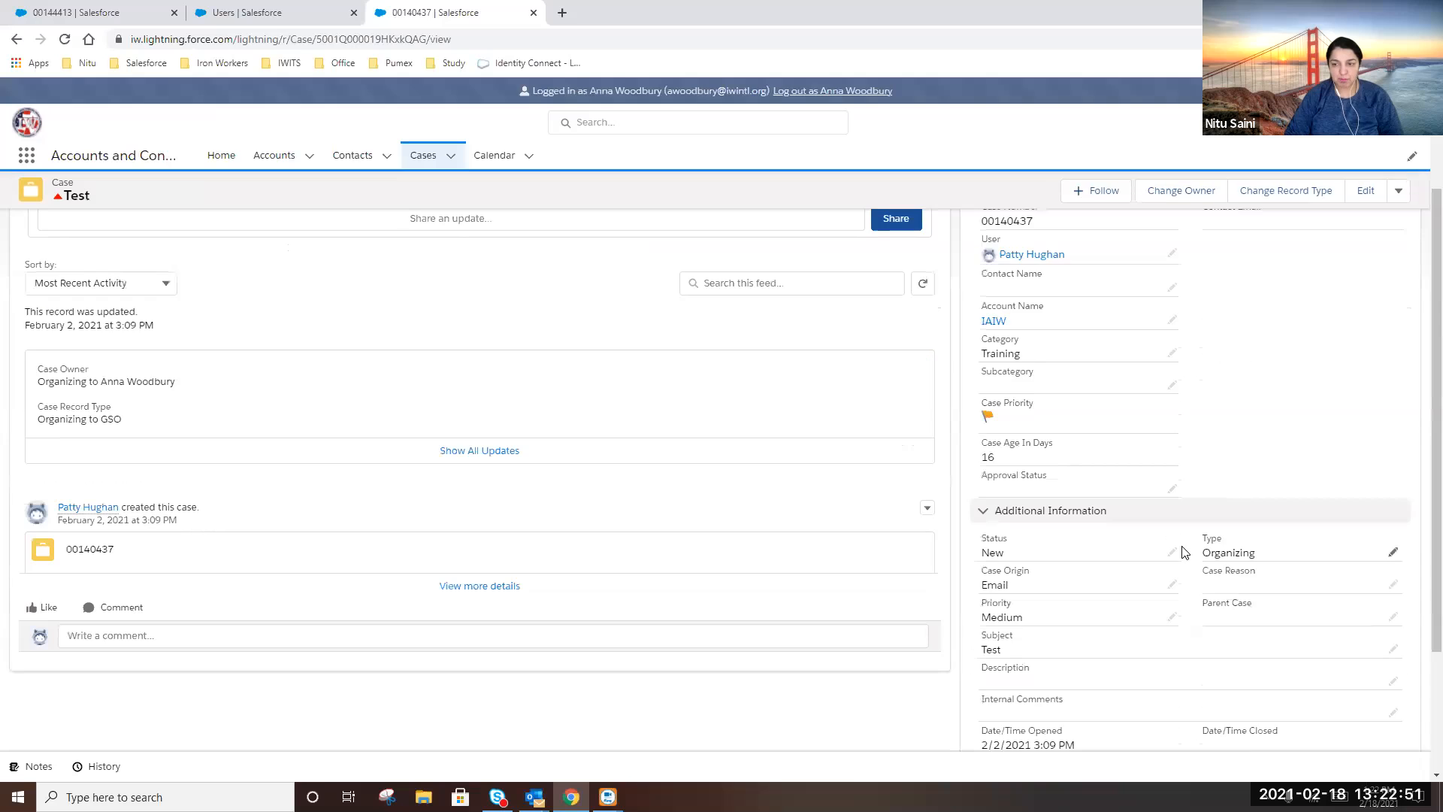
click(1172, 554)
click(1090, 571)
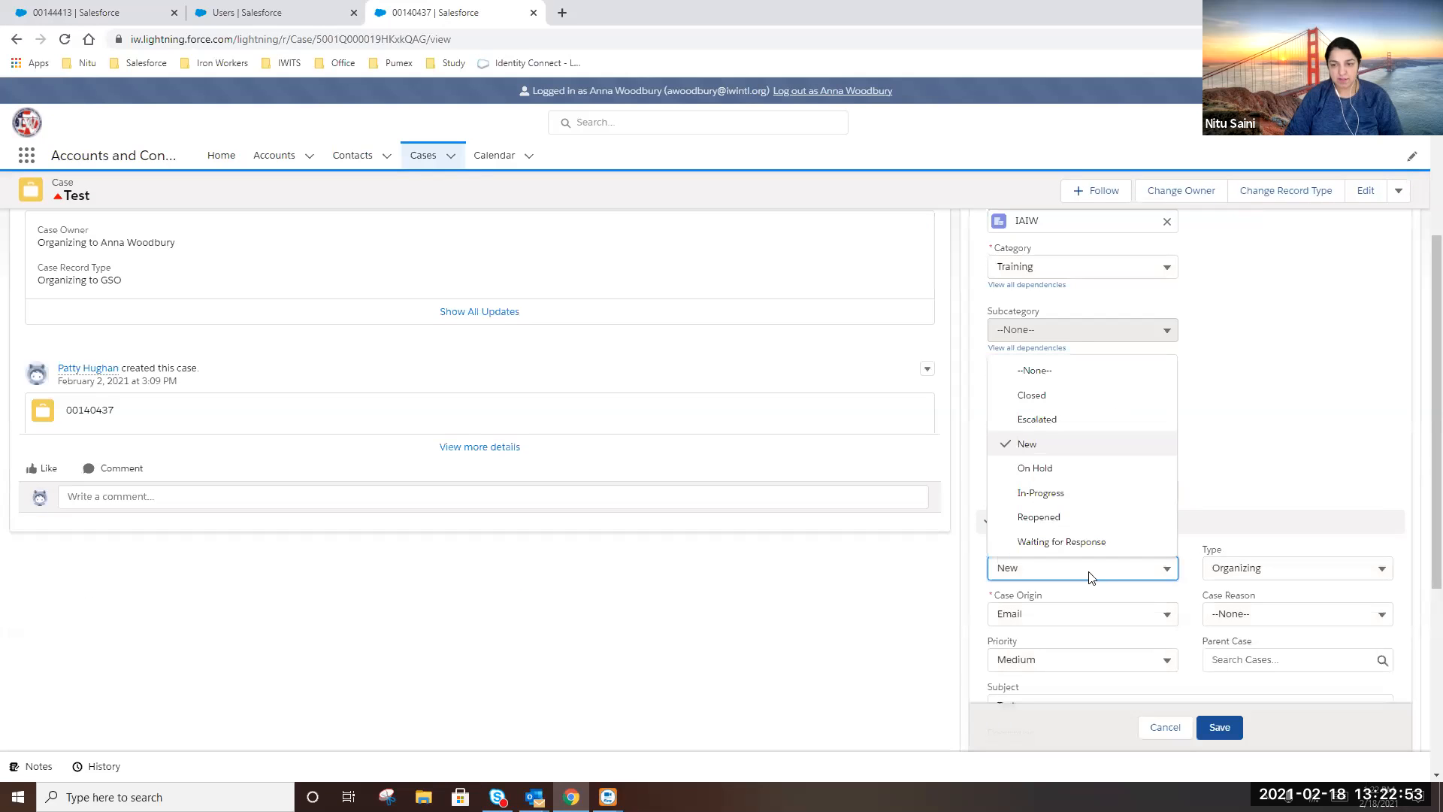
click(1043, 517)
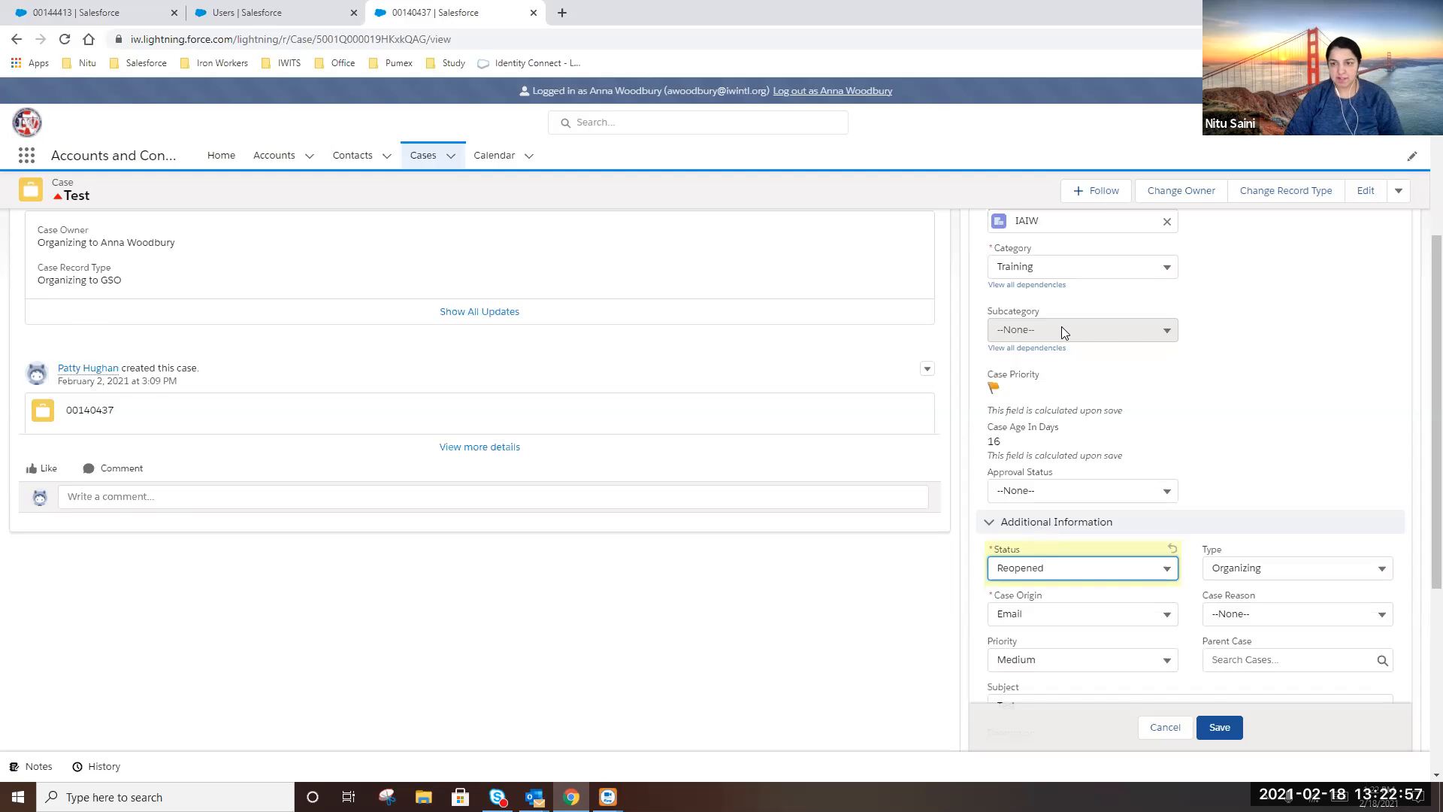
scroll(1062, 327, up, 2)
click(1218, 726)
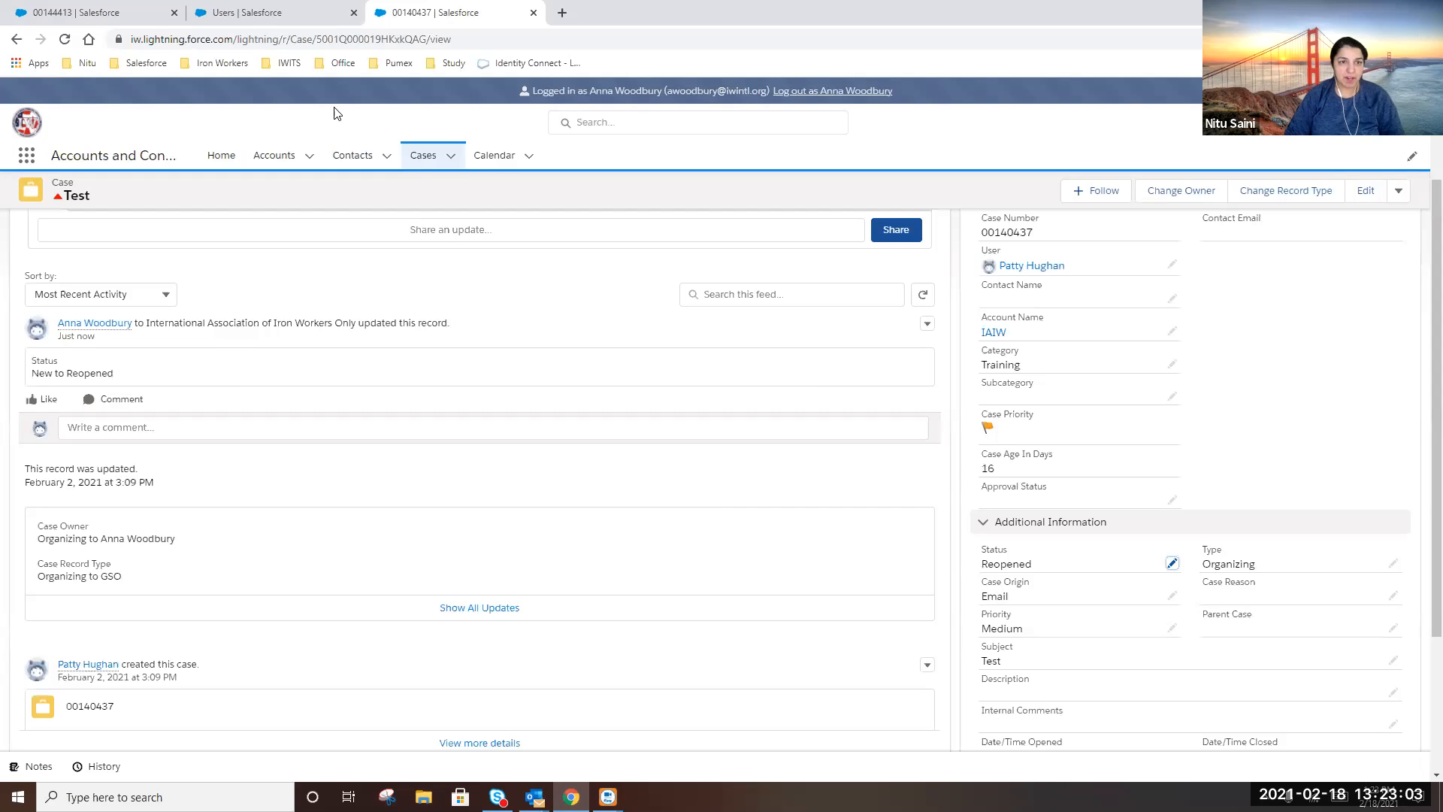
click(421, 155)
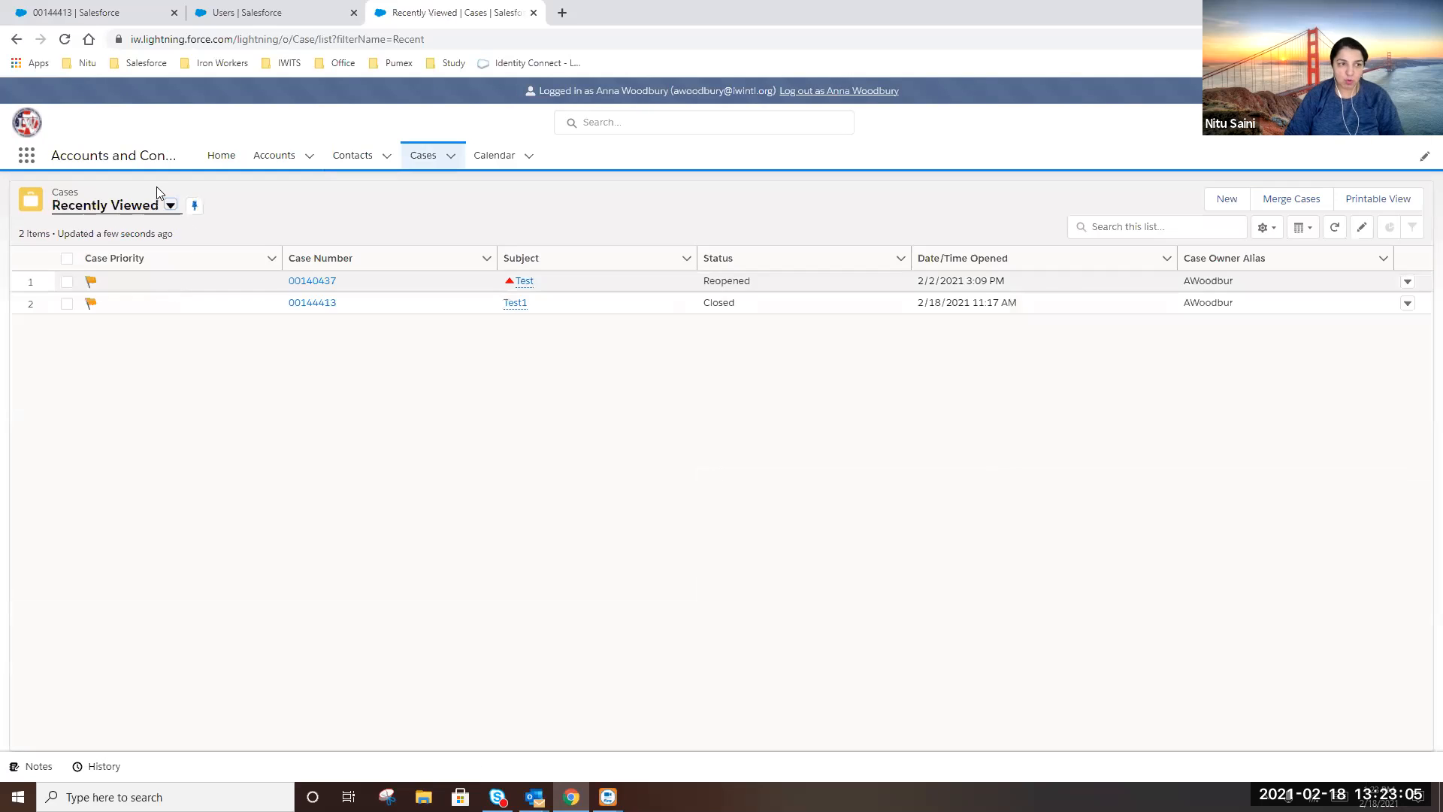
Switch the cases list view to My Open Cases, then bring the Outlook inbox forward
click(171, 205)
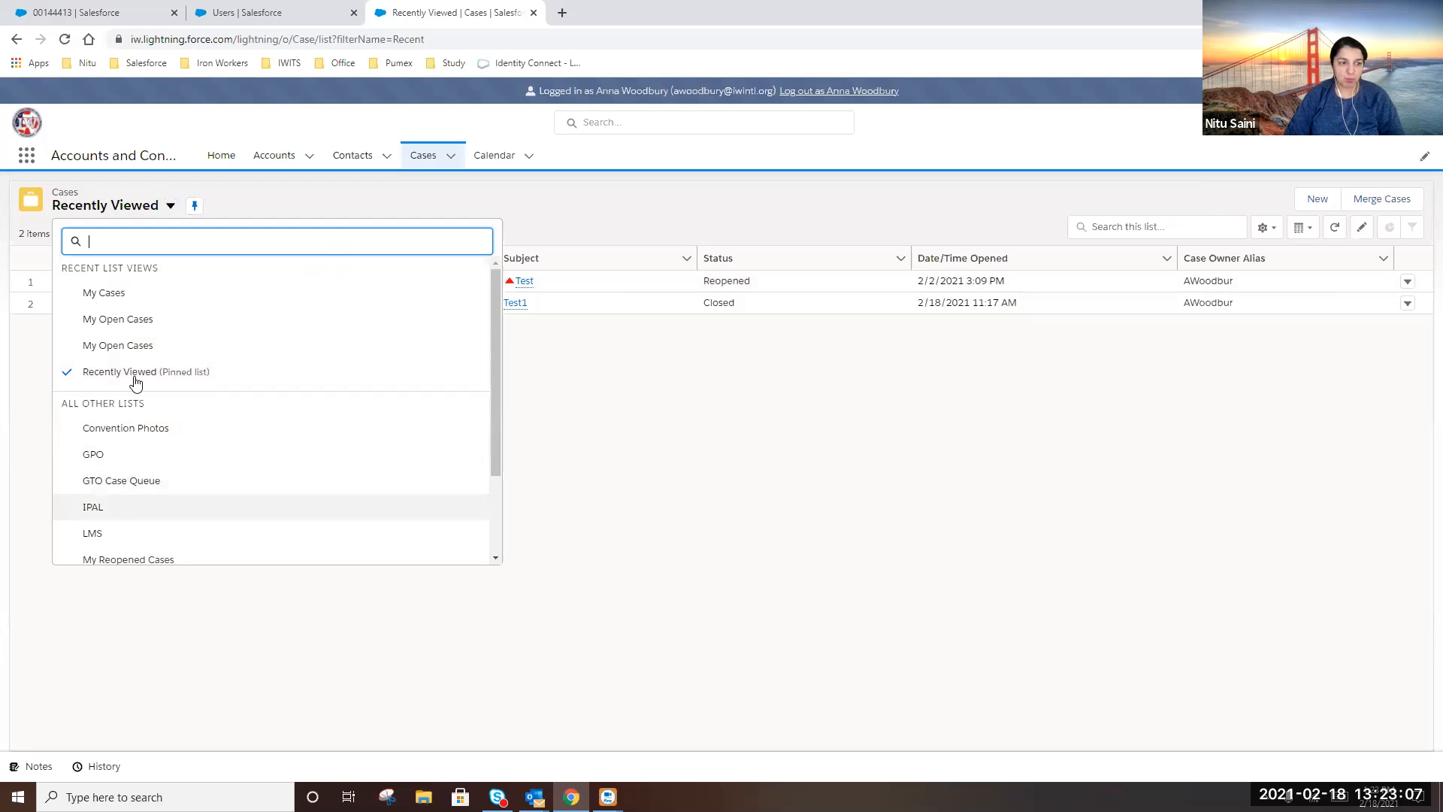
click(125, 348)
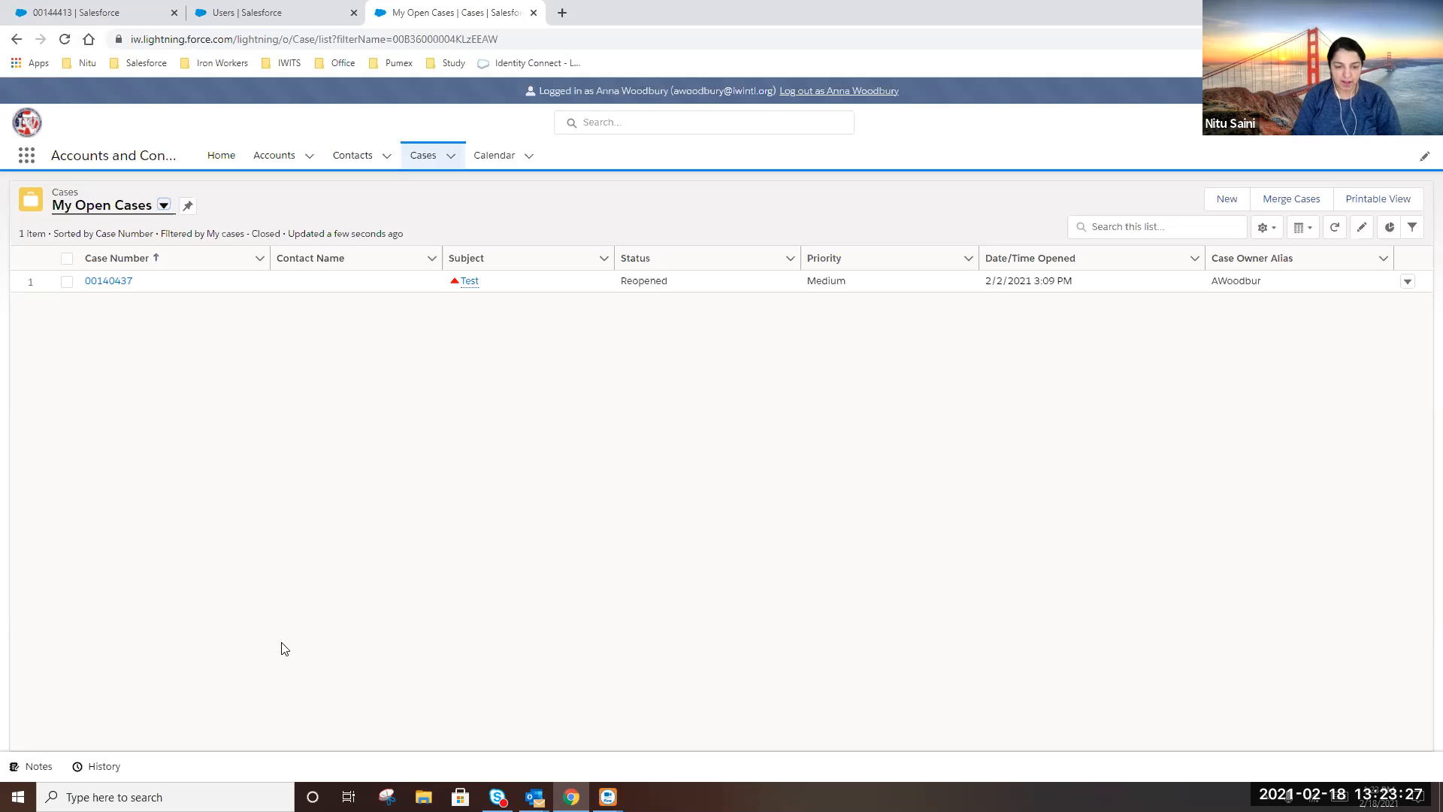
click(535, 797)
click(455, 698)
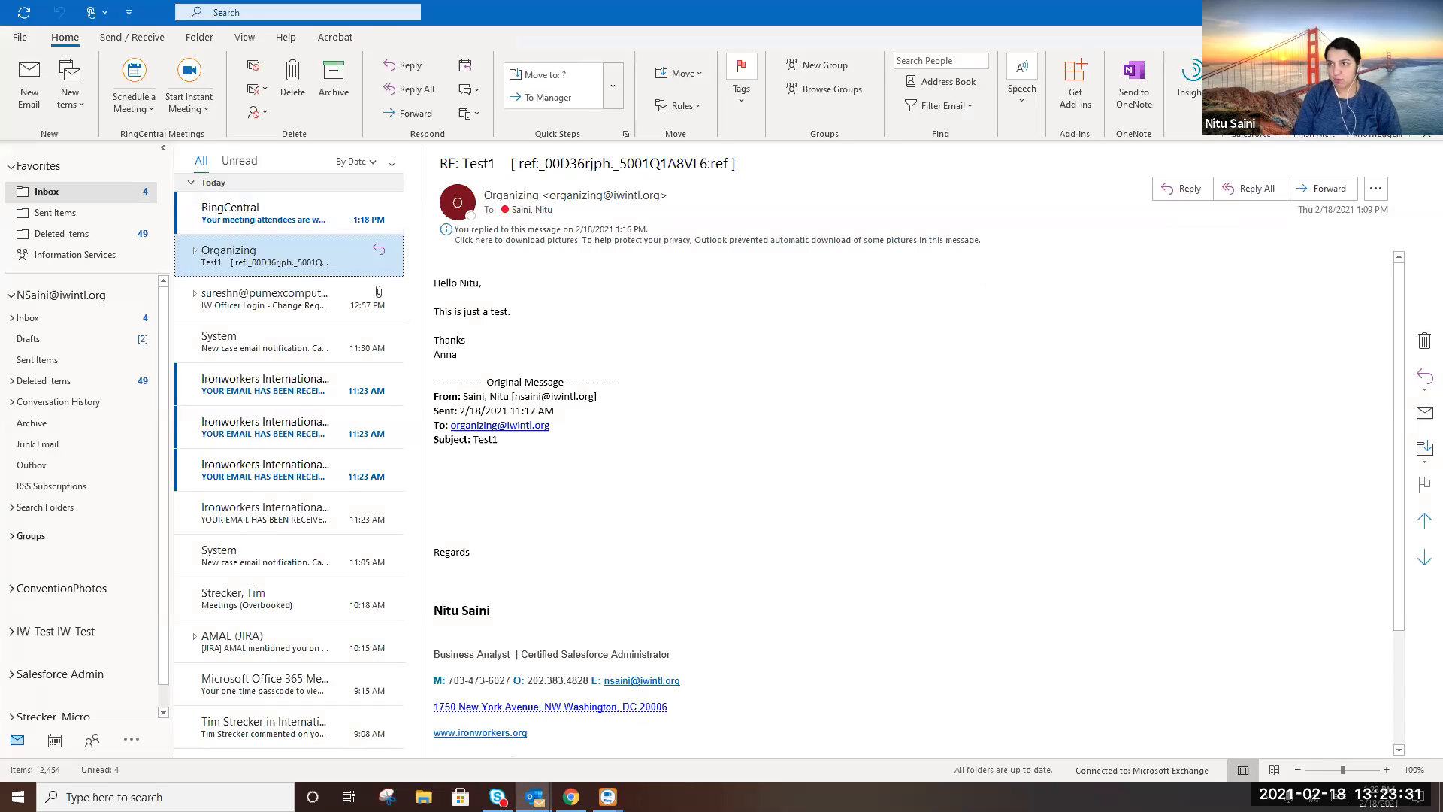
Return to the browser and open case 00140437 from the My Open Cases list
key(alt+Tab)
click(113, 281)
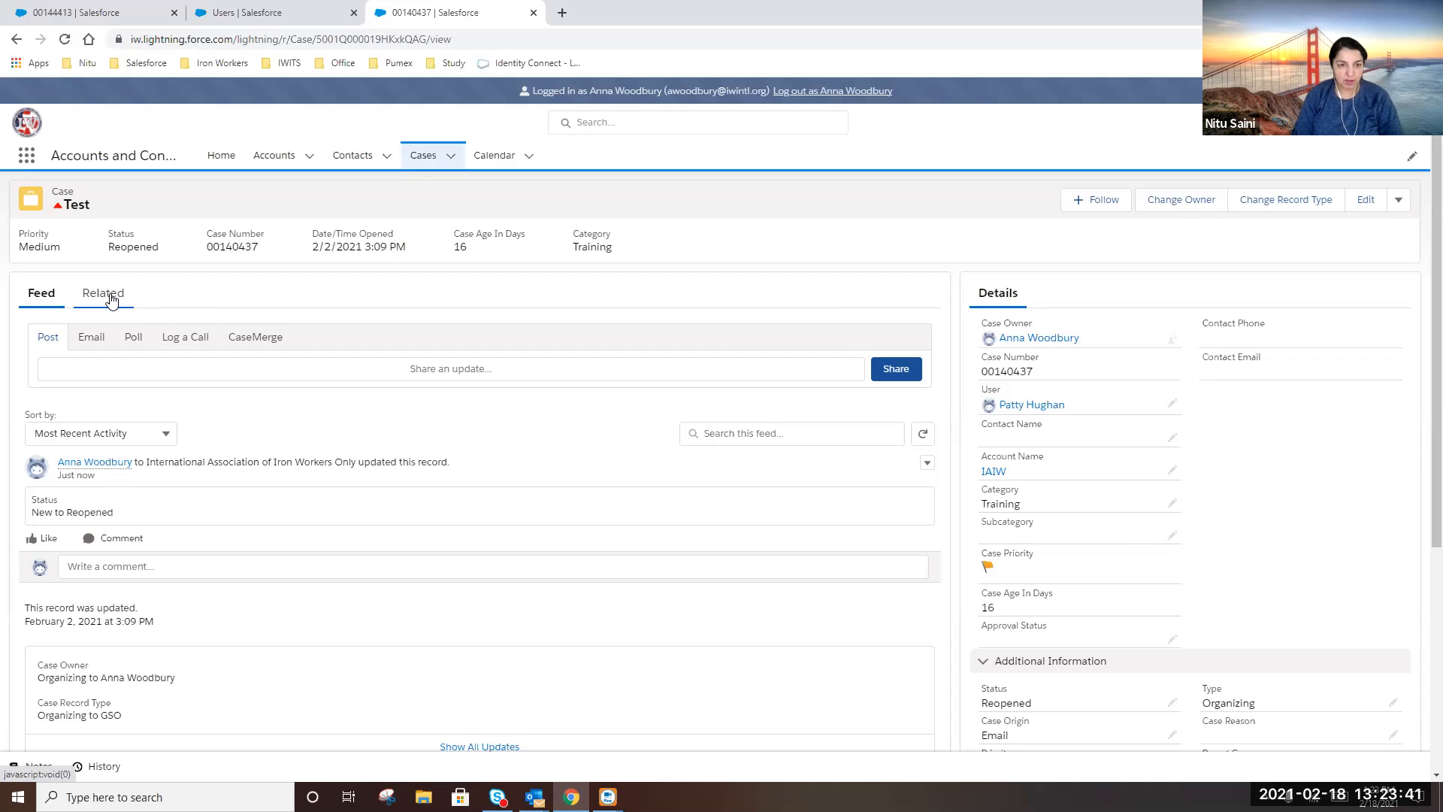
Add the searched colleague to the Test case team with the GSO Staff role
click(111, 299)
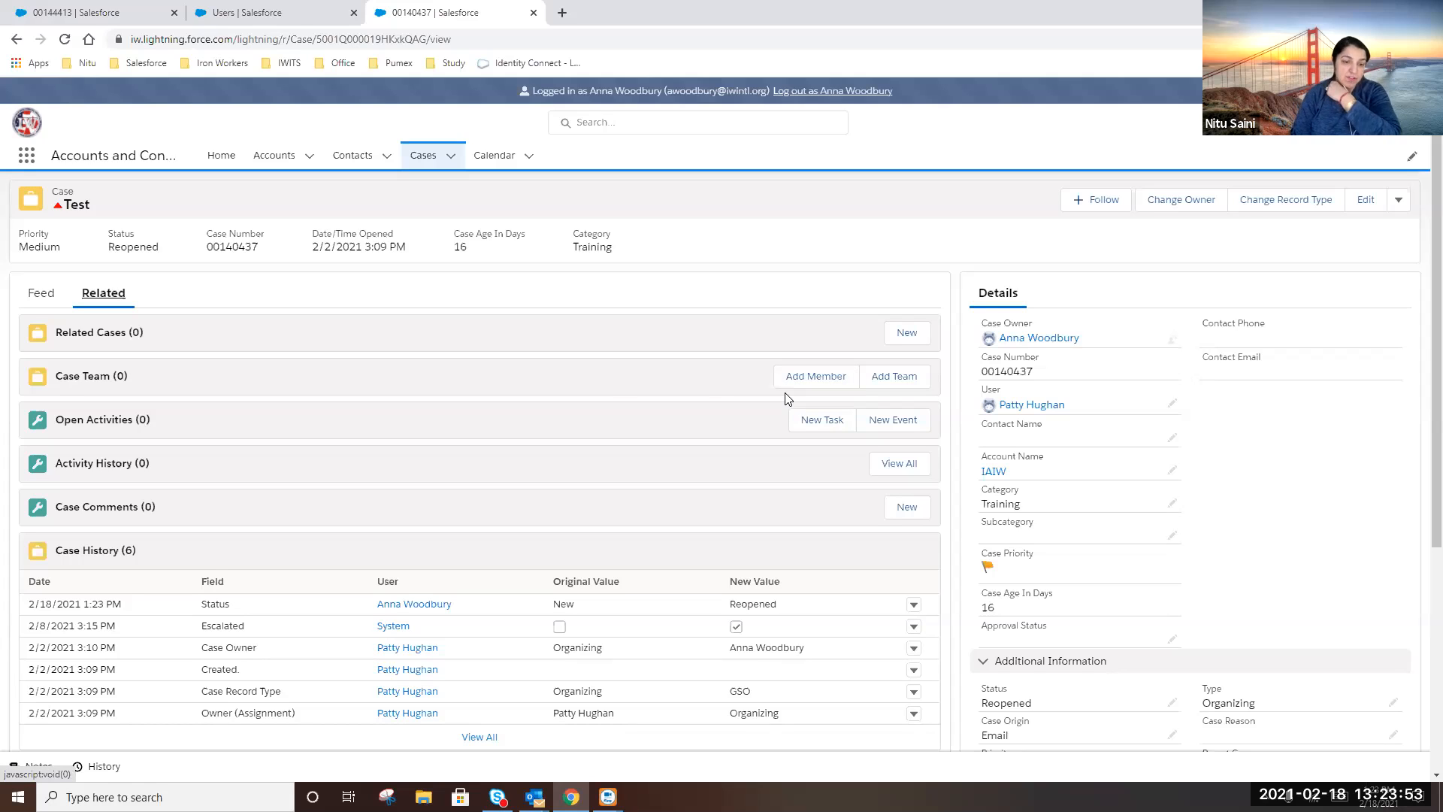
click(822, 384)
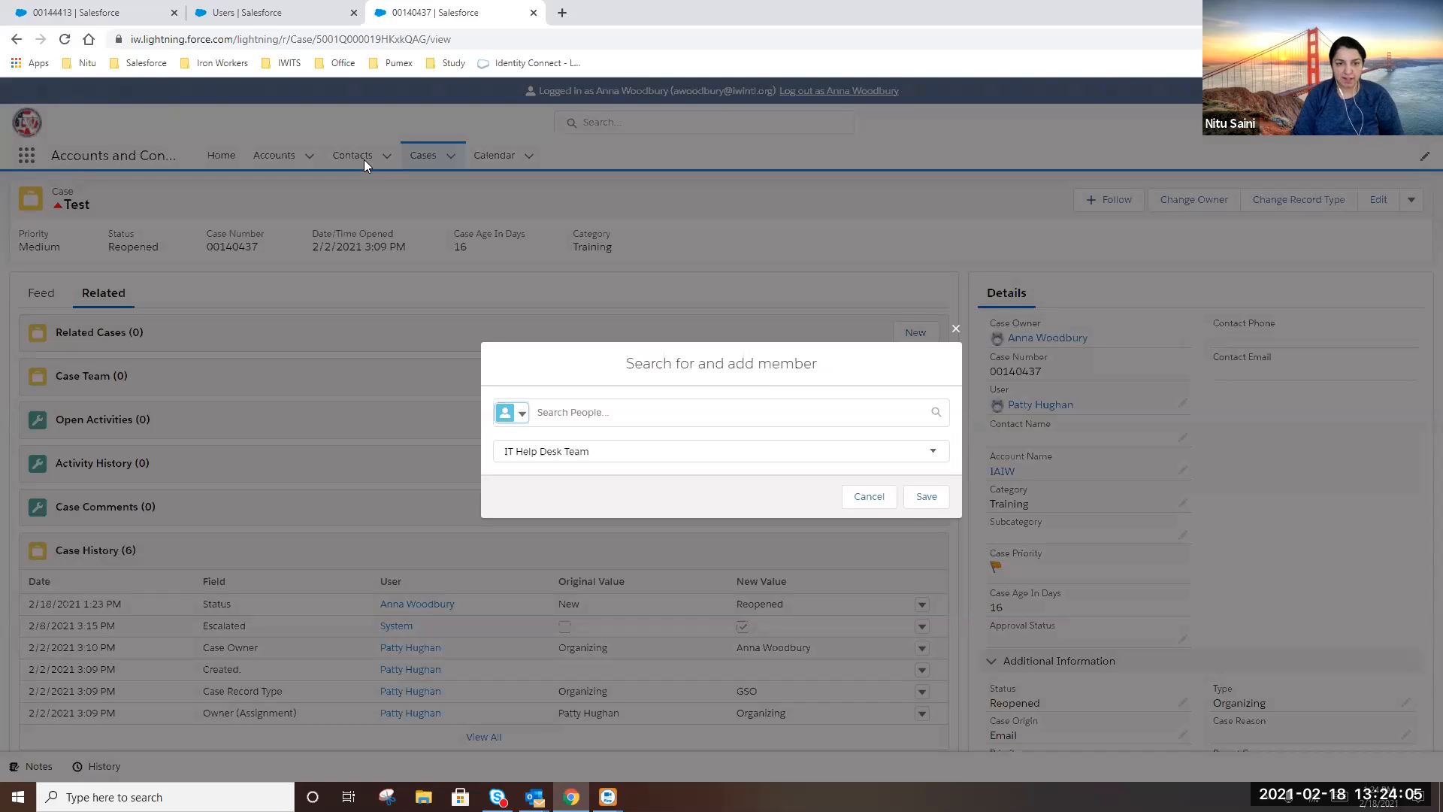
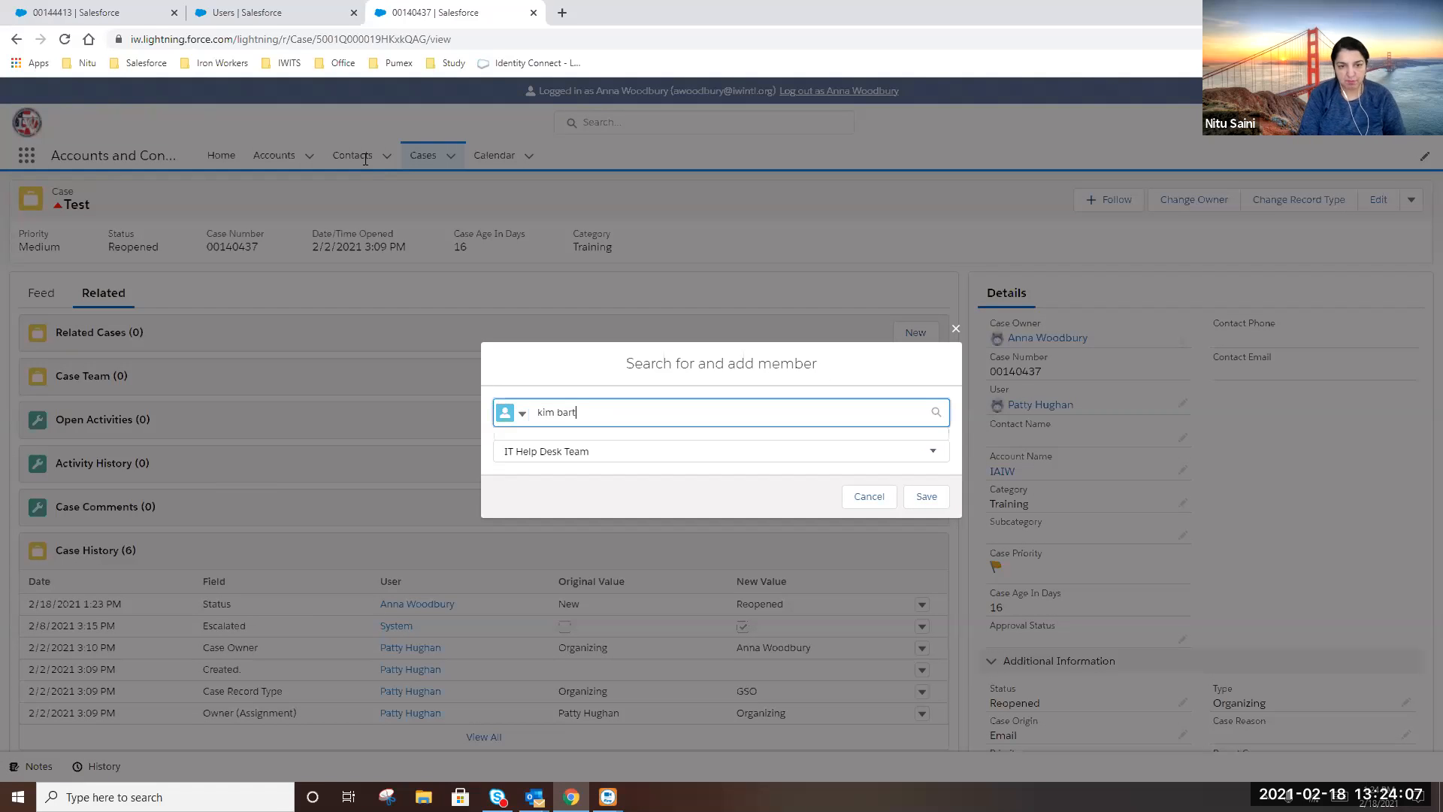
click(612, 473)
click(690, 452)
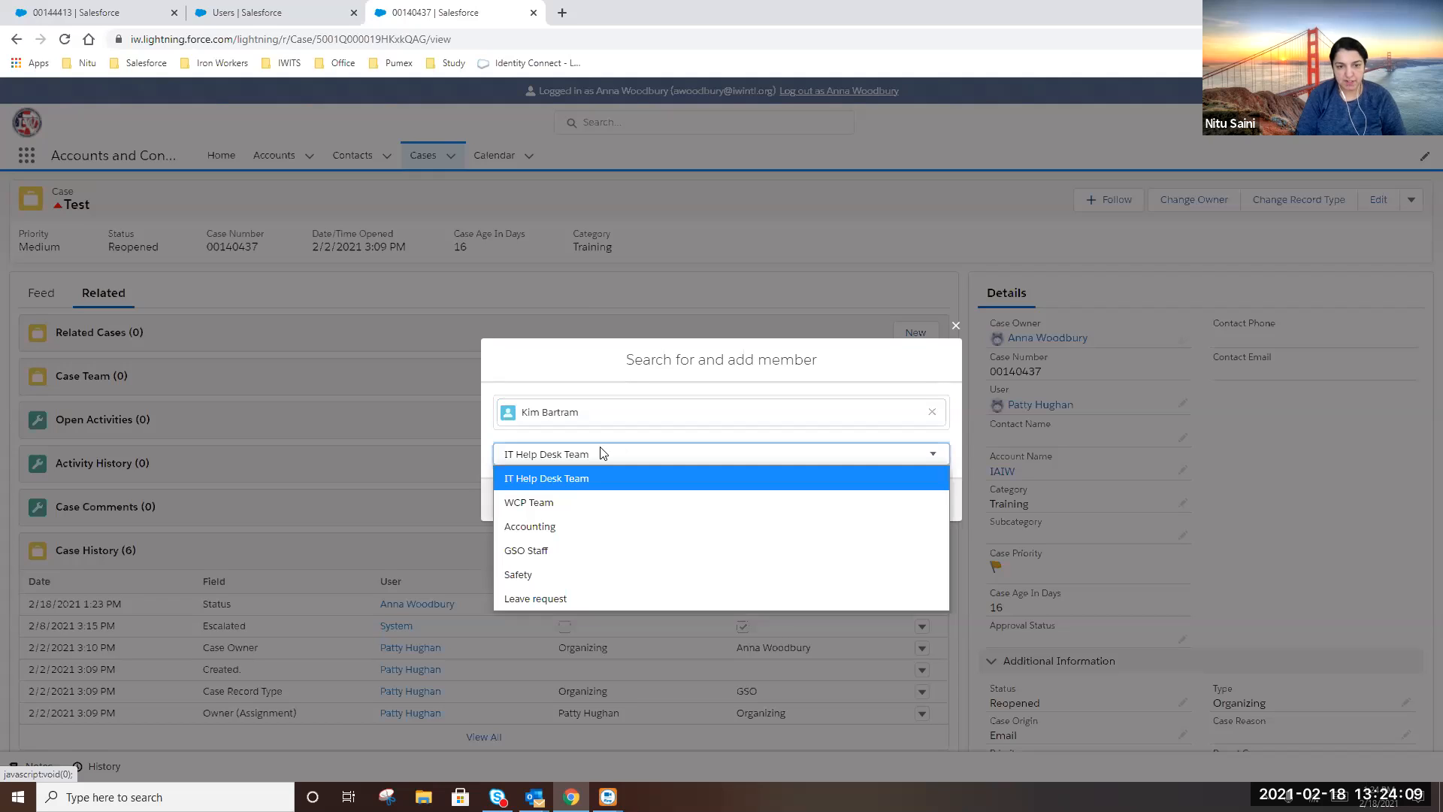
click(553, 551)
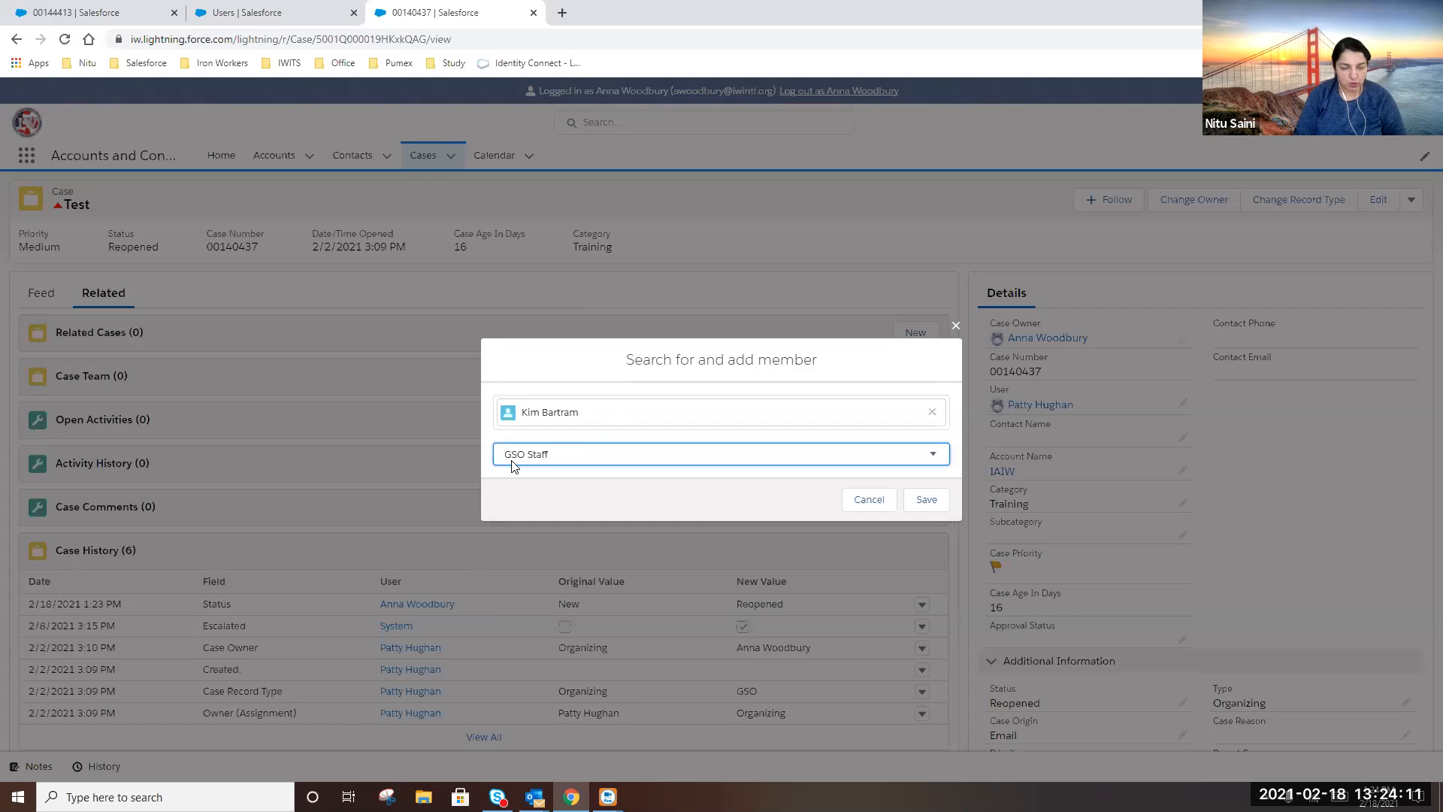
click(926, 501)
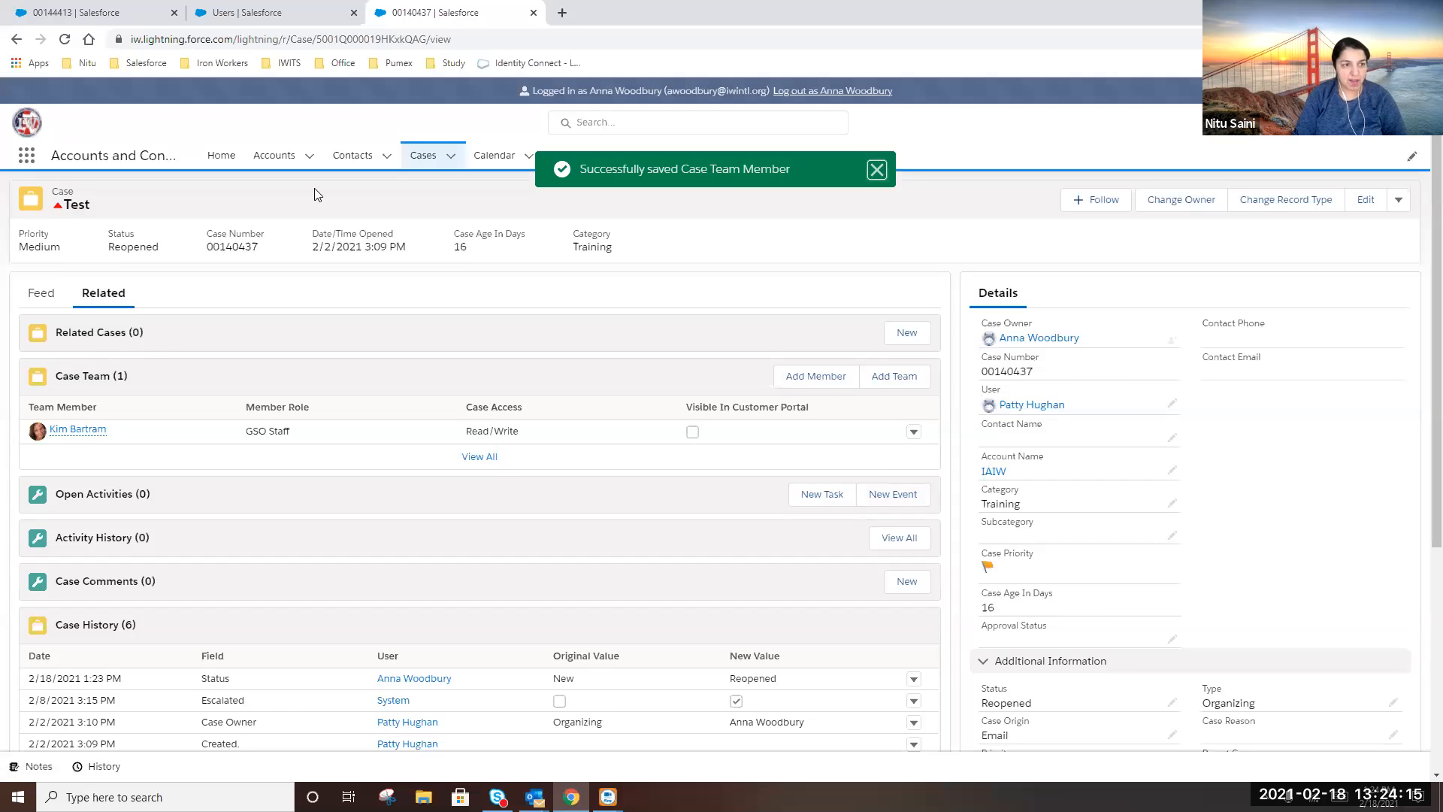
click(40, 297)
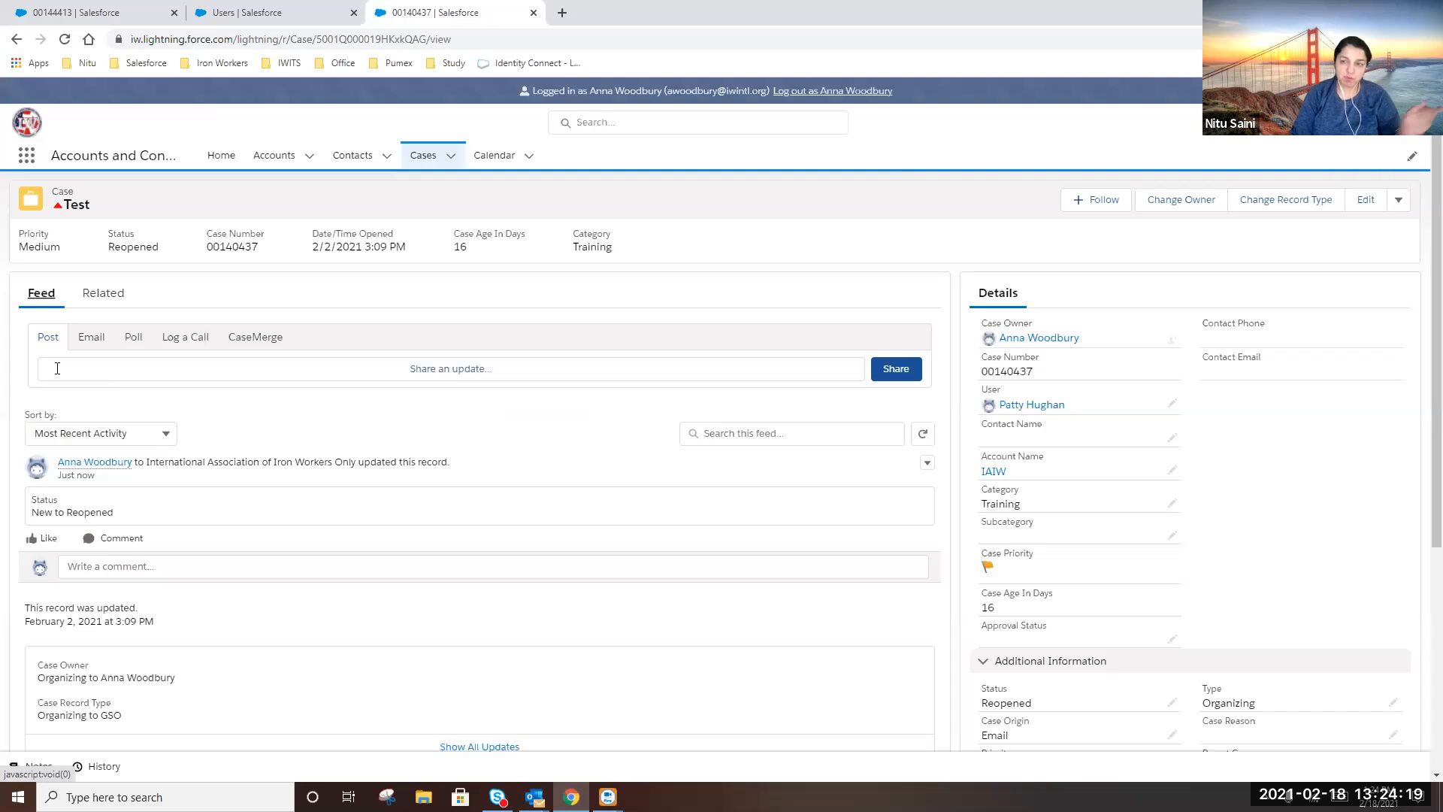
click(94, 373)
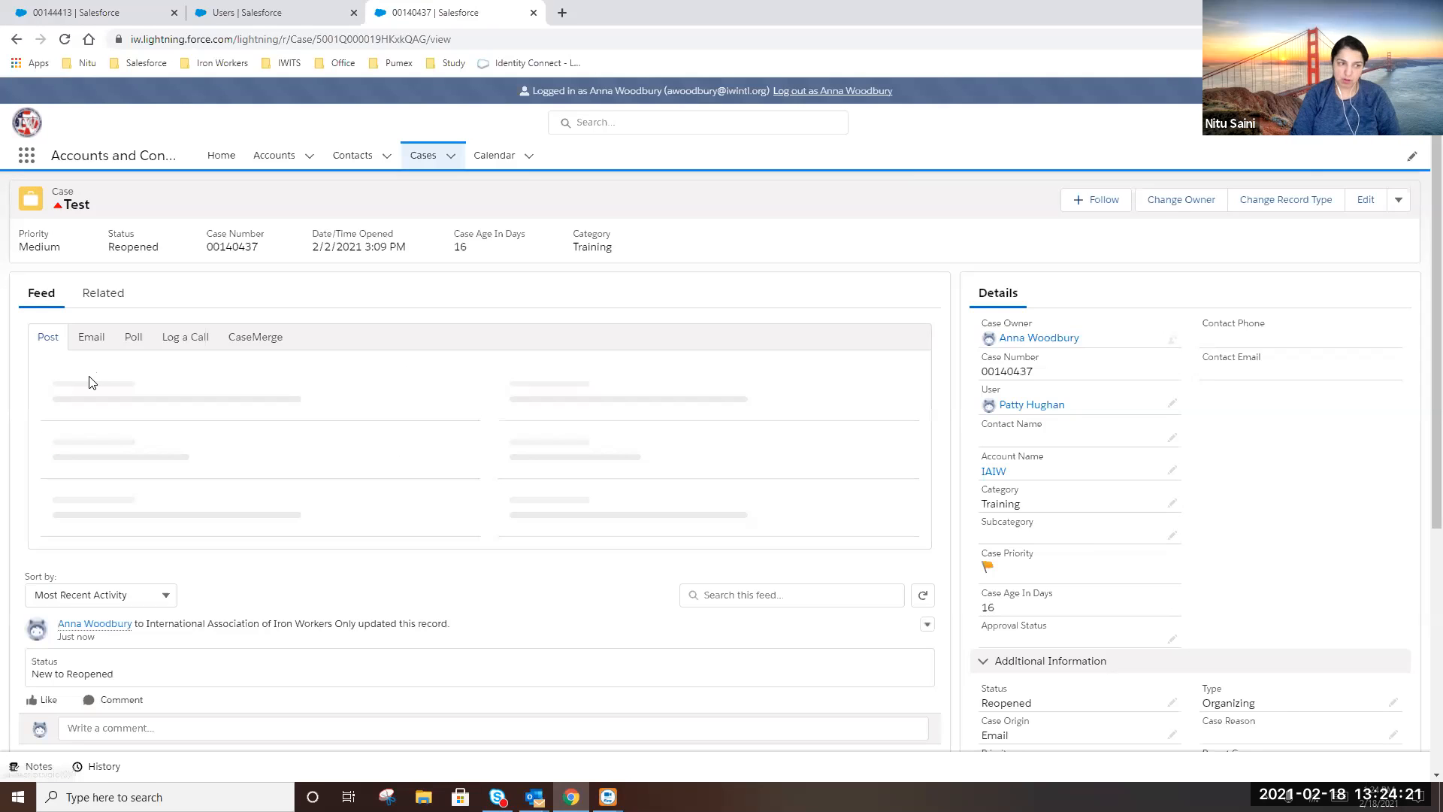
text(Hell)
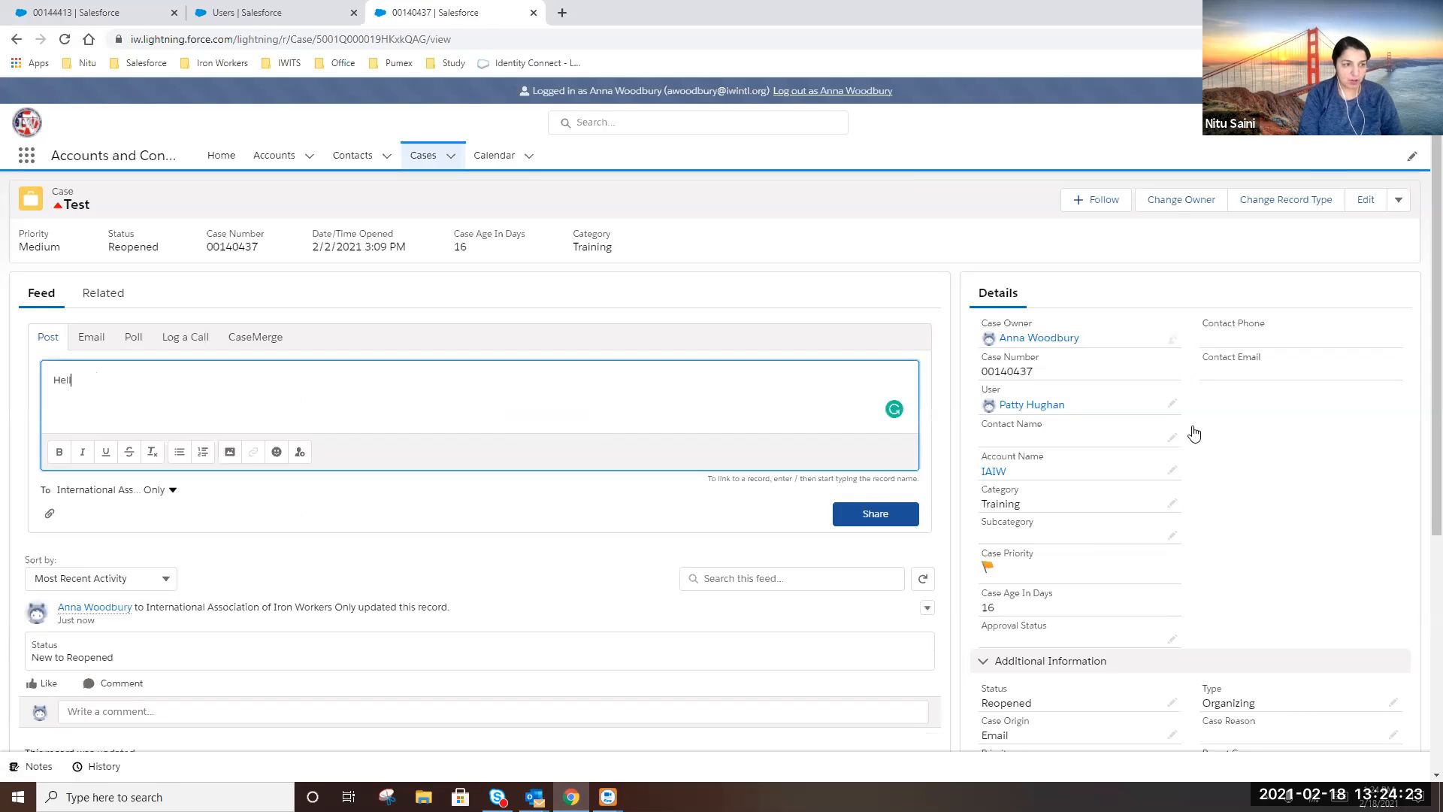
text(o @maur)
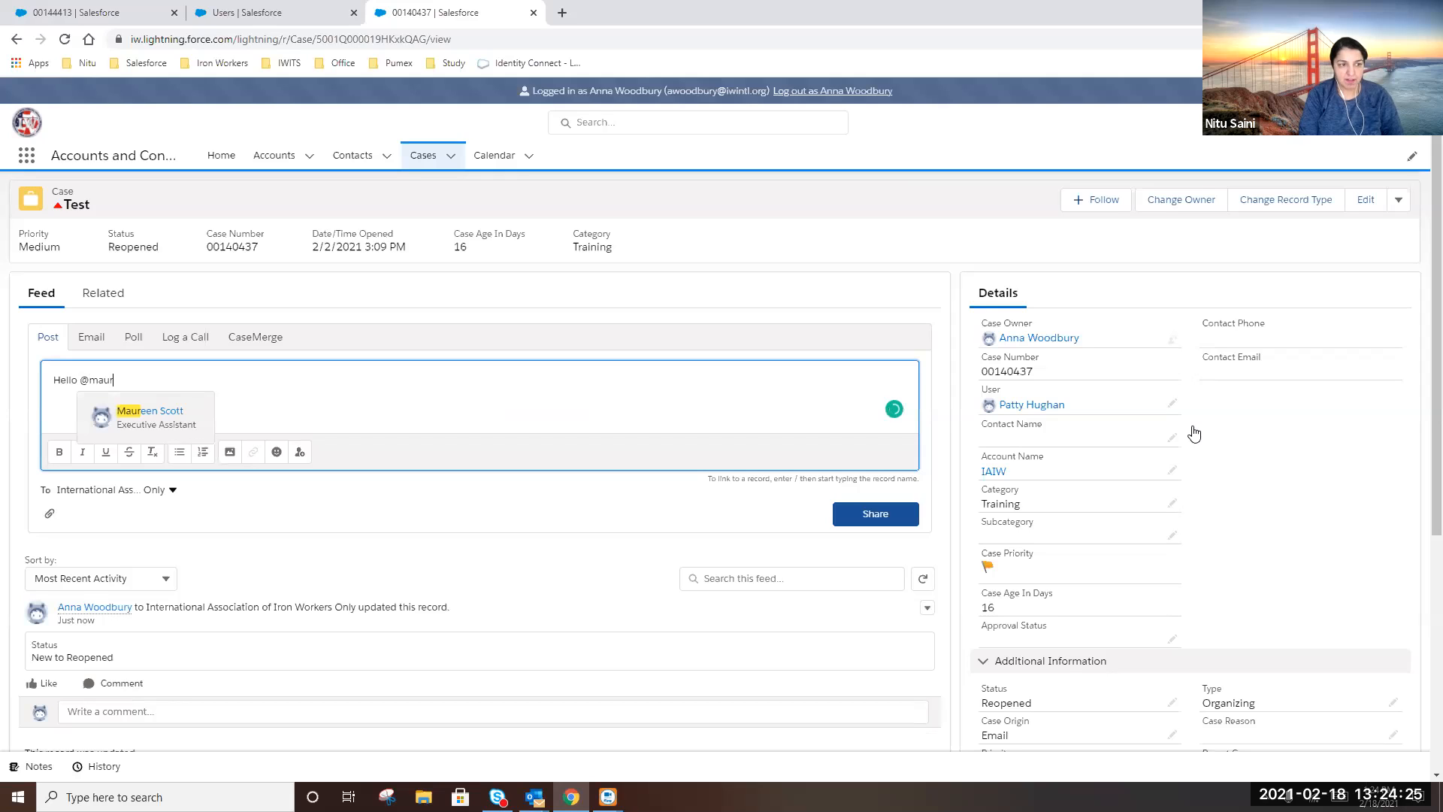
click(154, 421)
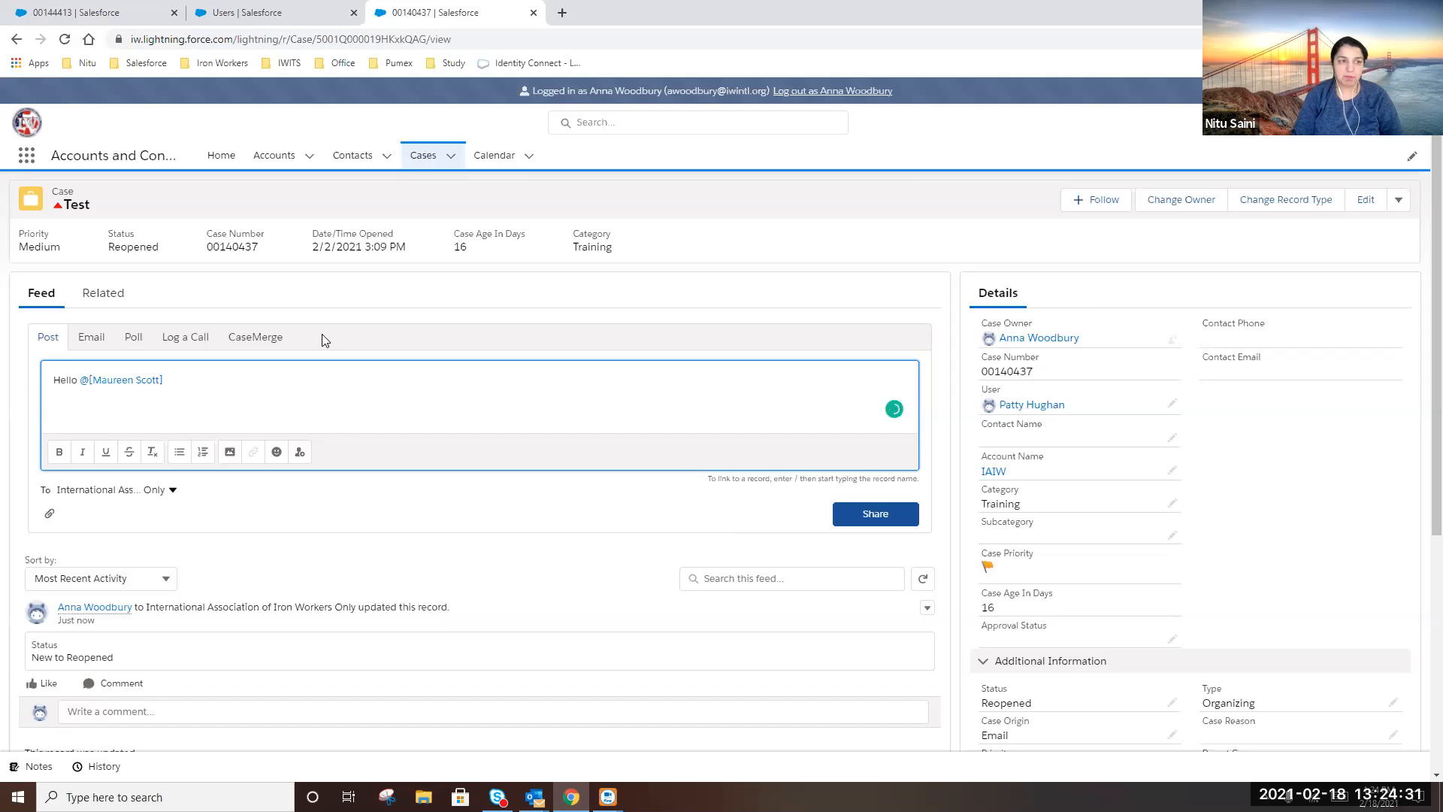
key(ctrl+a)
text(Hello @kim)
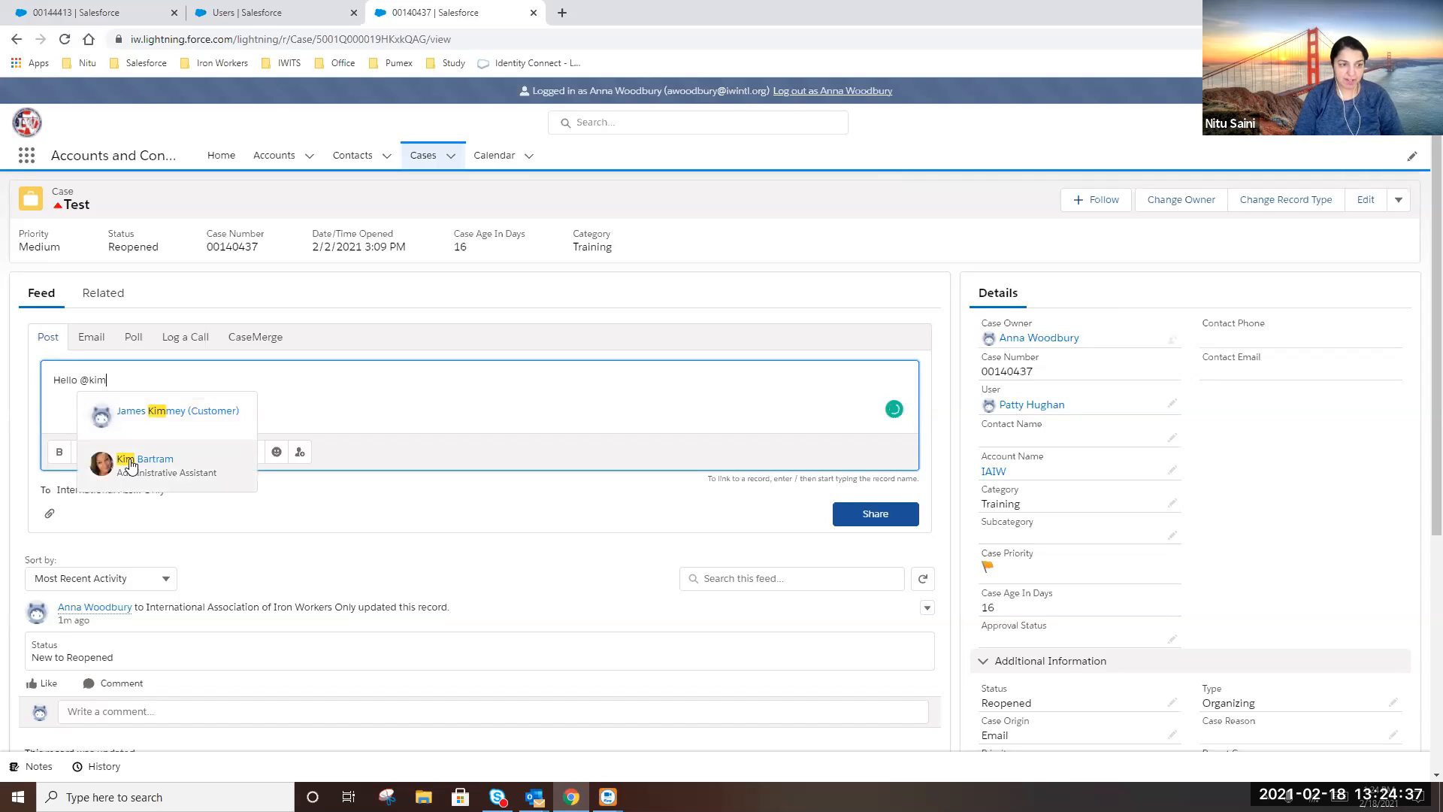
click(131, 465)
Add a 'Just a test.' line with a thanks sign-off and share the post
text(,)
key(Return)
text(Just a test. Thanks, Ni)
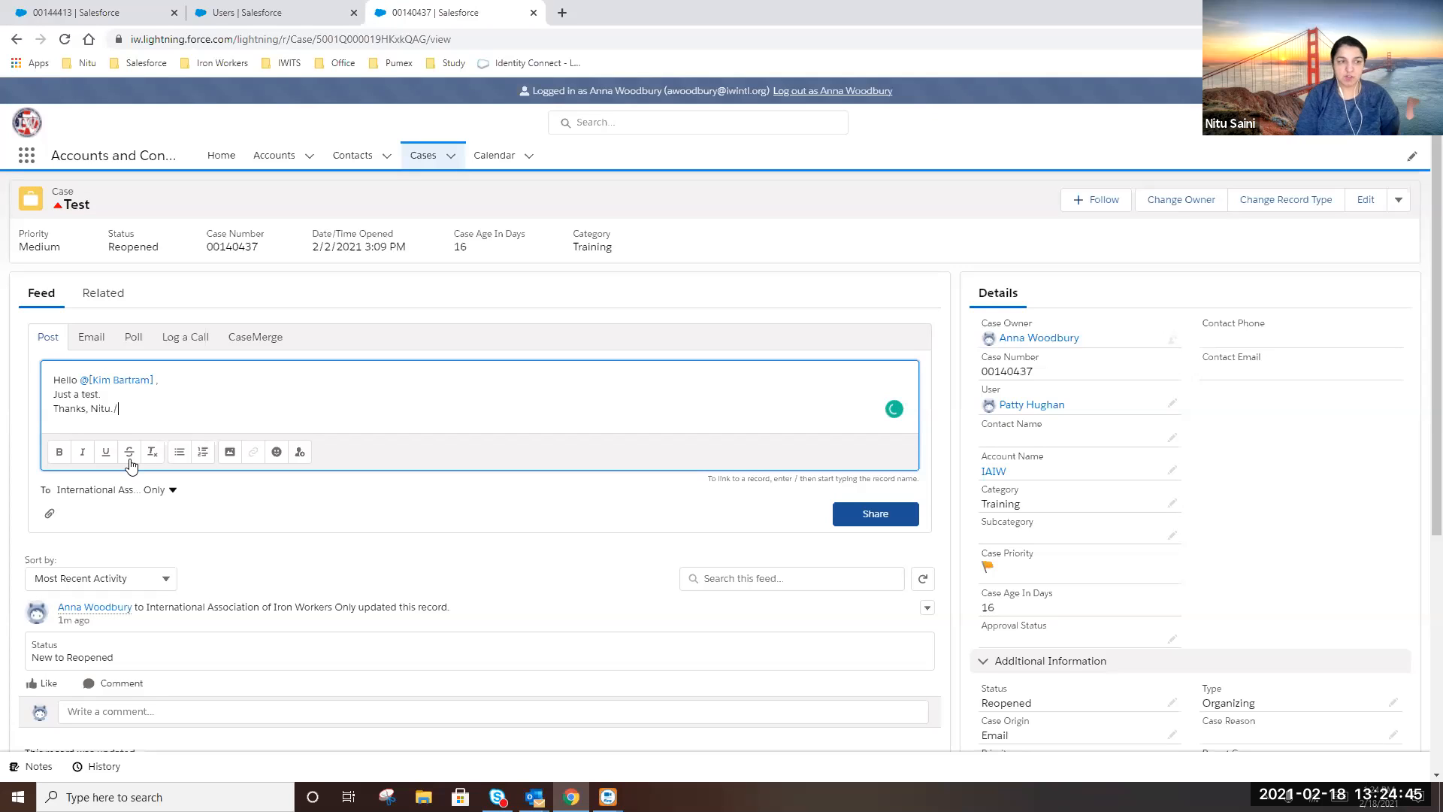
key(BackSpace)
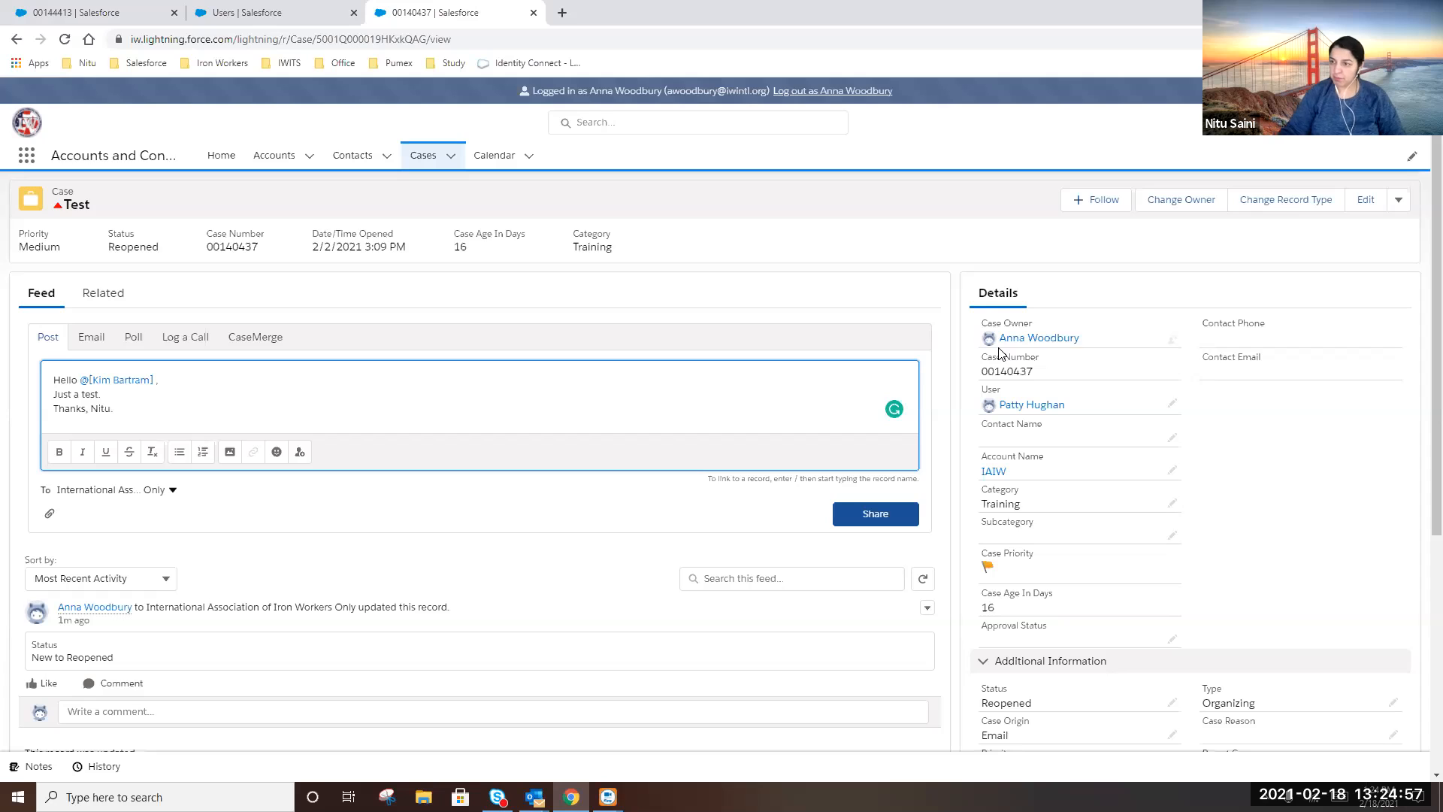
click(876, 513)
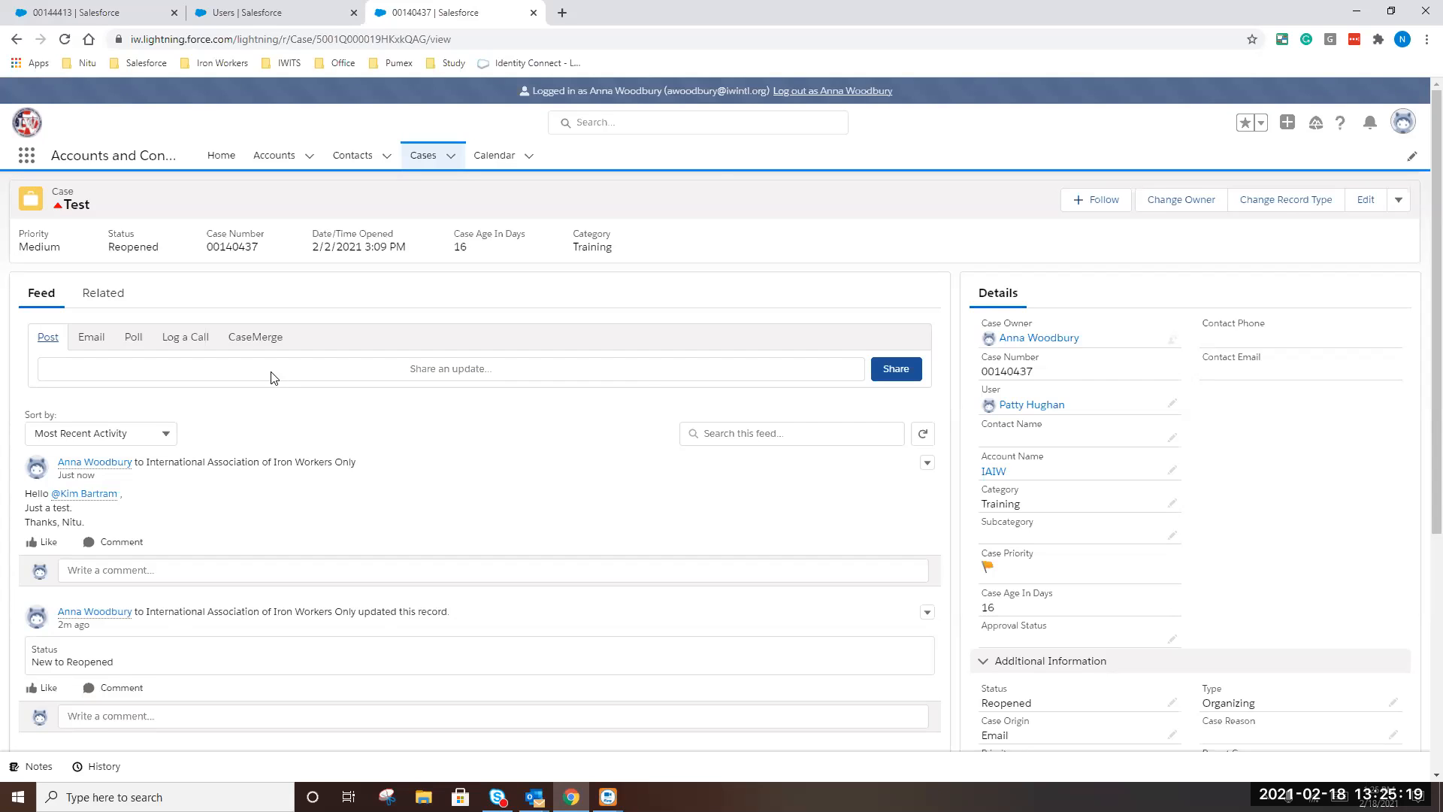
click(92, 338)
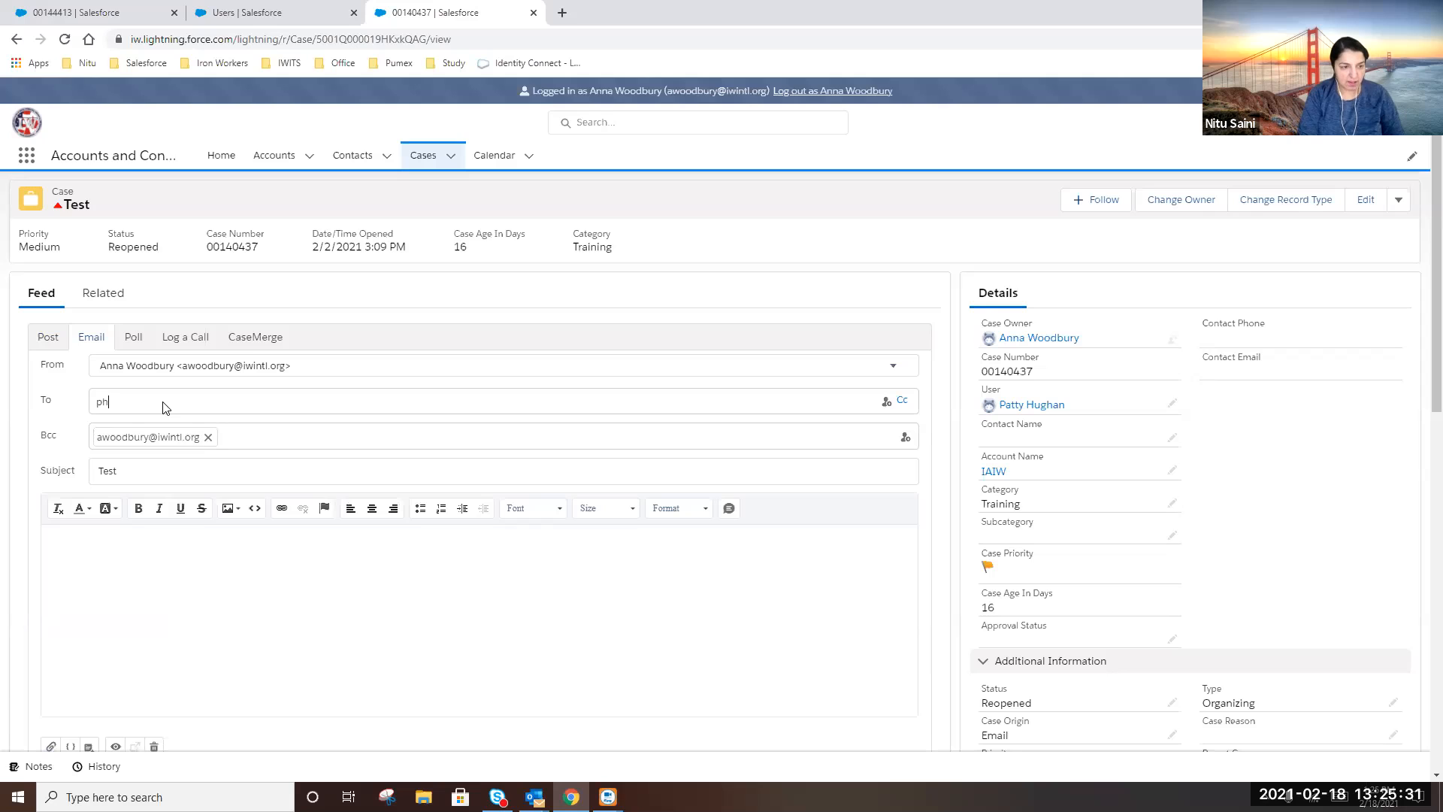
Address the case email to the suggested contact
click(166, 407)
text(phug)
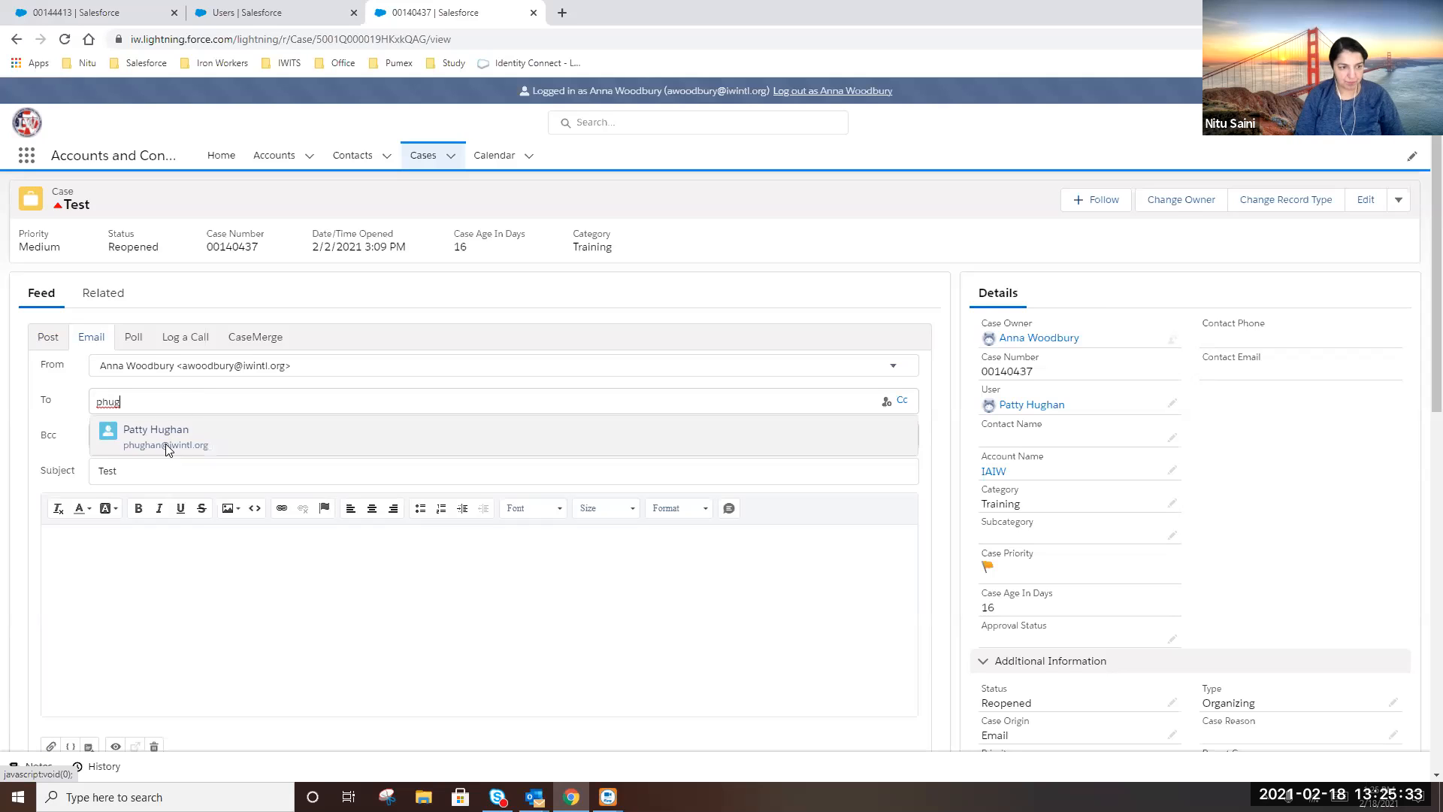
click(166, 444)
Write the email body: a greeting, 'Testing.', and a sign-off name
click(171, 580)
text(Hel)
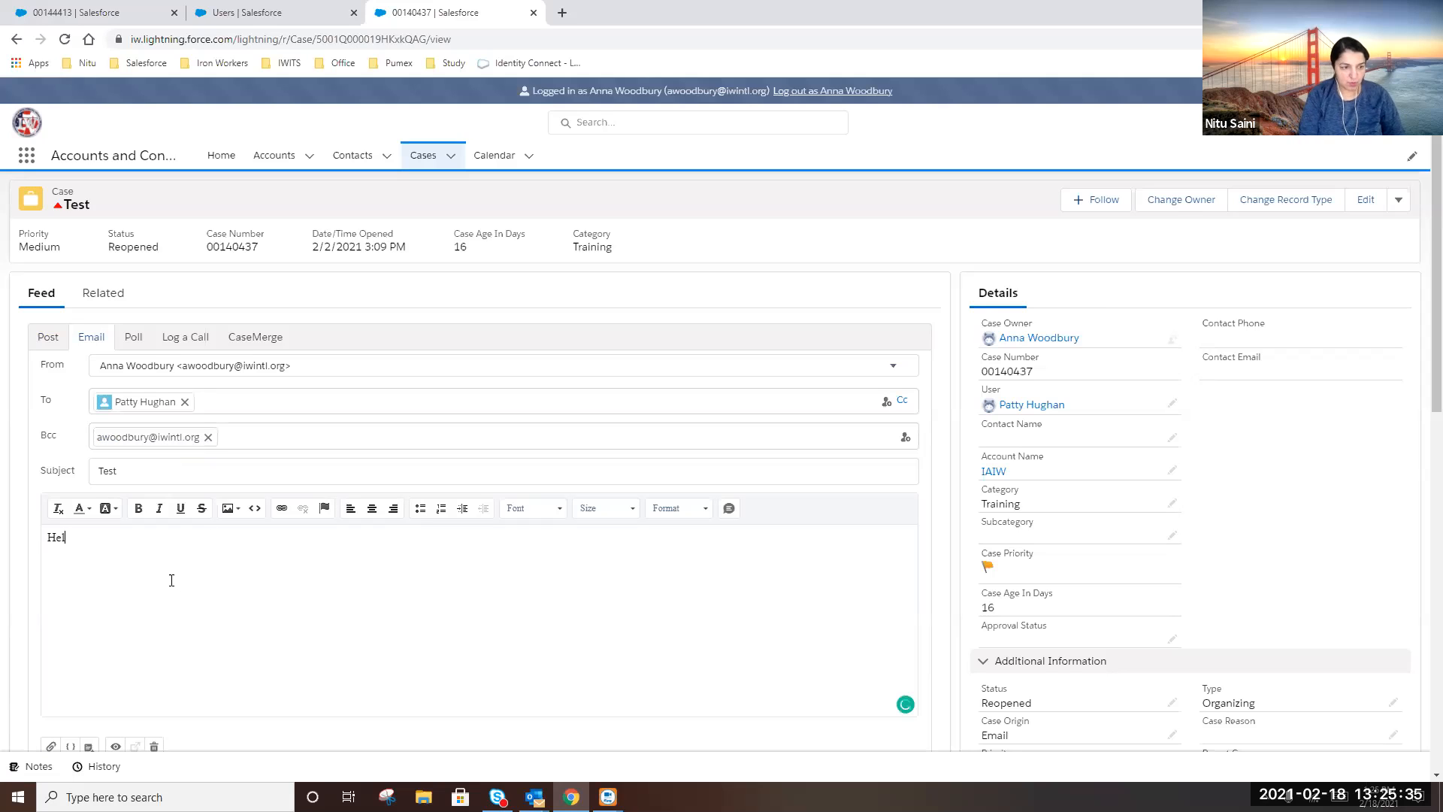
key(Return)
text(Testing.)
key(Return)
key(Return)
text(Nitu)
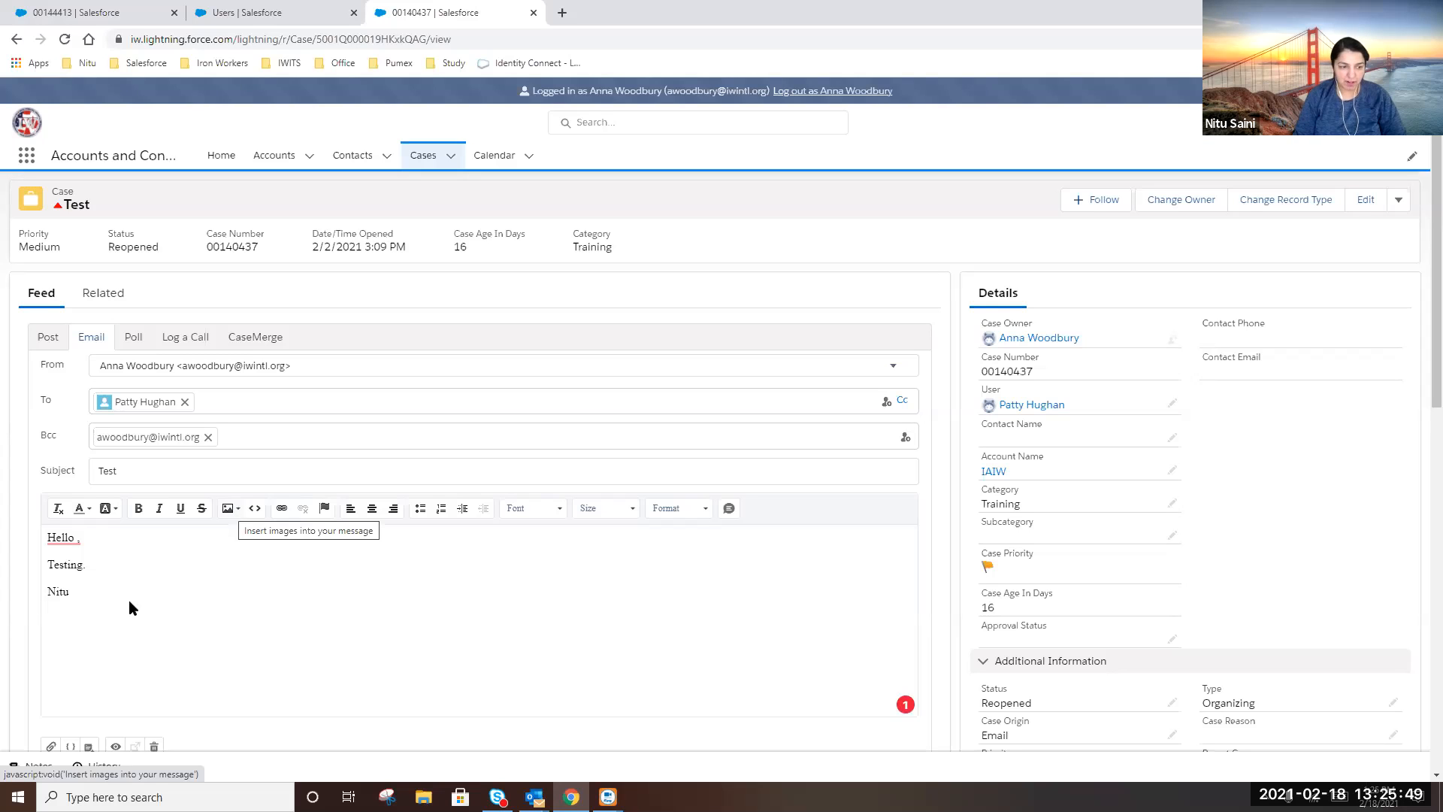
scroll(129, 601, down, 3)
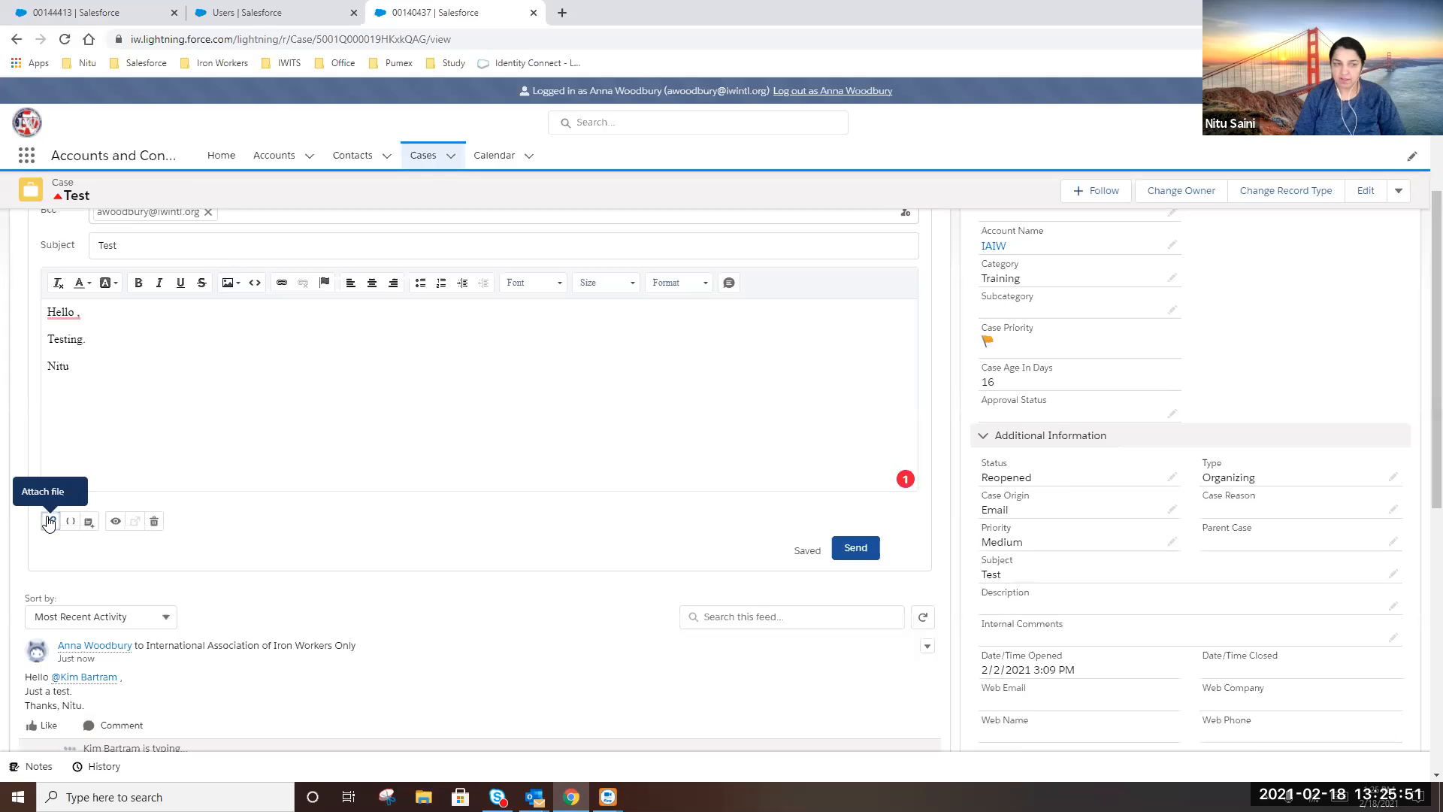
Attach the Access_Denied image from the Images folder and send the Test email
click(49, 520)
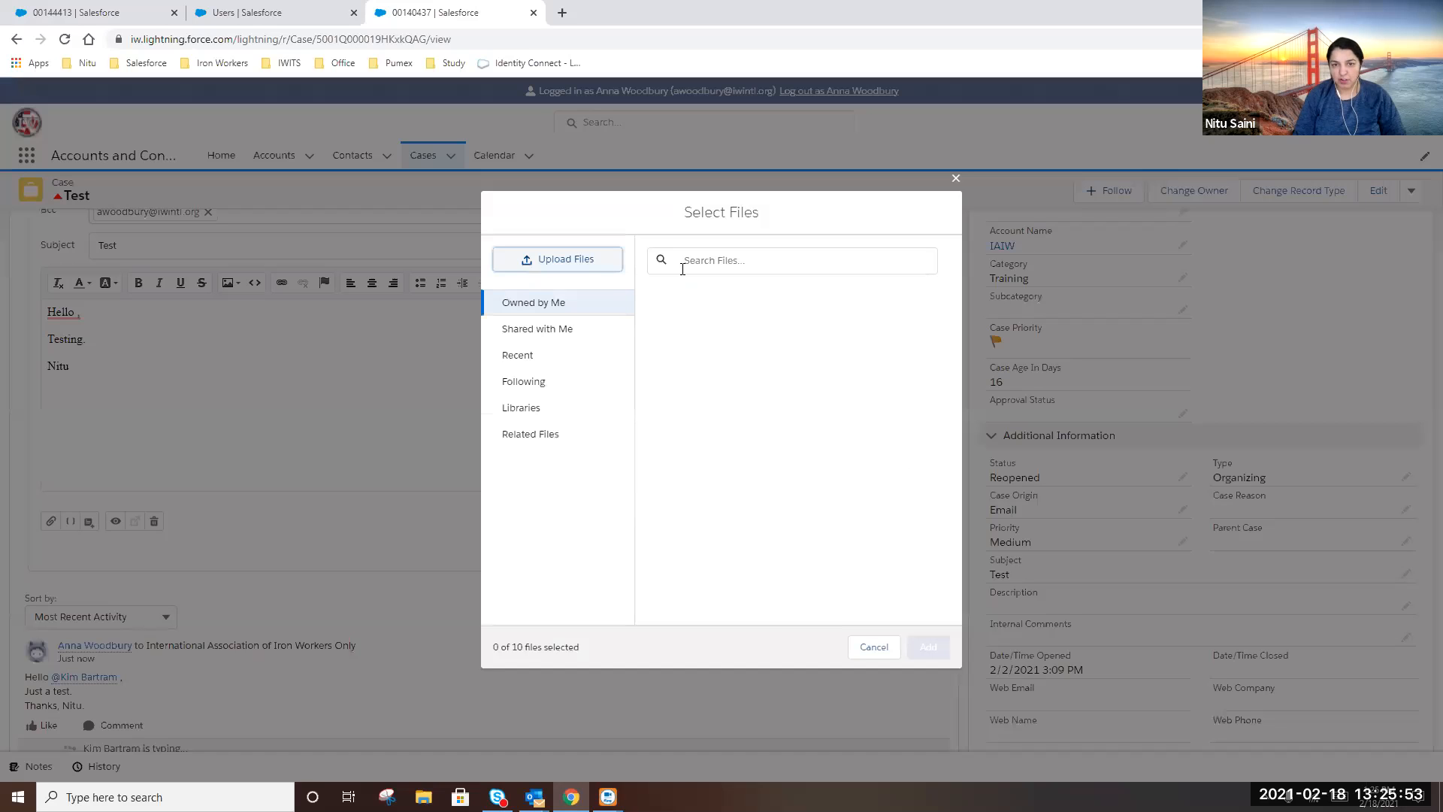
click(585, 260)
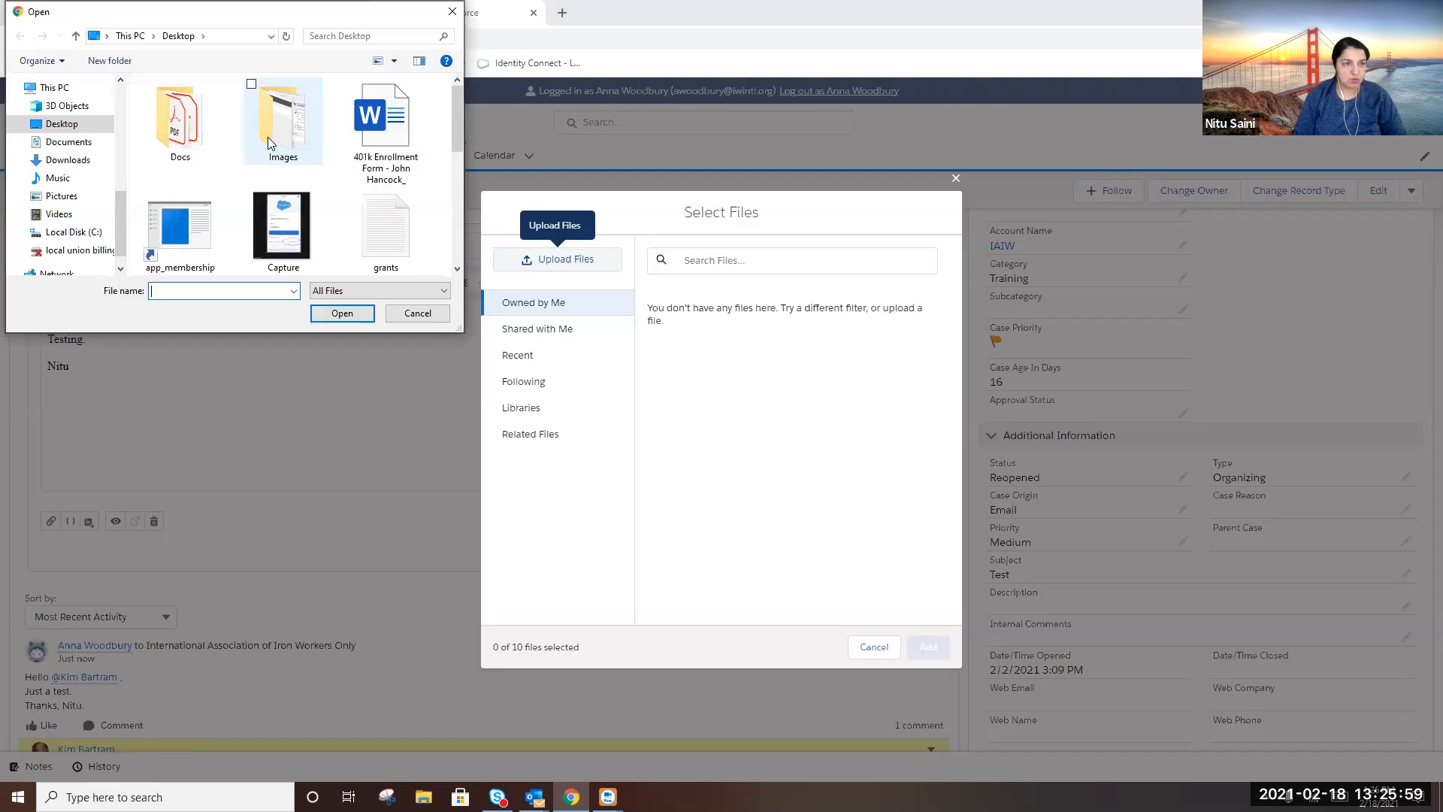
double_click(268, 137)
click(178, 154)
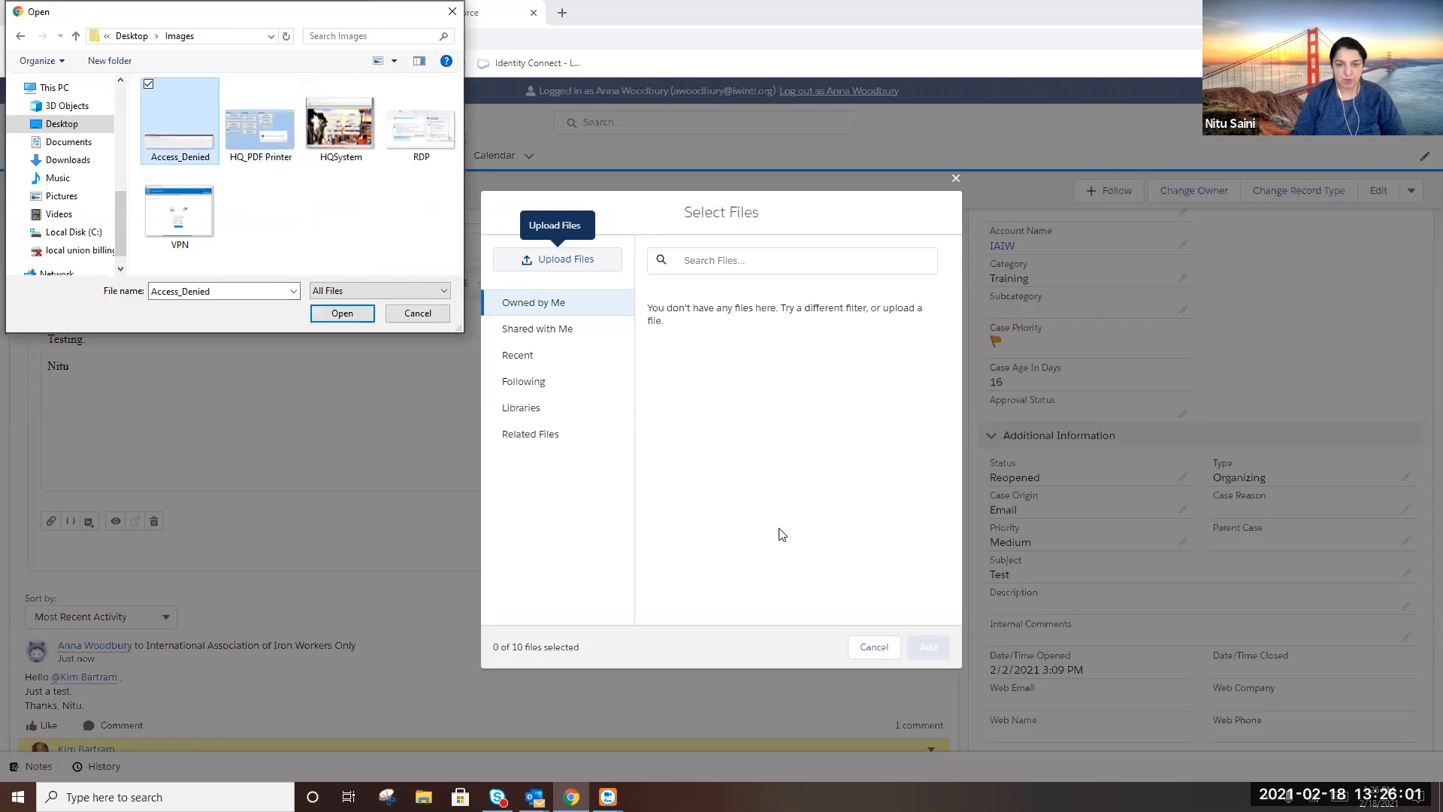
click(340, 316)
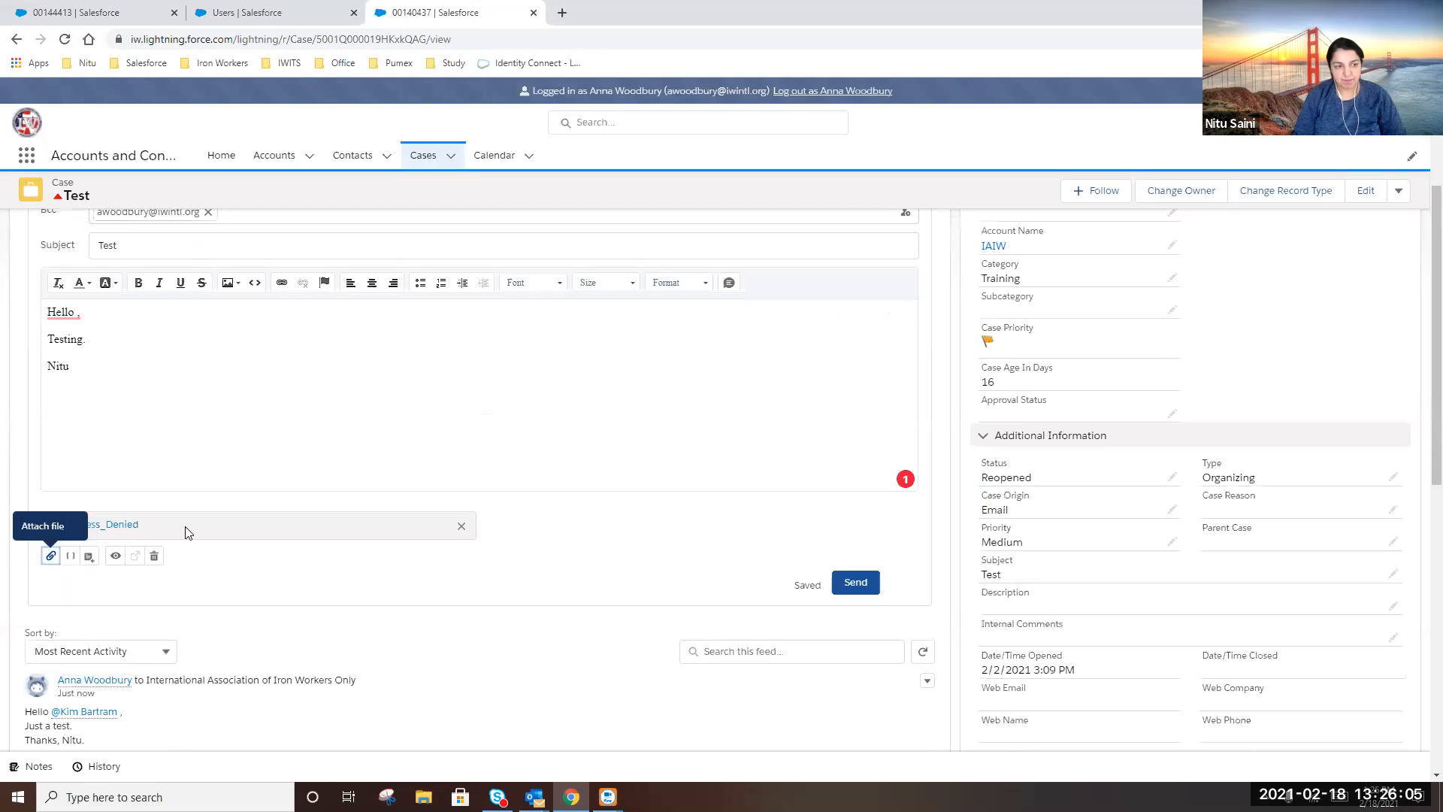
click(857, 583)
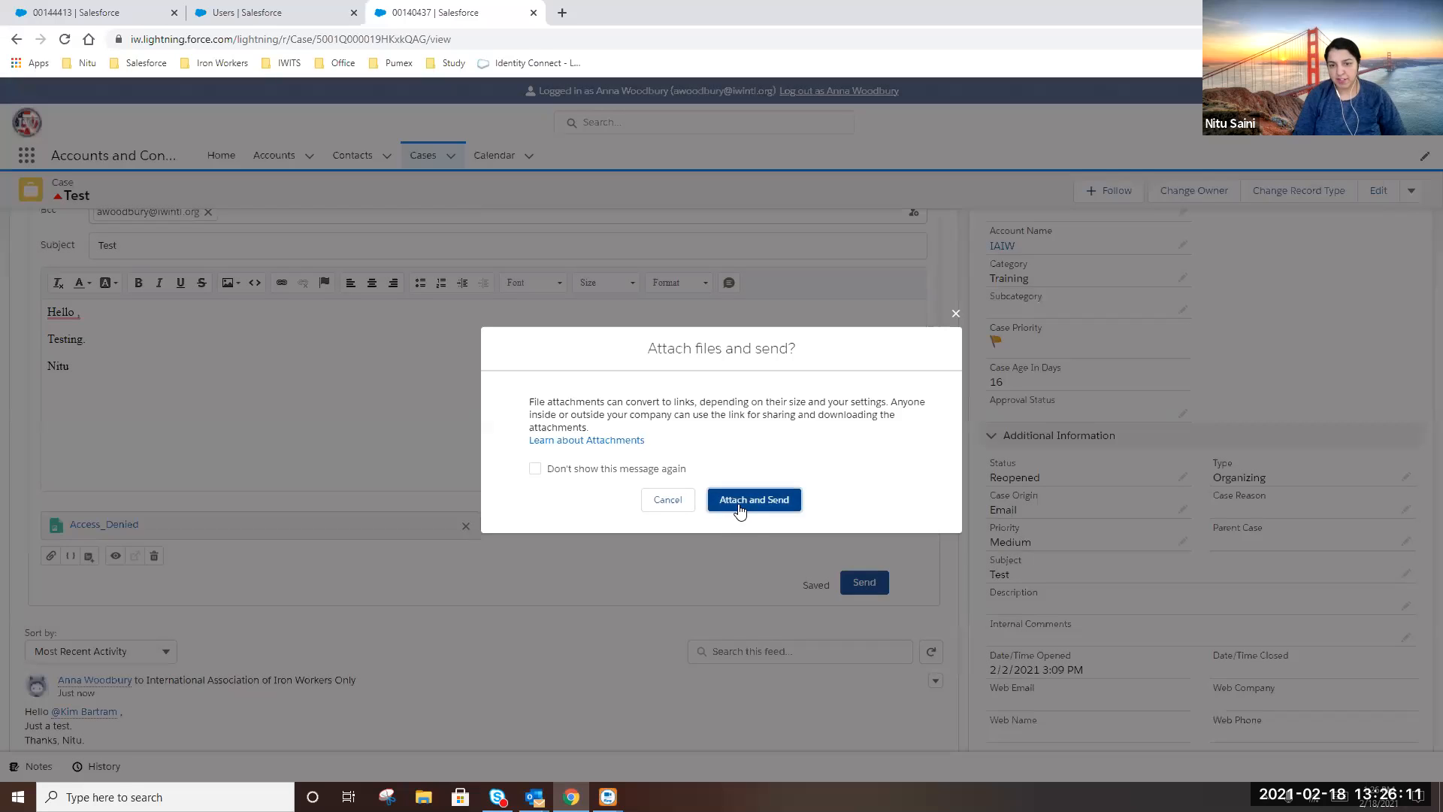
click(741, 501)
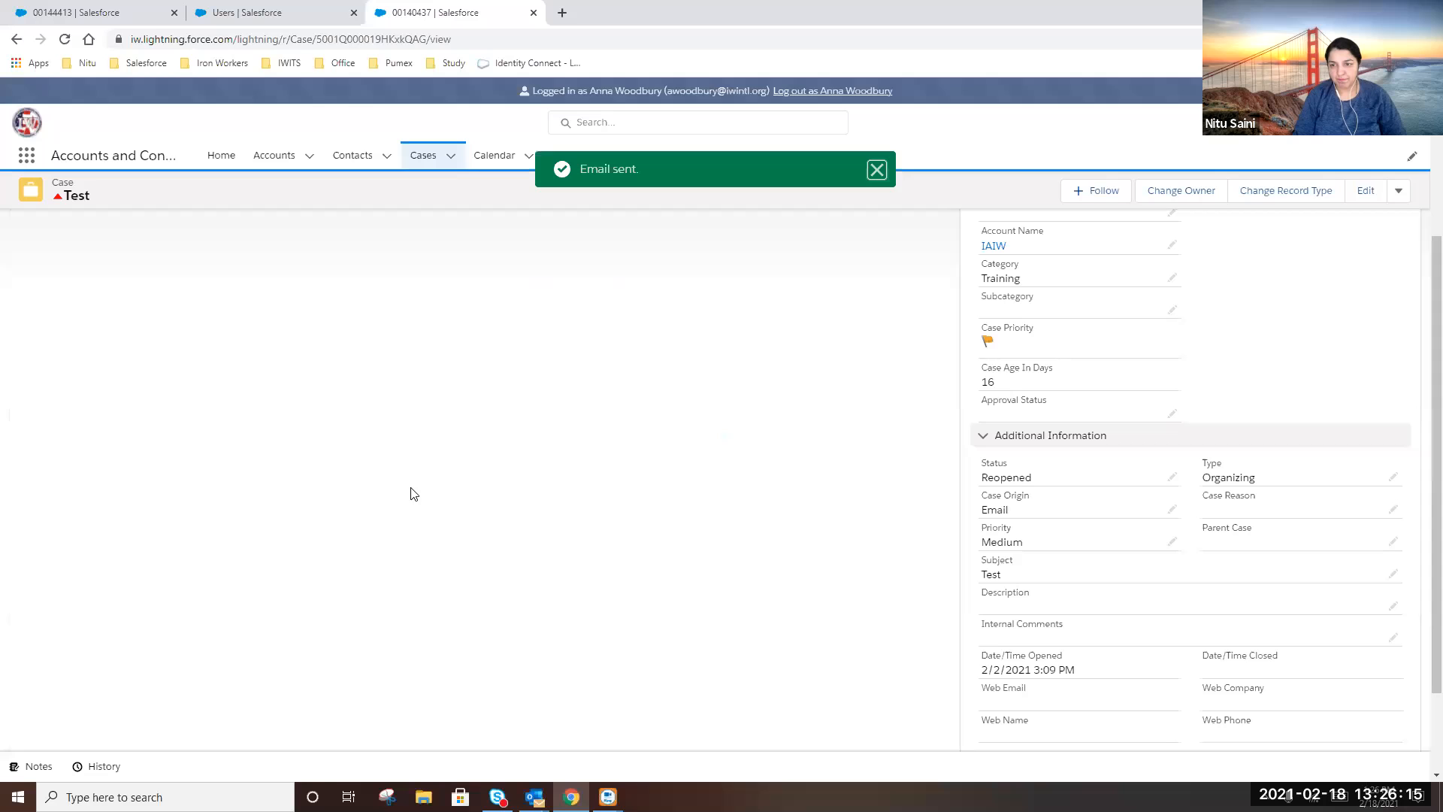
Upload HQSystem.png from Images to the Test case's Attachments list
scroll(271, 448, up, 3)
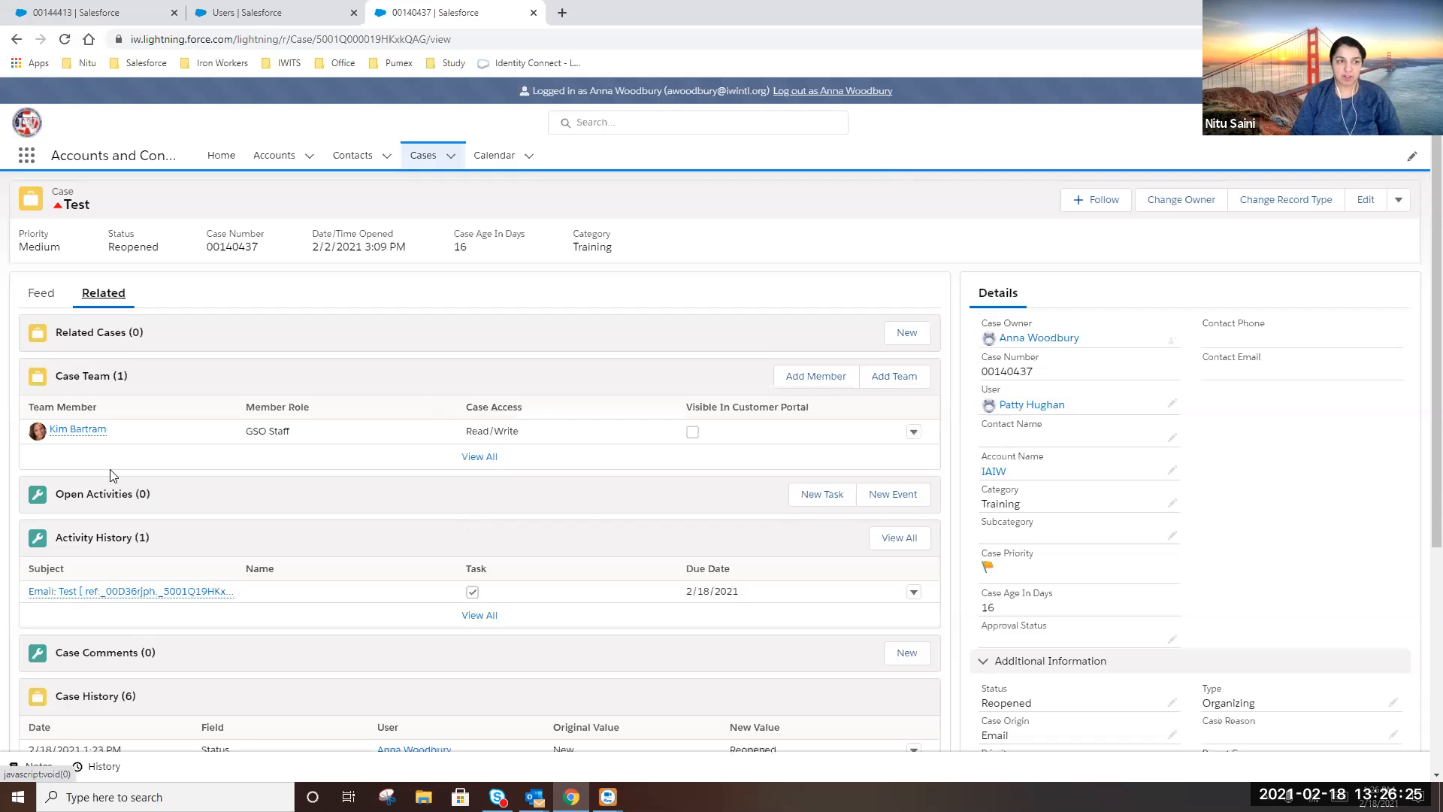
scroll(152, 454, down, 5)
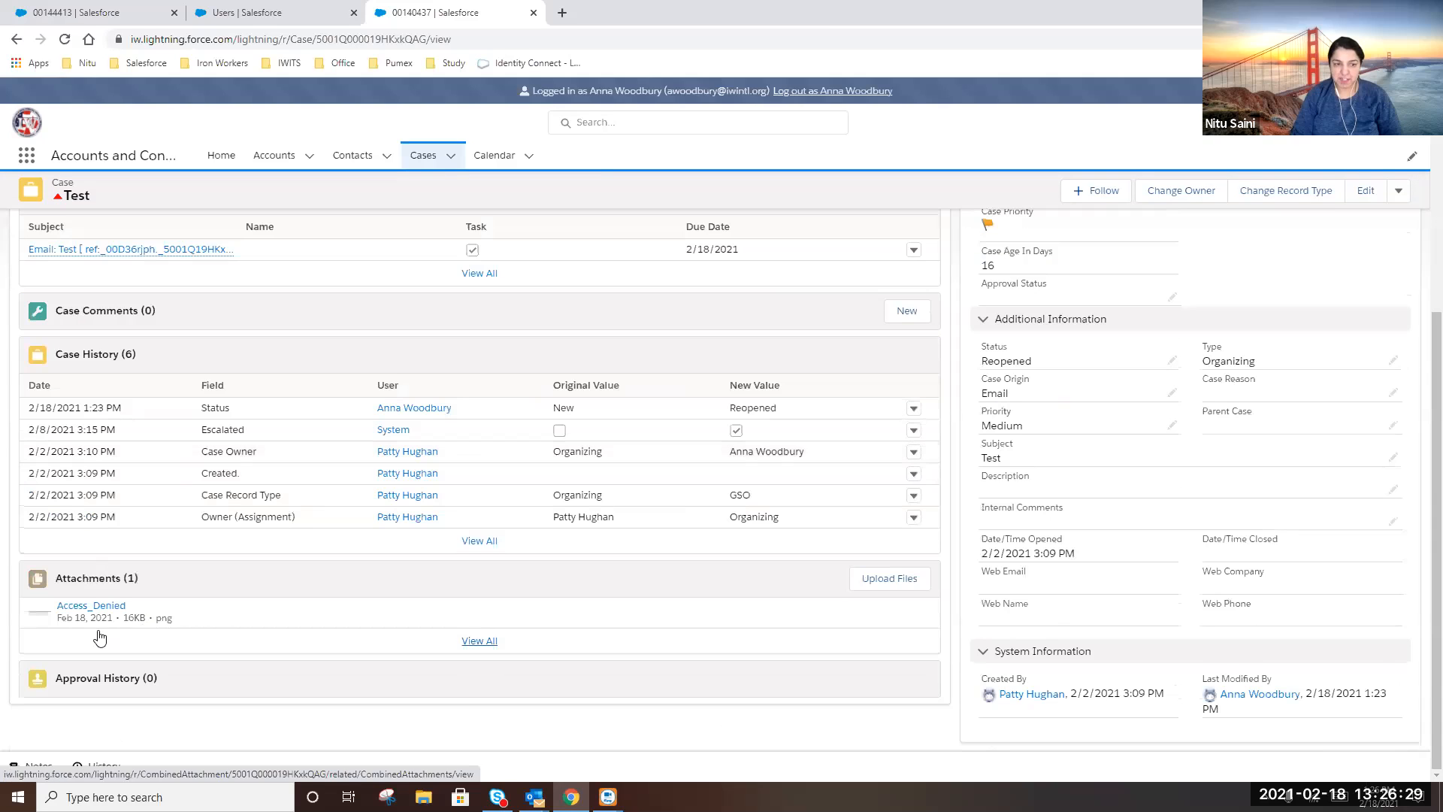
click(906, 588)
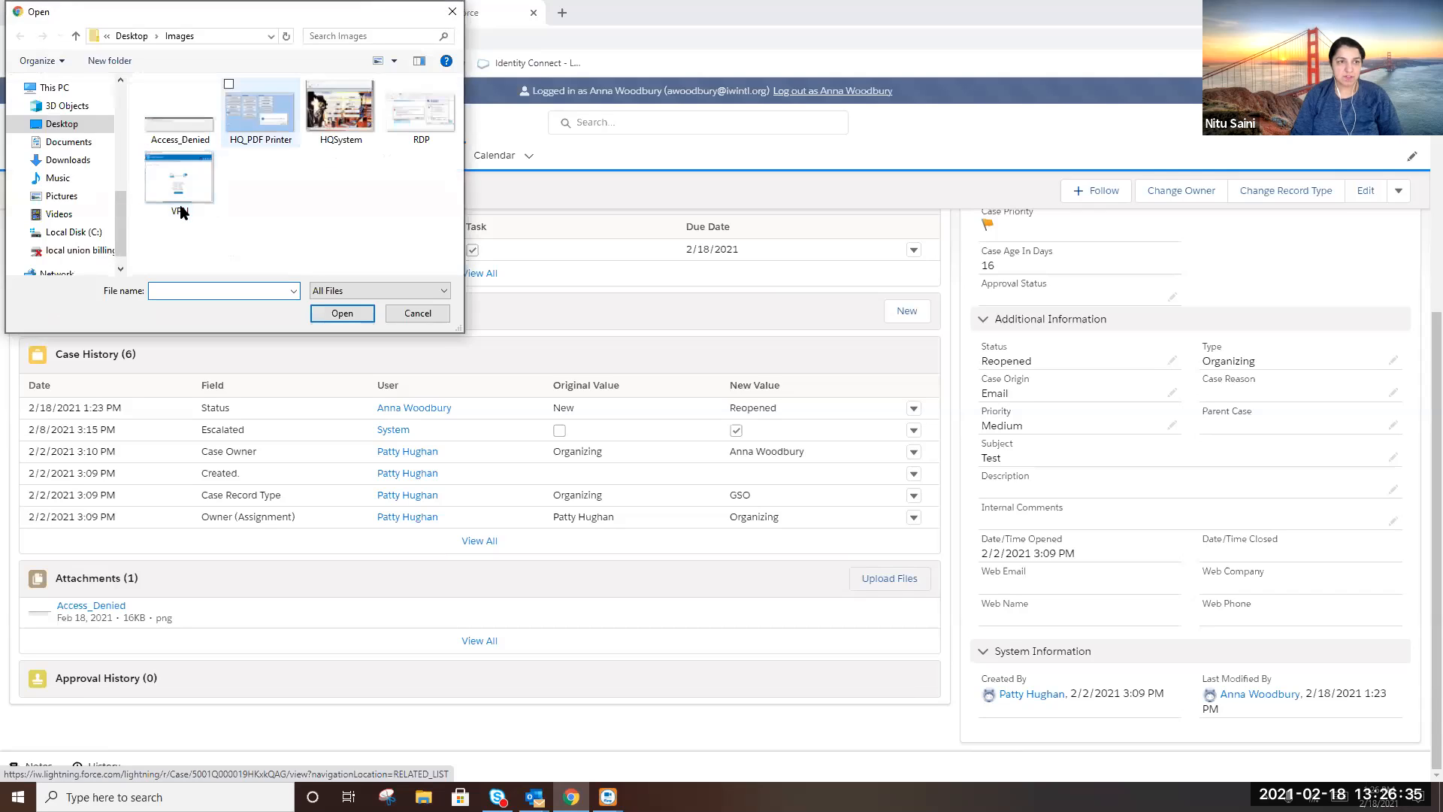
click(350, 118)
click(325, 316)
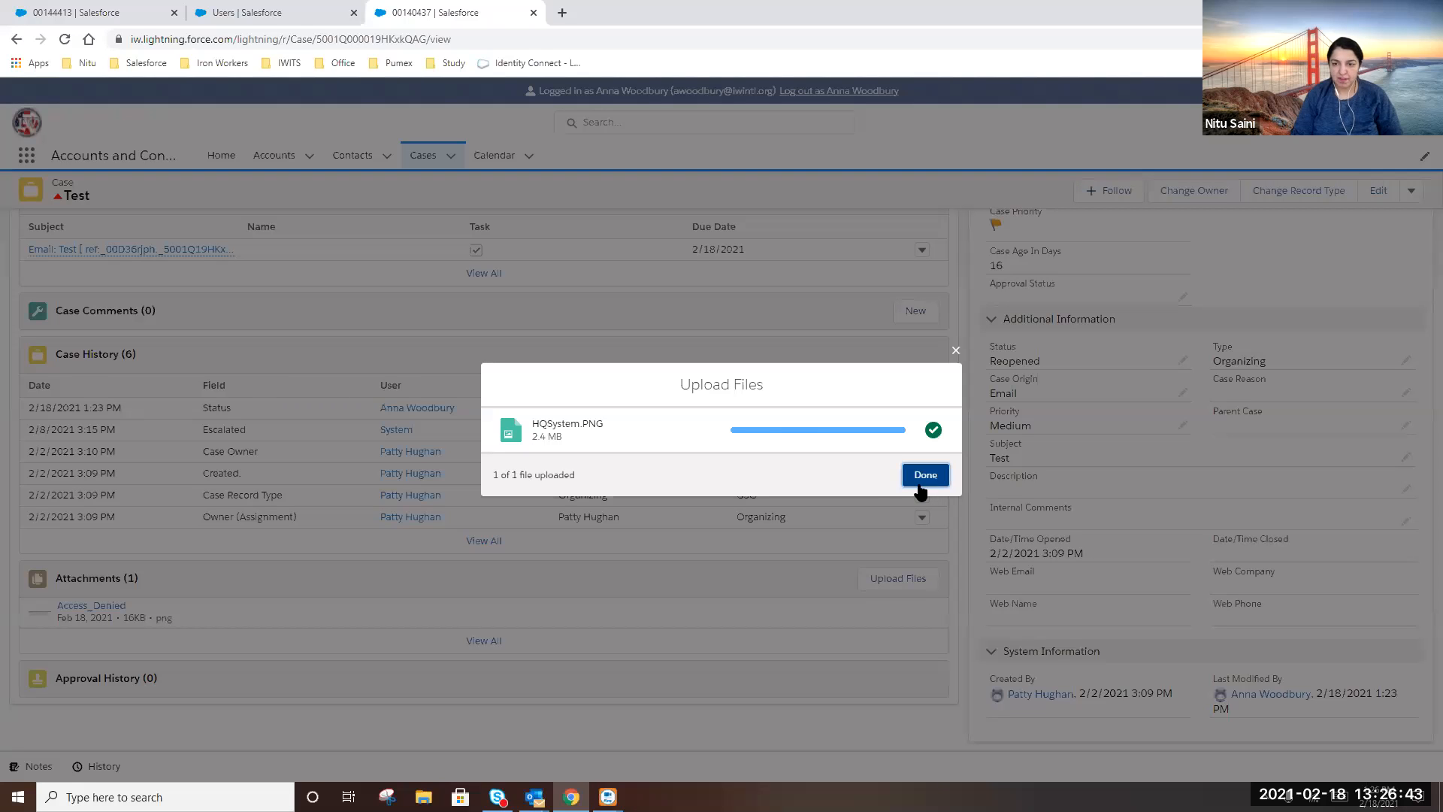
click(923, 478)
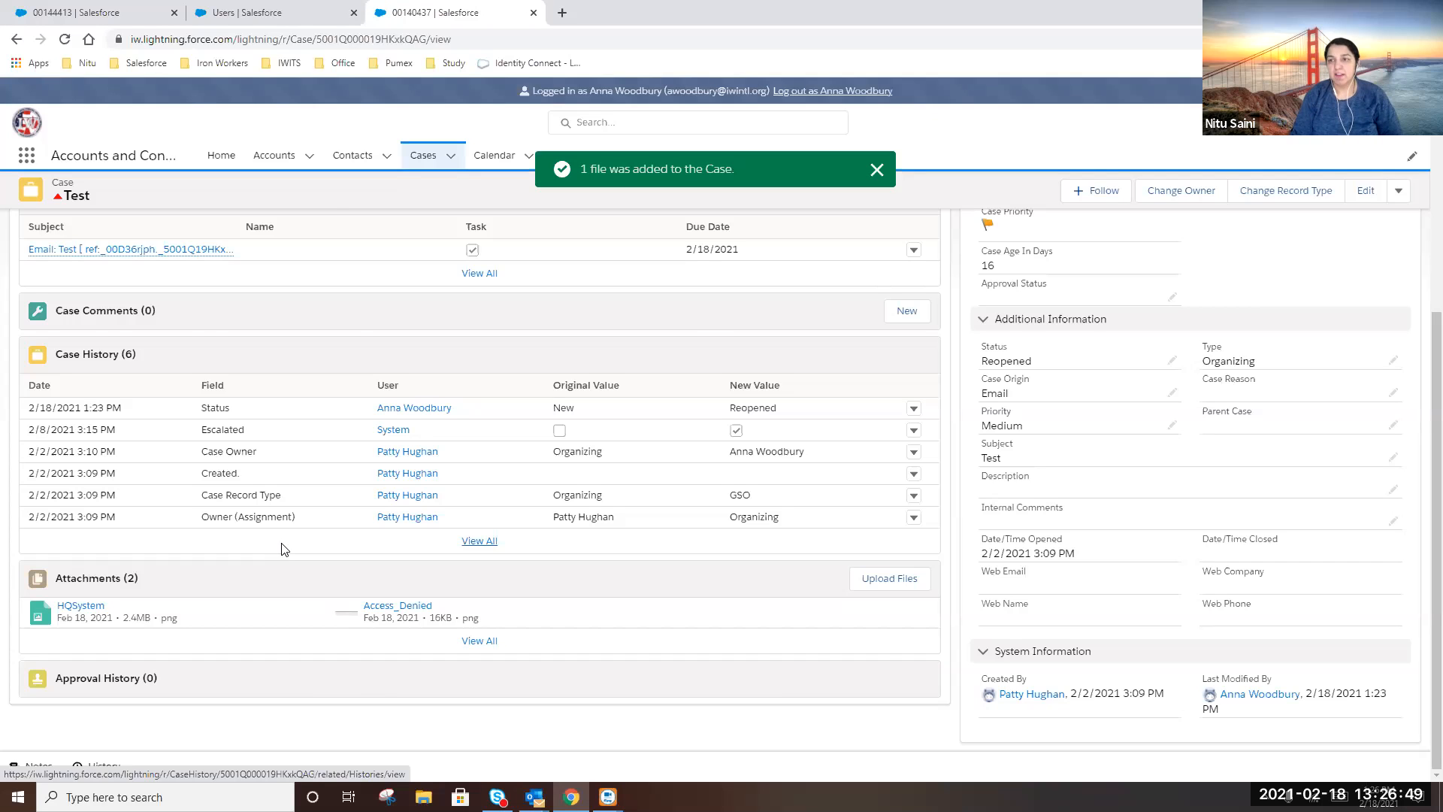
scroll(345, 314, up, 1)
scroll(397, 502, up, 4)
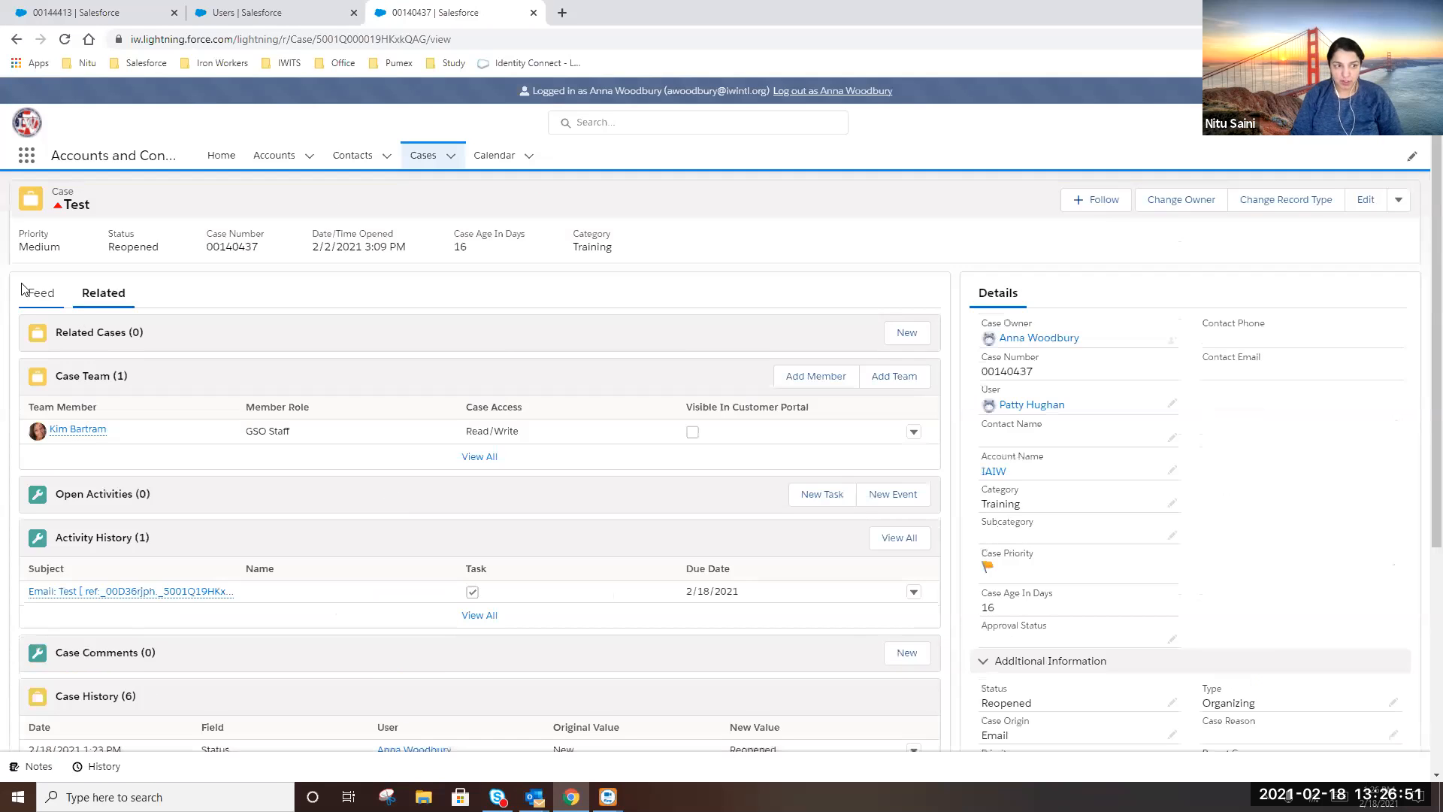
Show the case feed, then open the comment-mention notification in the Outlook inbox
click(42, 295)
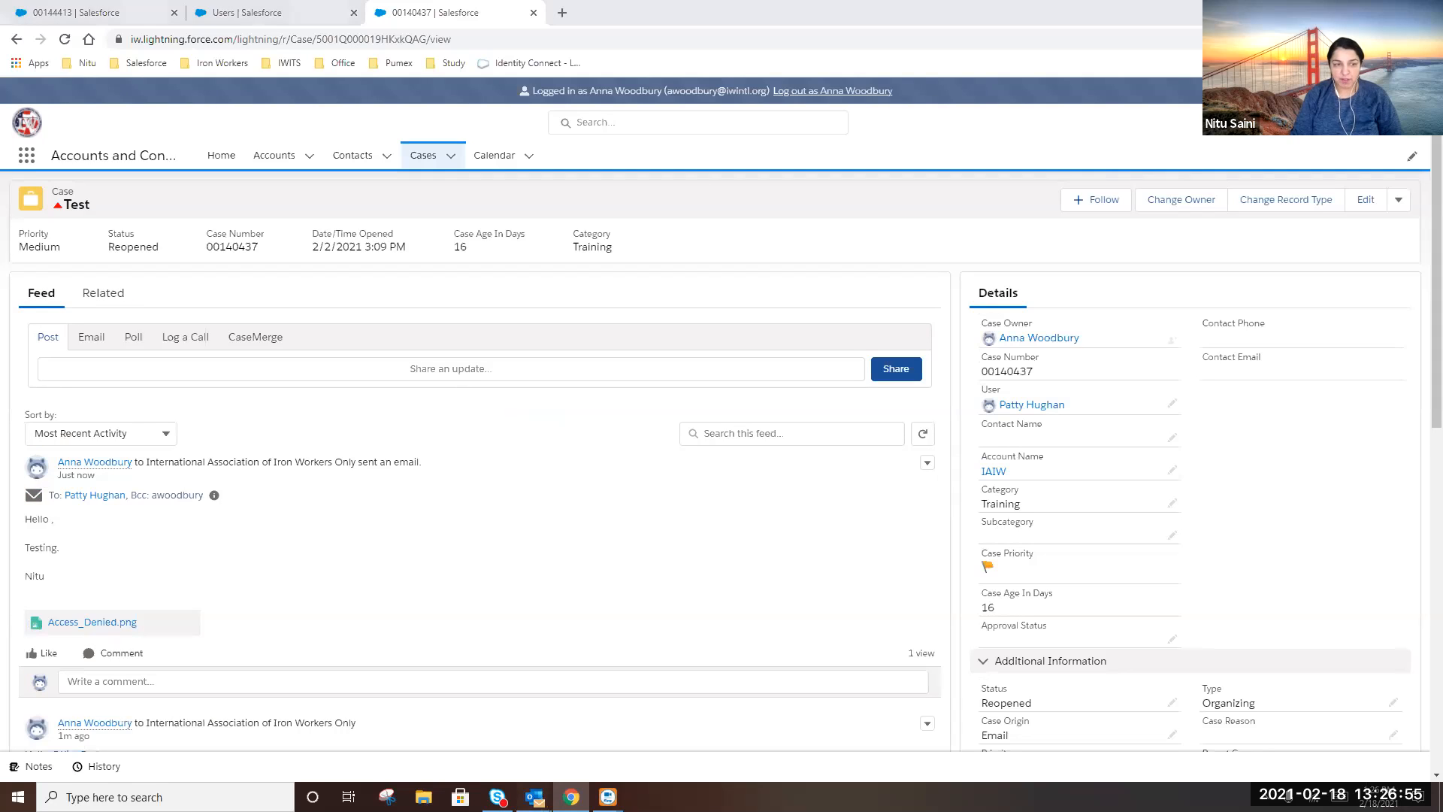
mouse_move(534, 795)
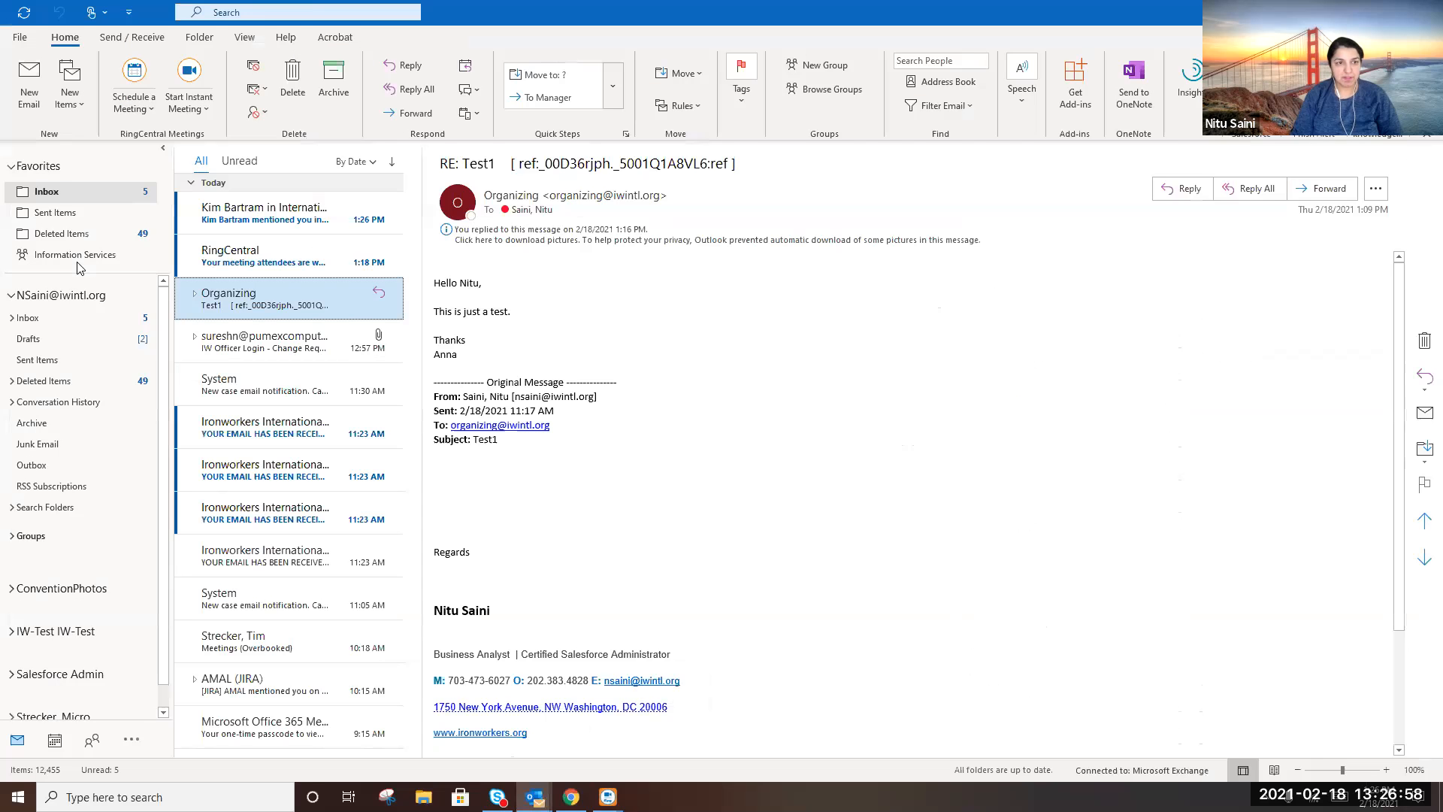
click(263, 224)
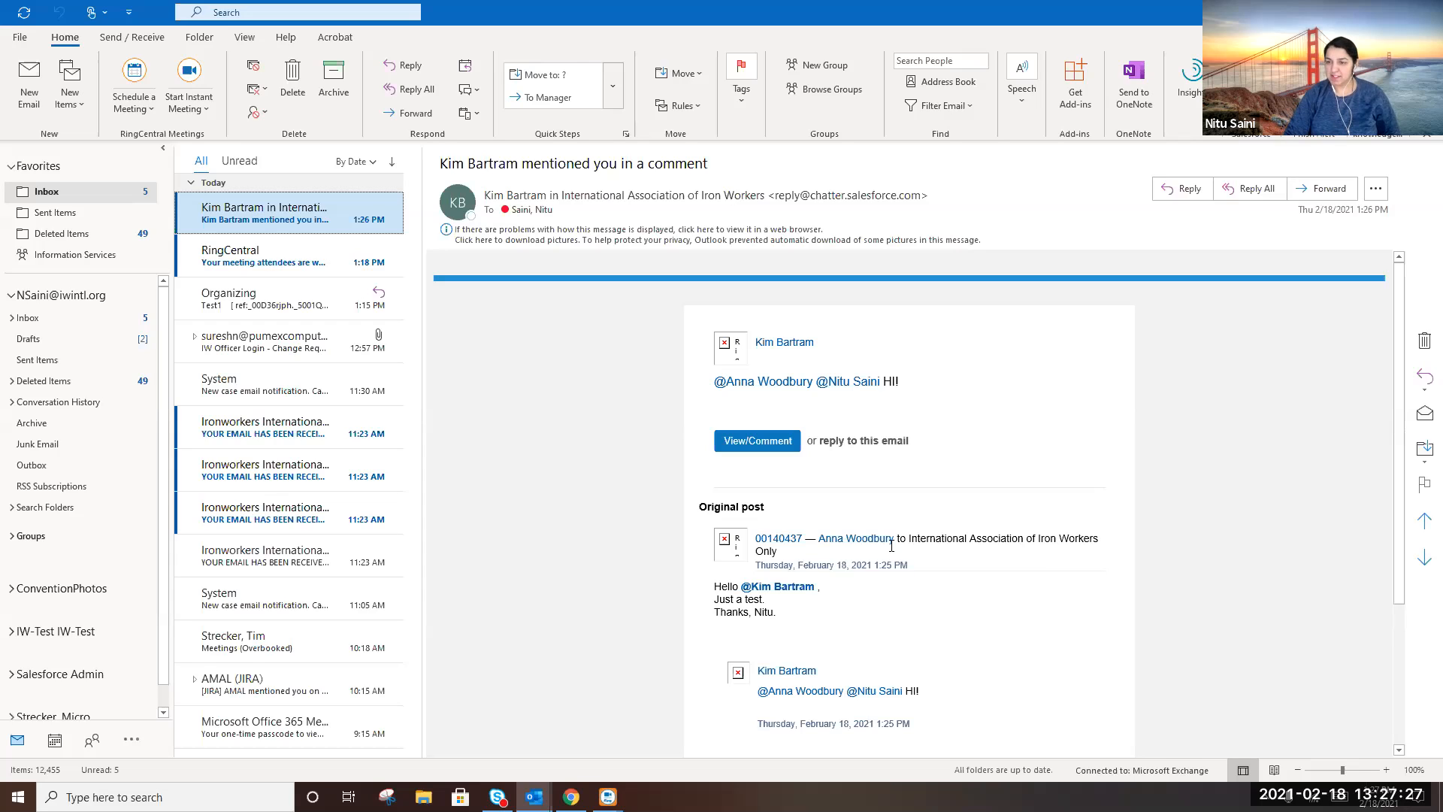
Follow the notification's View/Comment link back to case 00140437 in Salesforce
click(757, 443)
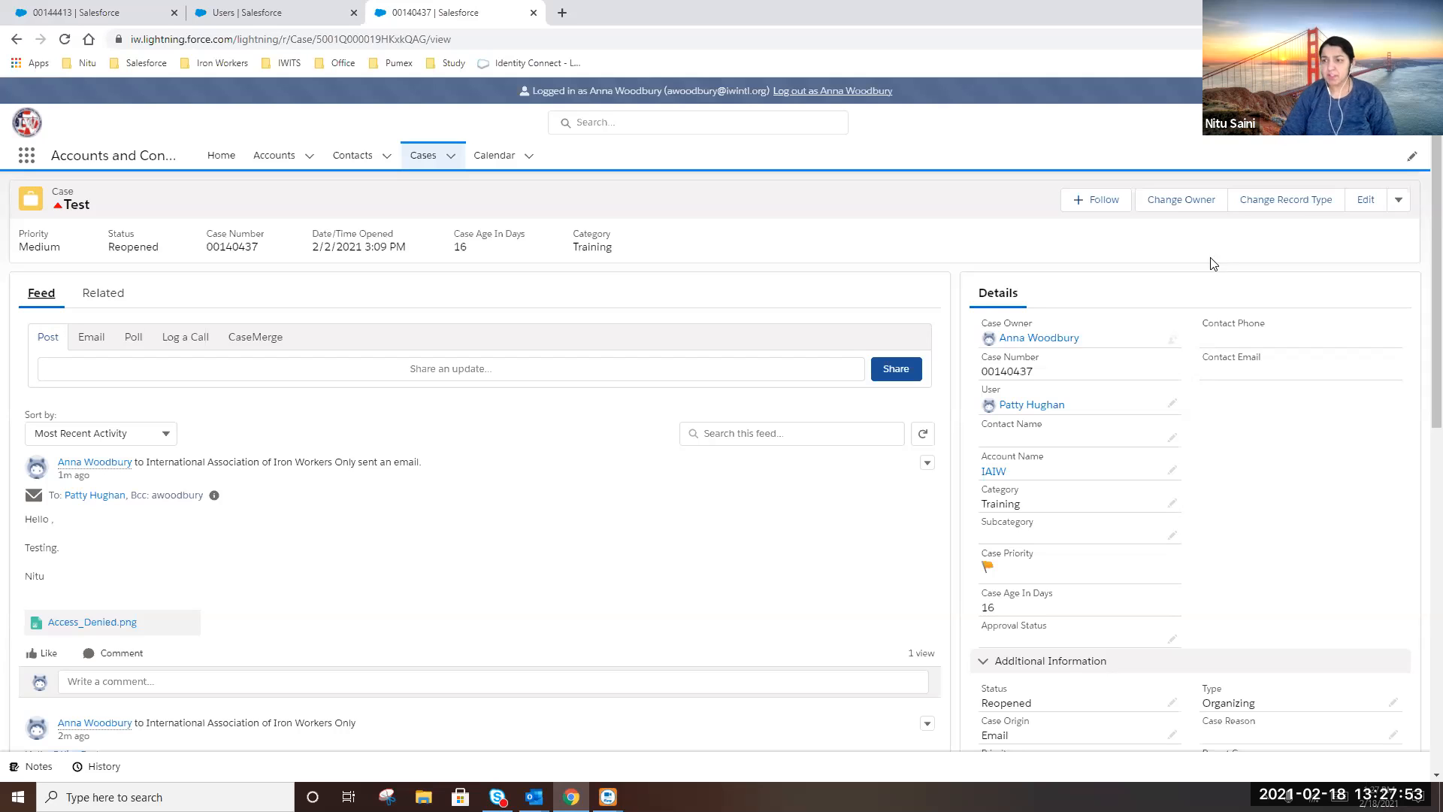
Submit the Test case for approval with the comment 'This is just a test.'
click(1396, 203)
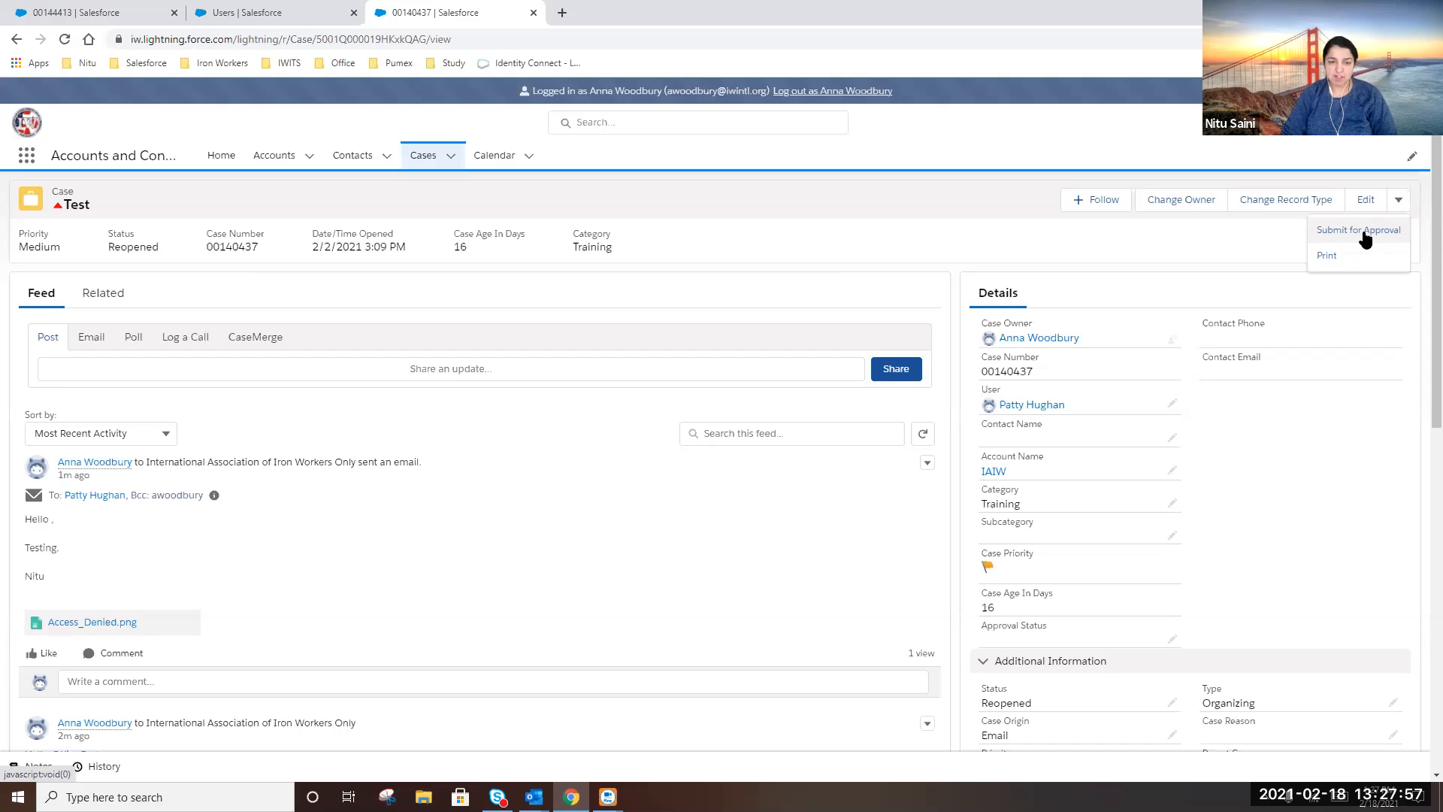
click(1367, 238)
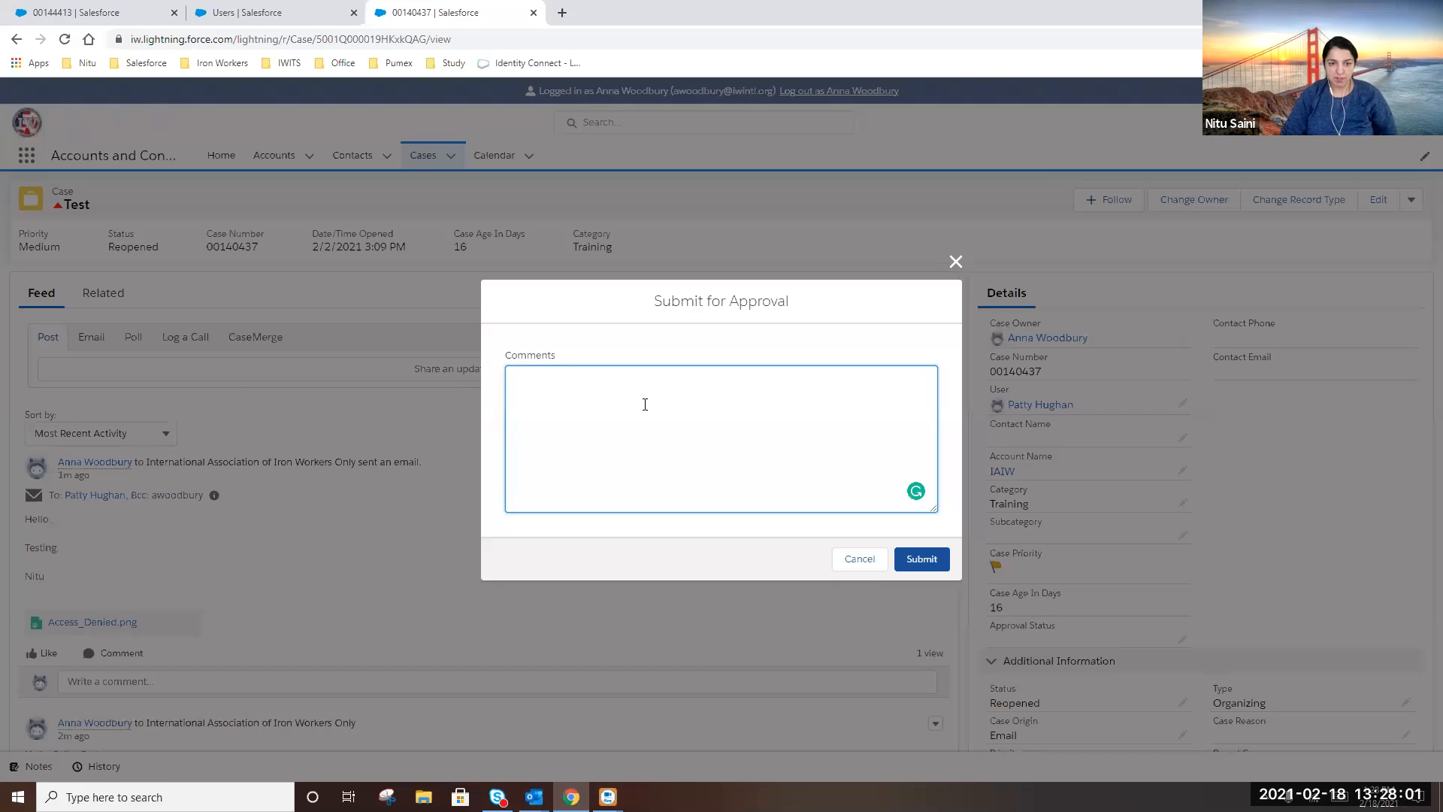
text(This i)
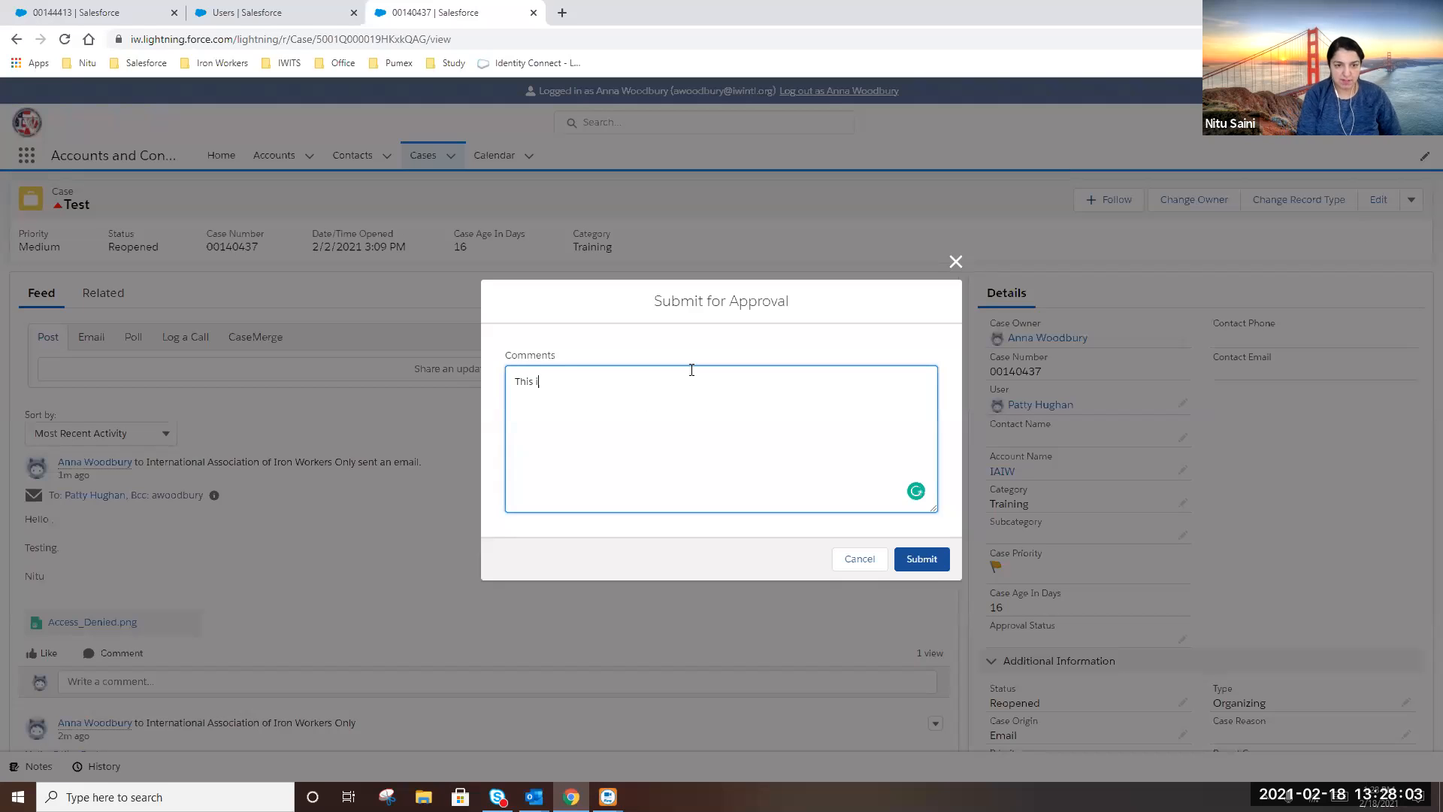
text(s just a test.)
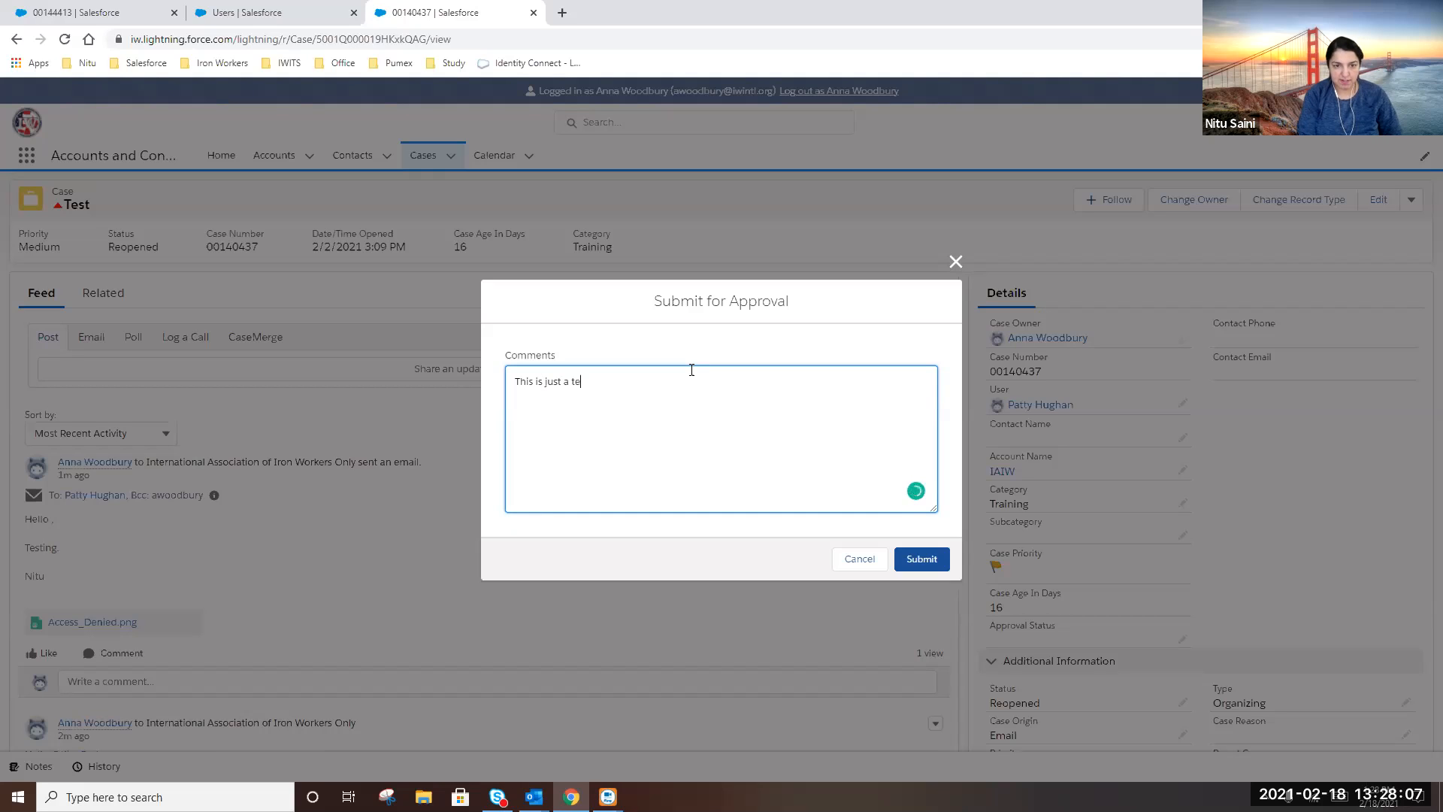
click(929, 562)
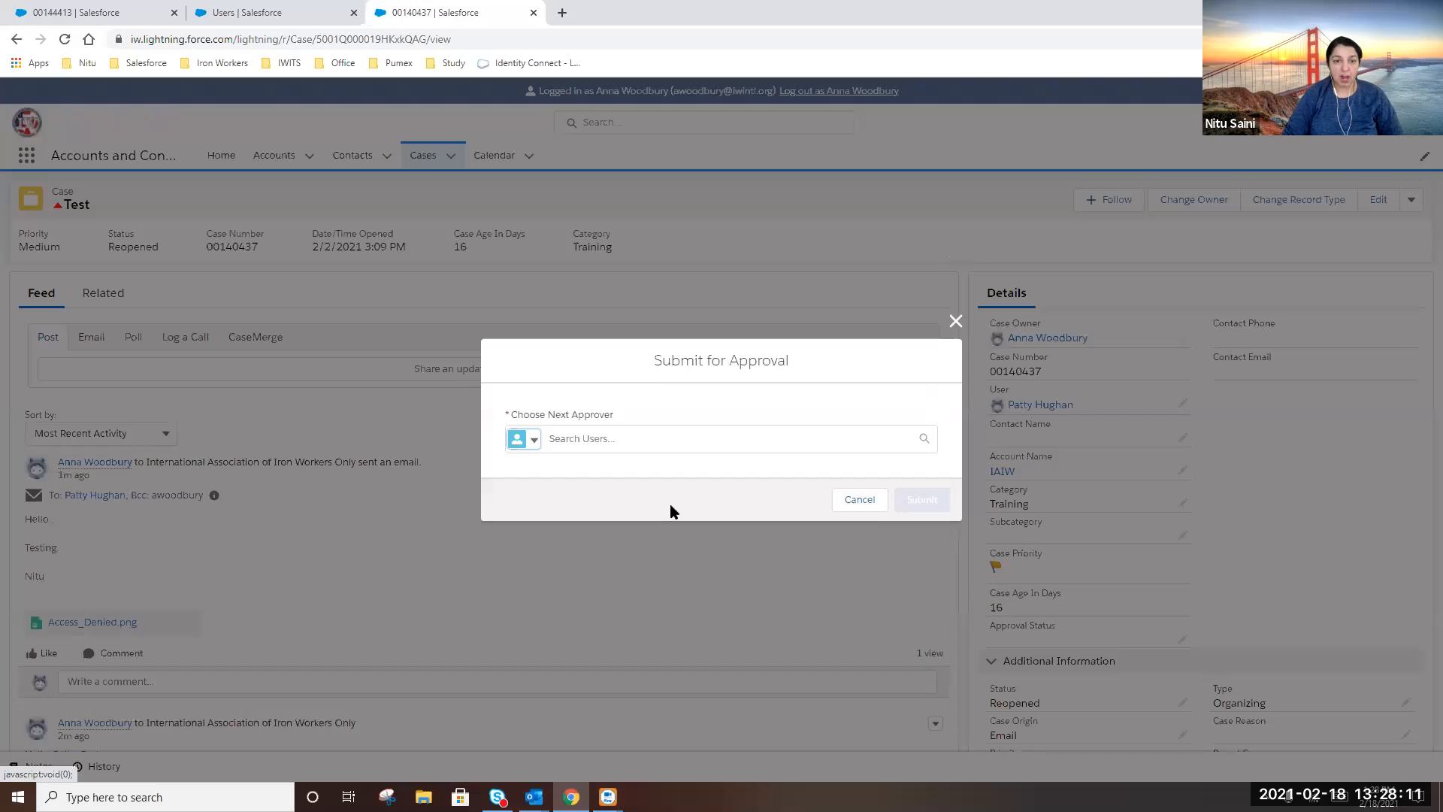
Choose the assistant director of organizing as the next approver and submit the request
click(588, 442)
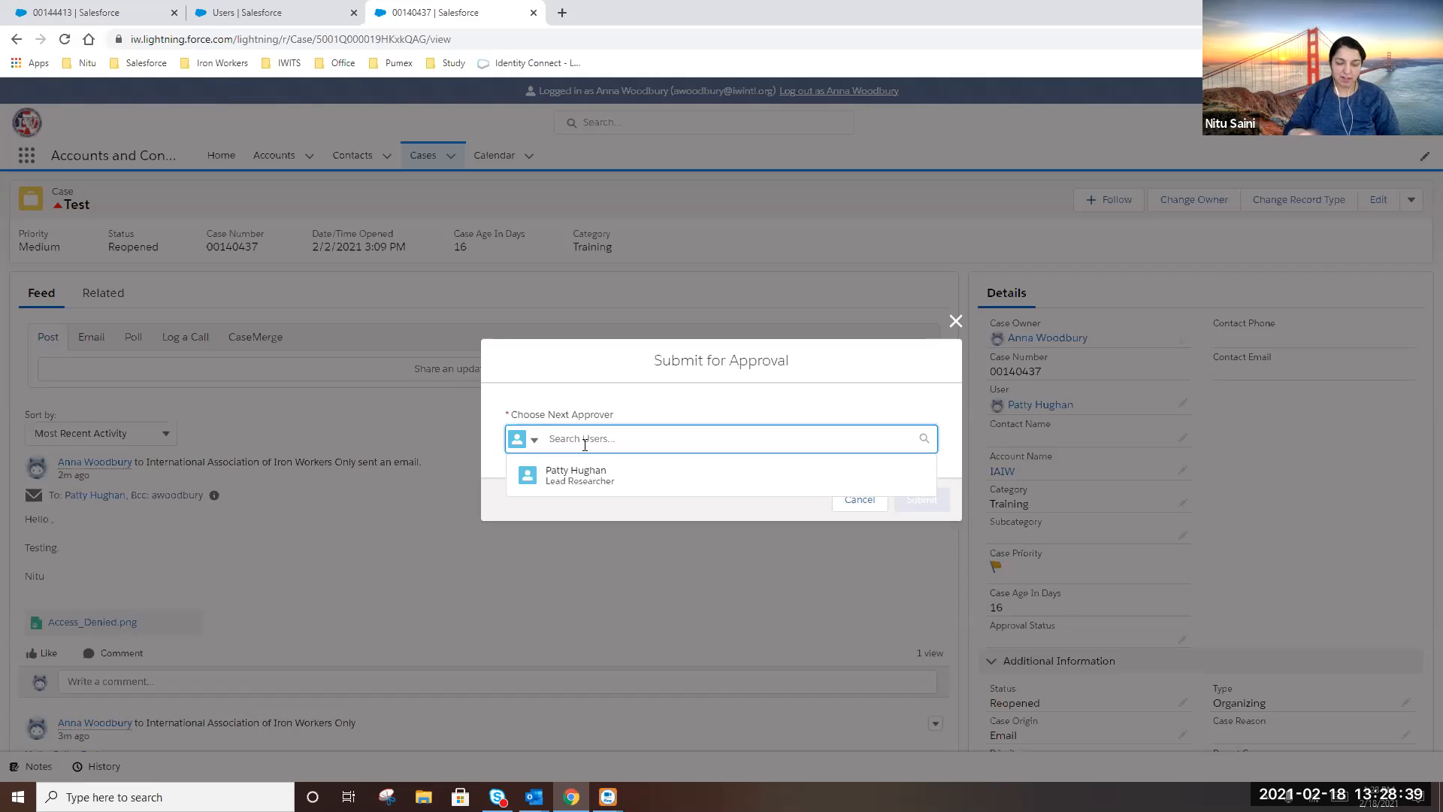
text(chris)
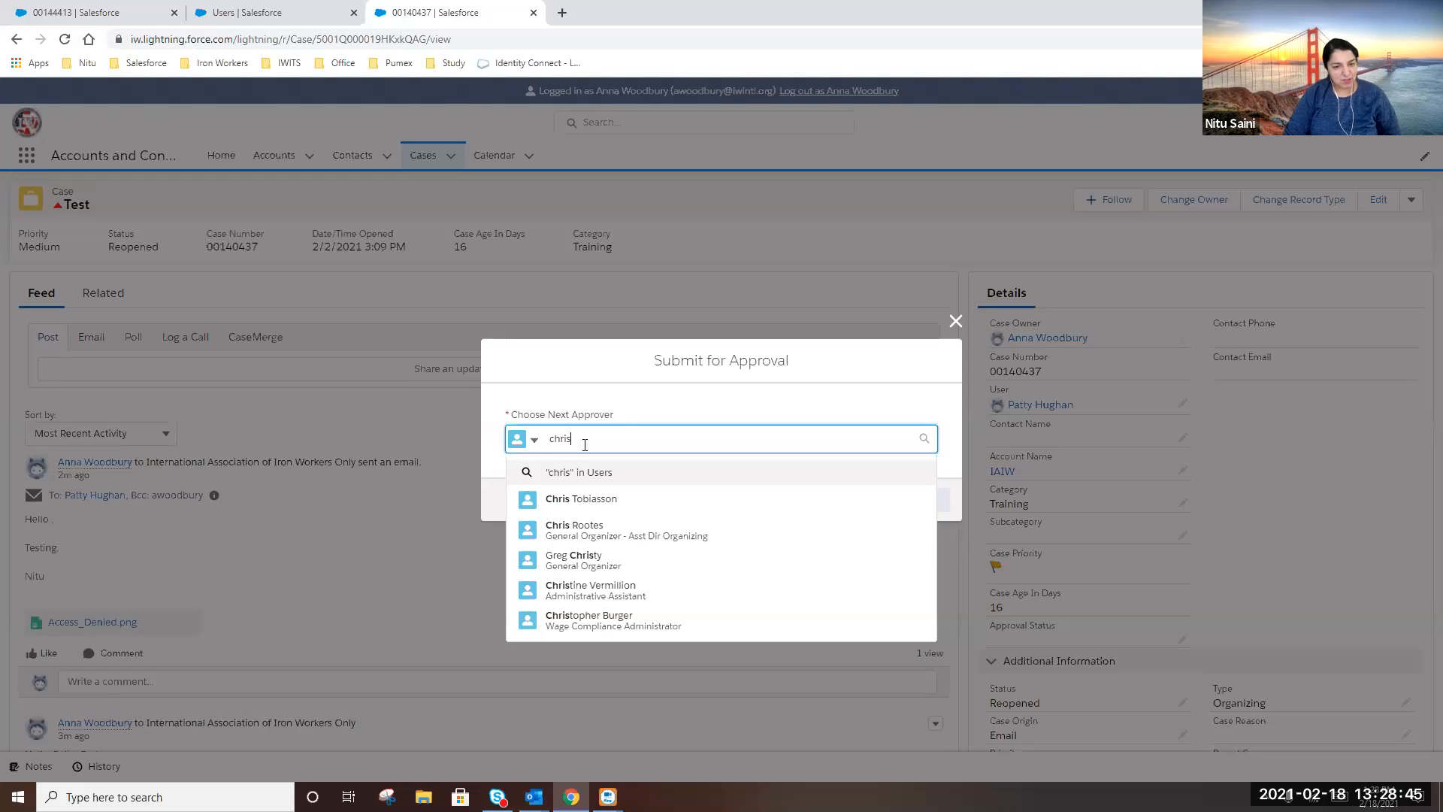
click(581, 527)
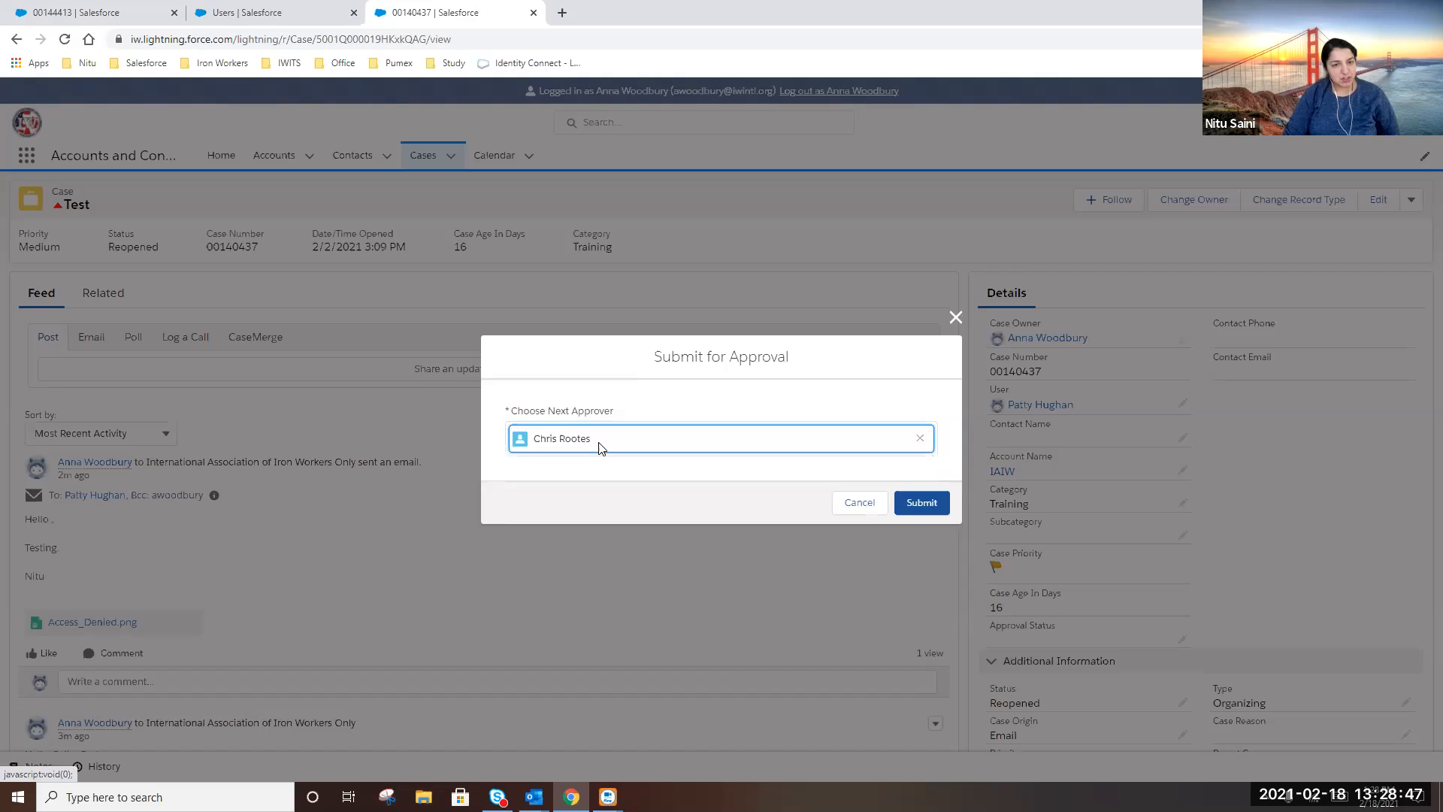
click(930, 509)
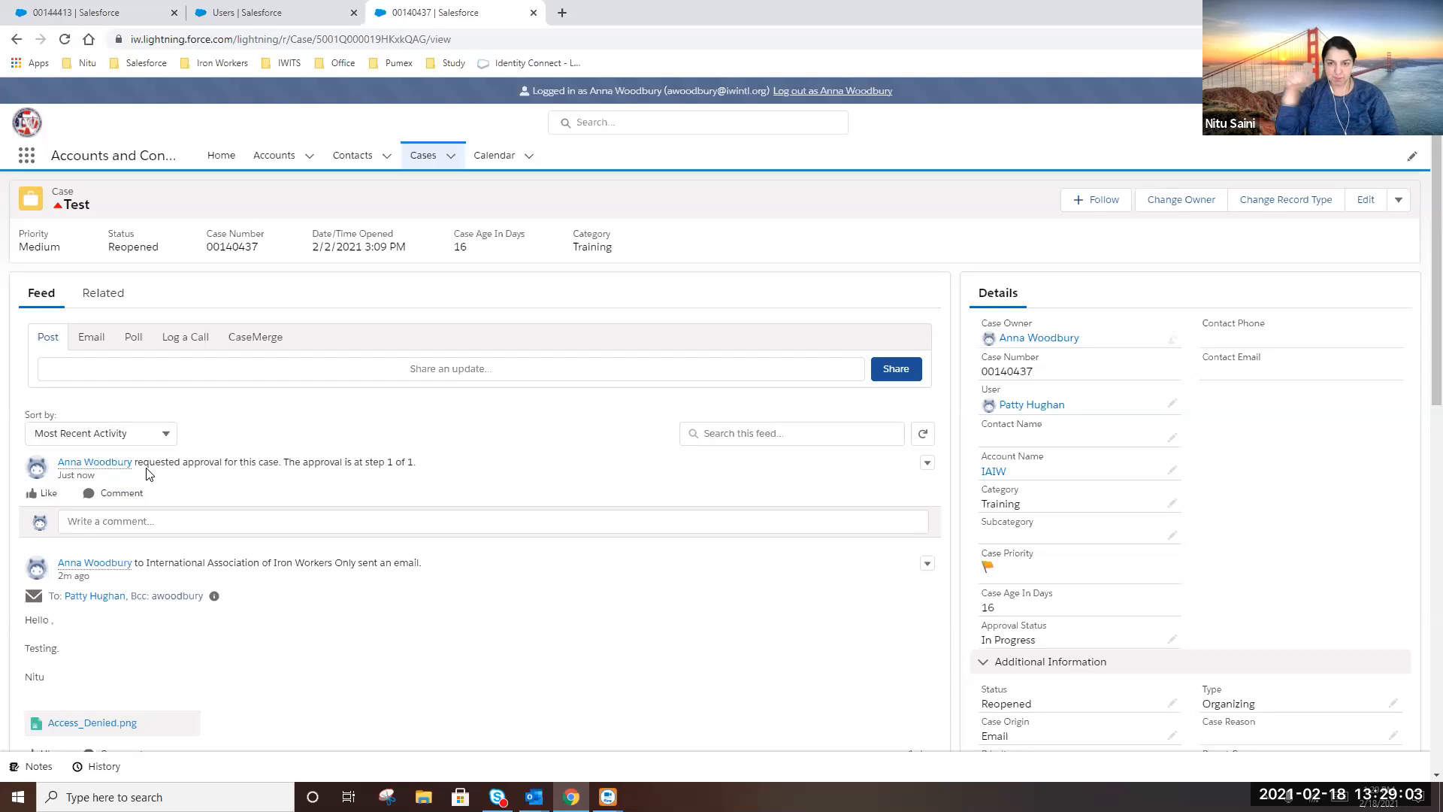
Show the case's Approval History related list, with Step 1 pending and the record locked
click(106, 299)
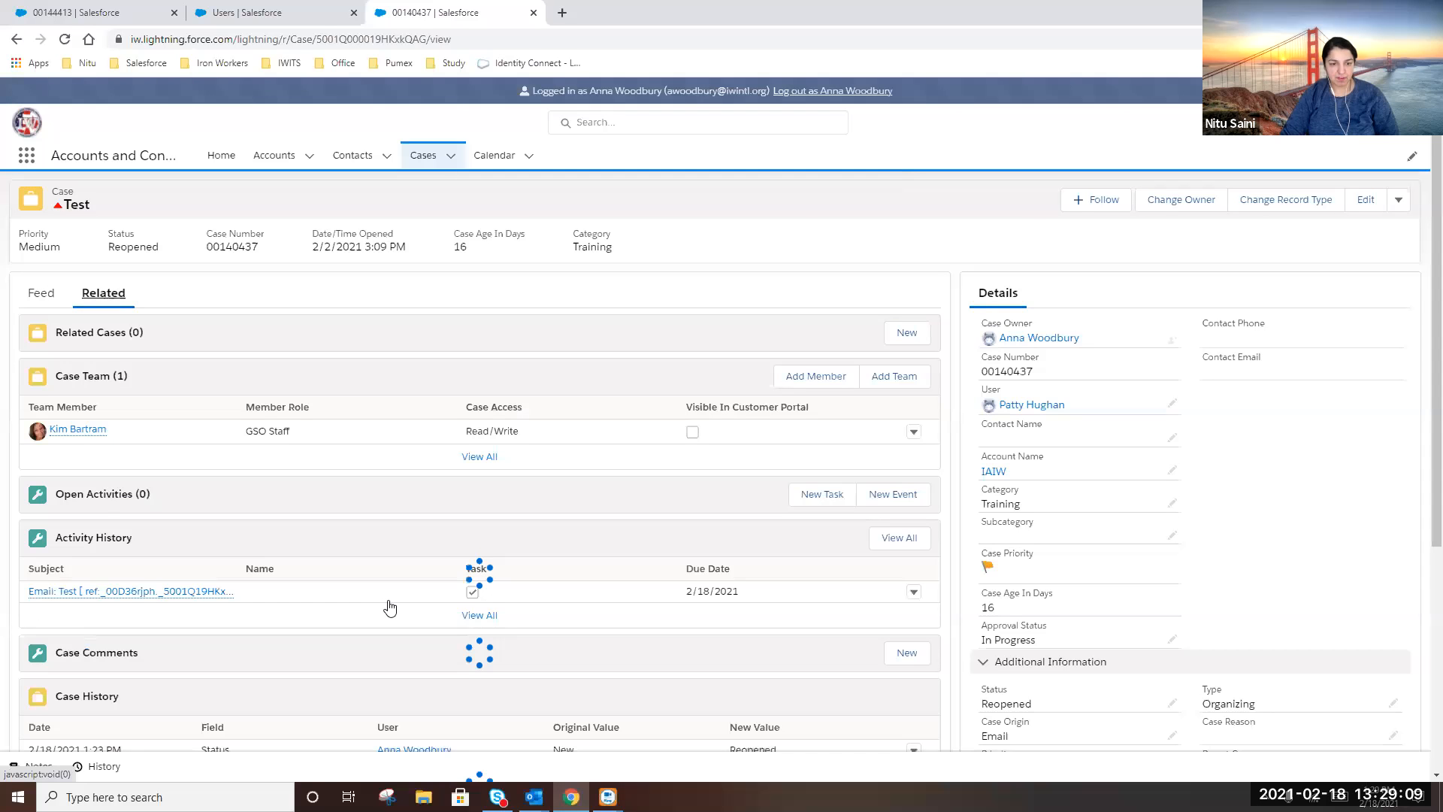
scroll(390, 608, down, 3)
scroll(390, 606, down, 3)
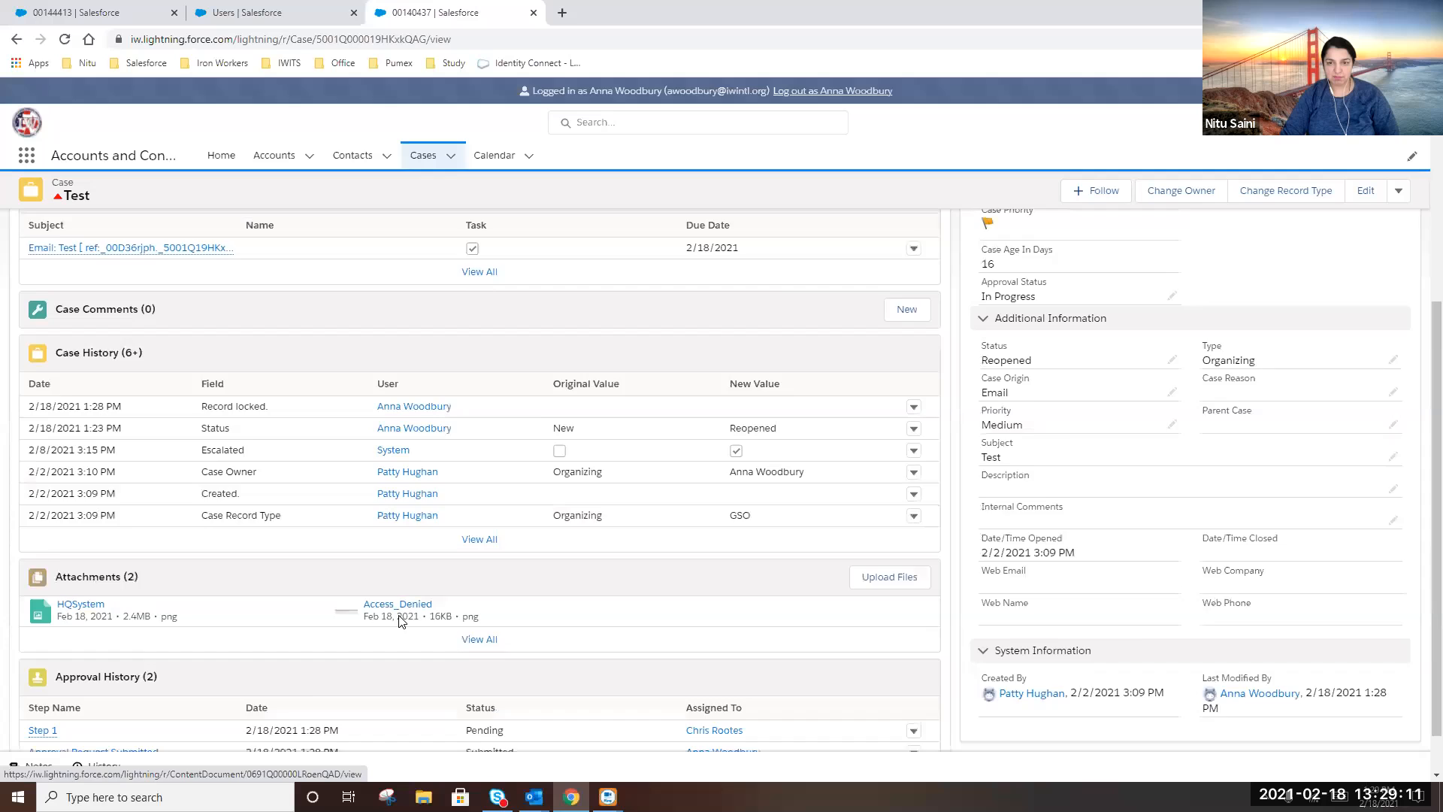
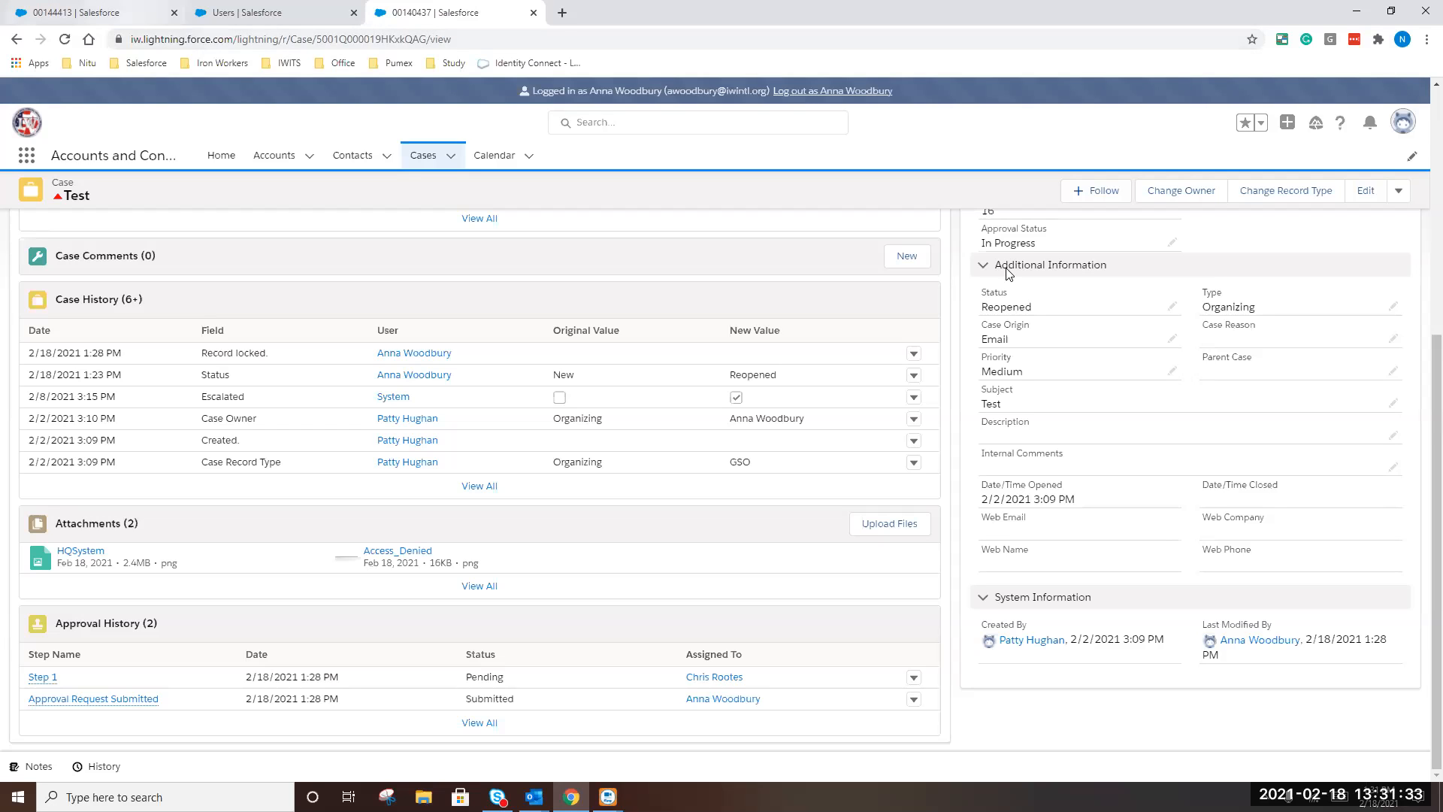
Try reassigning the Test case to a researcher user; dismiss the resulting record-locked error
scroll(1222, 192, up, 2)
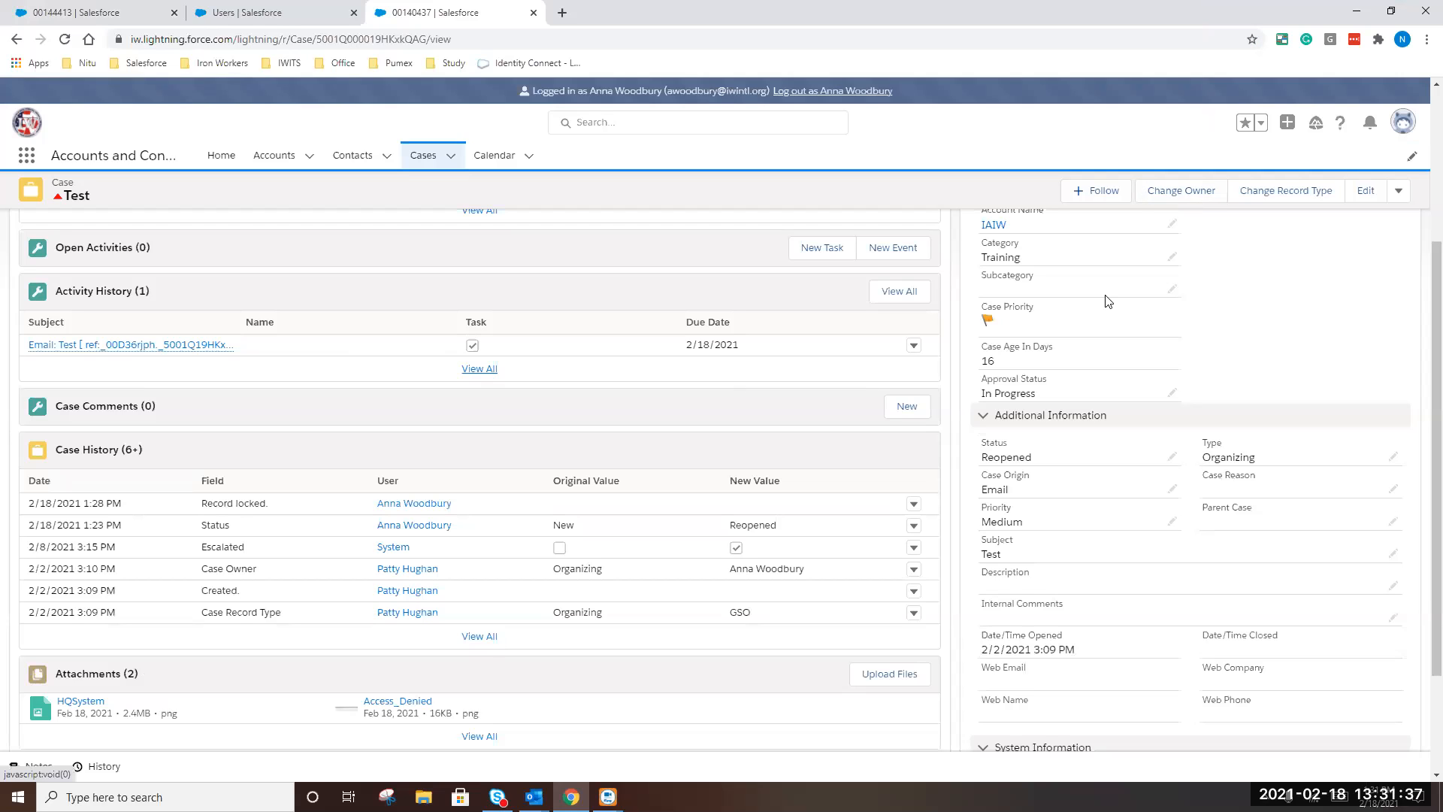
click(1203, 196)
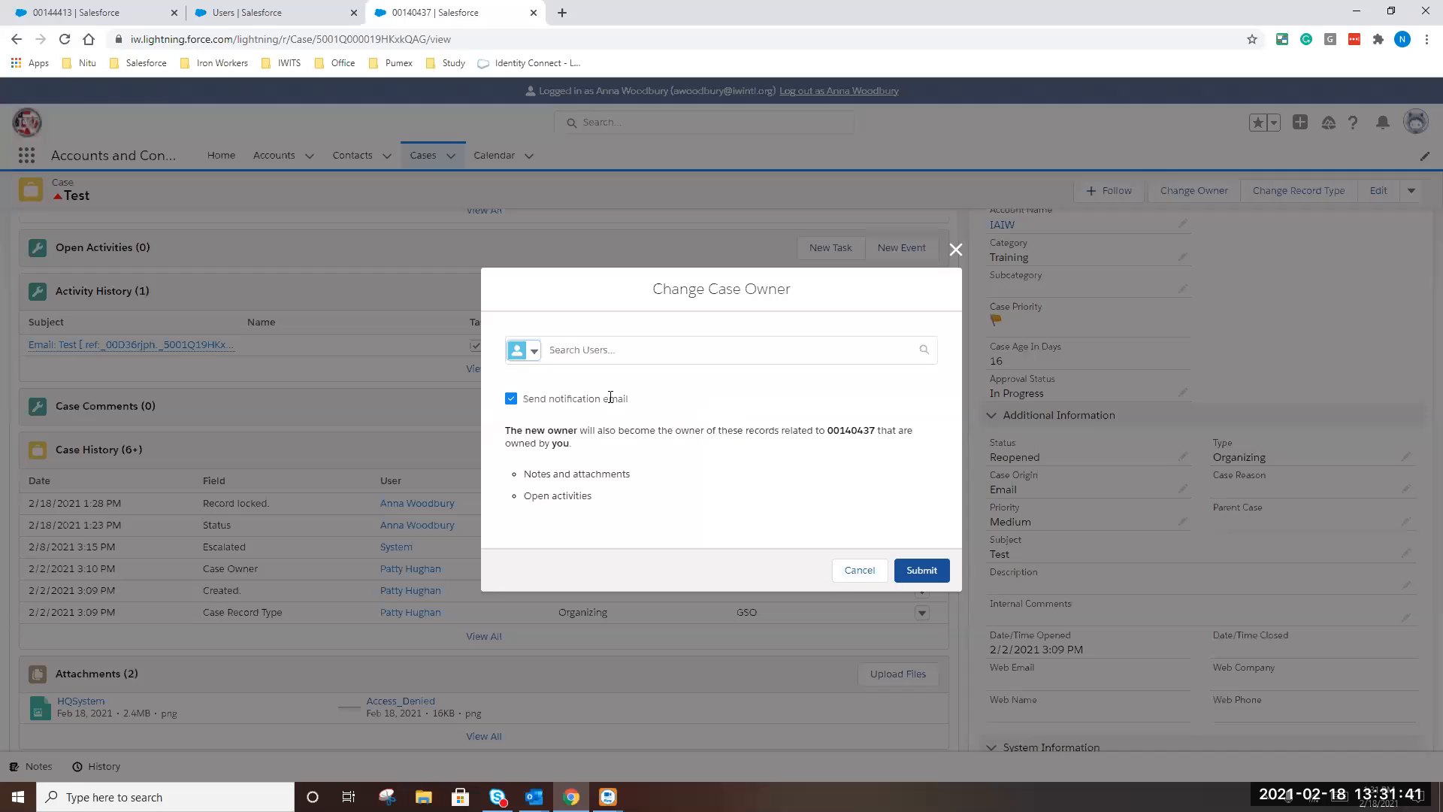
click(614, 352)
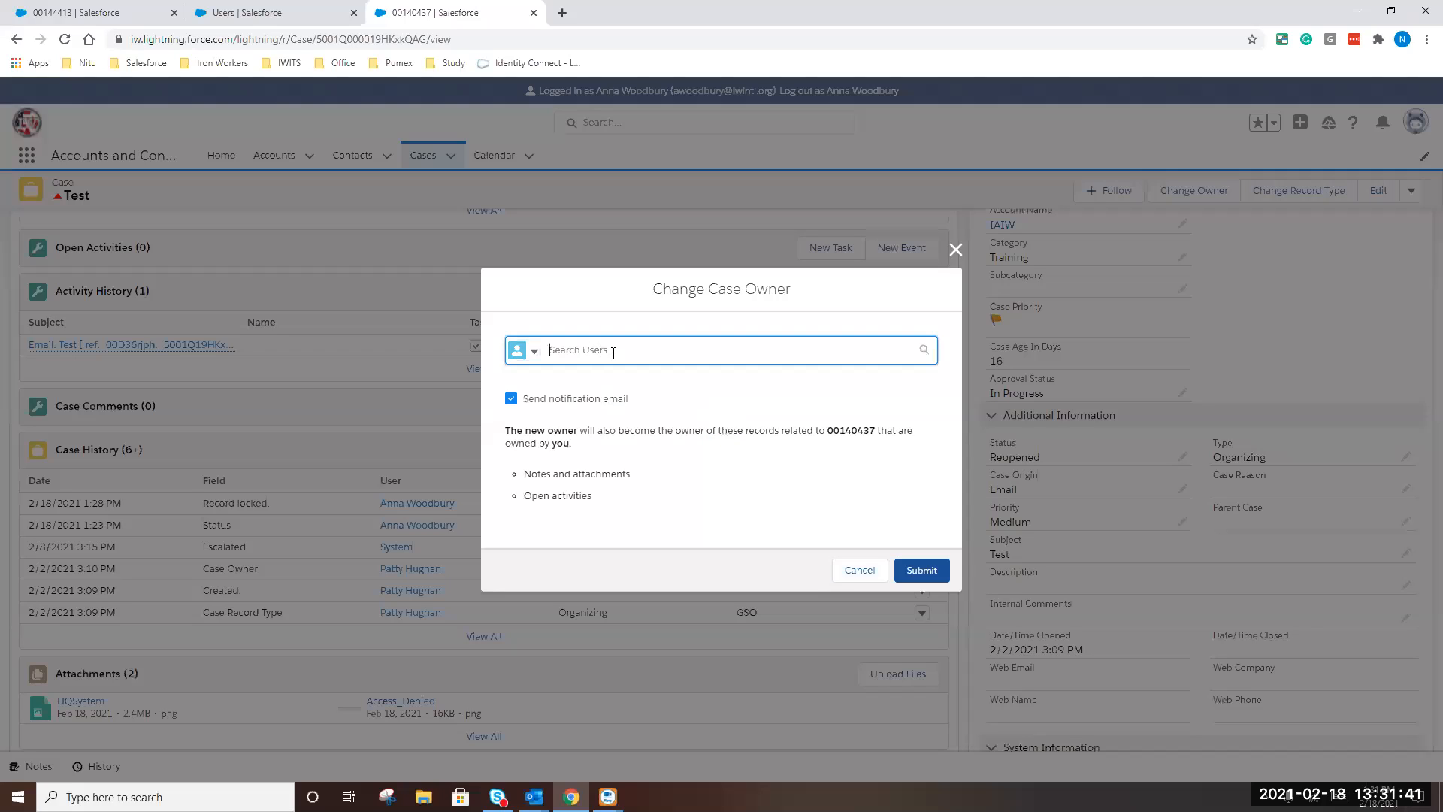
text(tom)
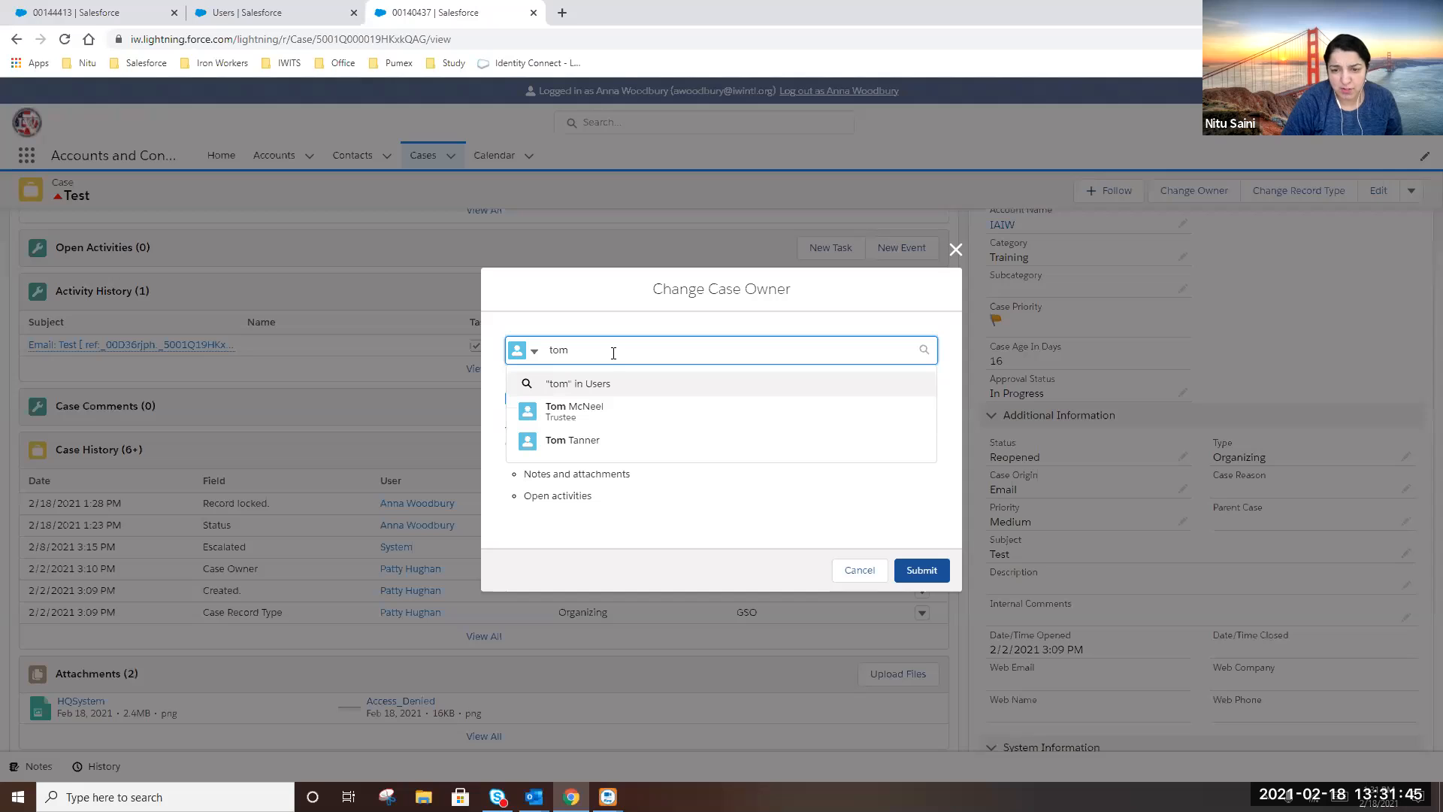
key(BackSpace)
key(BackSpace)
key(BackSpace)
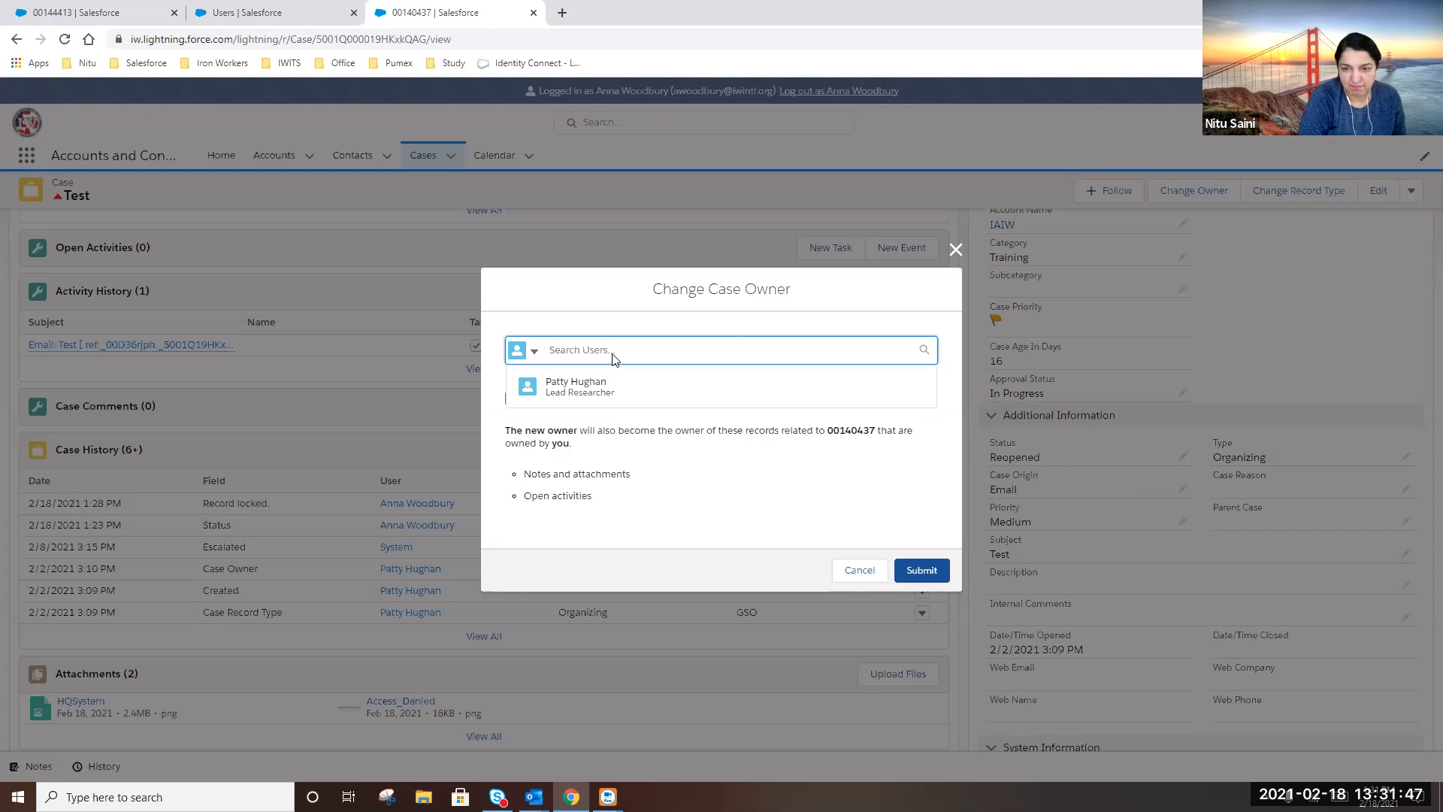
text(pearson)
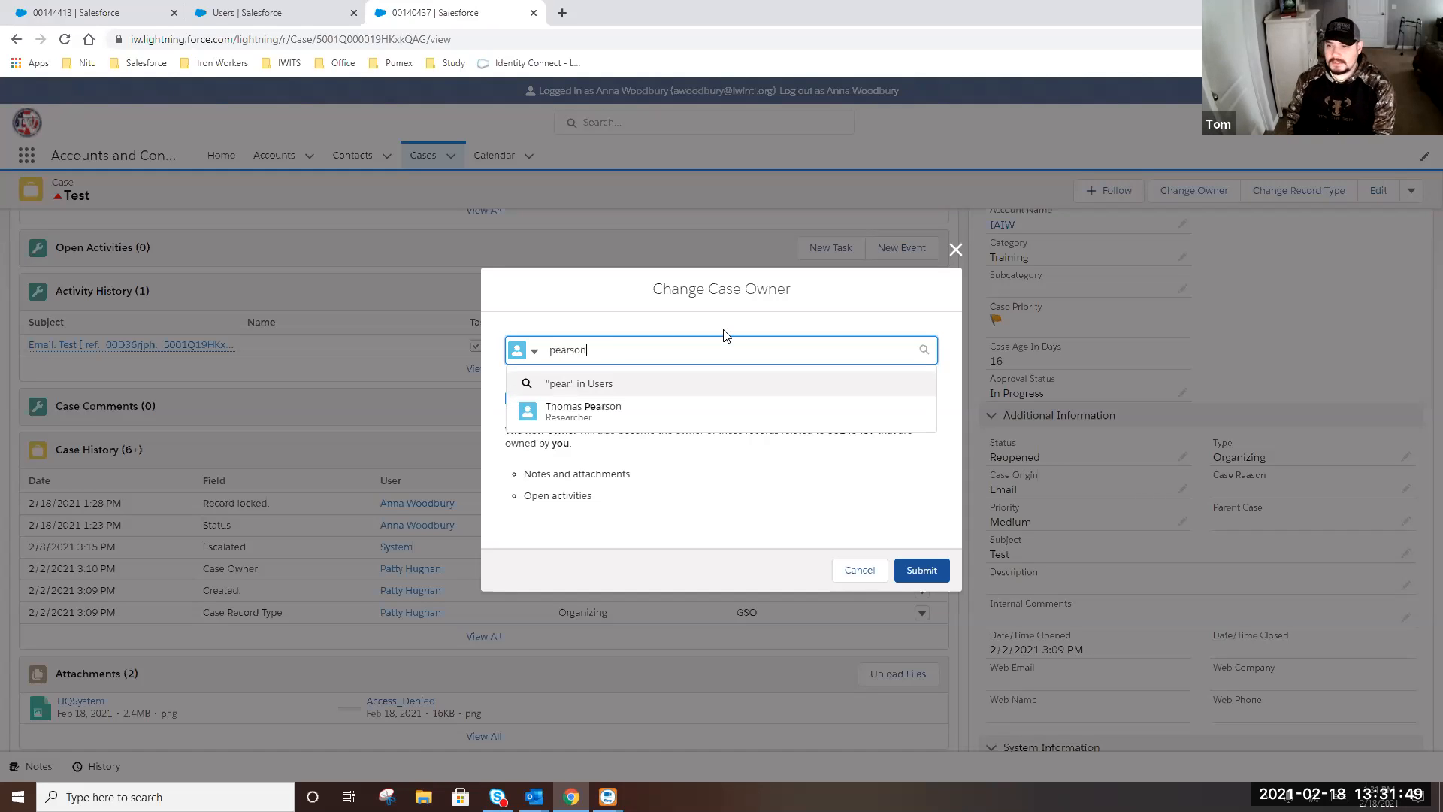
click(600, 411)
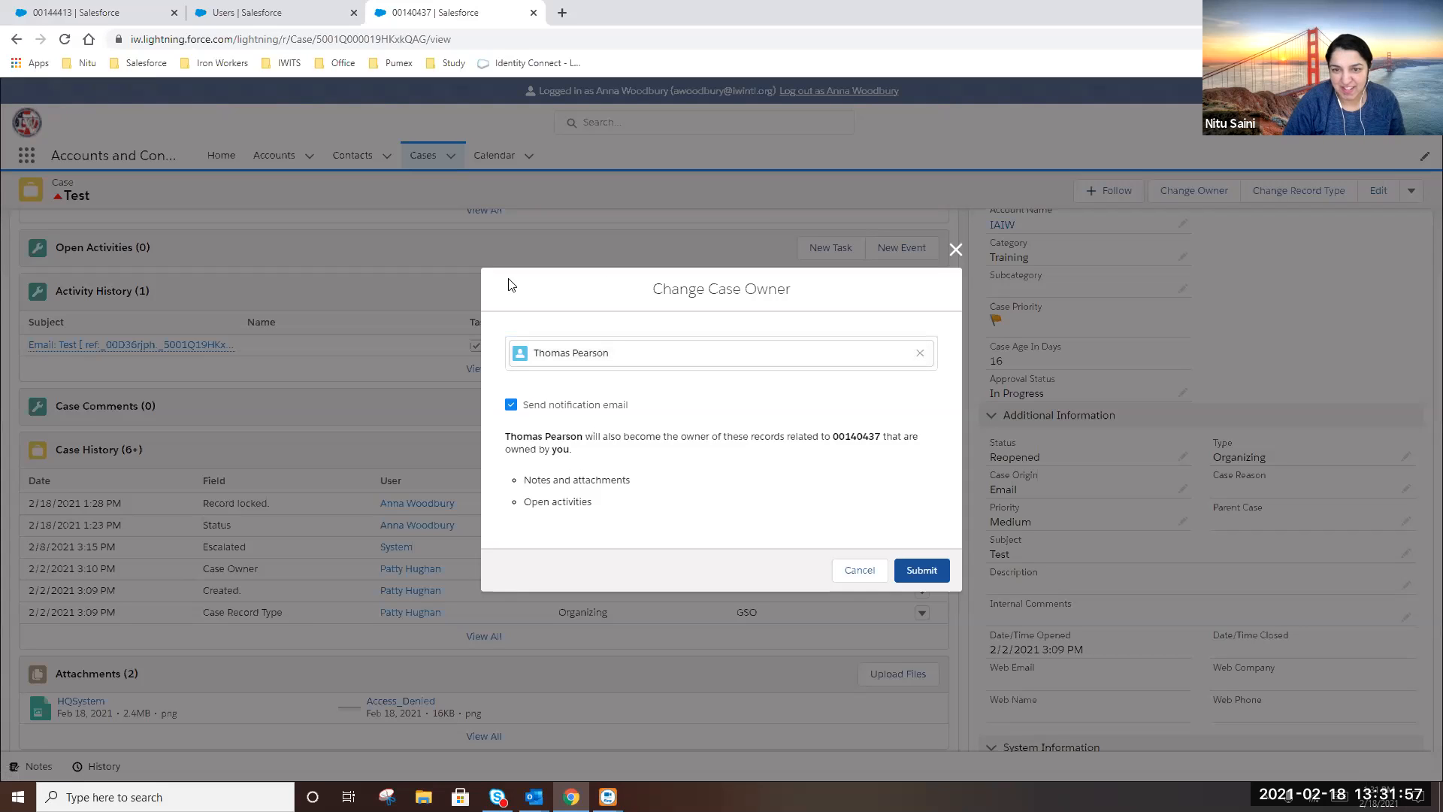
click(928, 573)
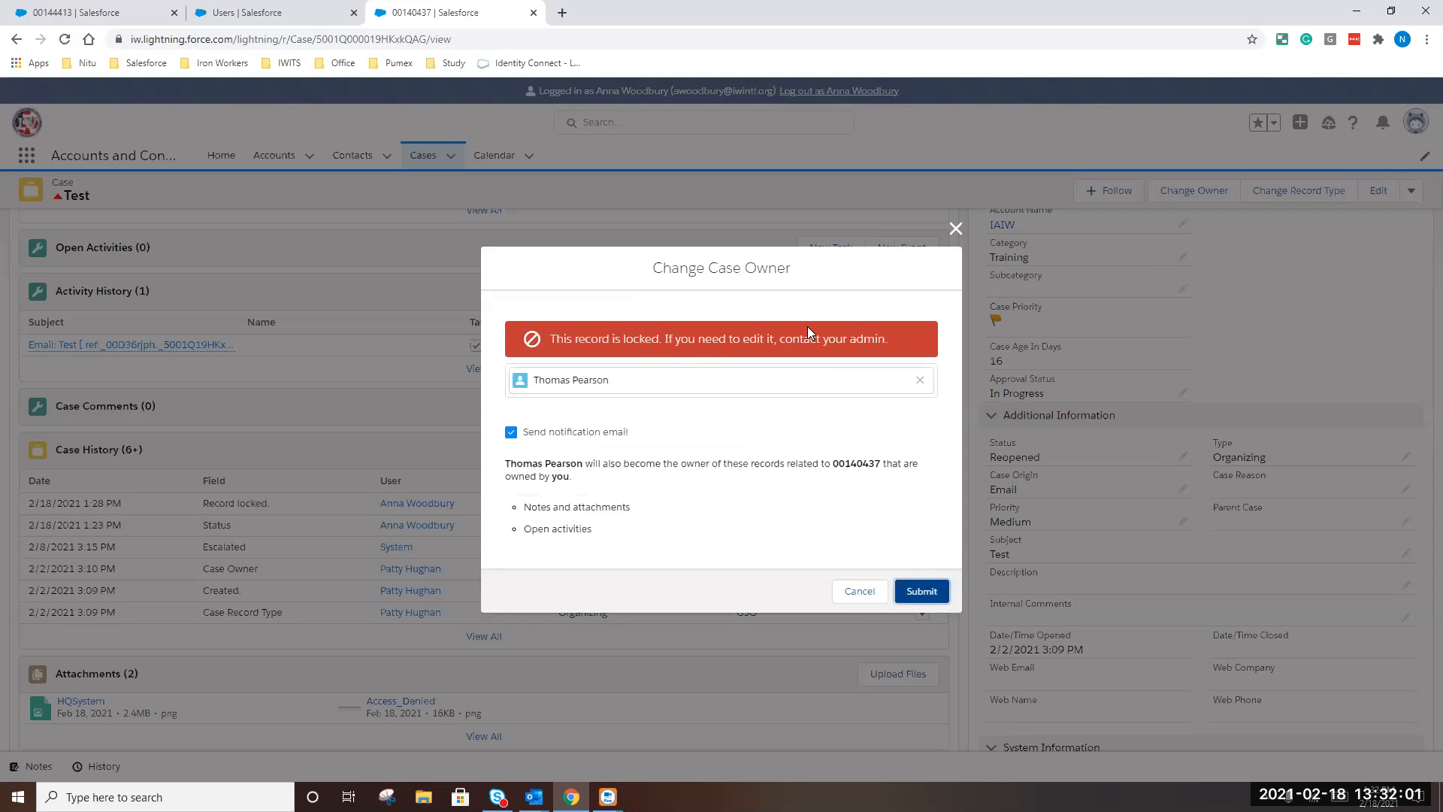
click(858, 592)
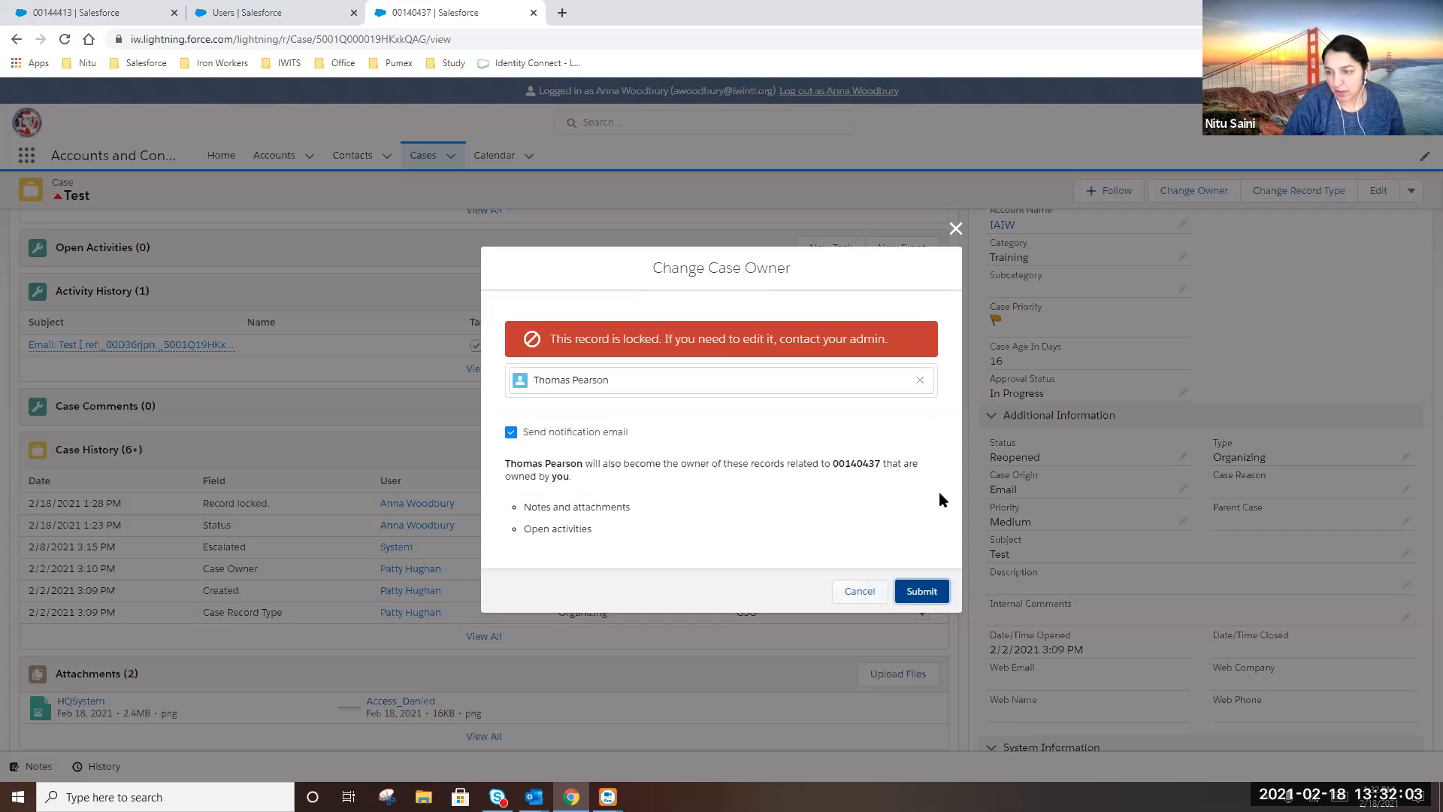
scroll(445, 720, down, 2)
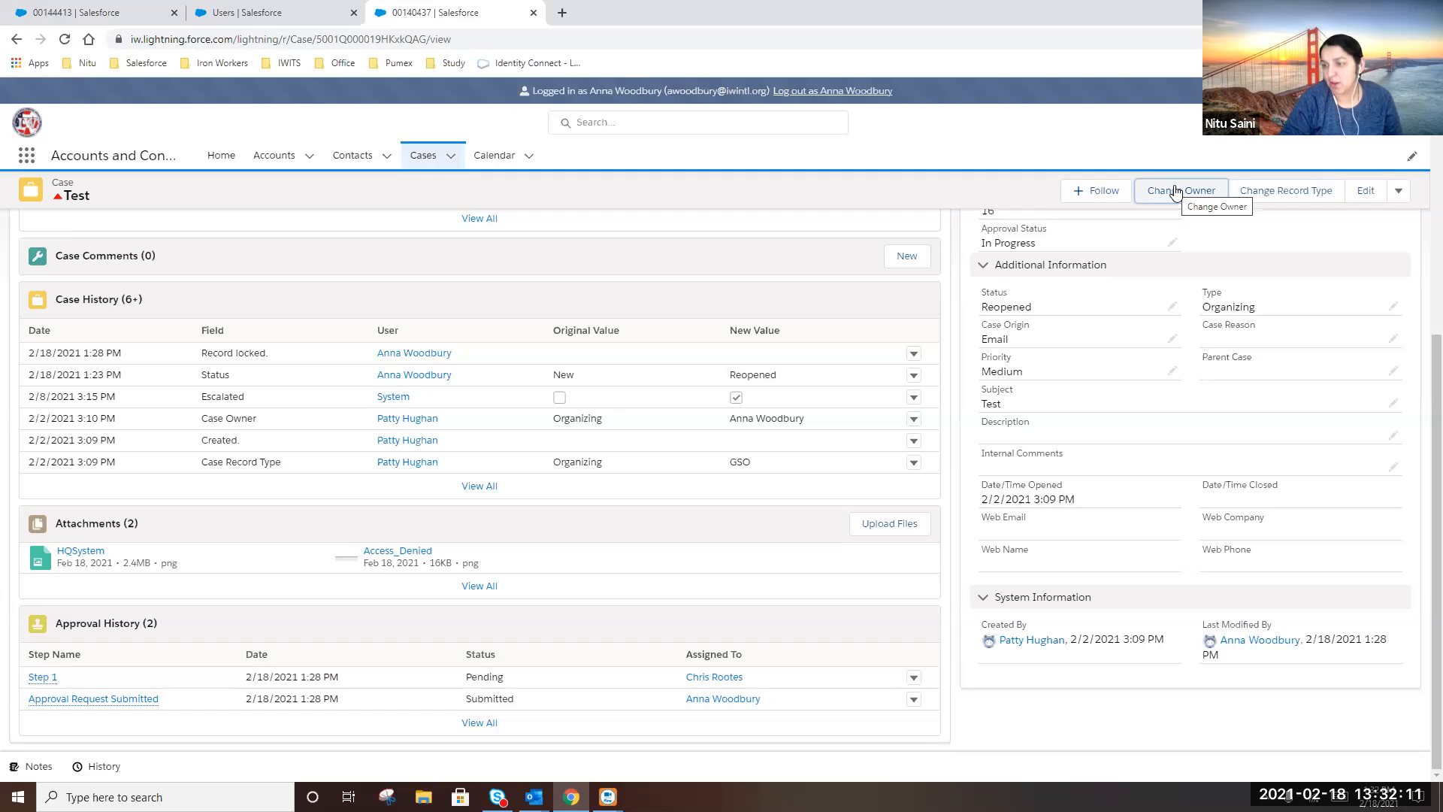
Review the posts in the Test case's activity feed, then go to Accounts
scroll(6, 572, up, 6)
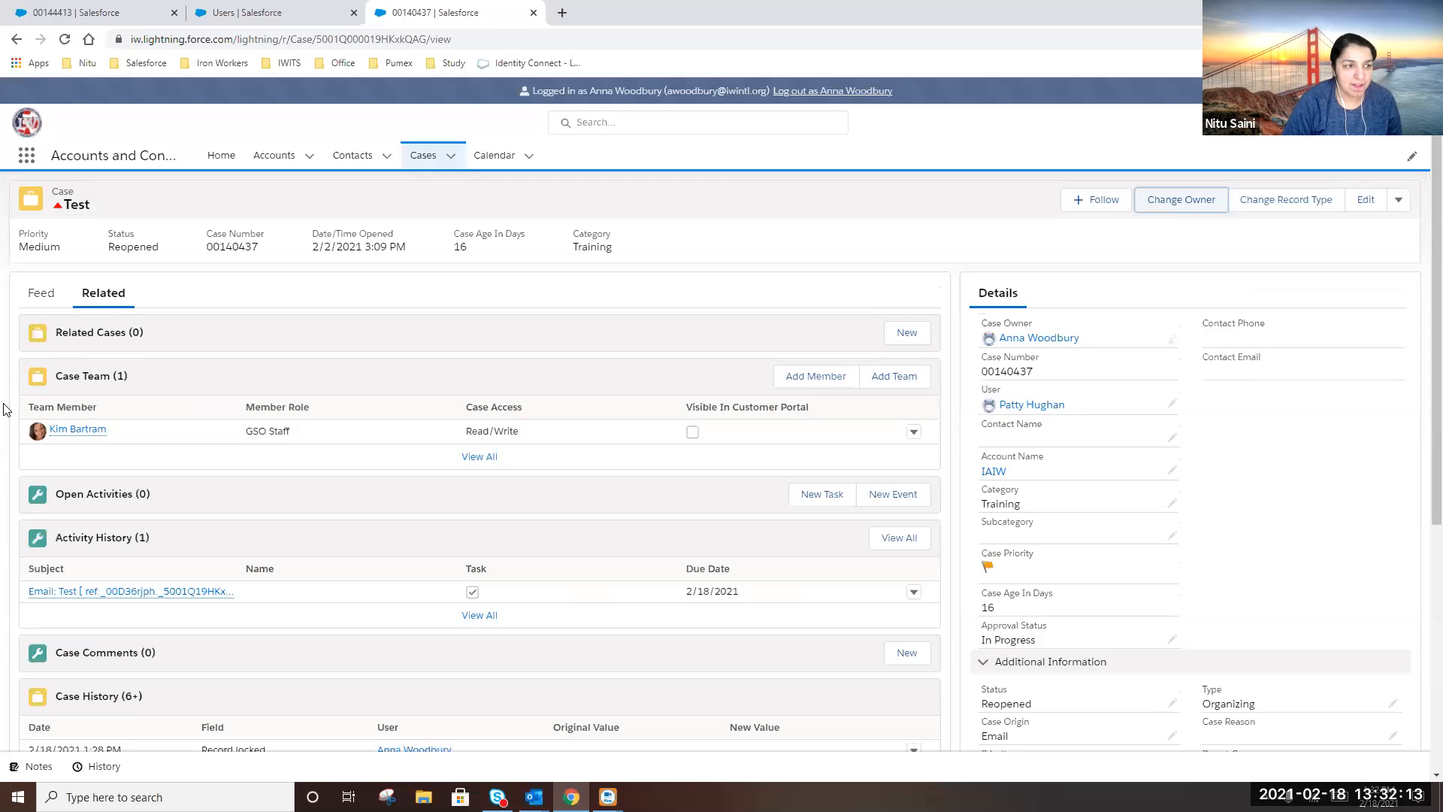
click(42, 295)
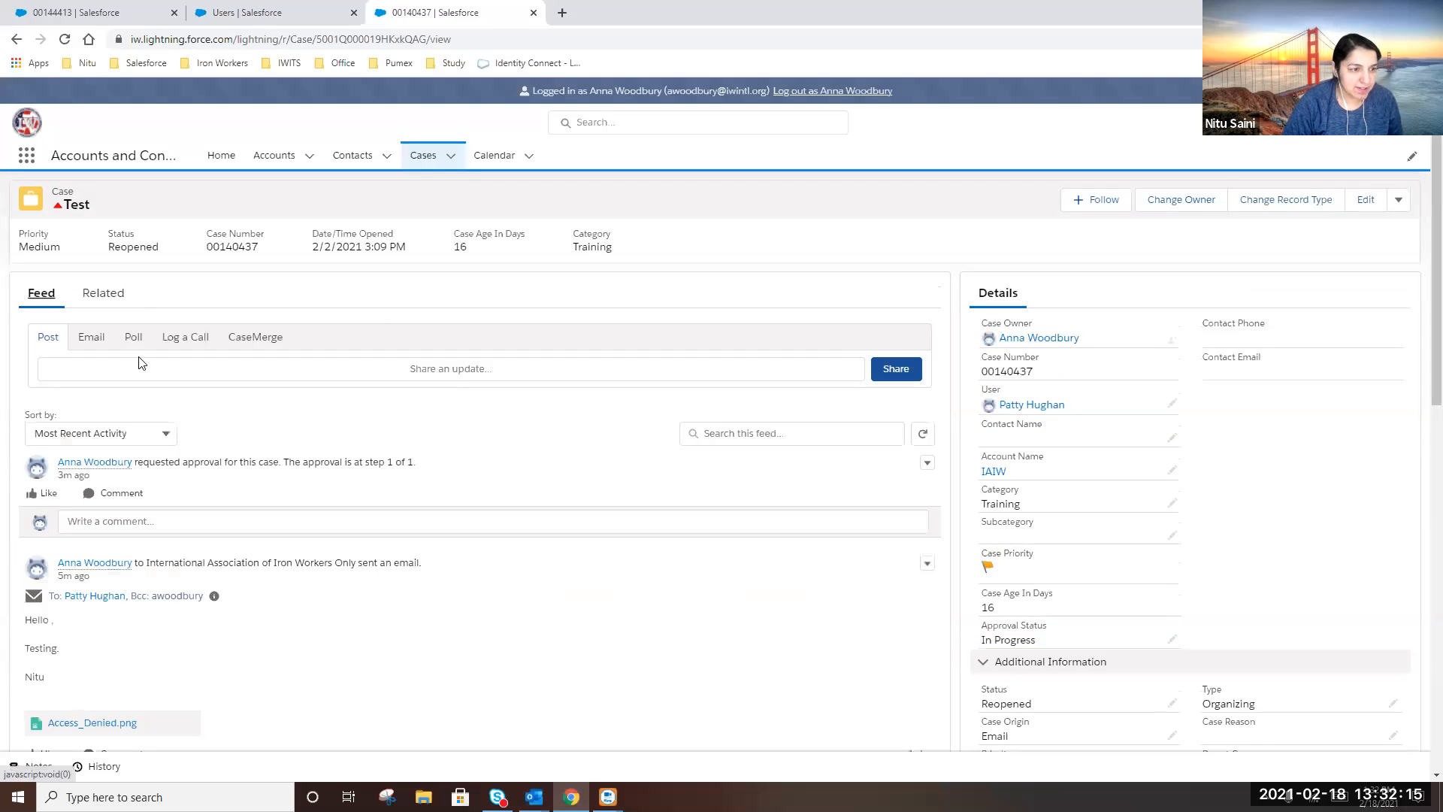
scroll(204, 368, down, 5)
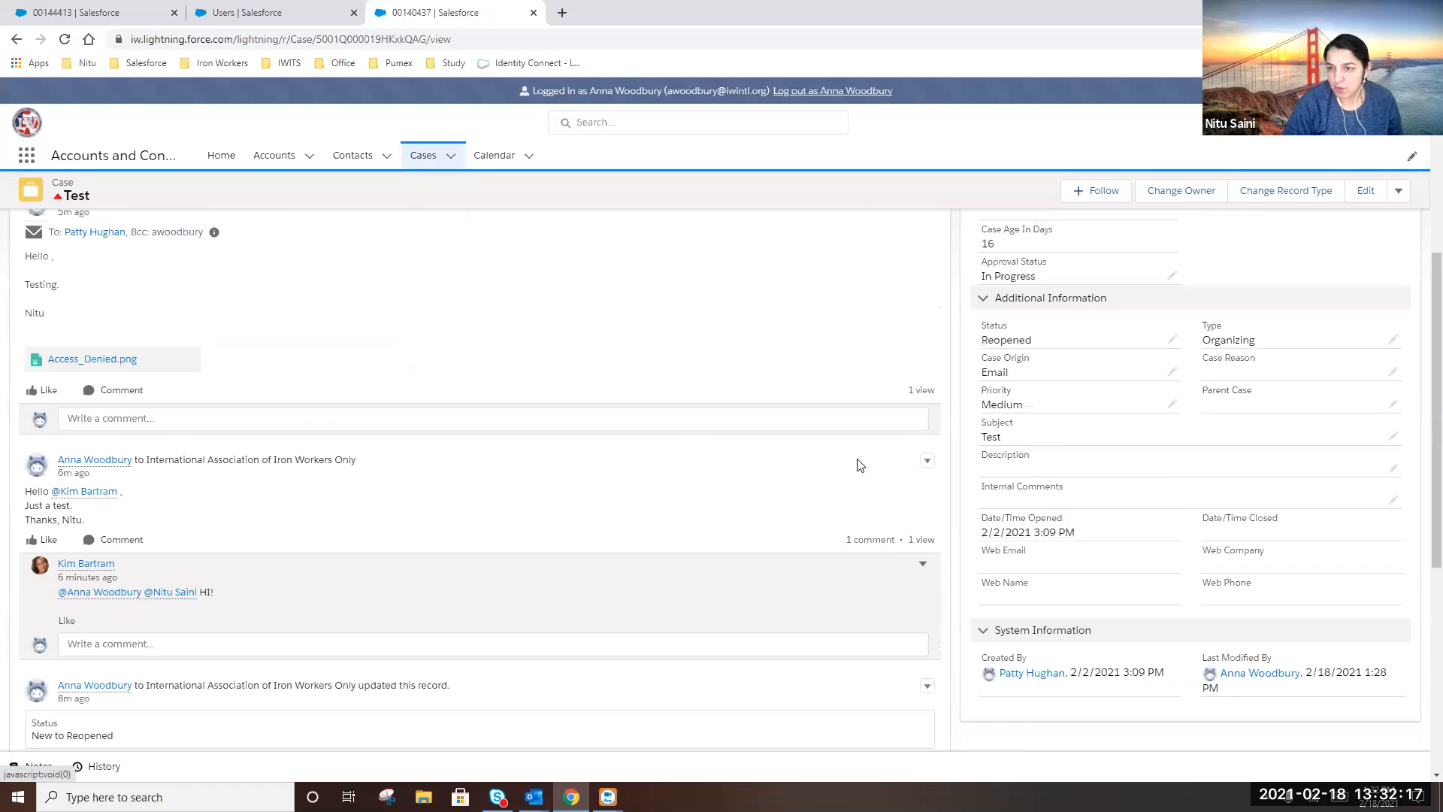
scroll(862, 465, up, 5)
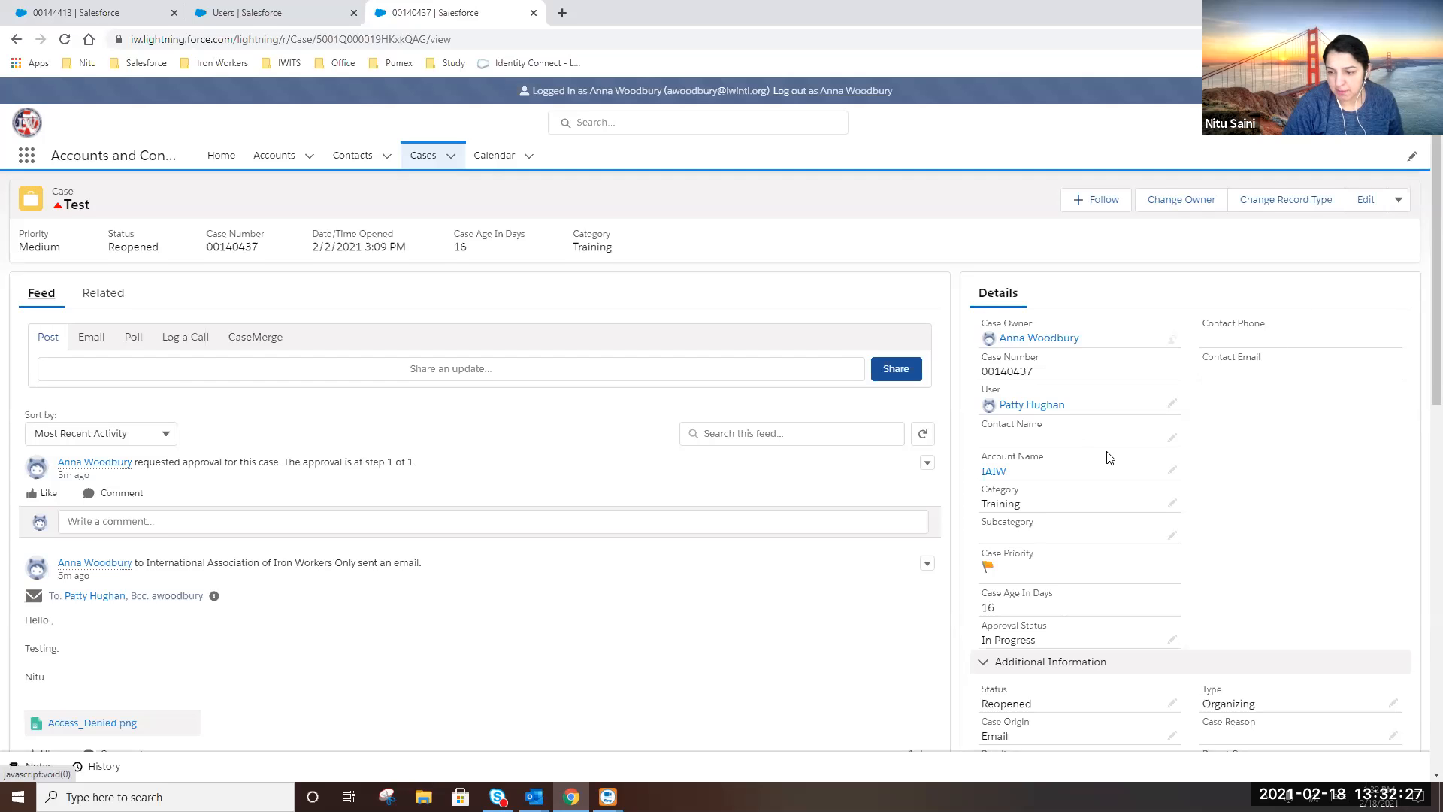
scroll(1076, 434, down, 3)
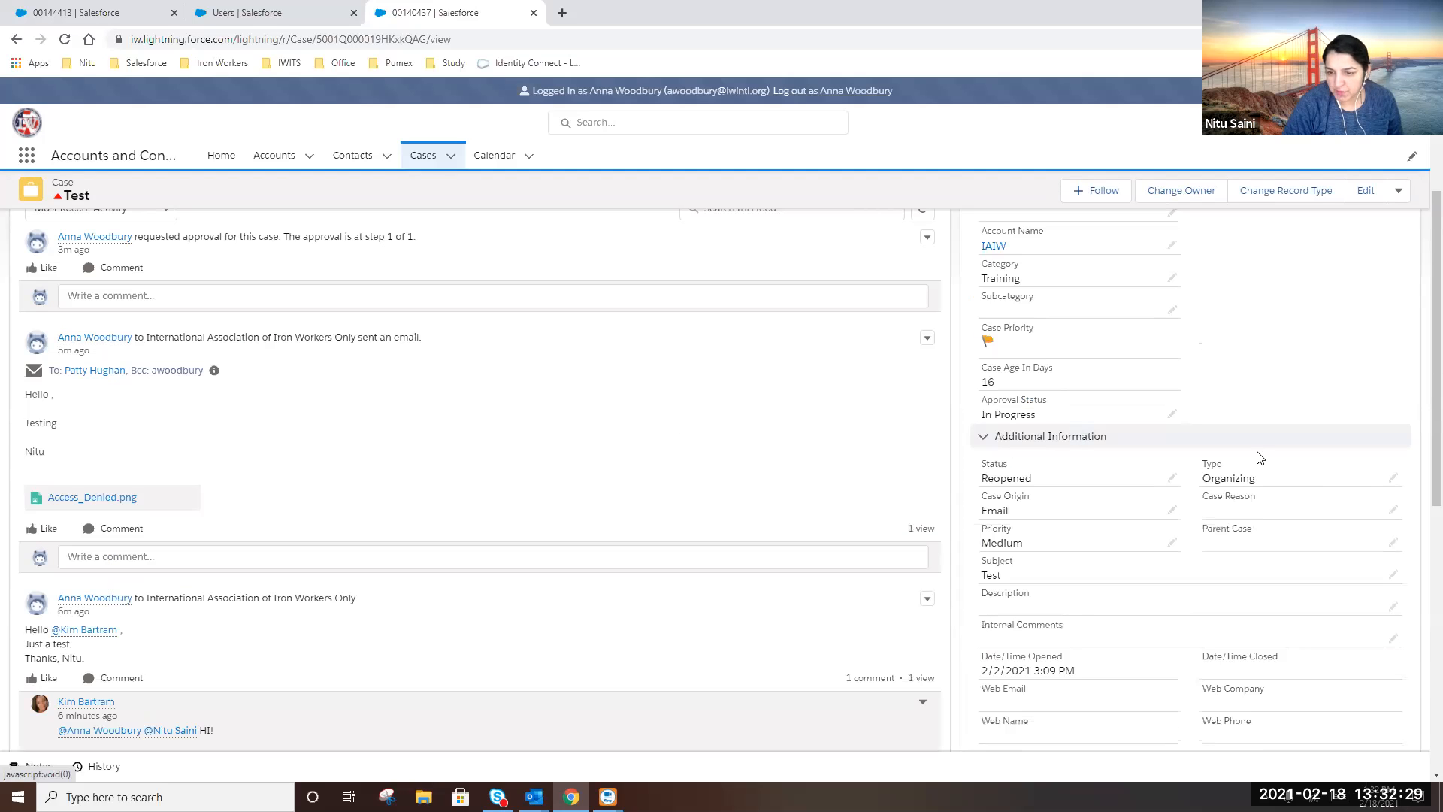
scroll(1083, 451, up, 3)
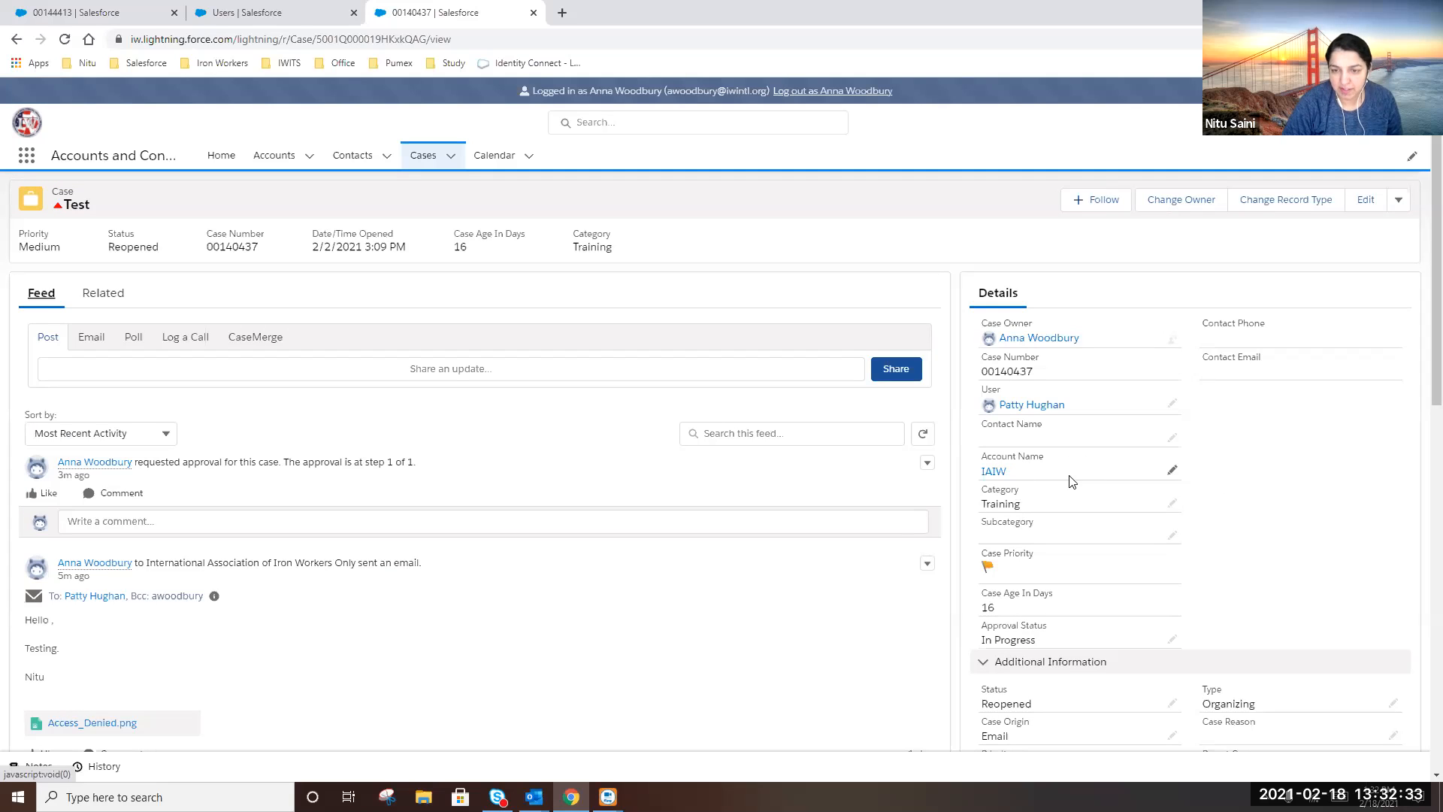
scroll(1191, 463, down, 3)
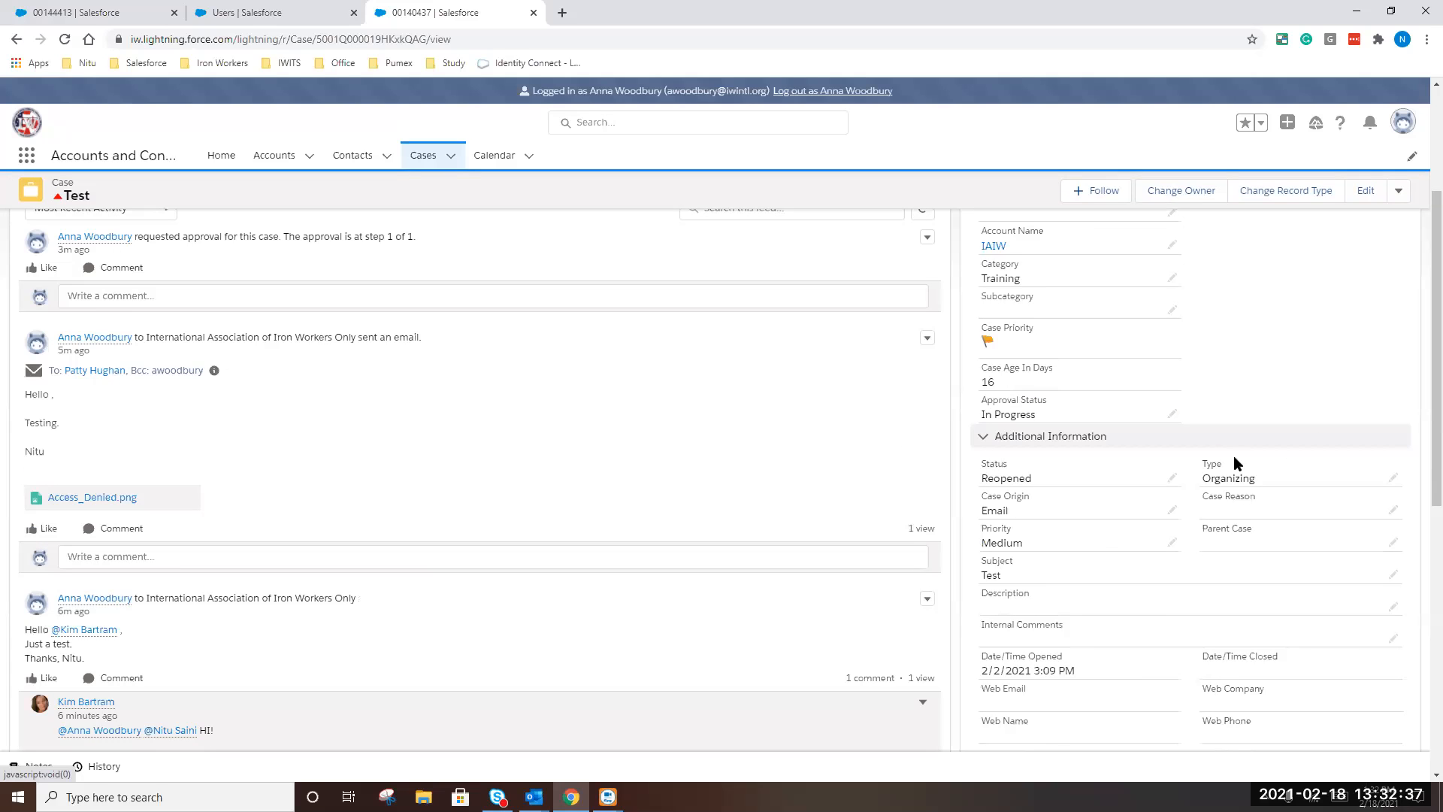
scroll(1207, 467, up, 3)
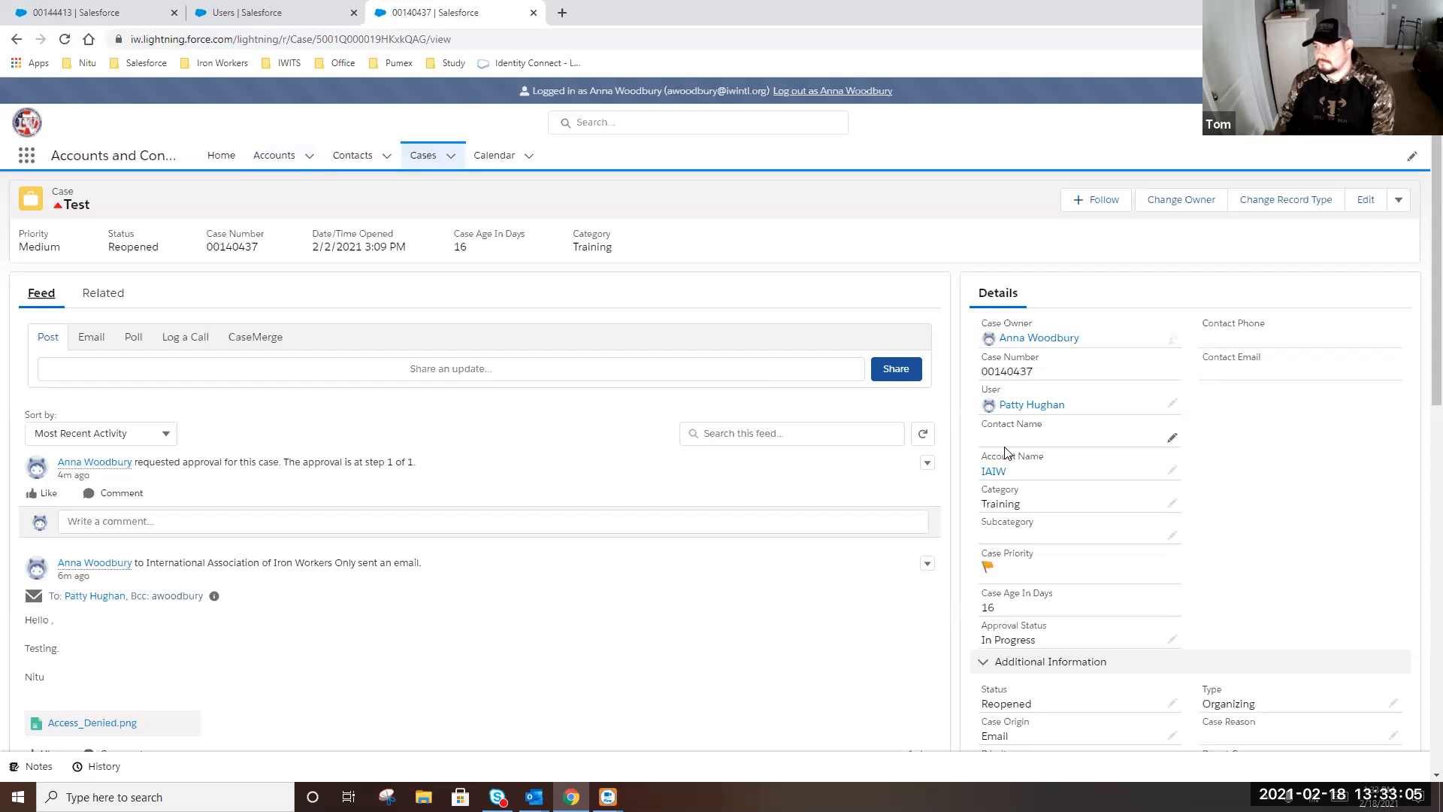
click(275, 156)
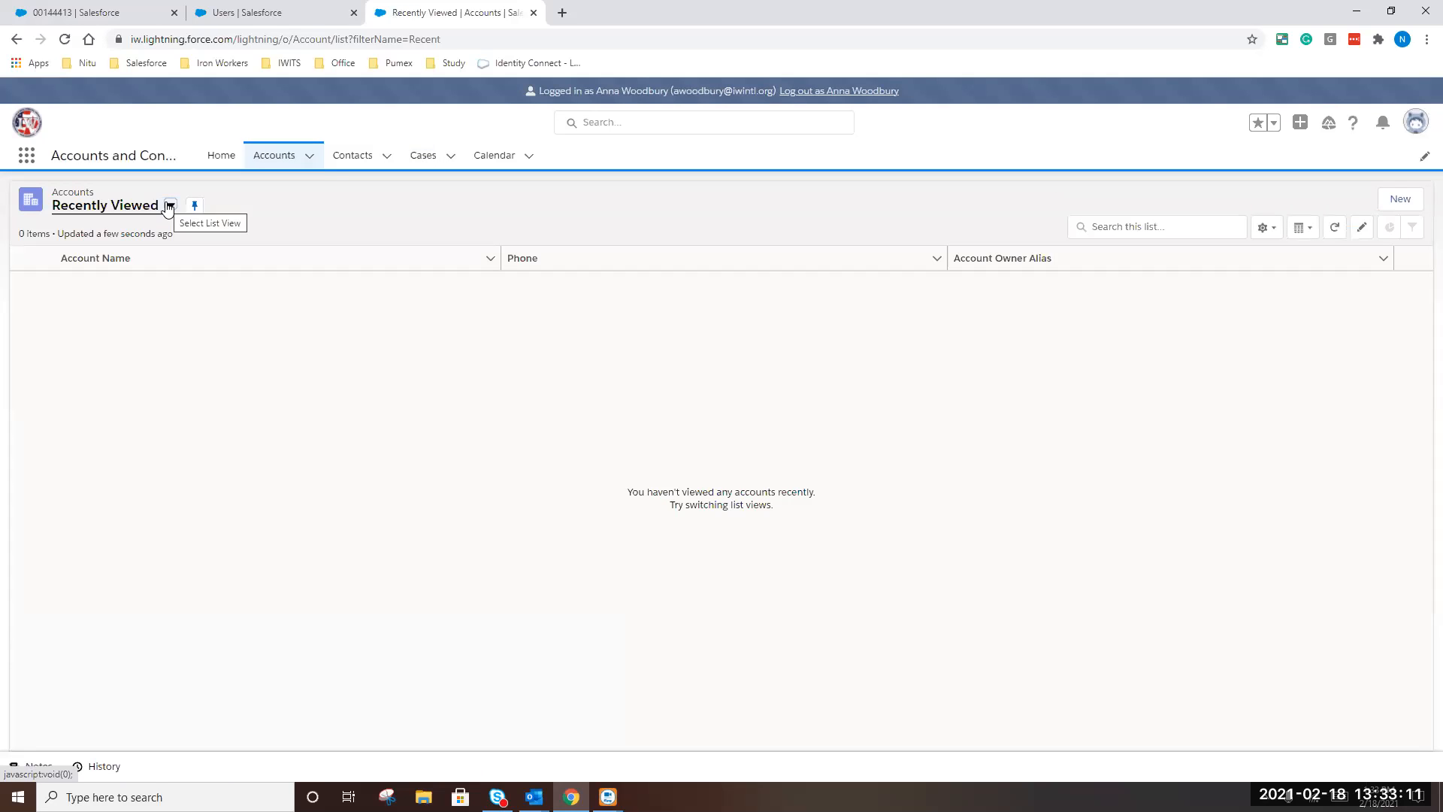
Browse the District Councils and Local Unions account list views
click(170, 206)
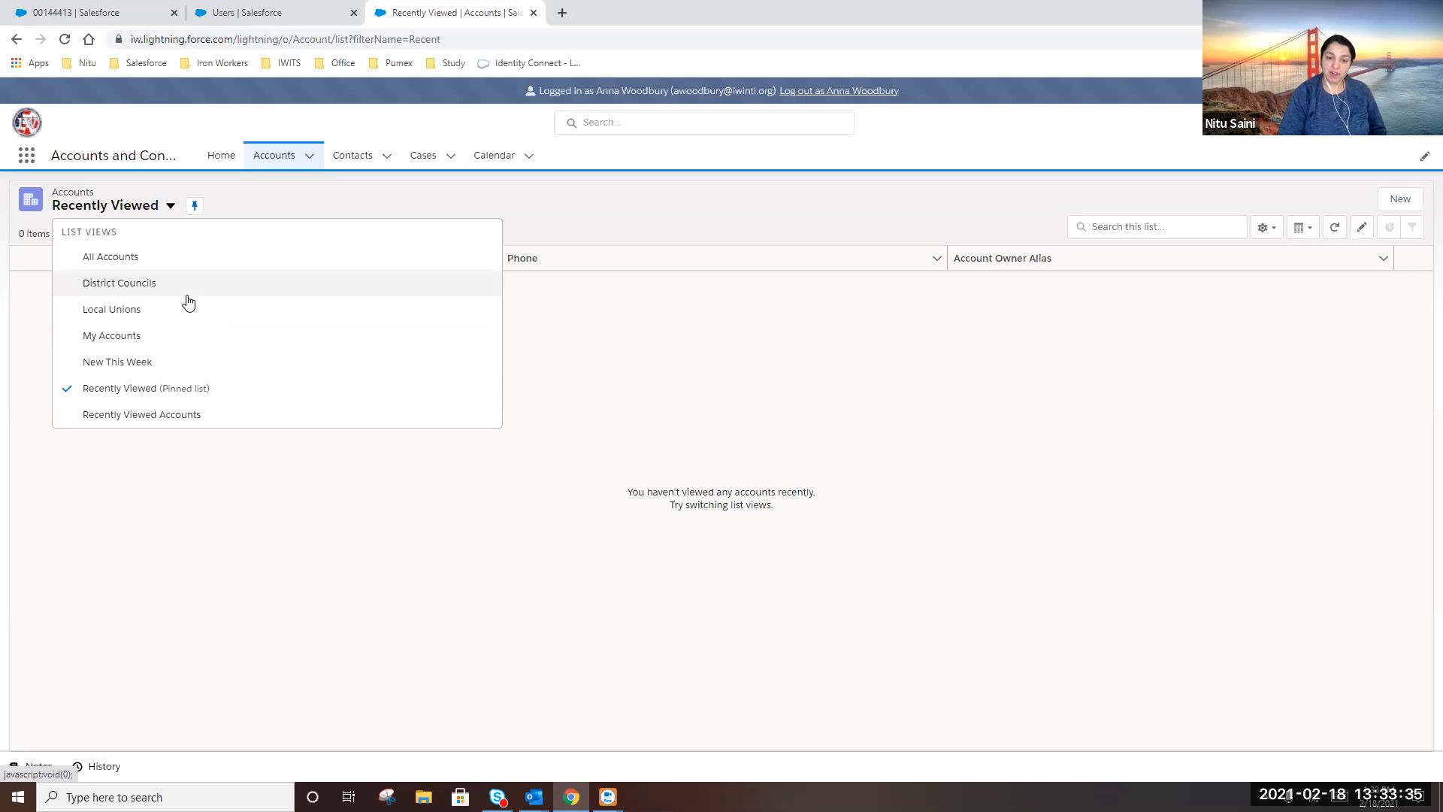
click(119, 284)
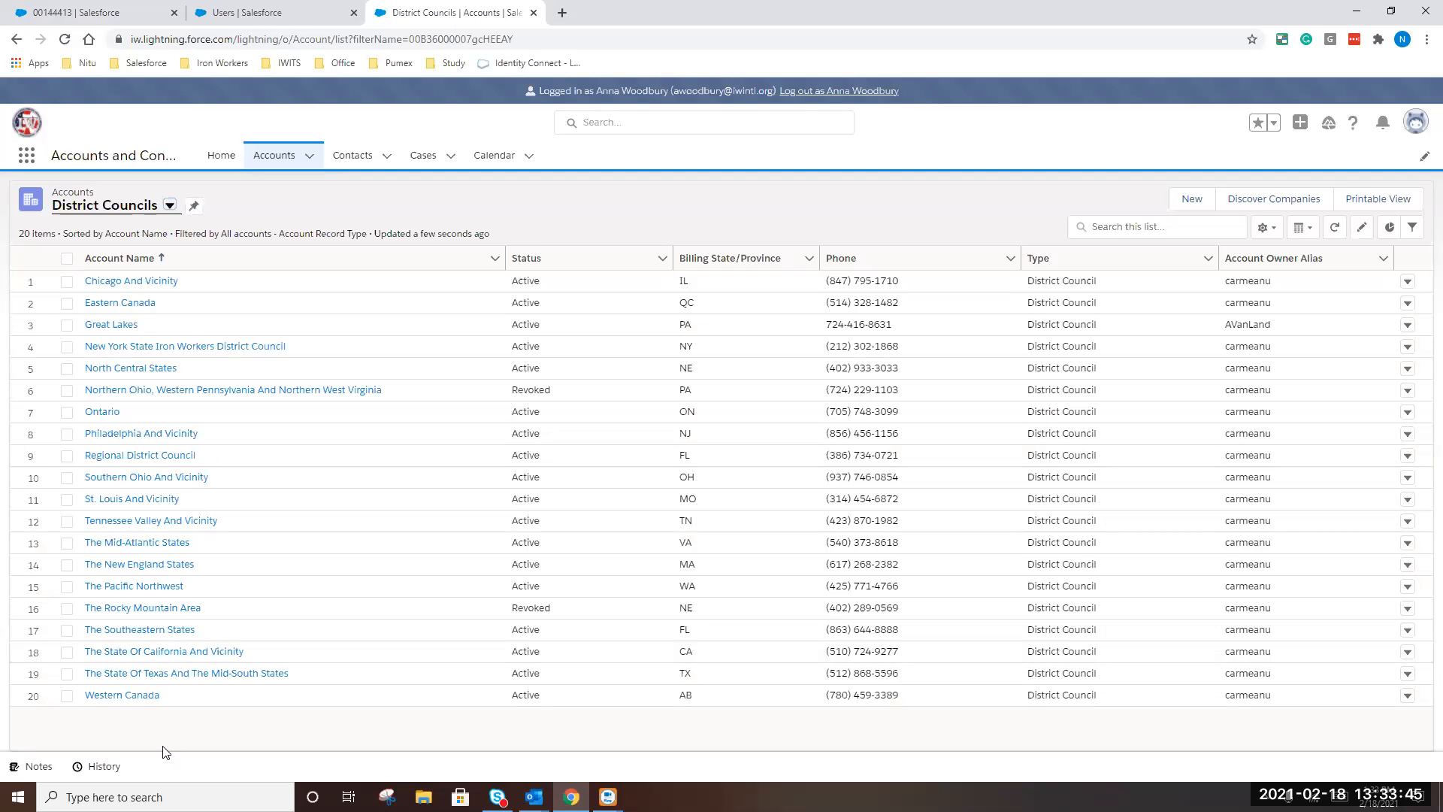
click(169, 206)
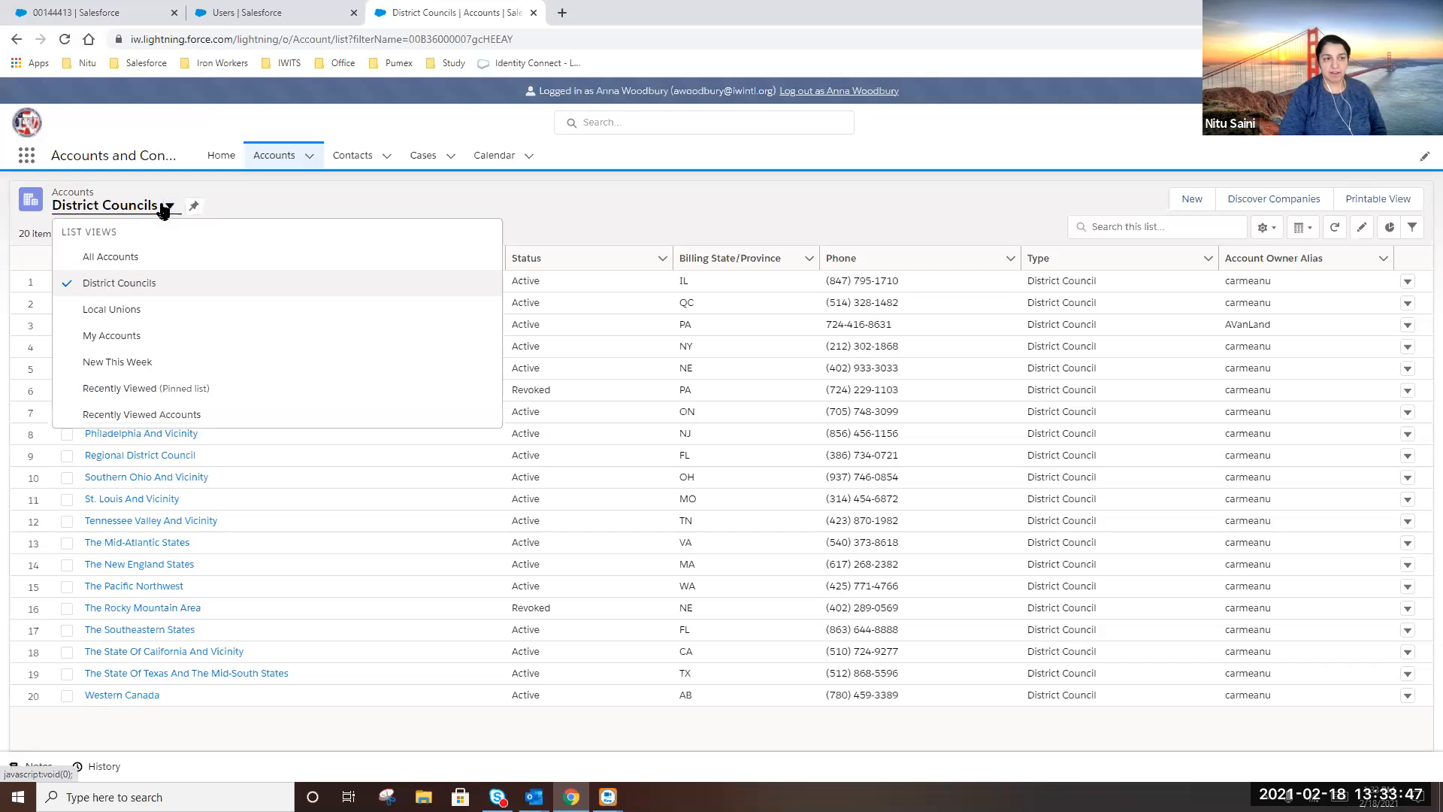
click(119, 314)
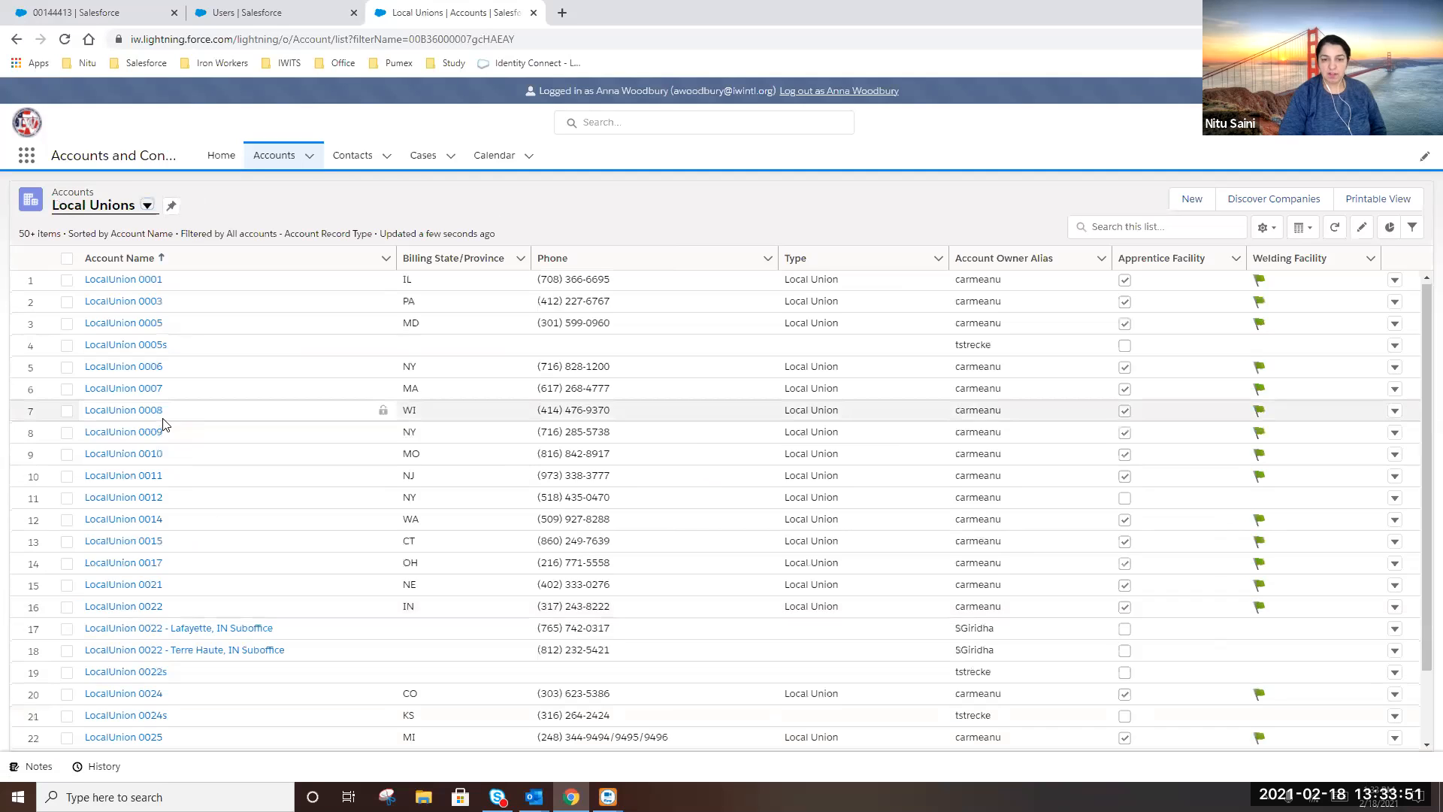
scroll(156, 417, down, 1)
scroll(156, 418, up, 1)
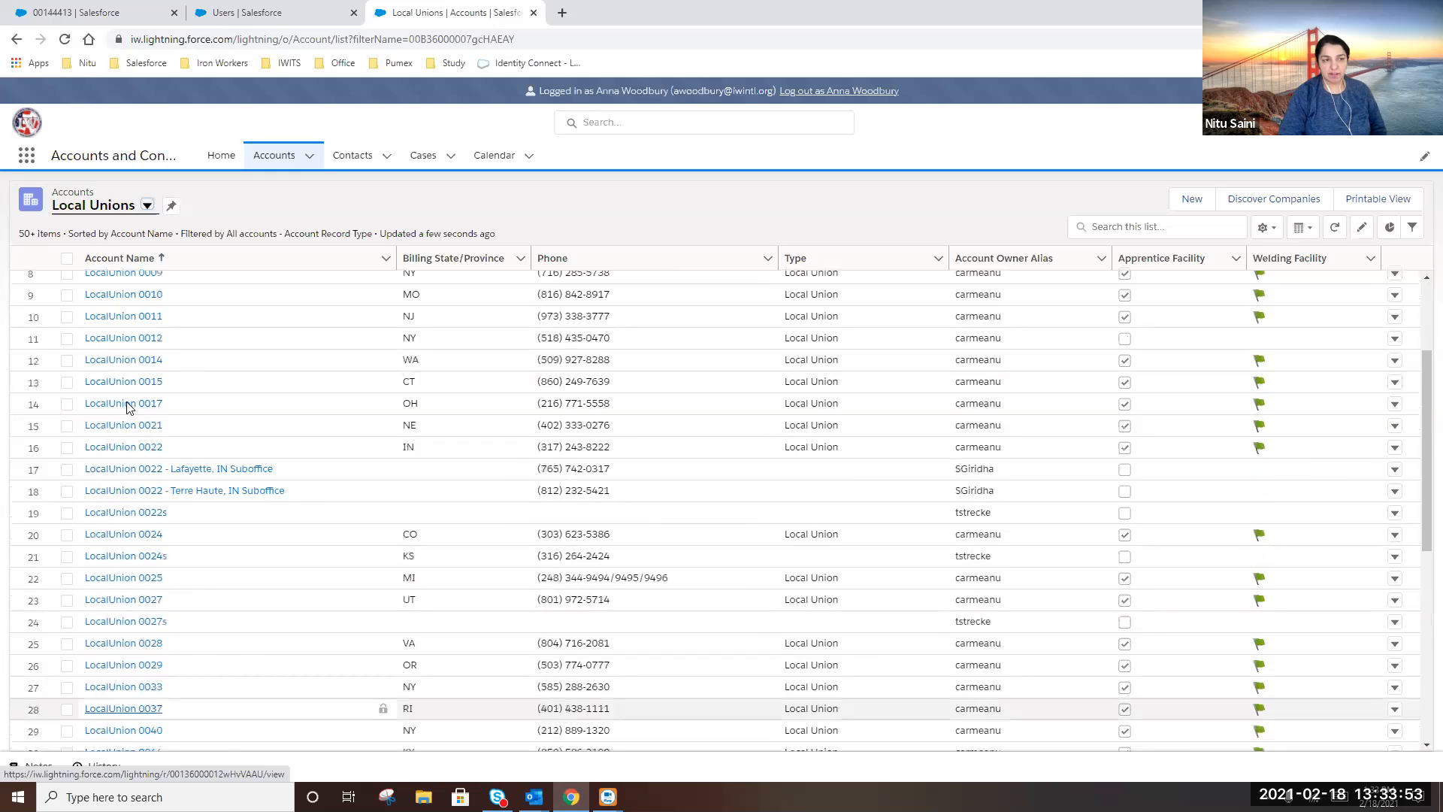
Switch to the All Accounts list view, then go to the Contacts list
click(149, 207)
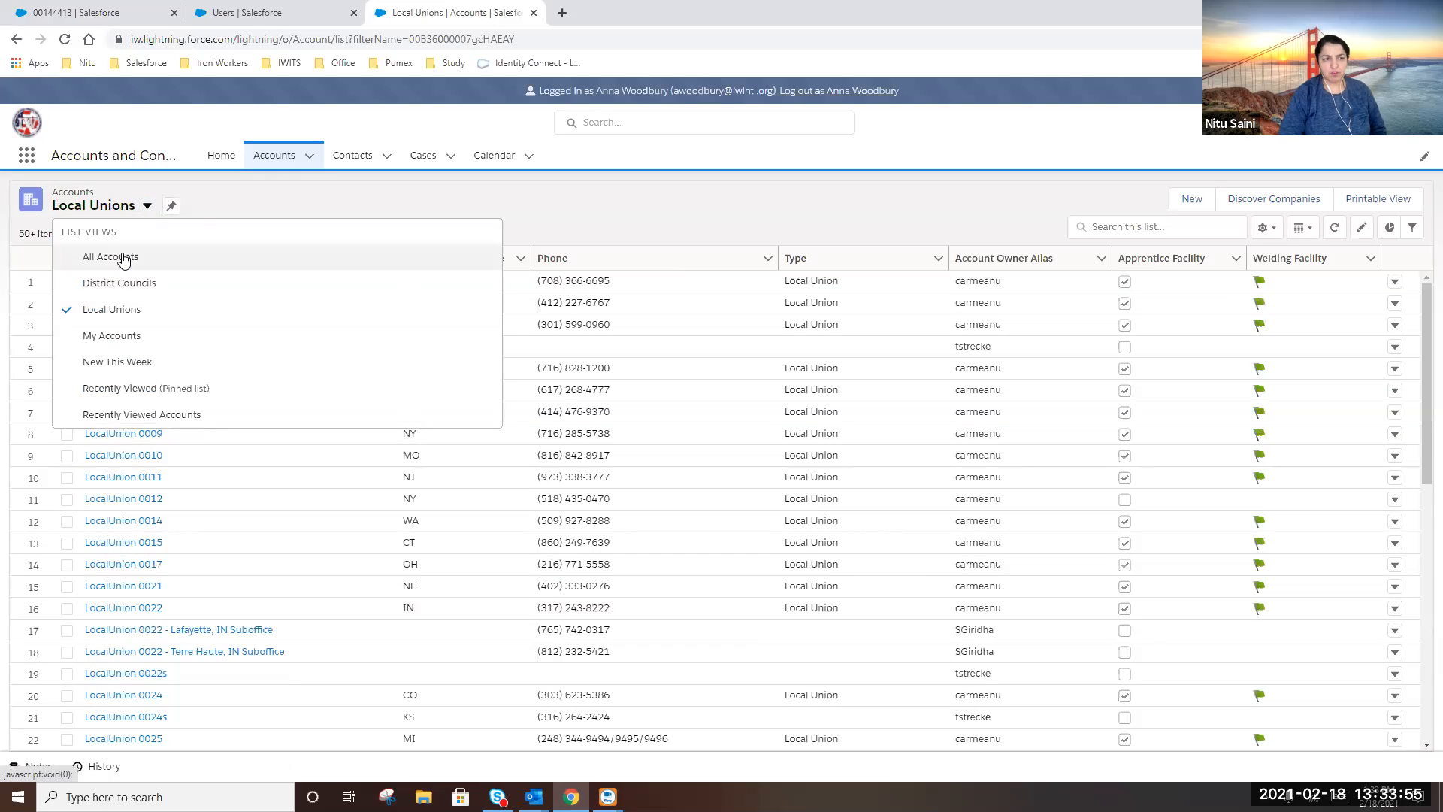
key(Return)
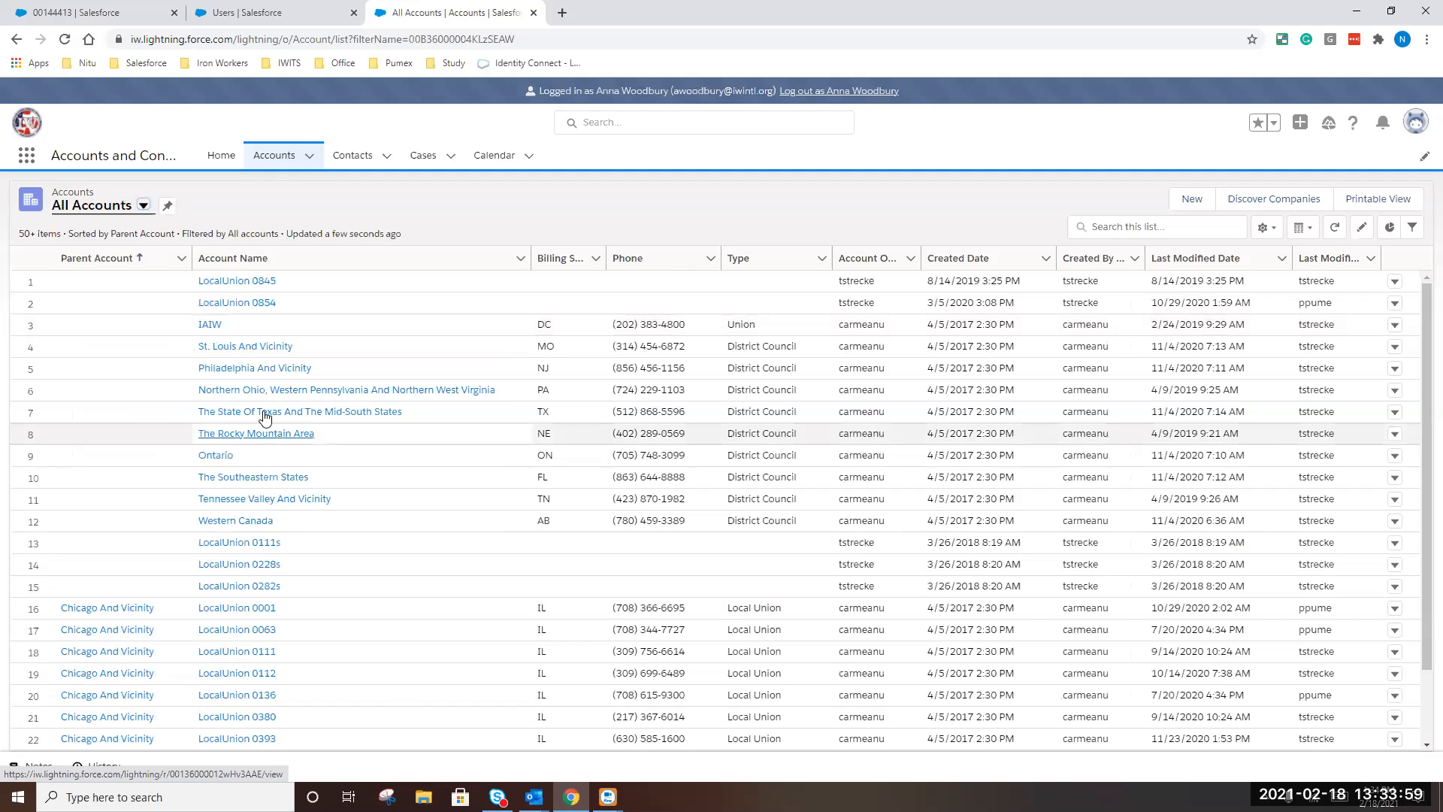
click(346, 164)
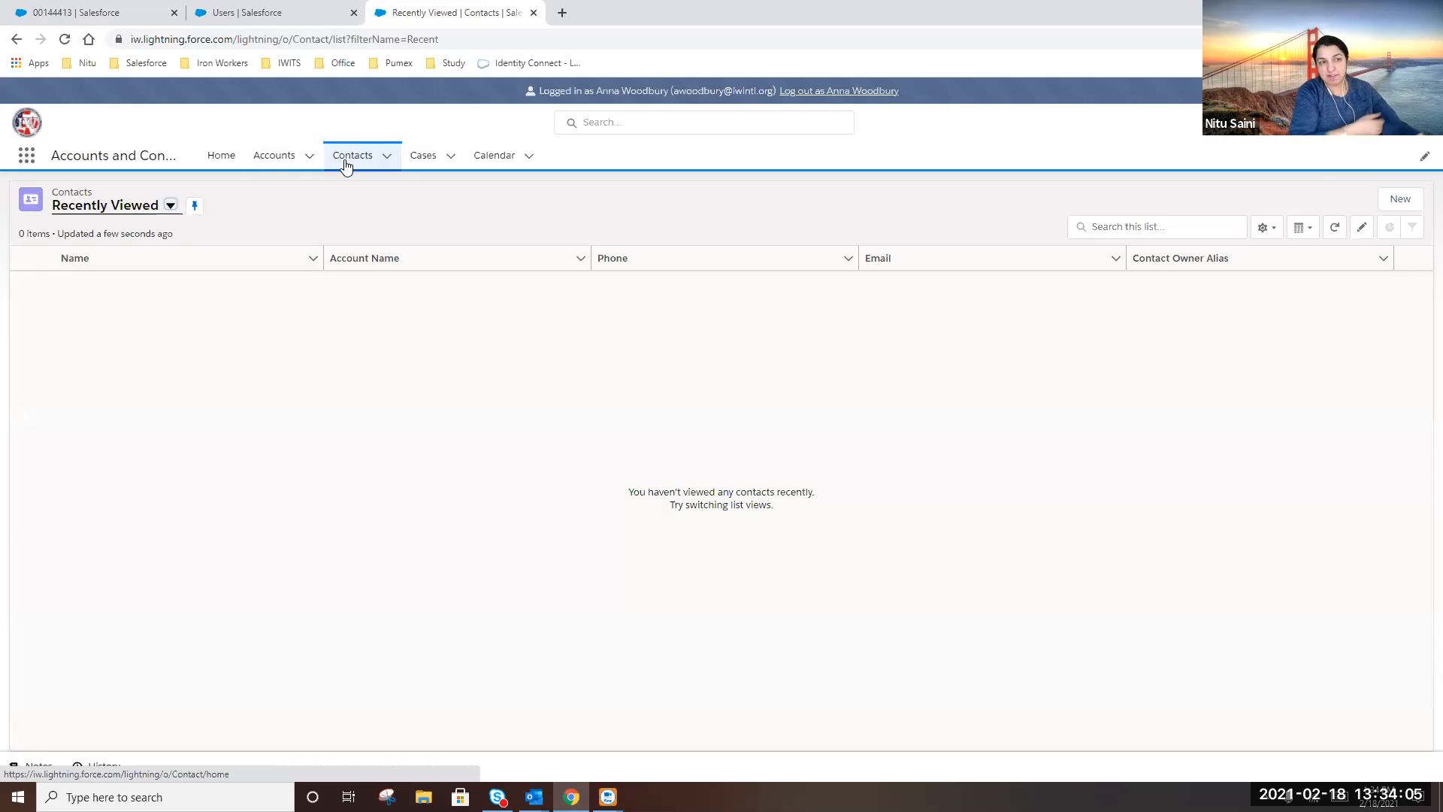
Check the Contacts list views, then bring up the global search panel
click(169, 206)
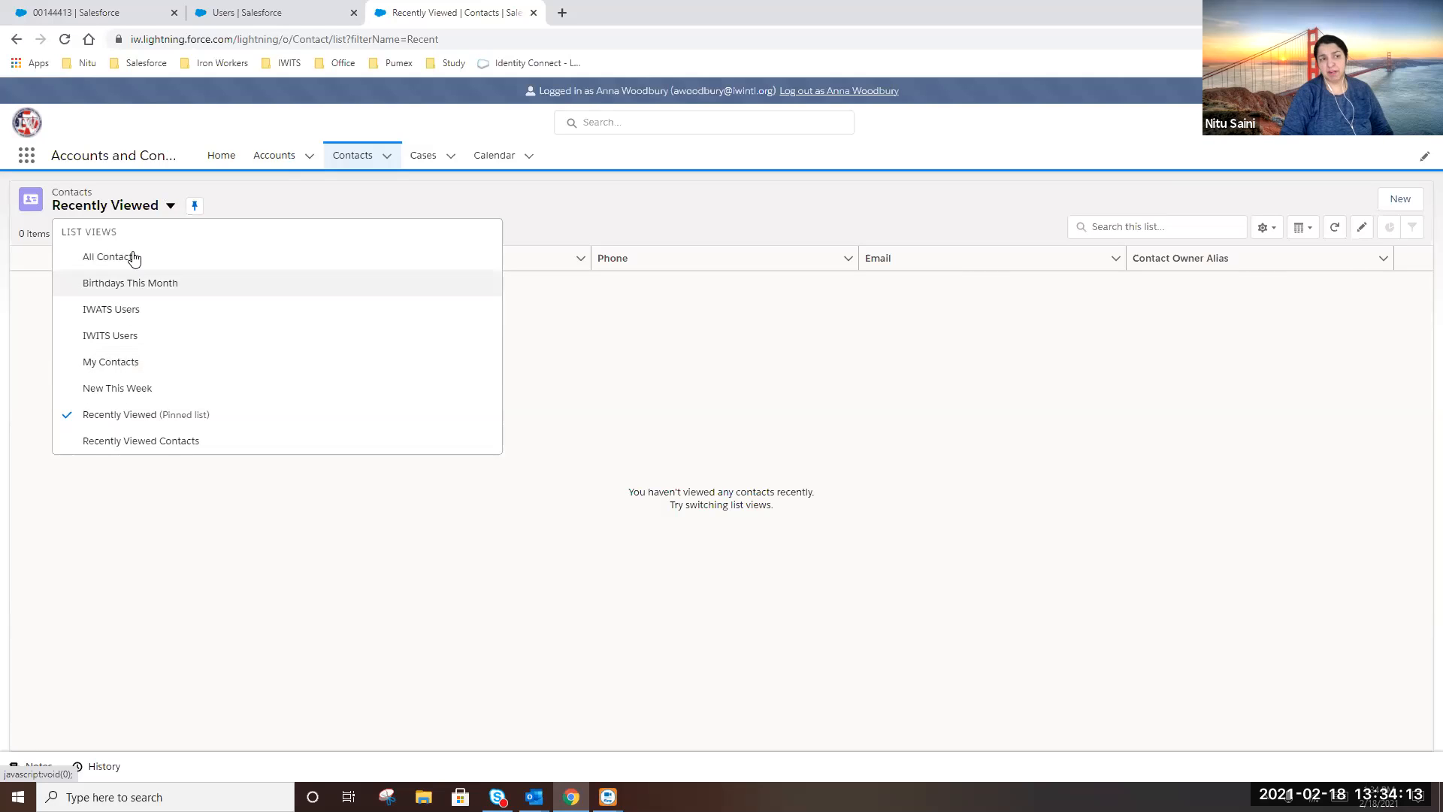
click(620, 123)
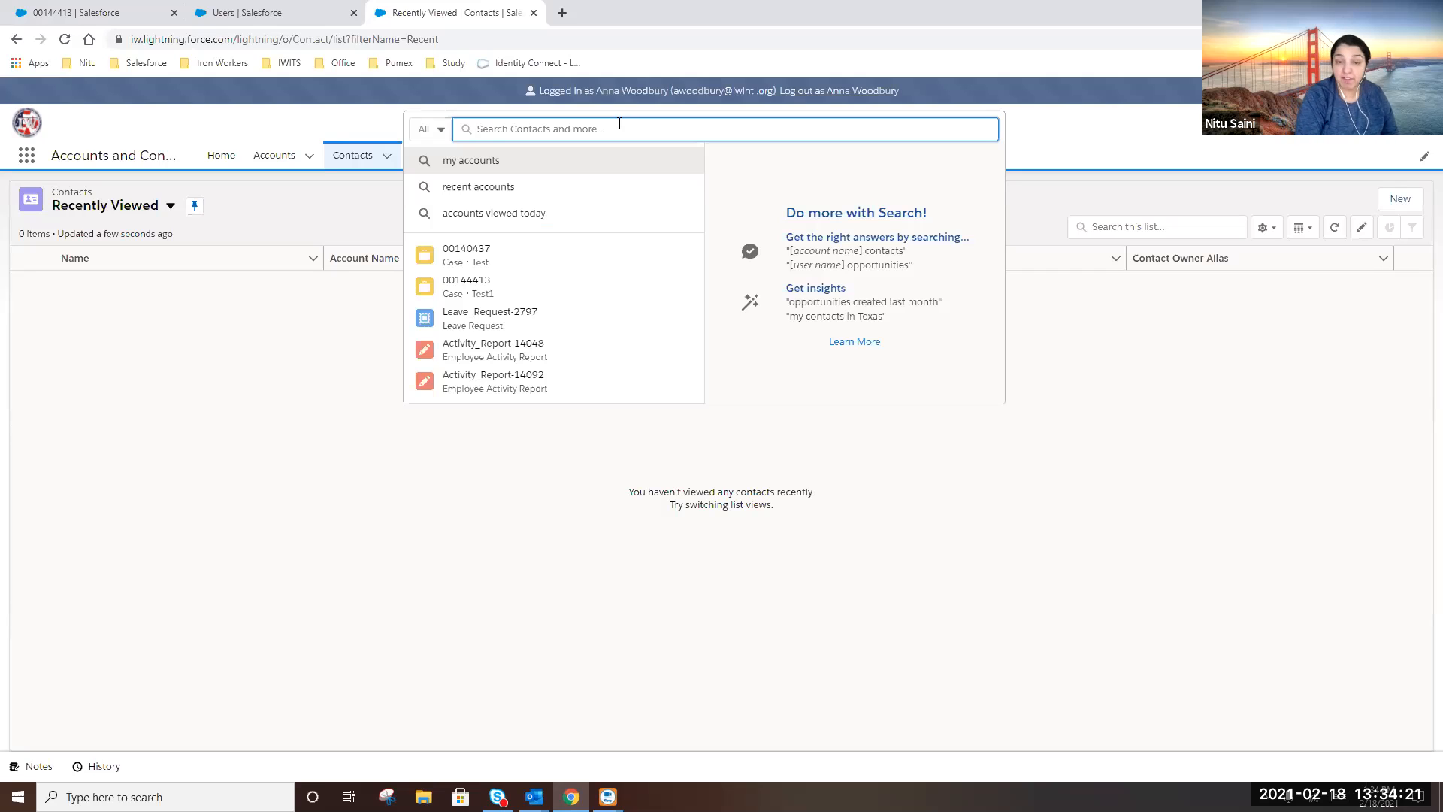
Search globally for the contact's name and open their contact record at IMPACT
text(kevin)
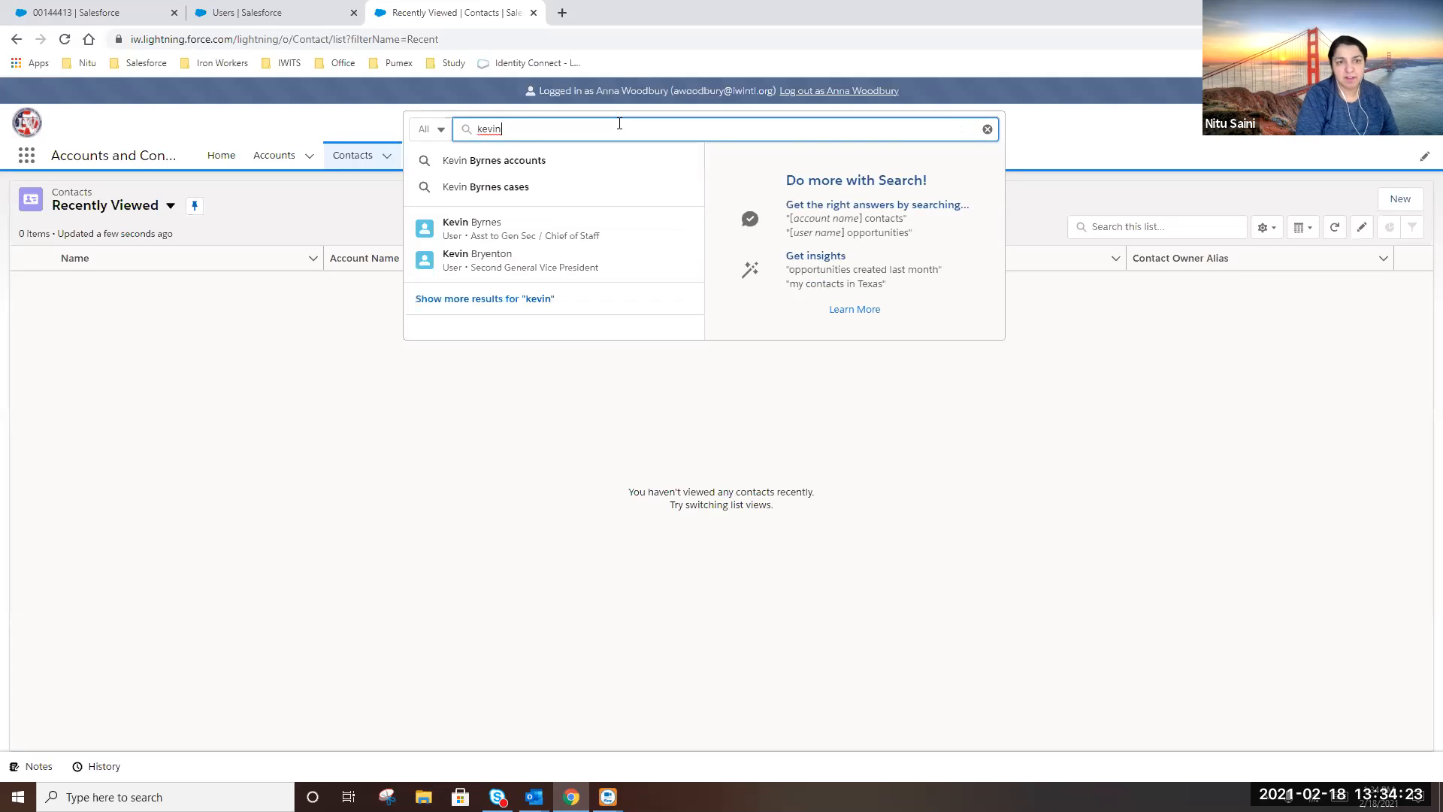
text( nit)
key(BackSpace)
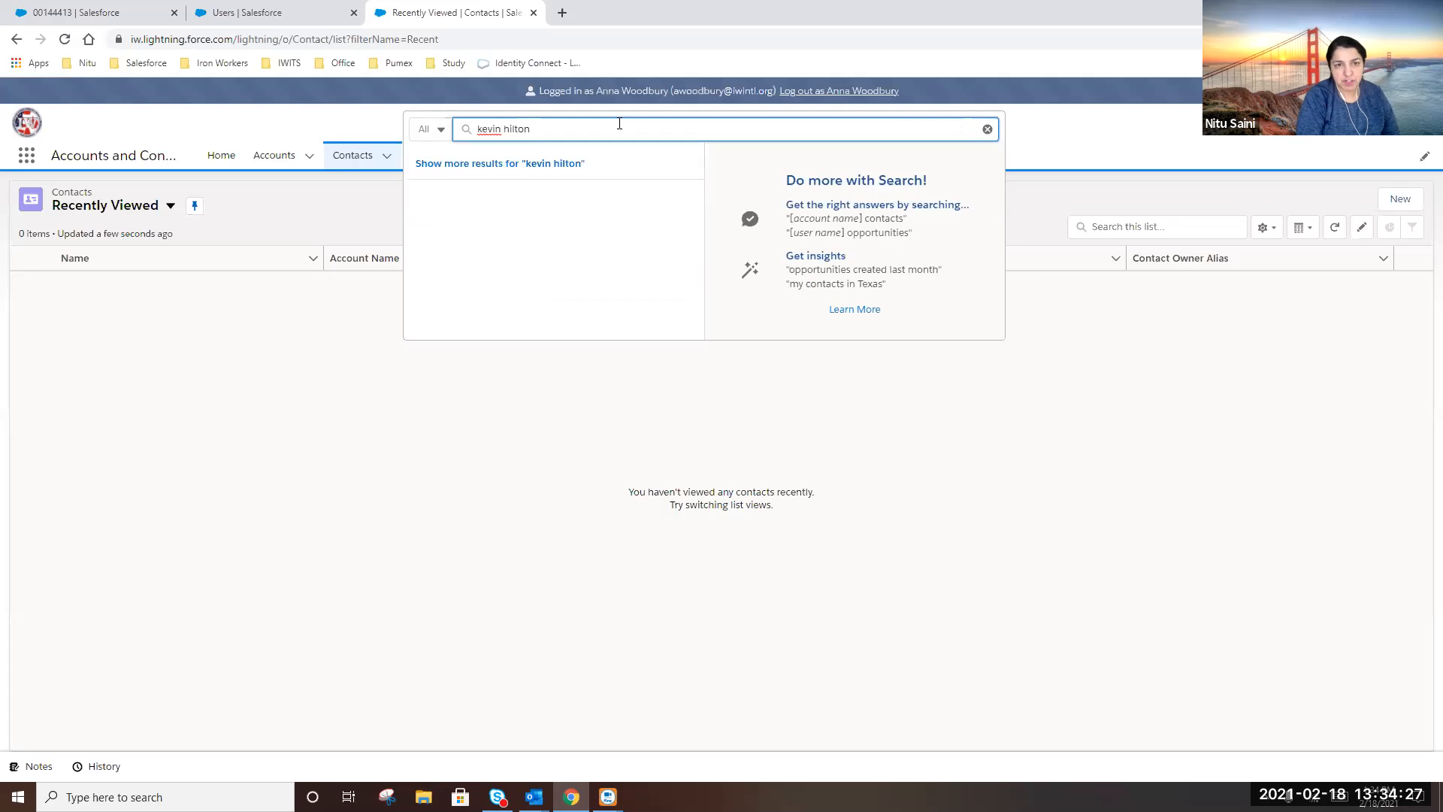
key(Return)
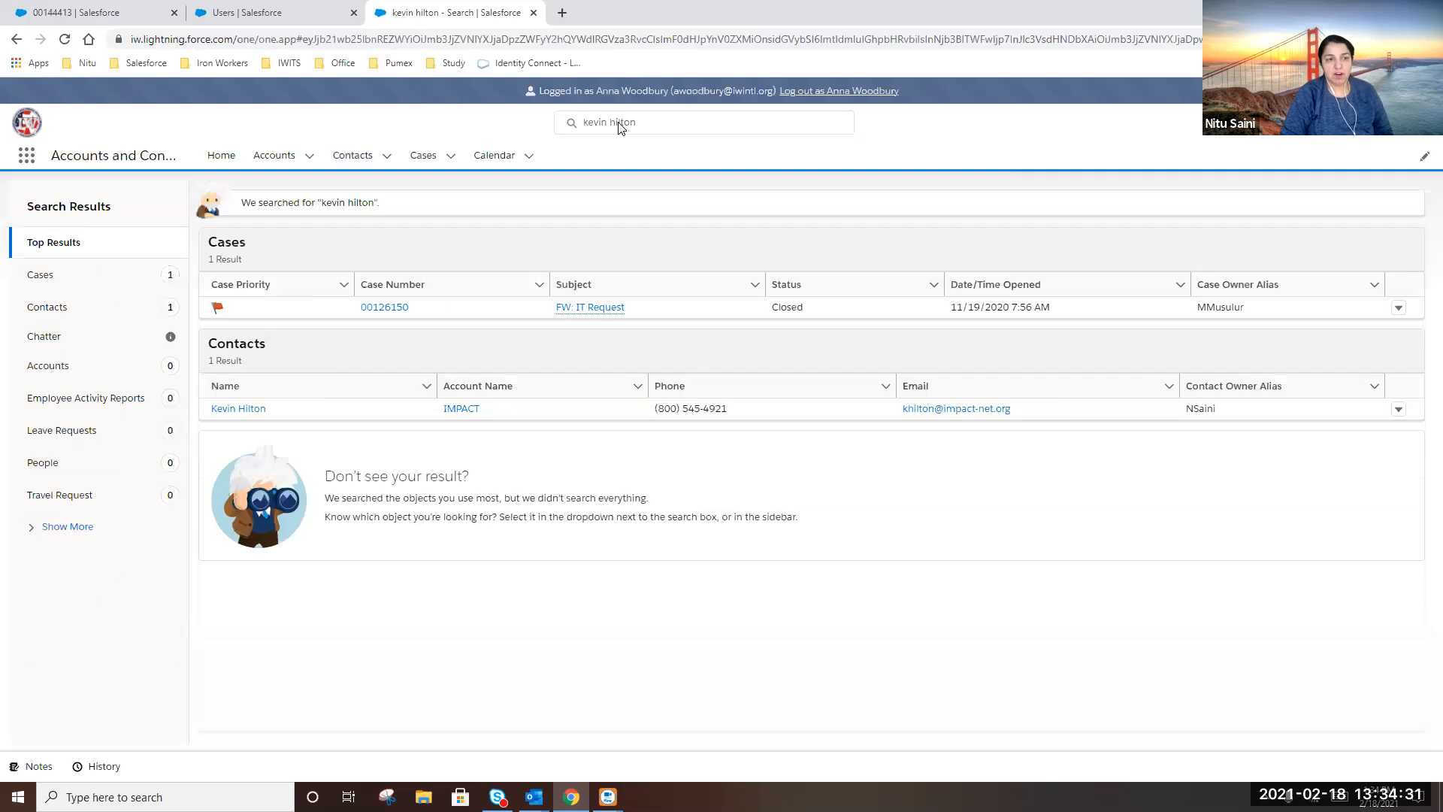
click(245, 413)
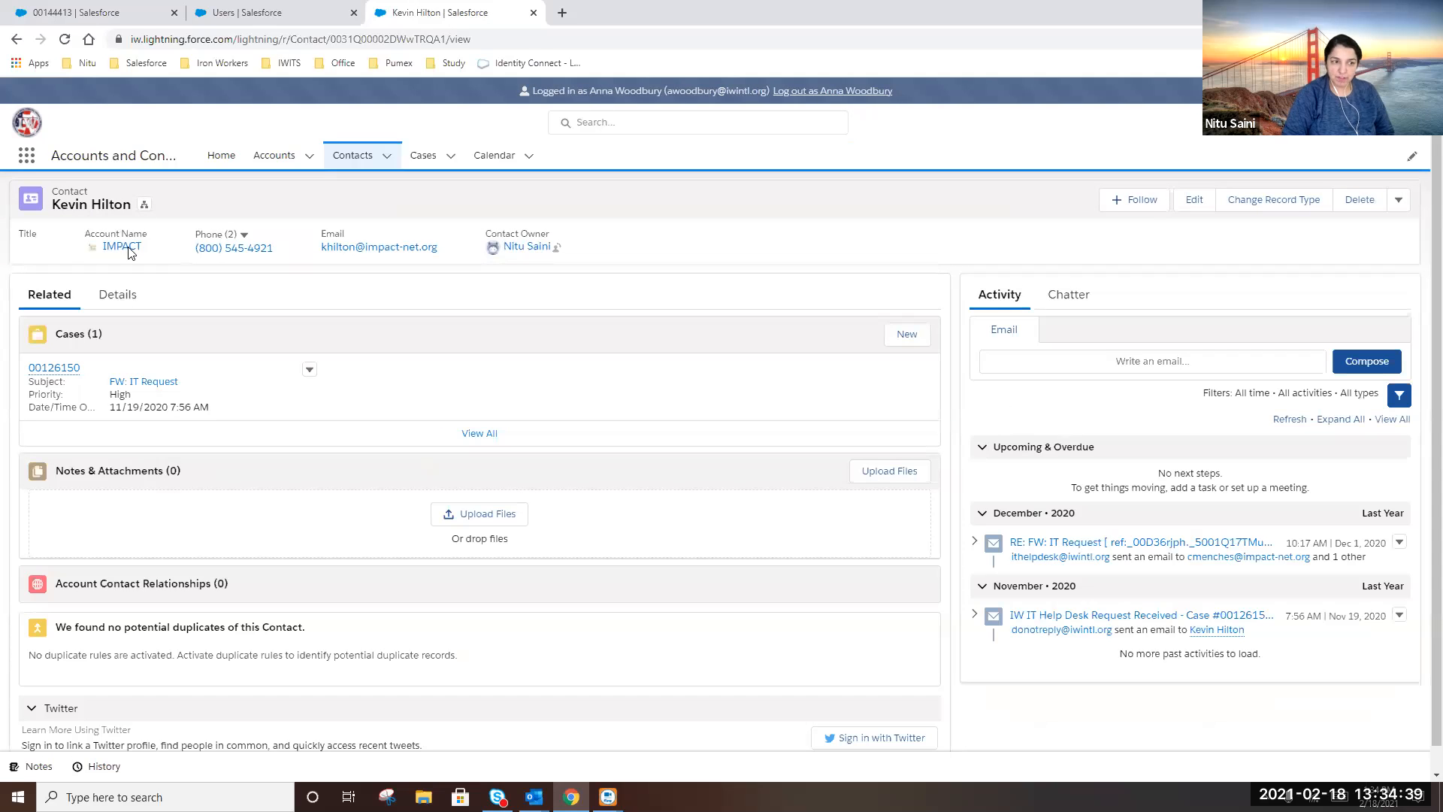
Open case 00140437 'Test' from the Recently Viewed cases list
click(415, 156)
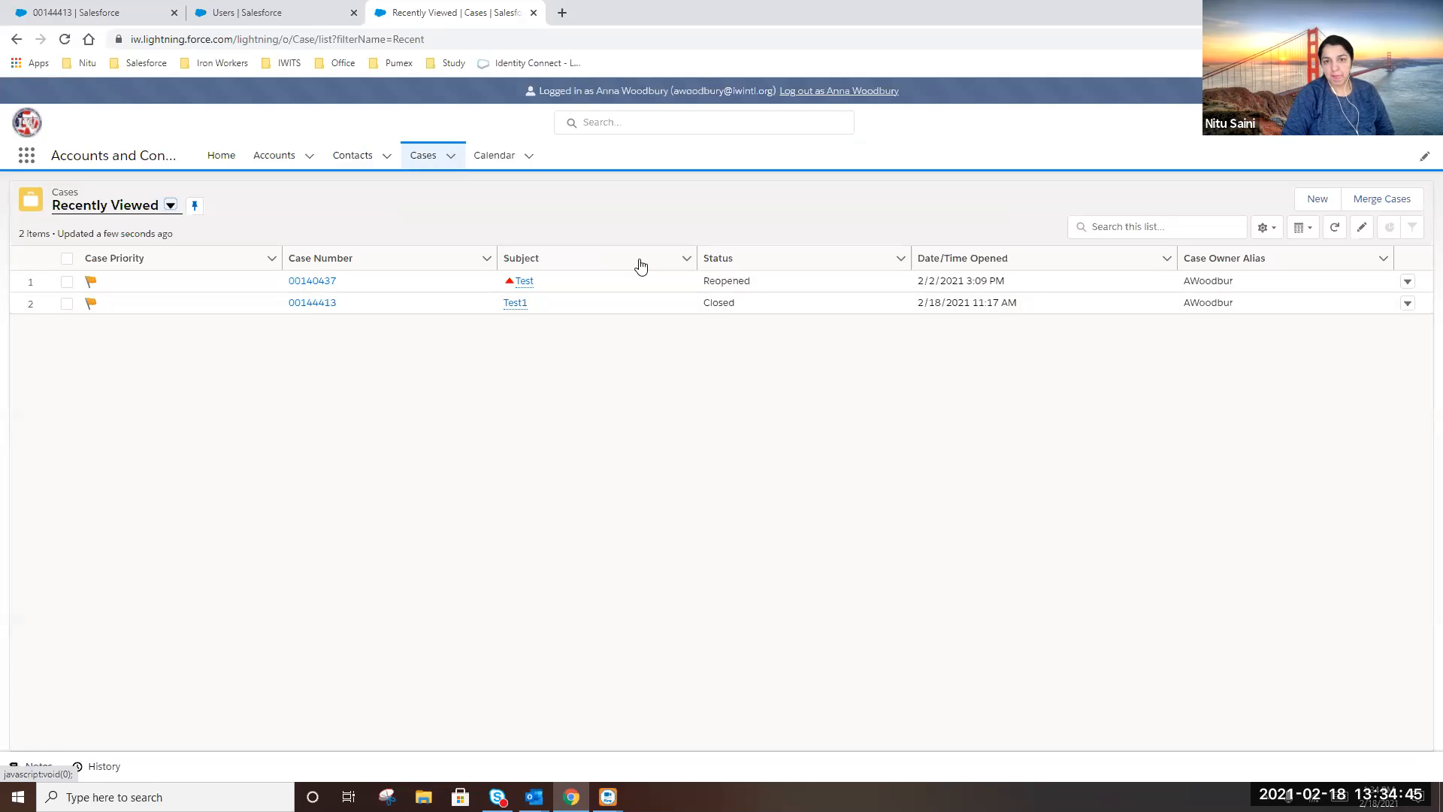
click(328, 282)
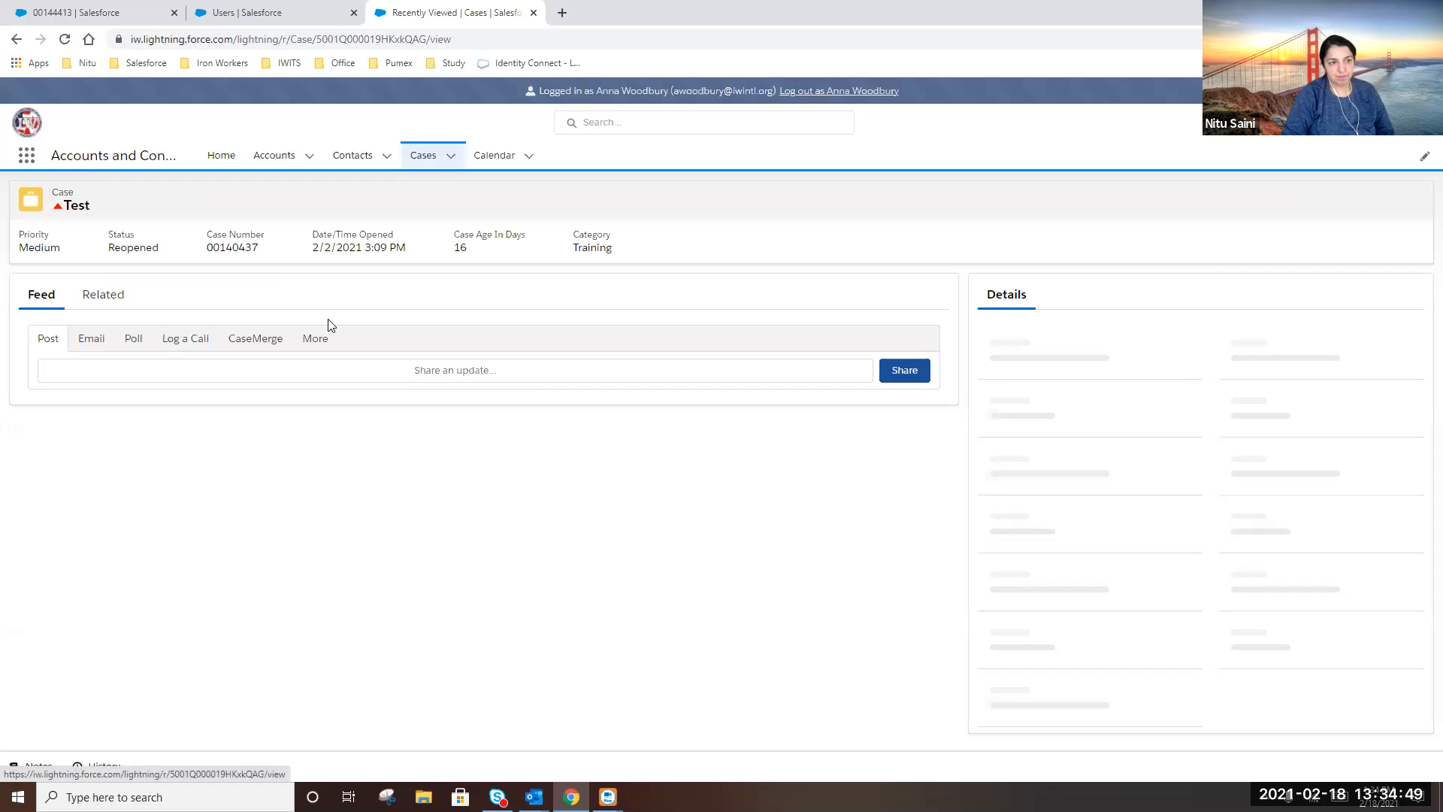
Start an email reply on the case, removing the To and Bcc recipients and adding a matching contact
click(92, 337)
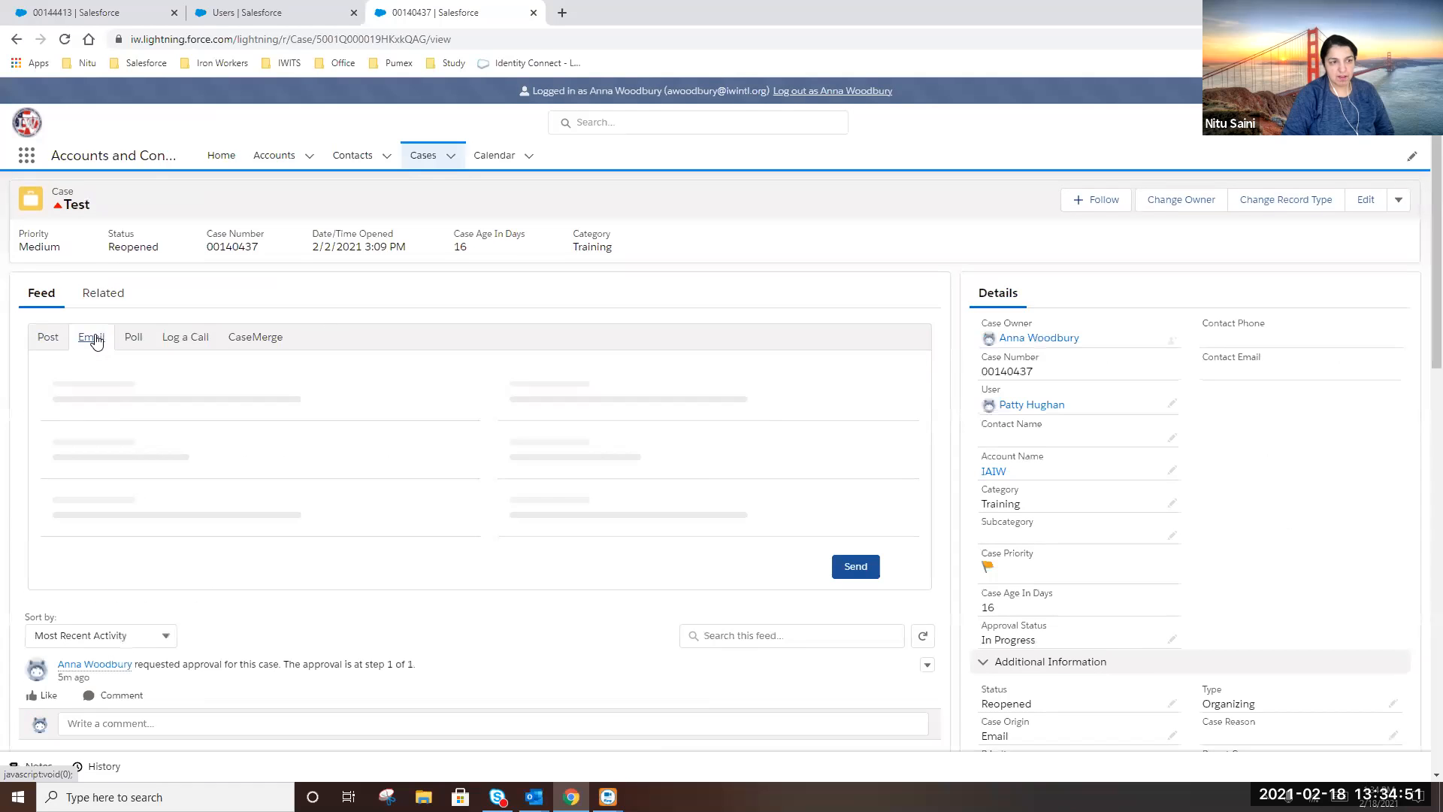
click(184, 401)
click(209, 441)
text(kevin)
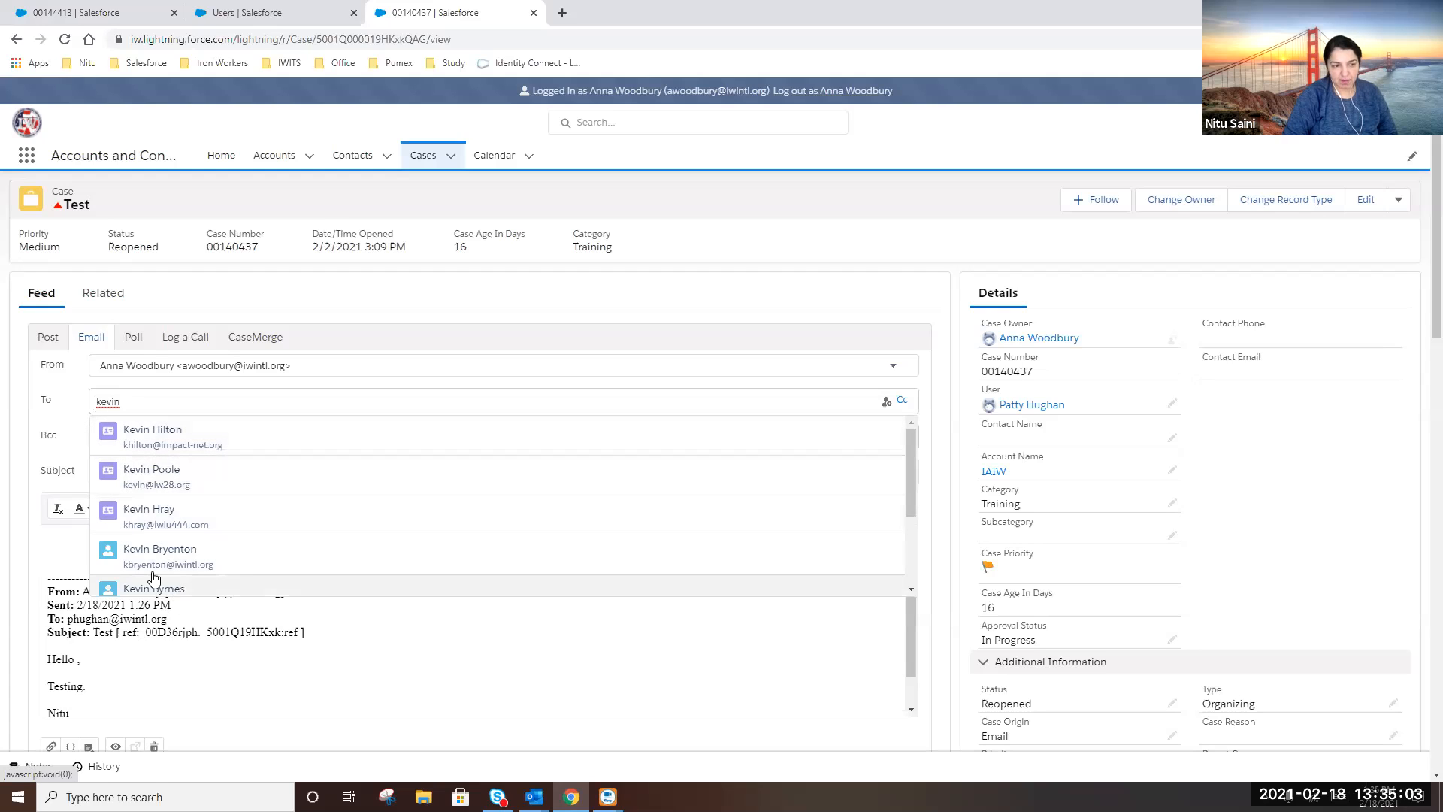
scroll(187, 557, down, 2)
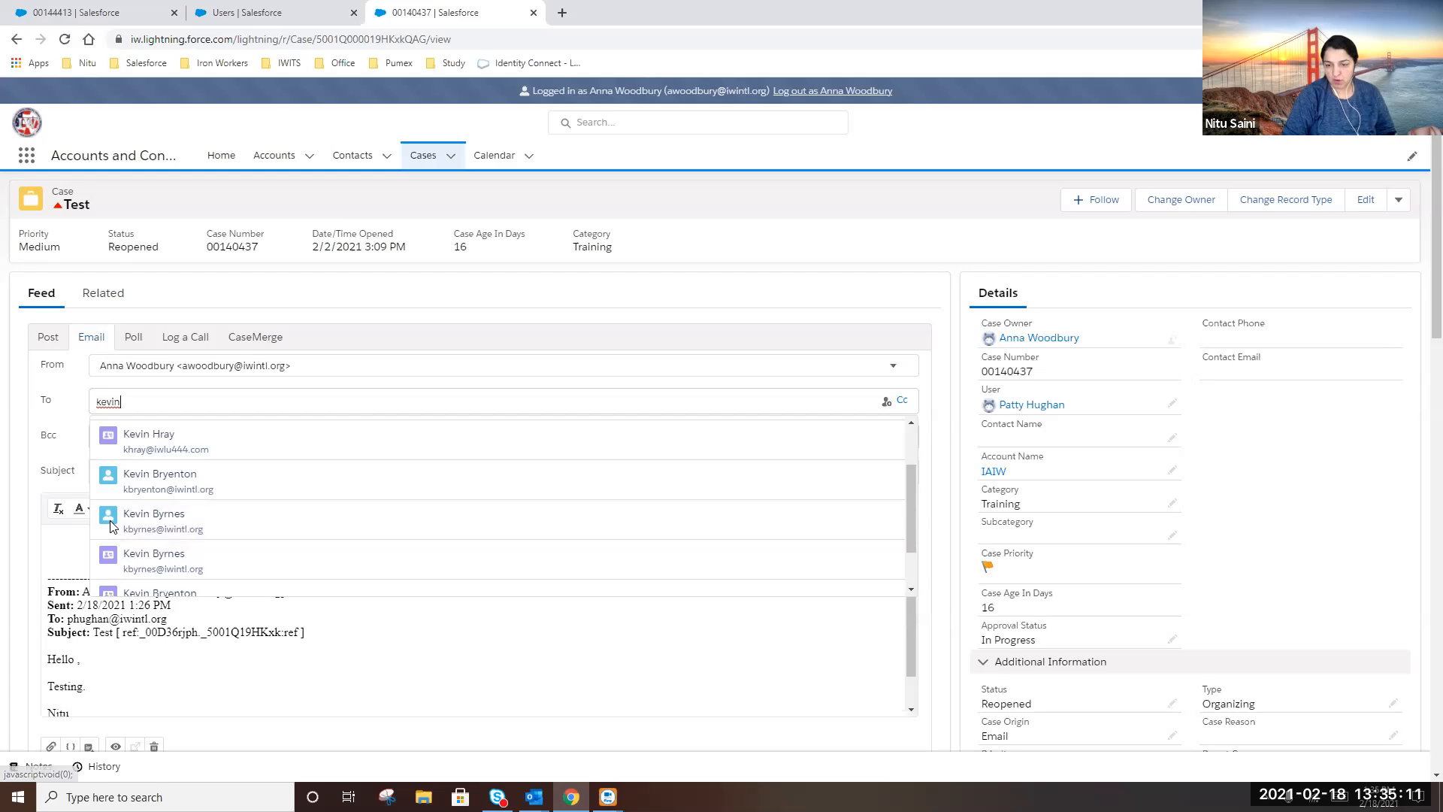
click(770, 690)
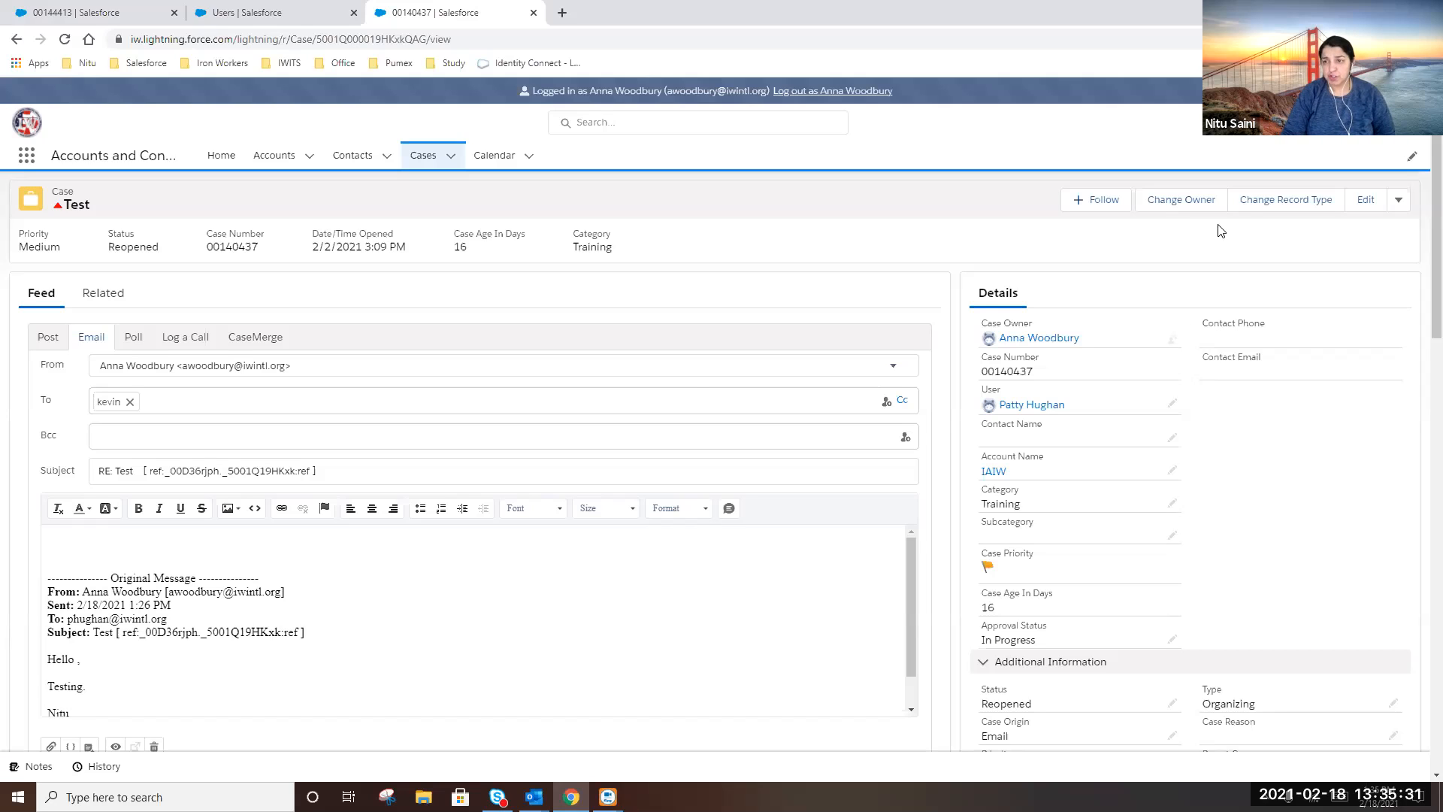
Try reassigning the case to the General_Secretarys_Mailbox queue without notification; dismiss the lock error
click(1197, 202)
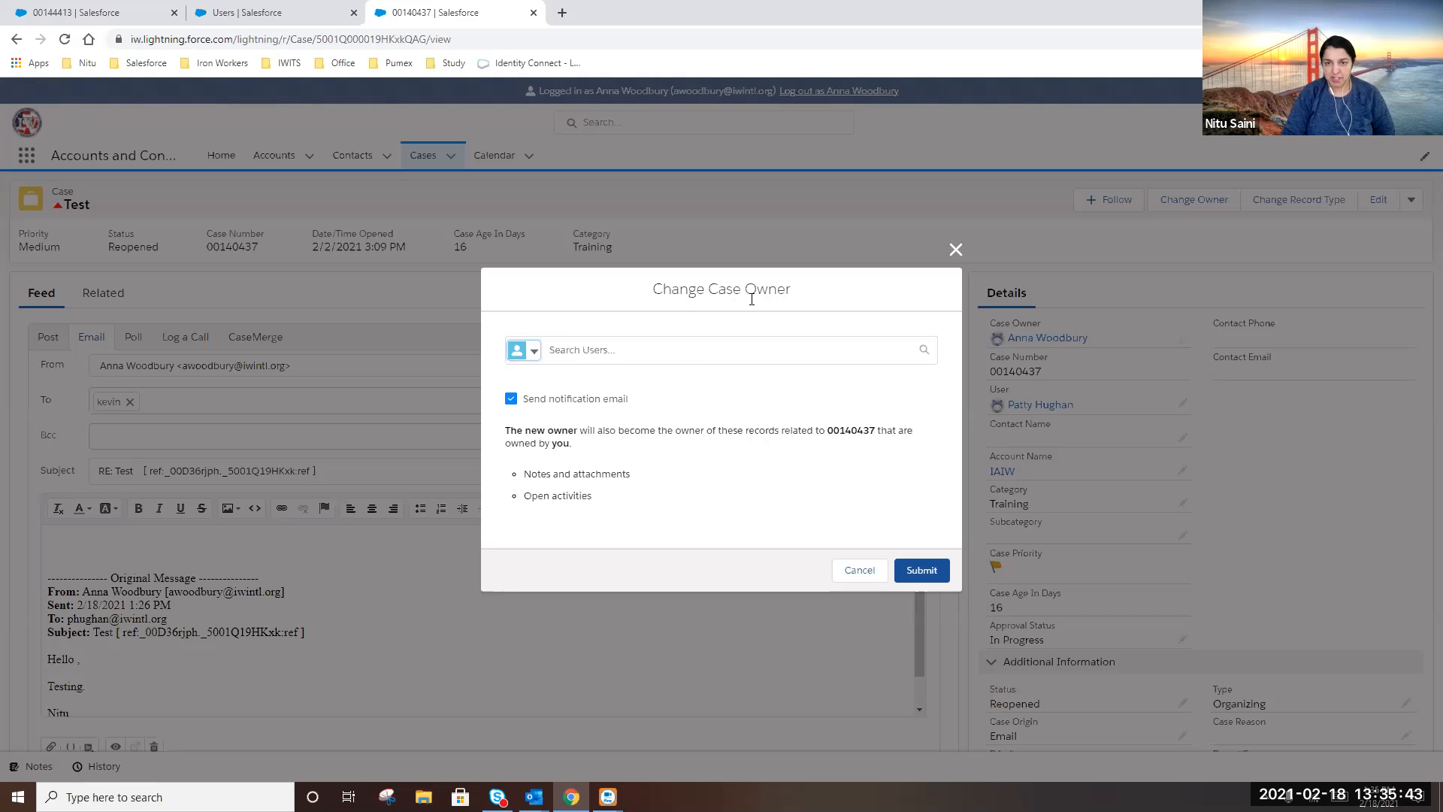
click(533, 352)
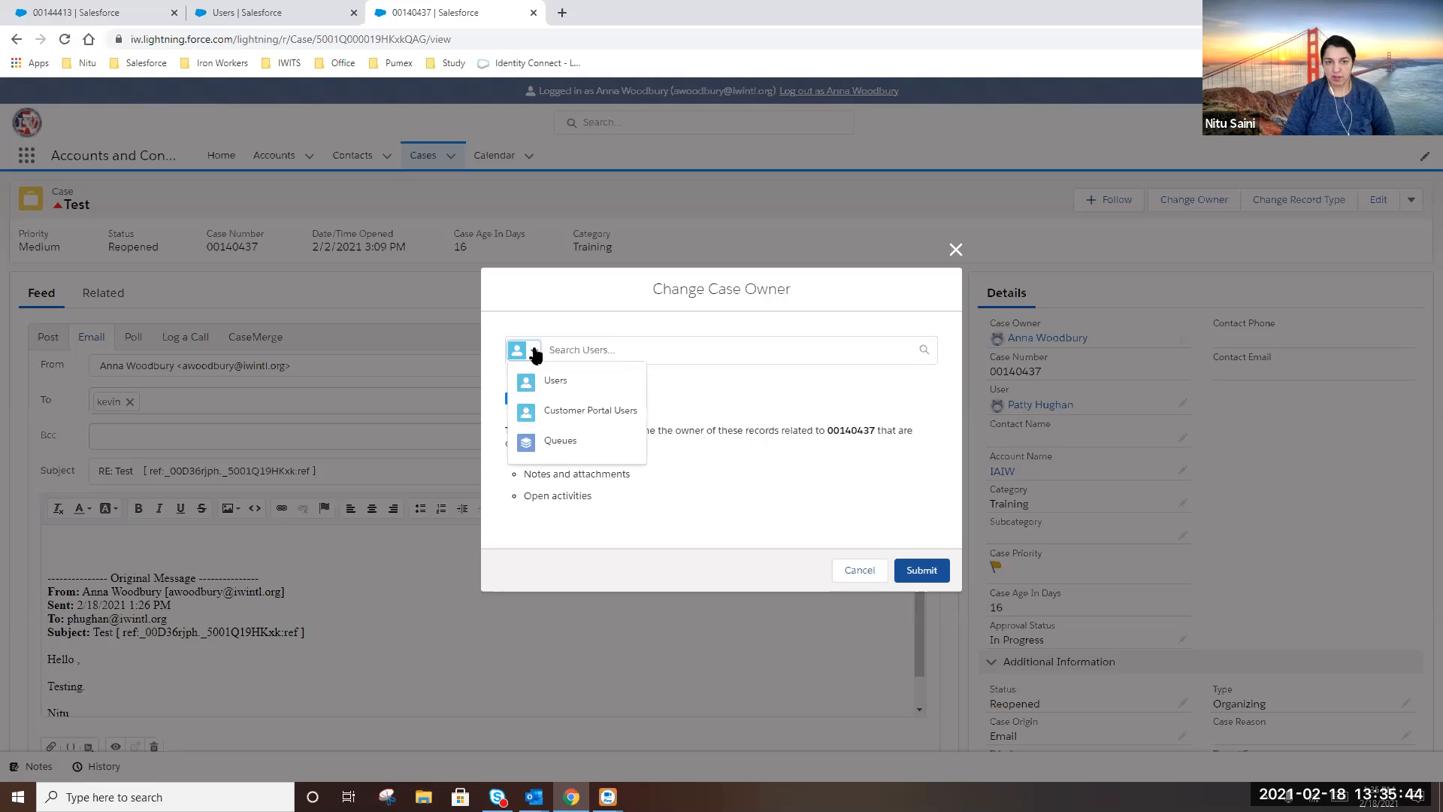
click(556, 444)
click(573, 351)
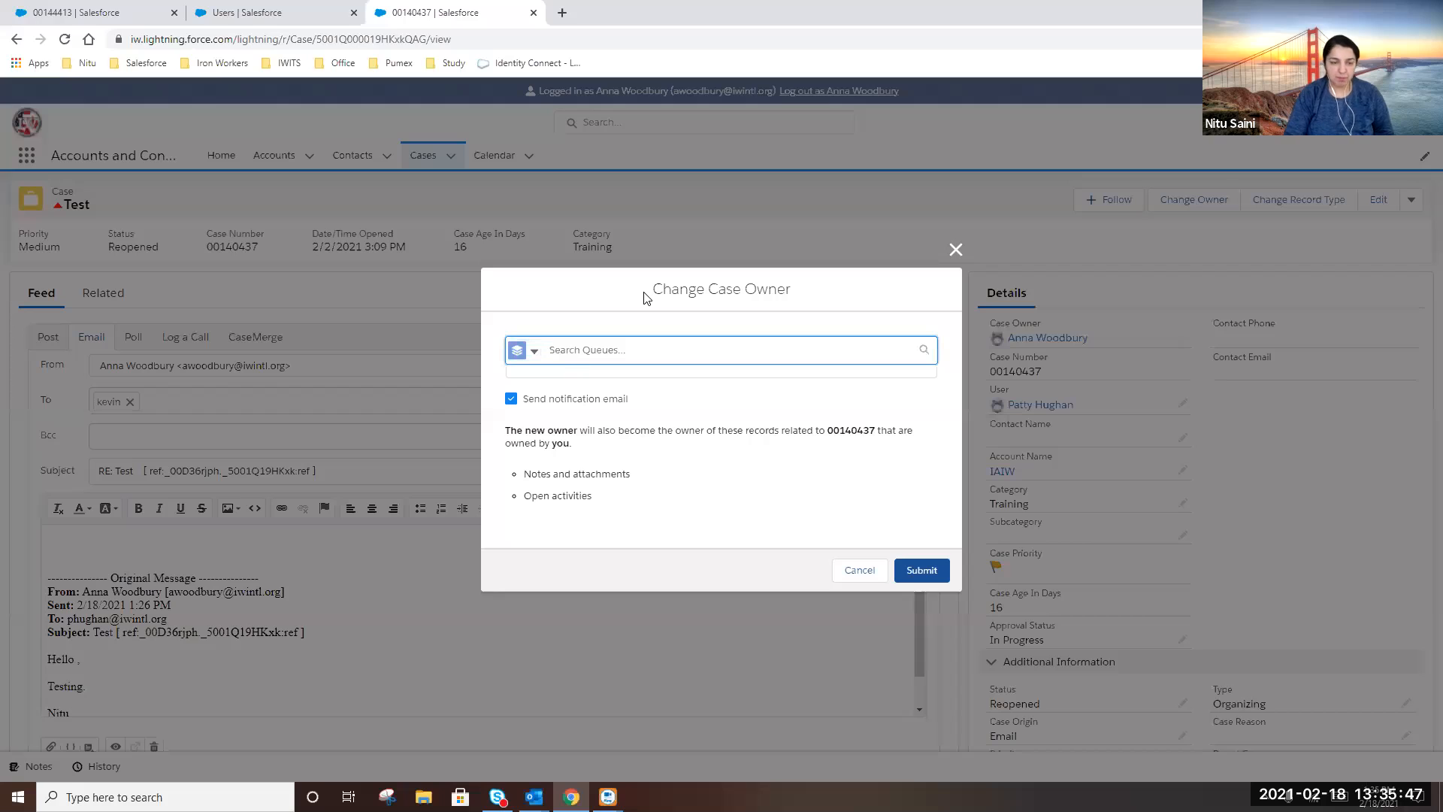
text(fen)
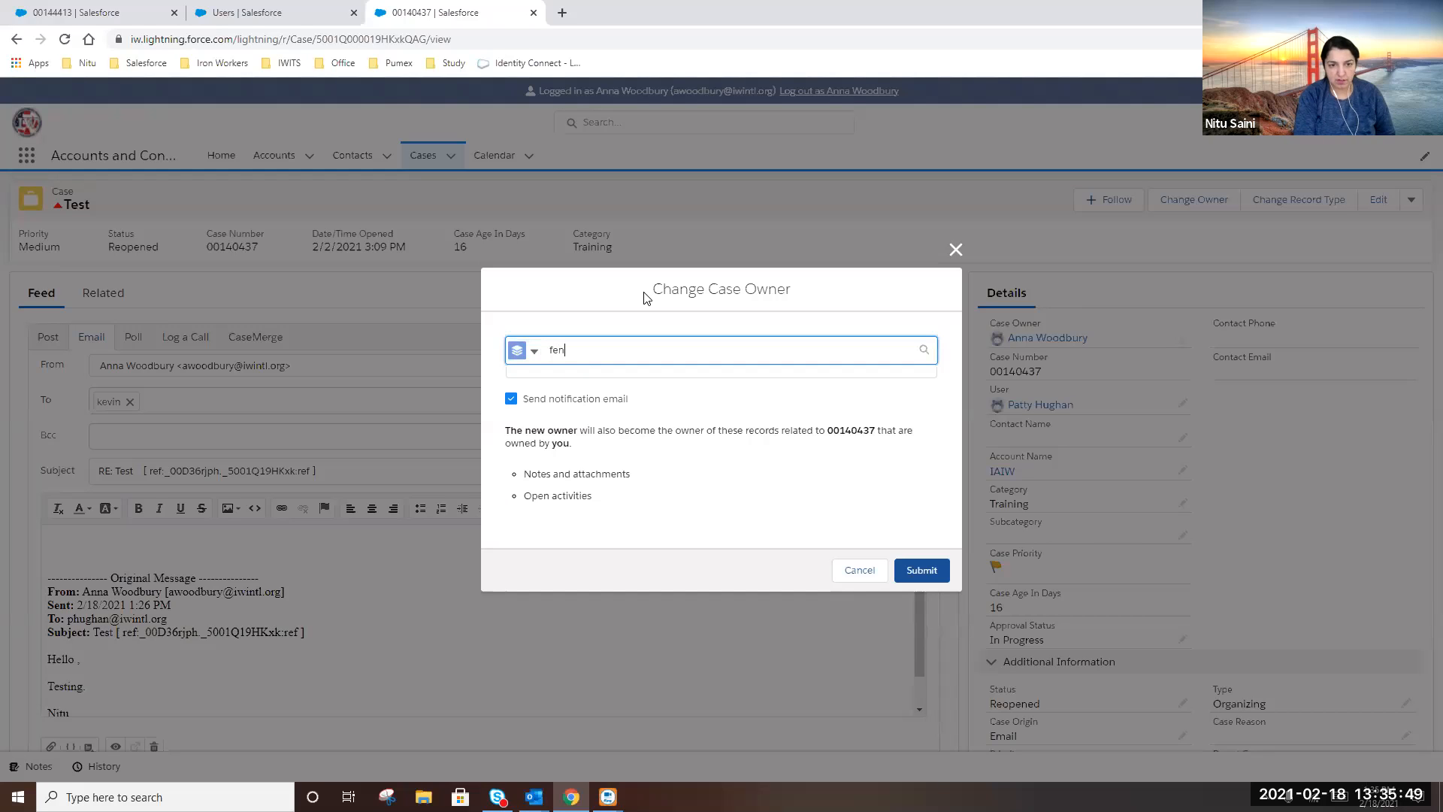
key(BackSpace)
key(BackSpace)
key(BackSpace)
text(general)
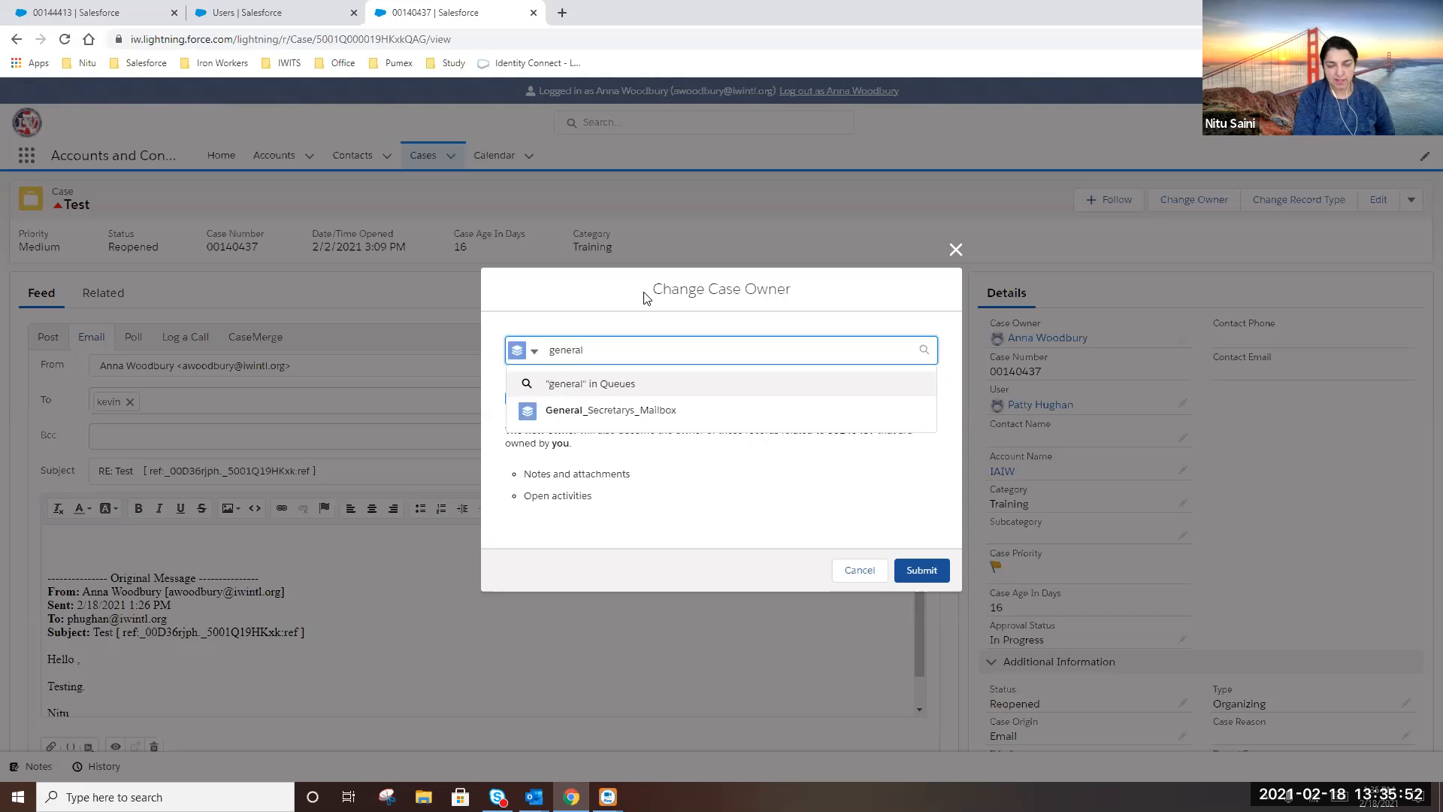
click(639, 411)
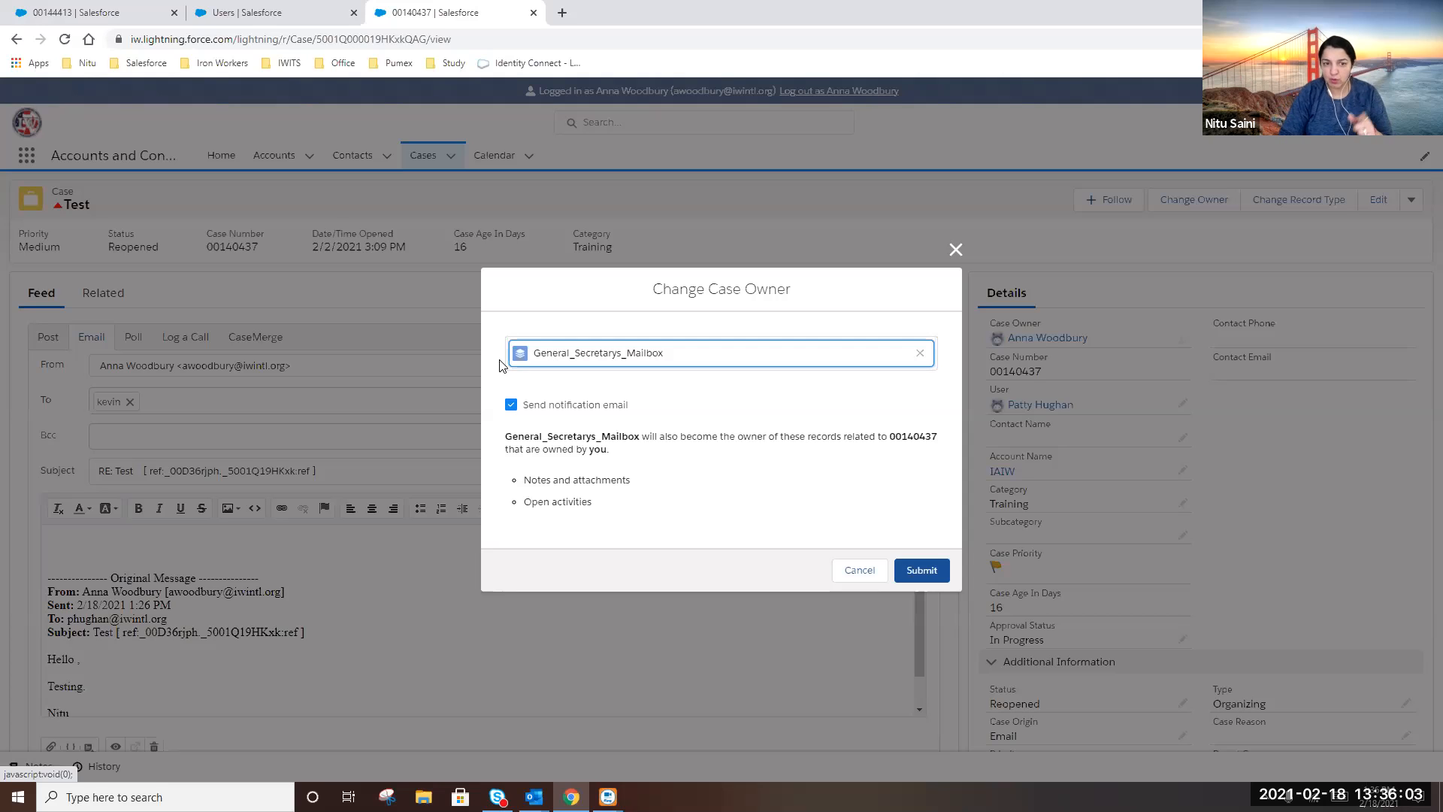
click(511, 405)
click(923, 573)
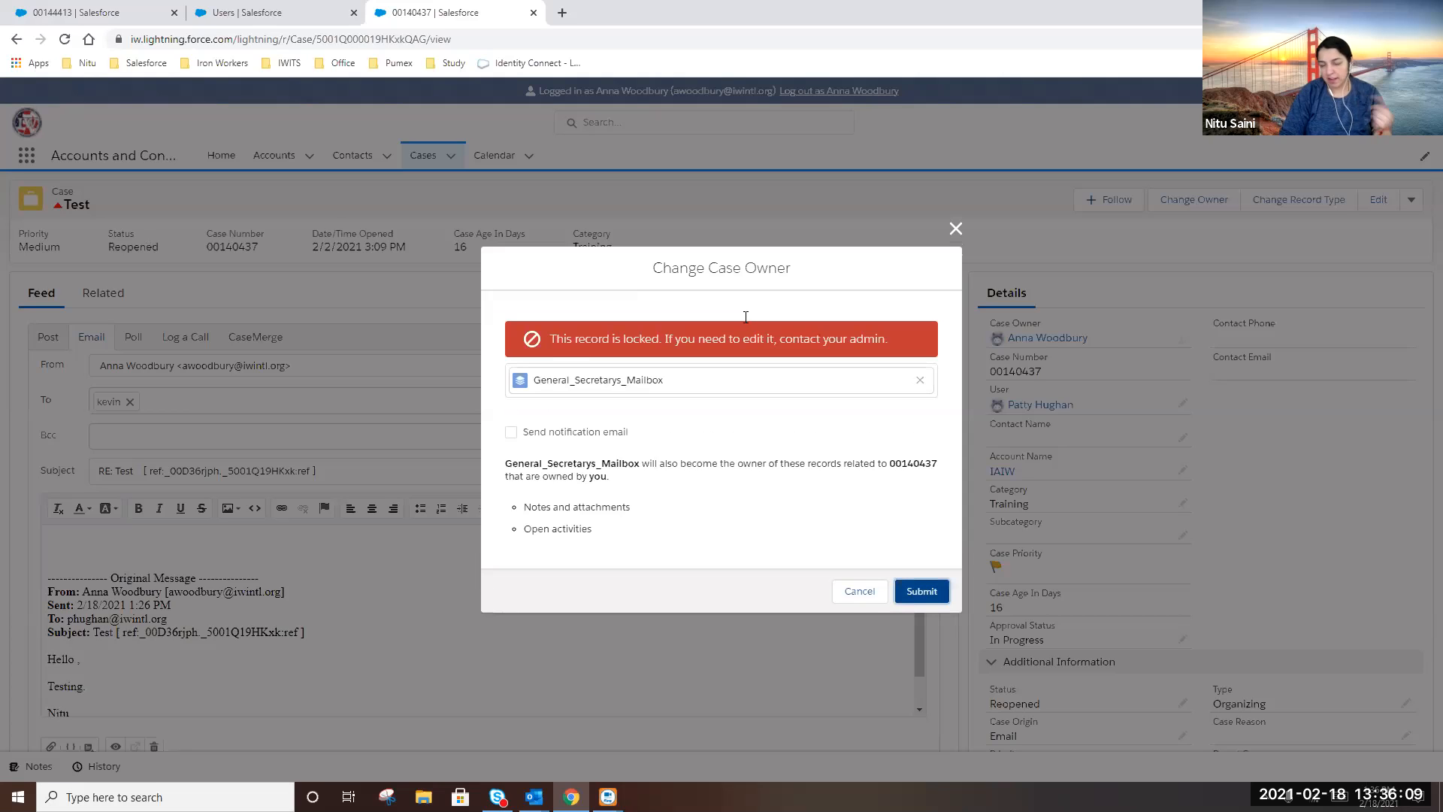
click(854, 599)
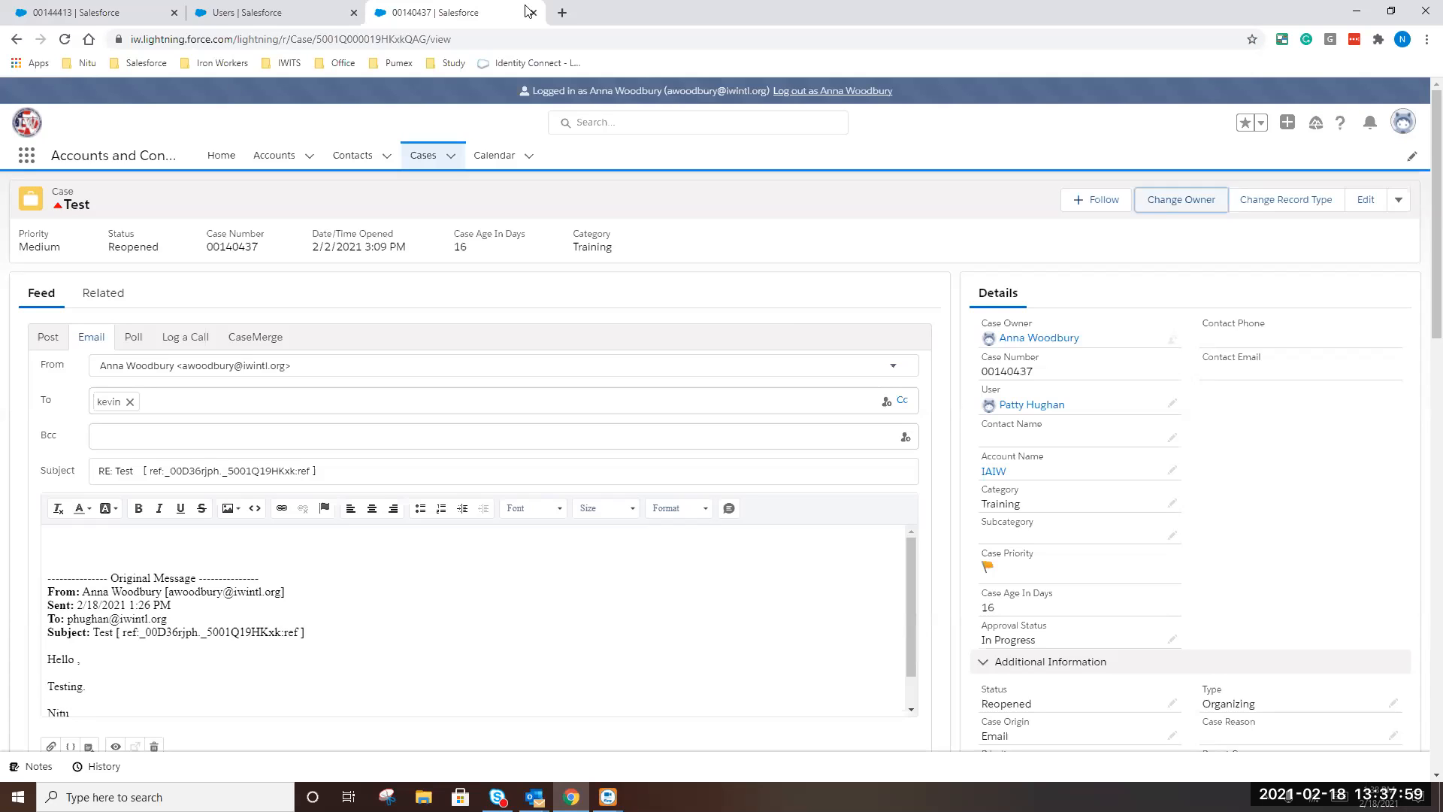
End the logged-in-as session, reload case 00144413, and switch to the Information Services Console app
click(838, 91)
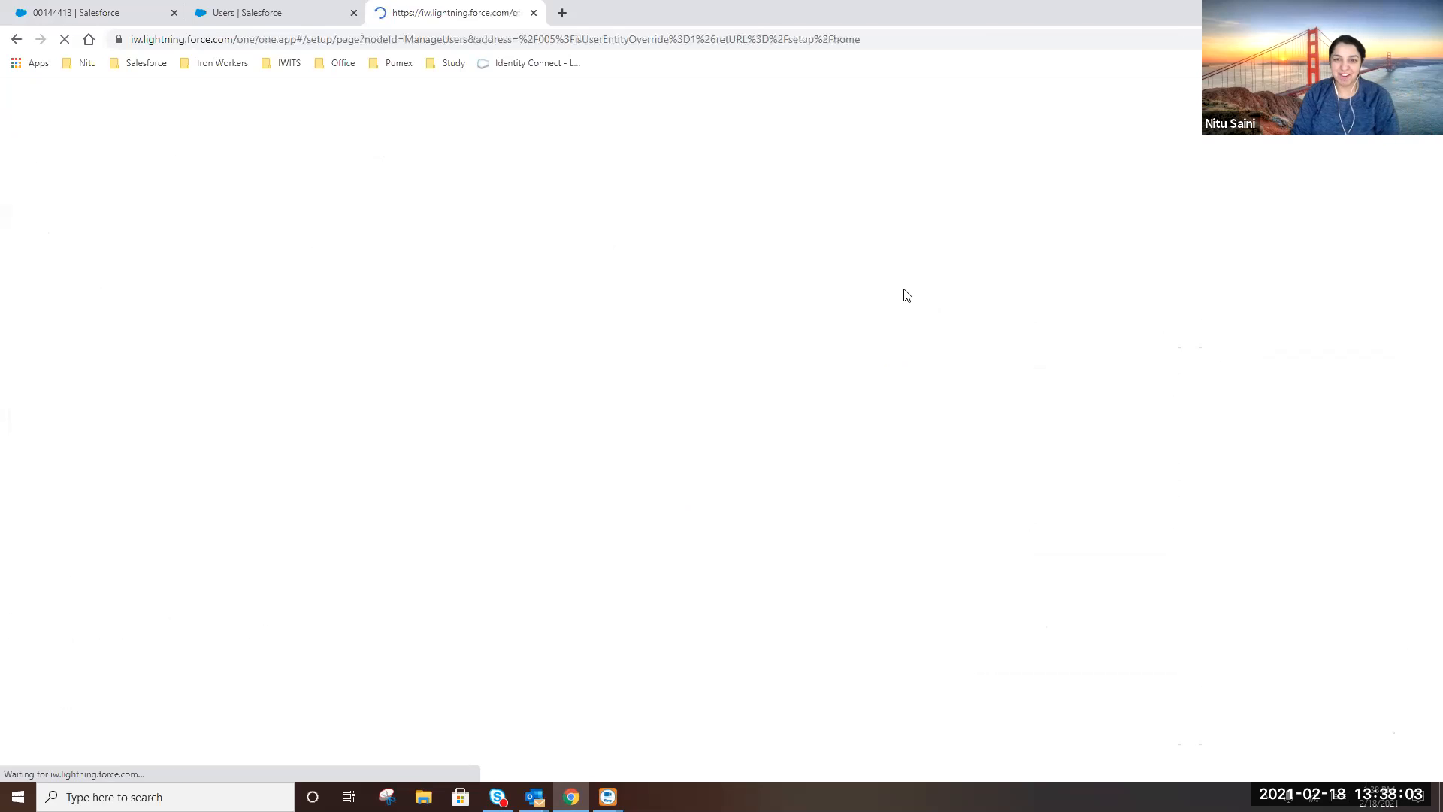
click(87, 20)
click(65, 39)
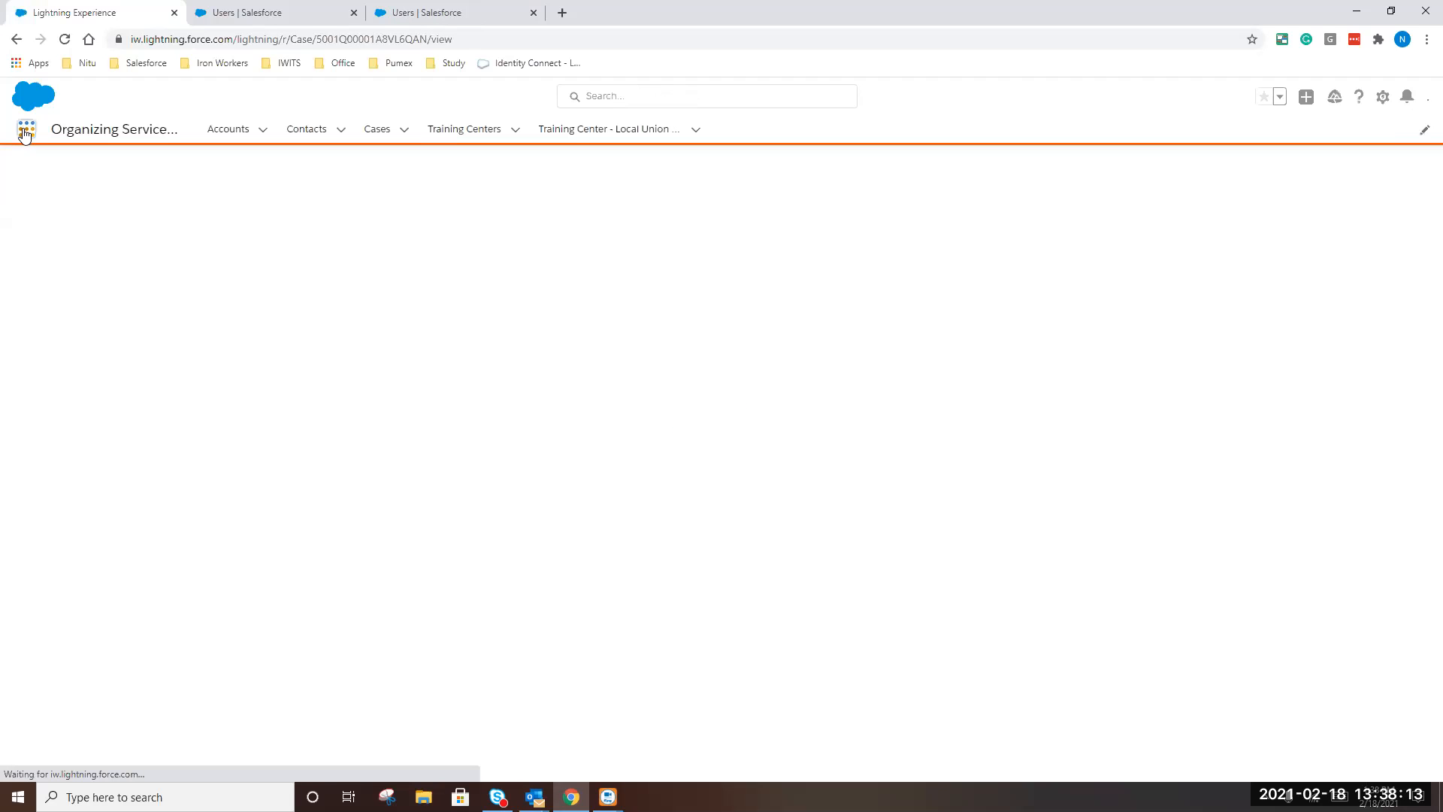
click(24, 130)
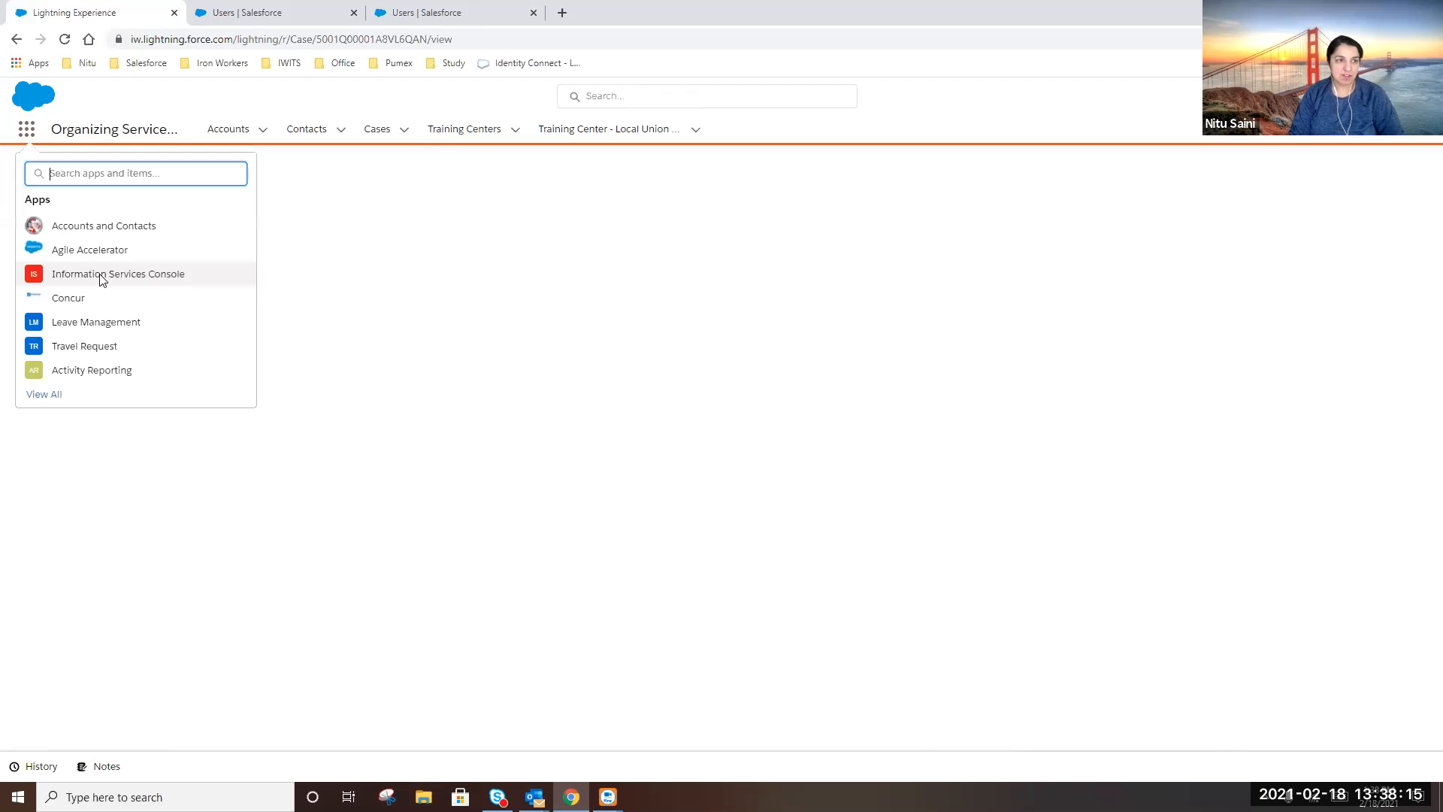
click(25, 131)
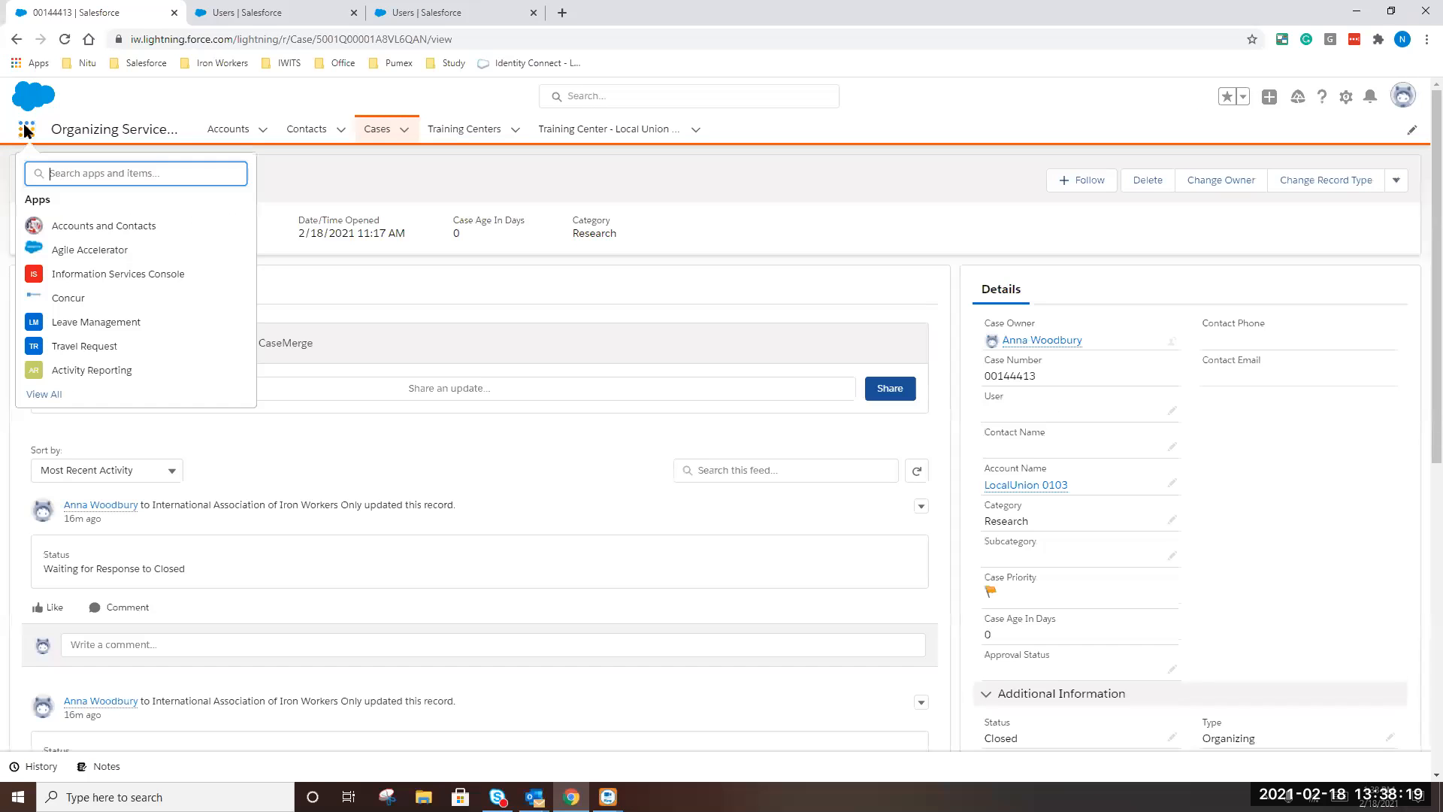
click(90, 276)
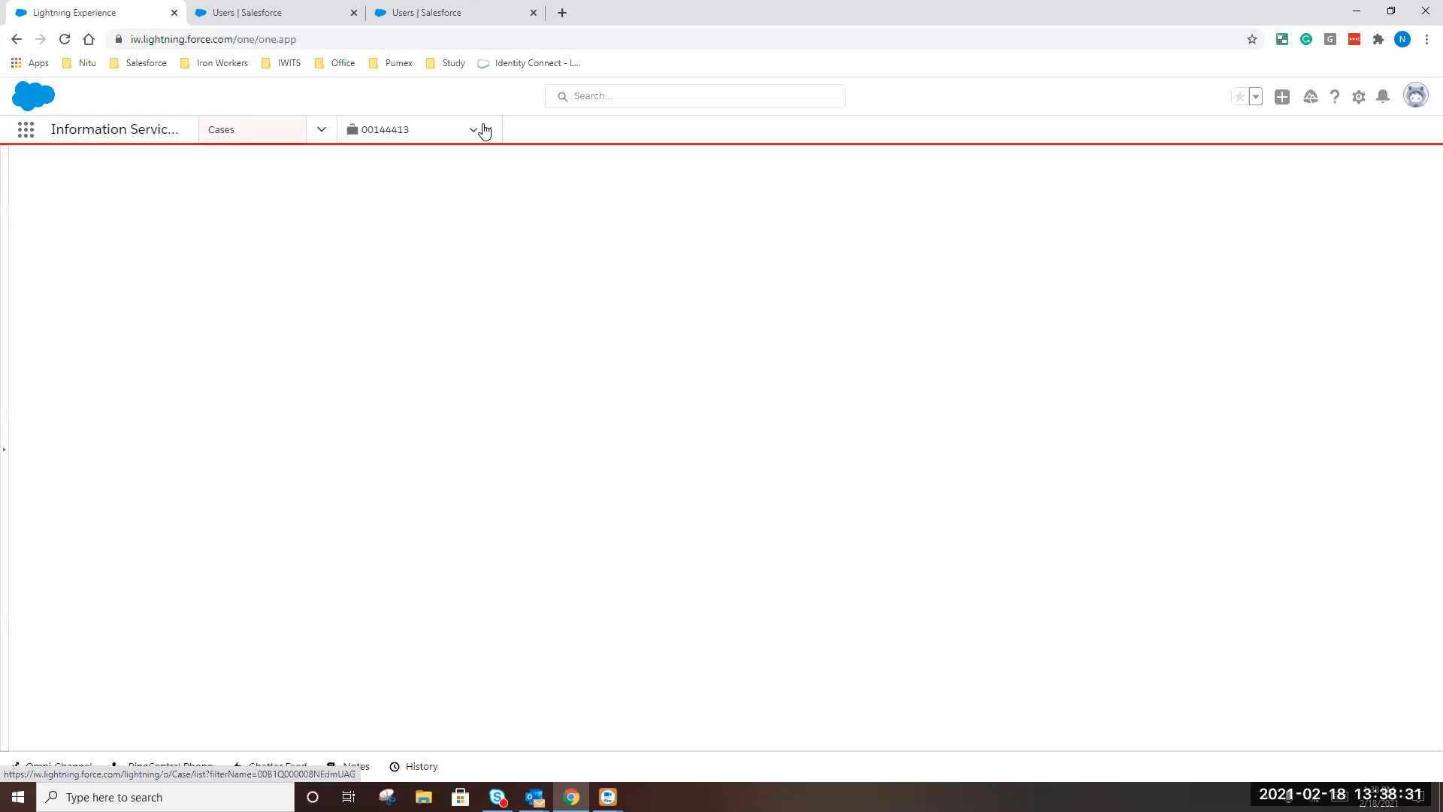
Open the console's Cases list on the IT - Unassigned Cases view
click(258, 124)
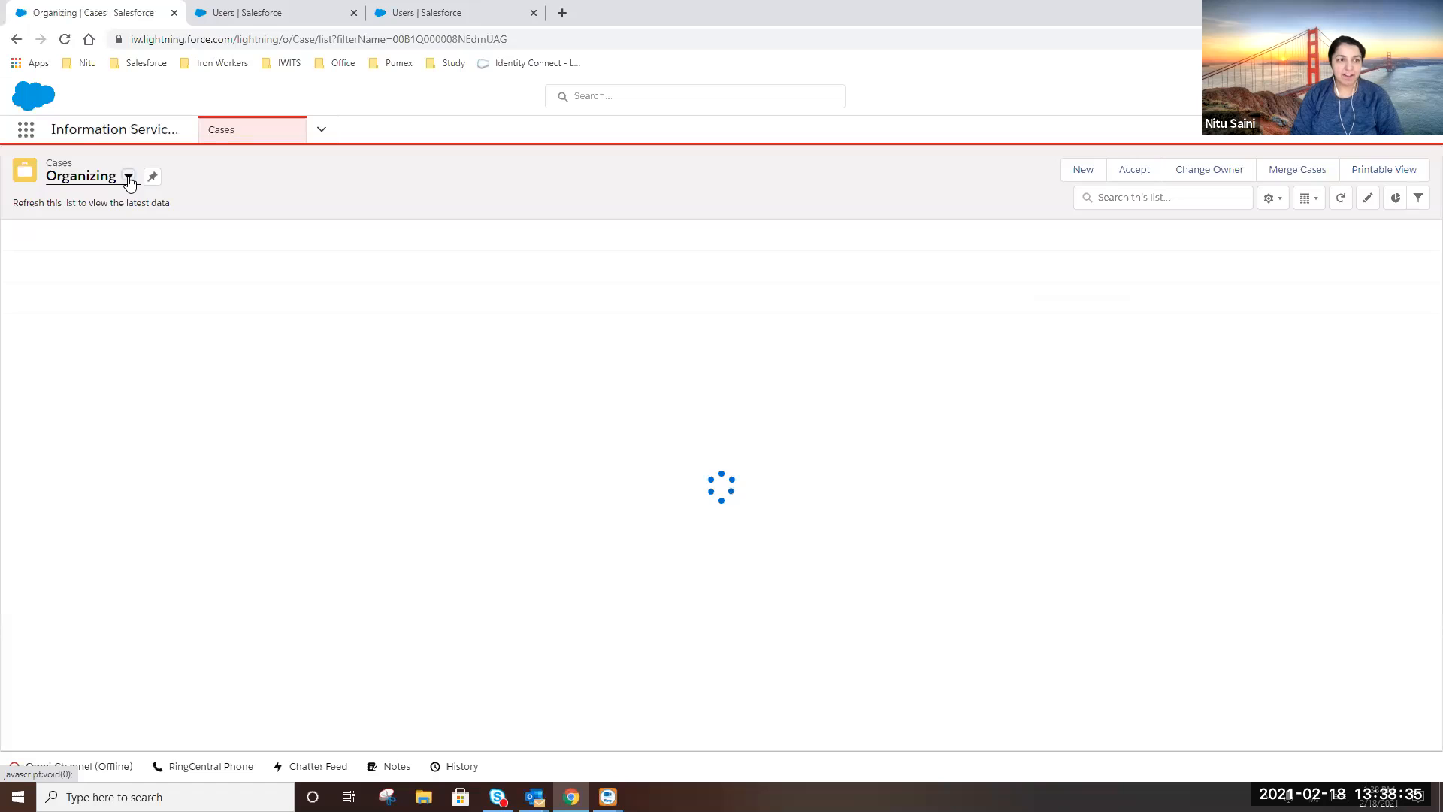
click(129, 178)
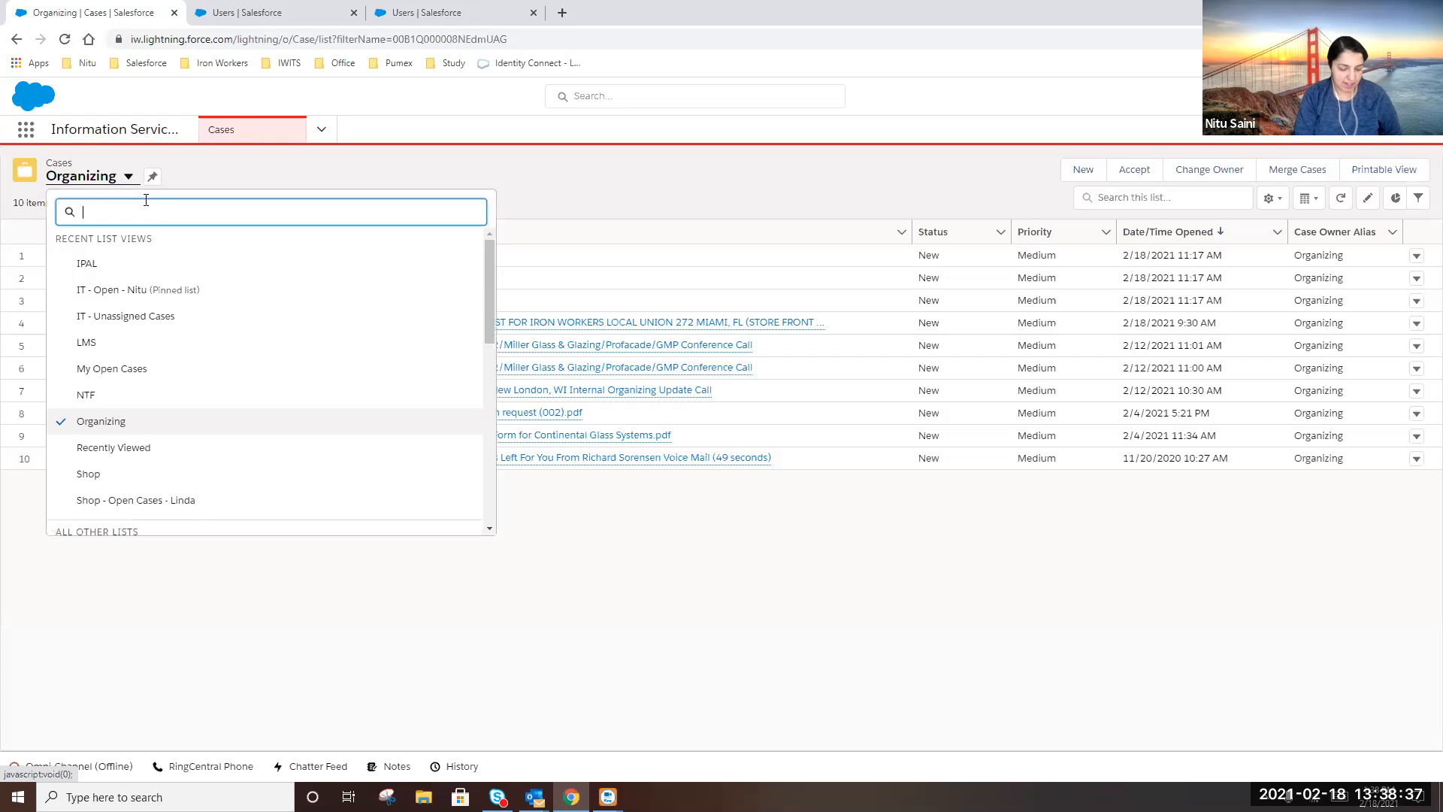
text(unass)
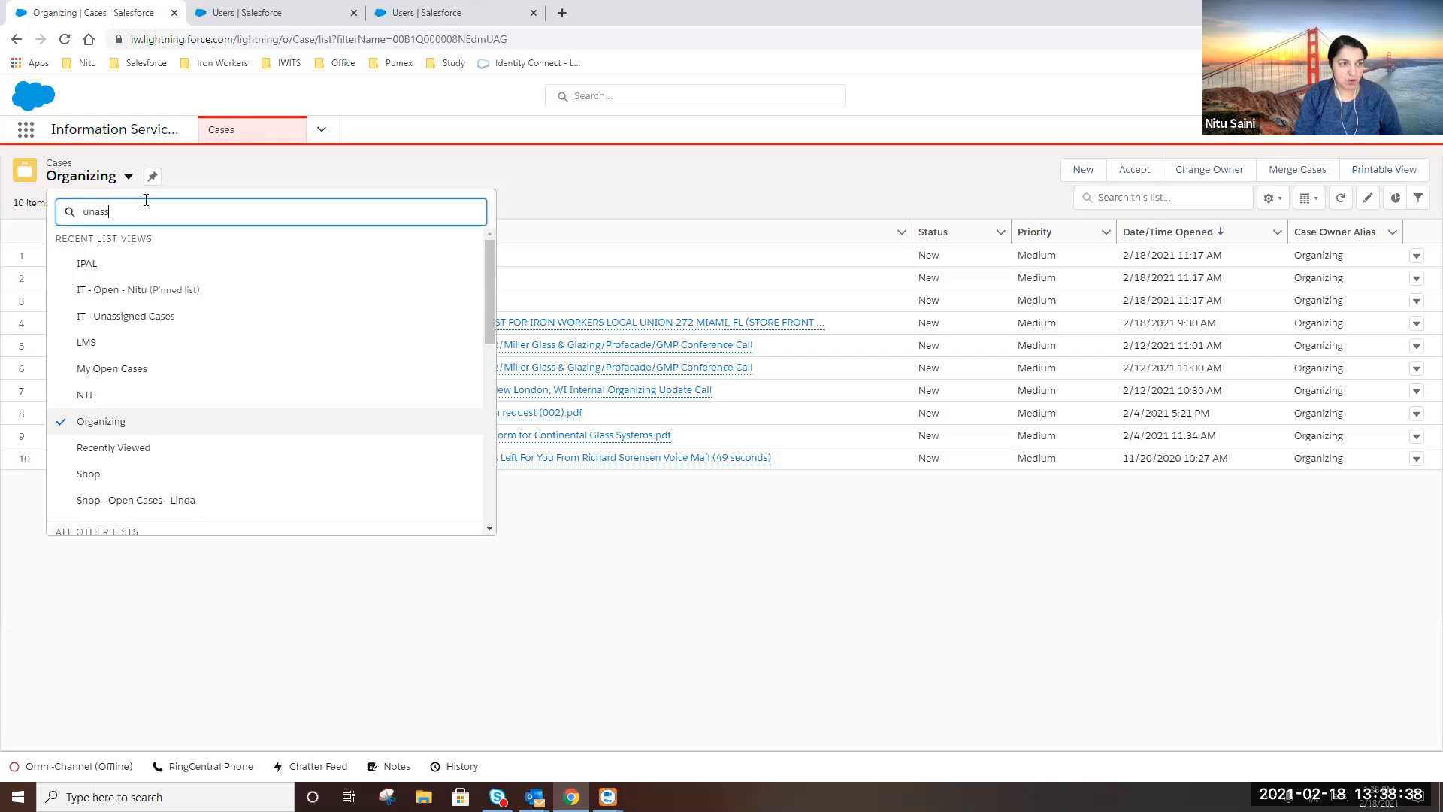
click(155, 272)
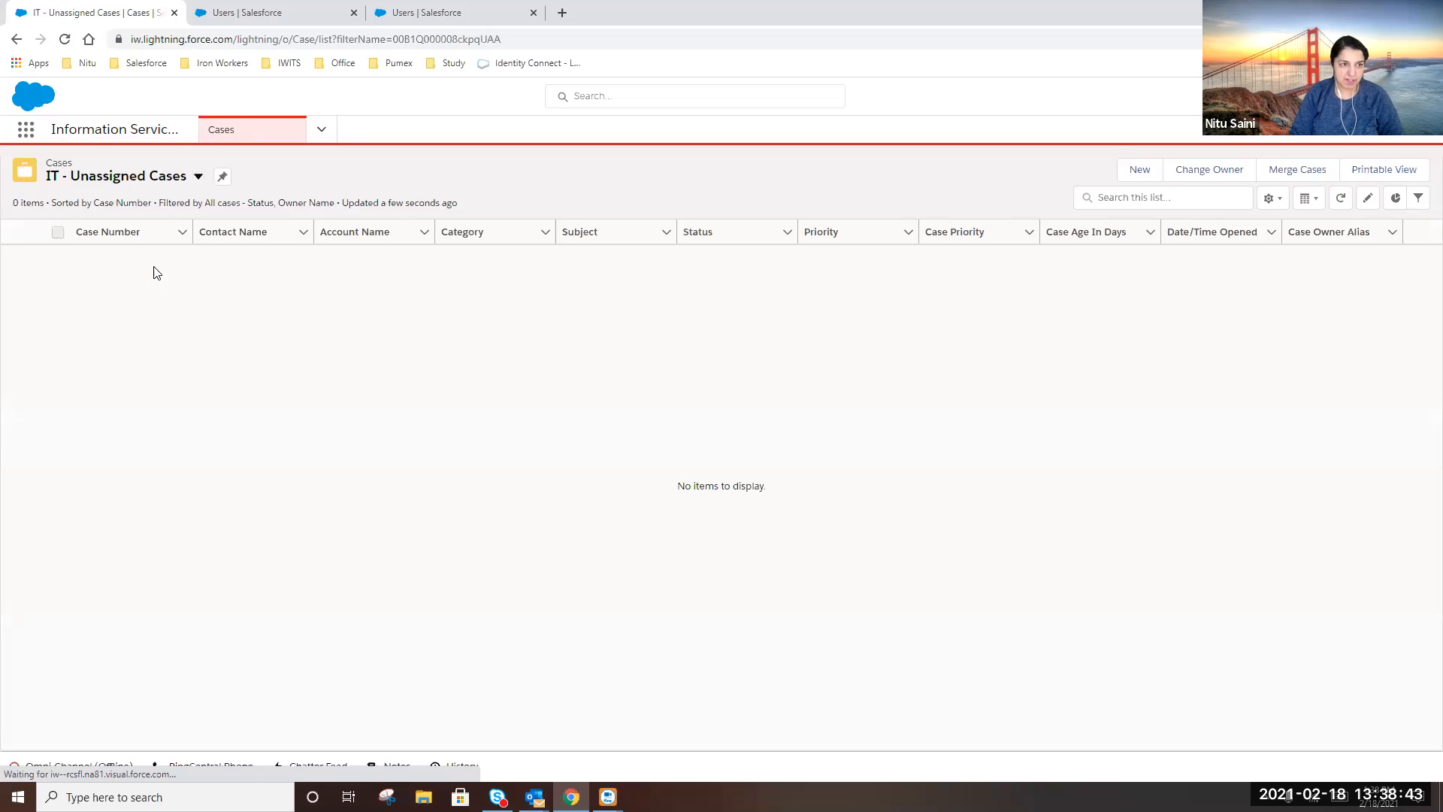
Switch to the staff member's pinned IT - Open list view showing 32 open cases
click(198, 177)
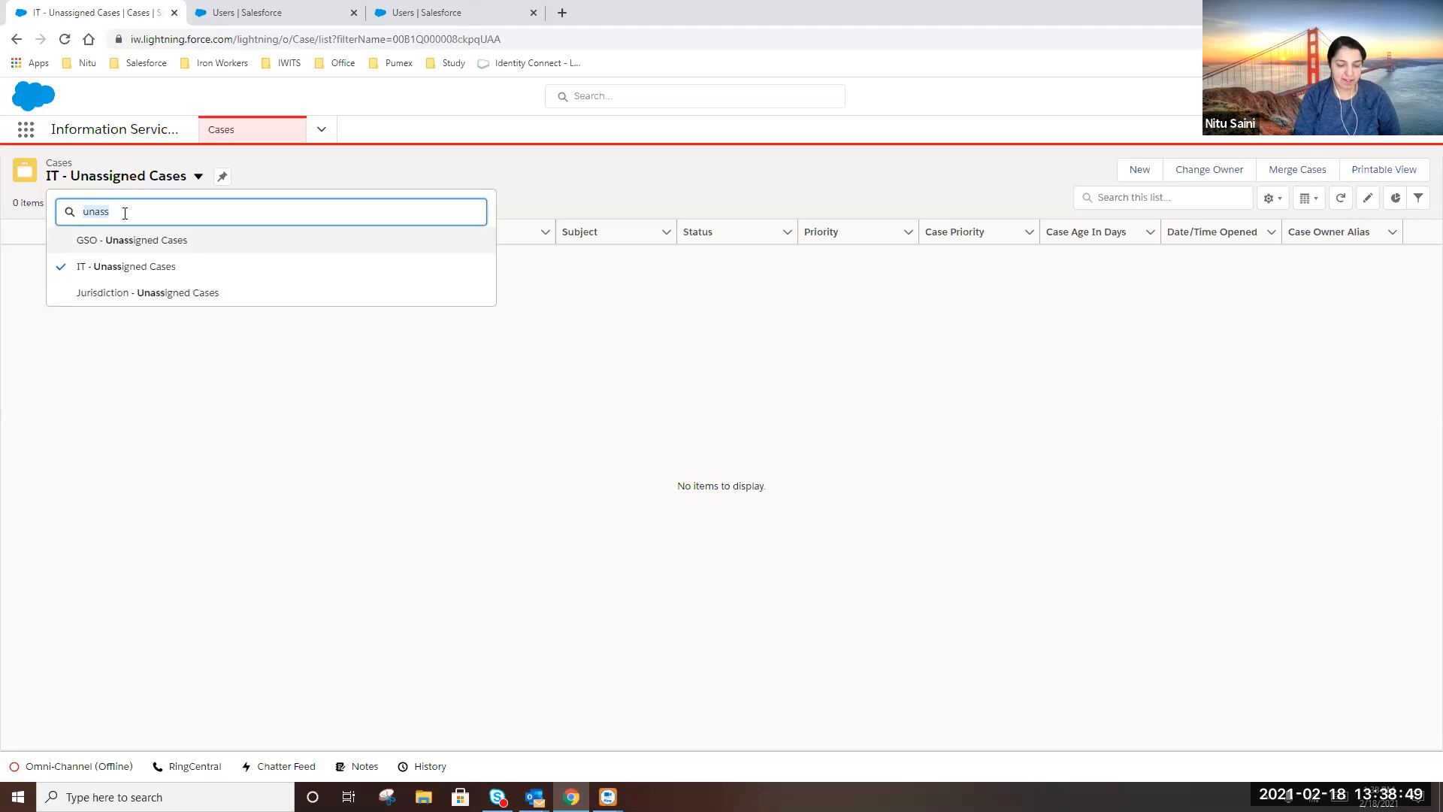
key(BackSpace)
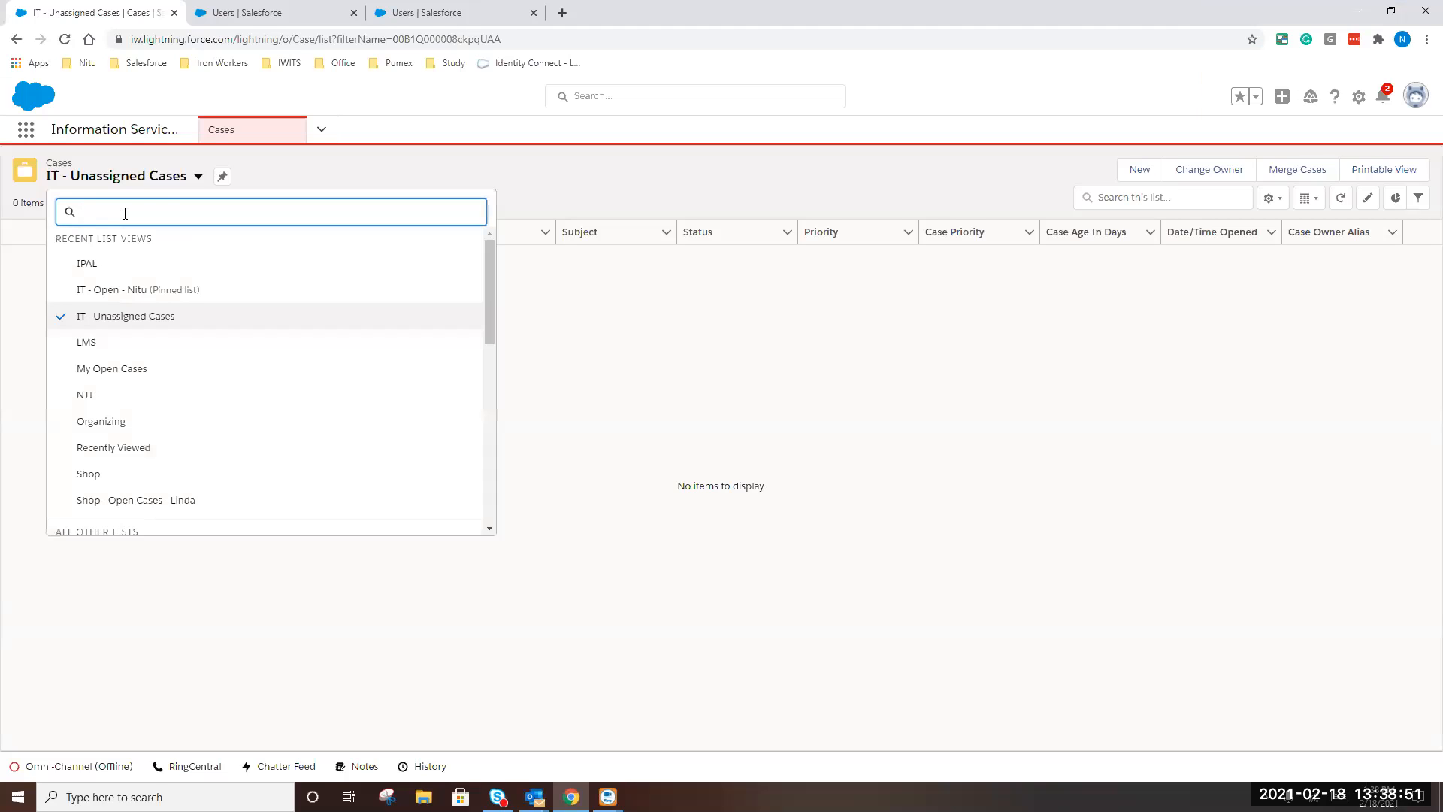
text(nitu)
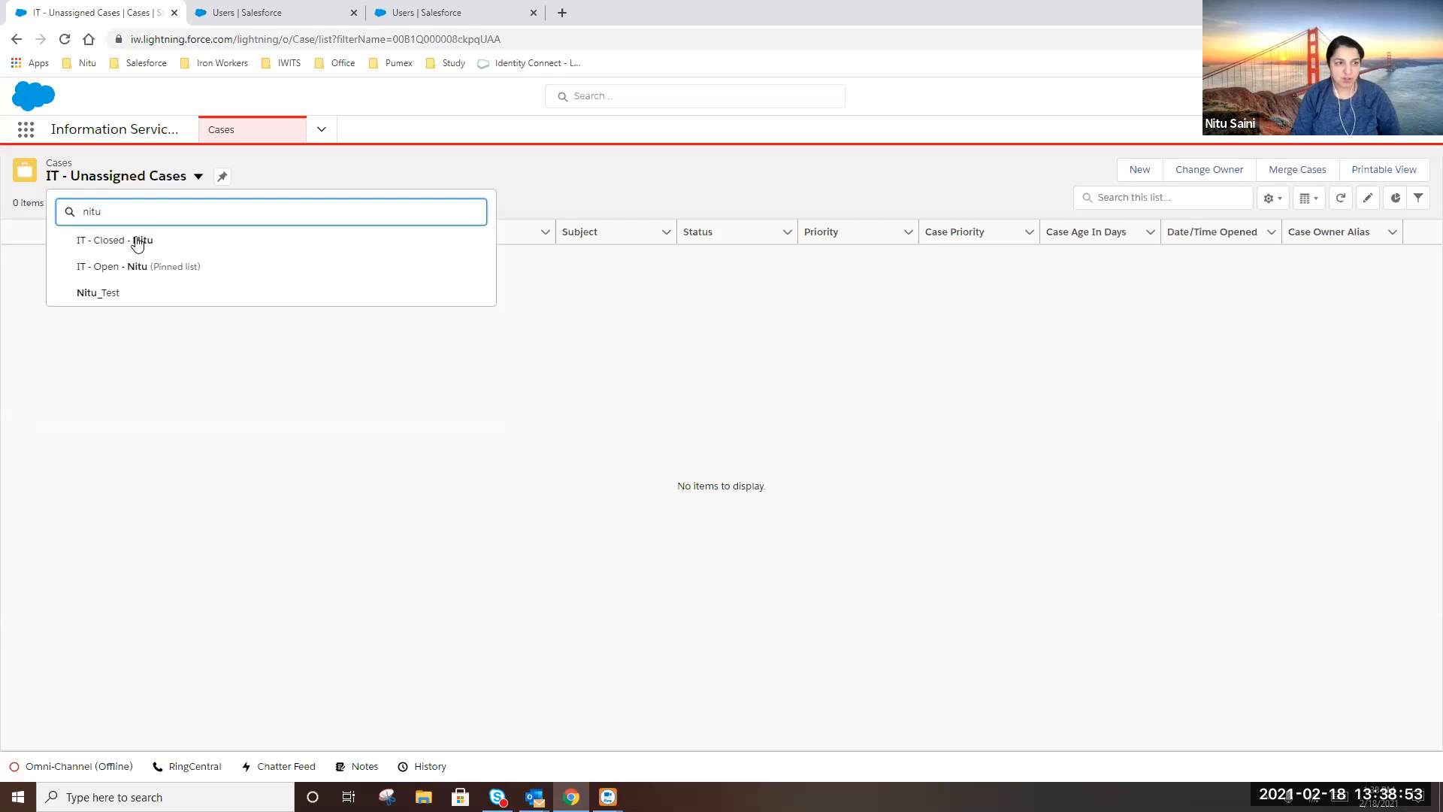
click(143, 275)
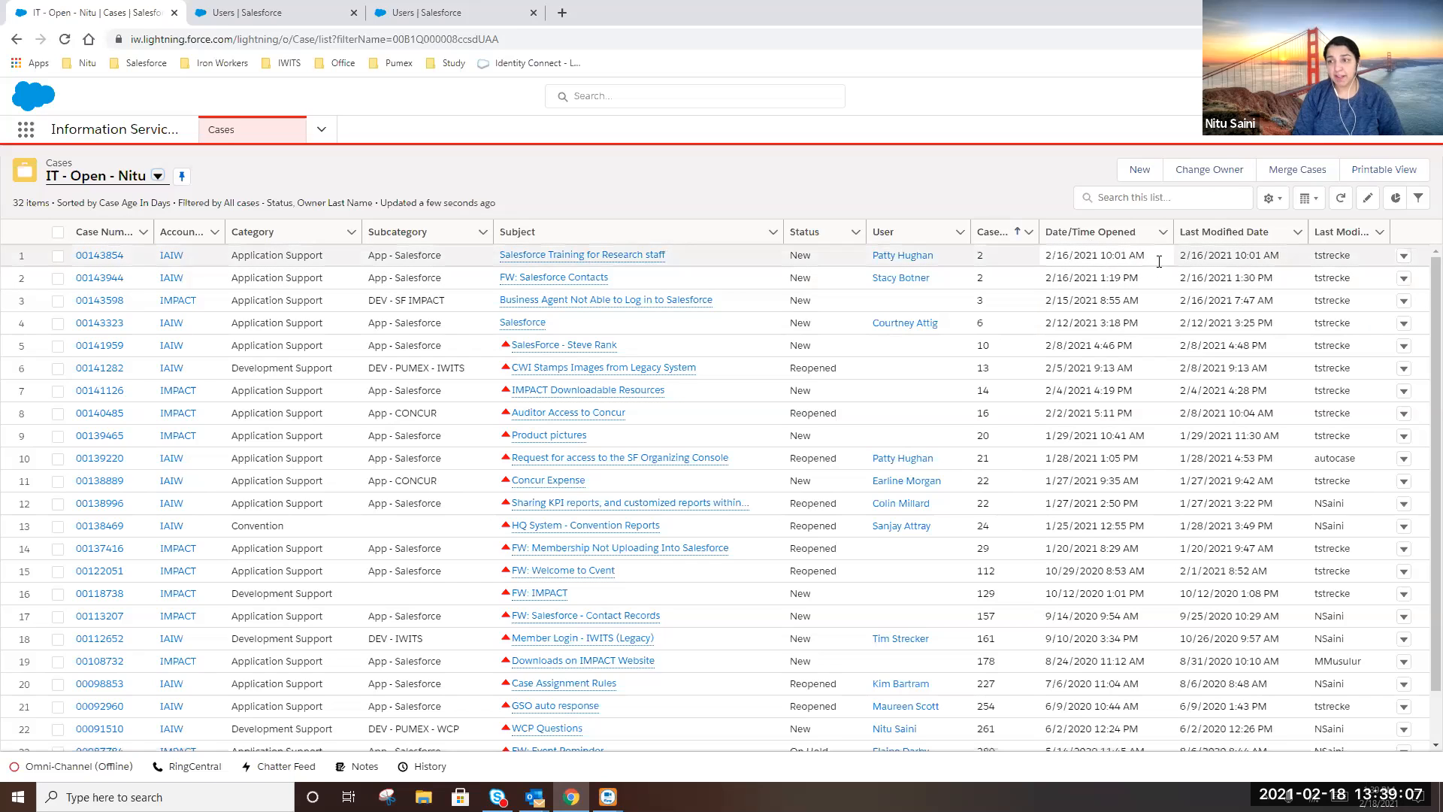
click(88, 257)
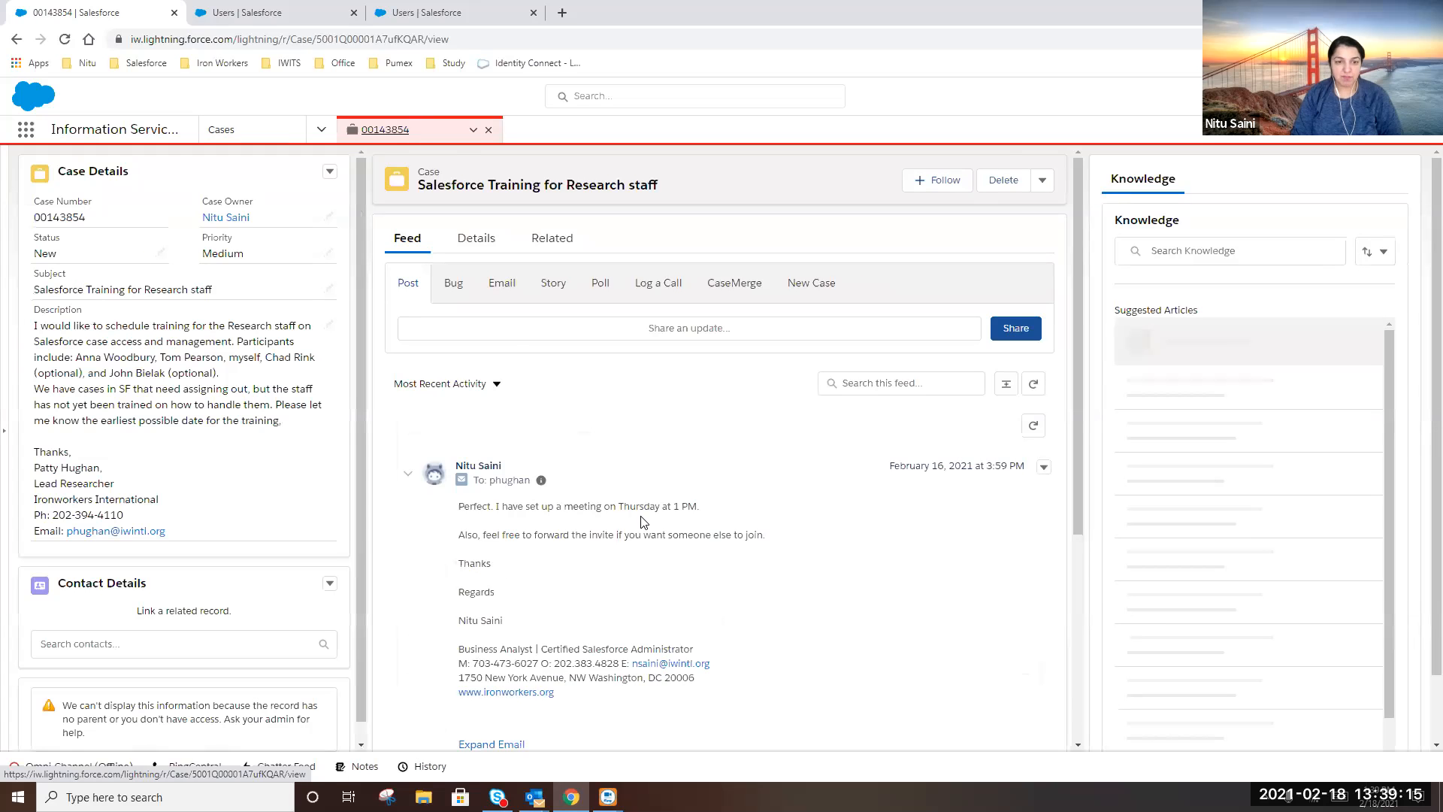
scroll(643, 519, down, 3)
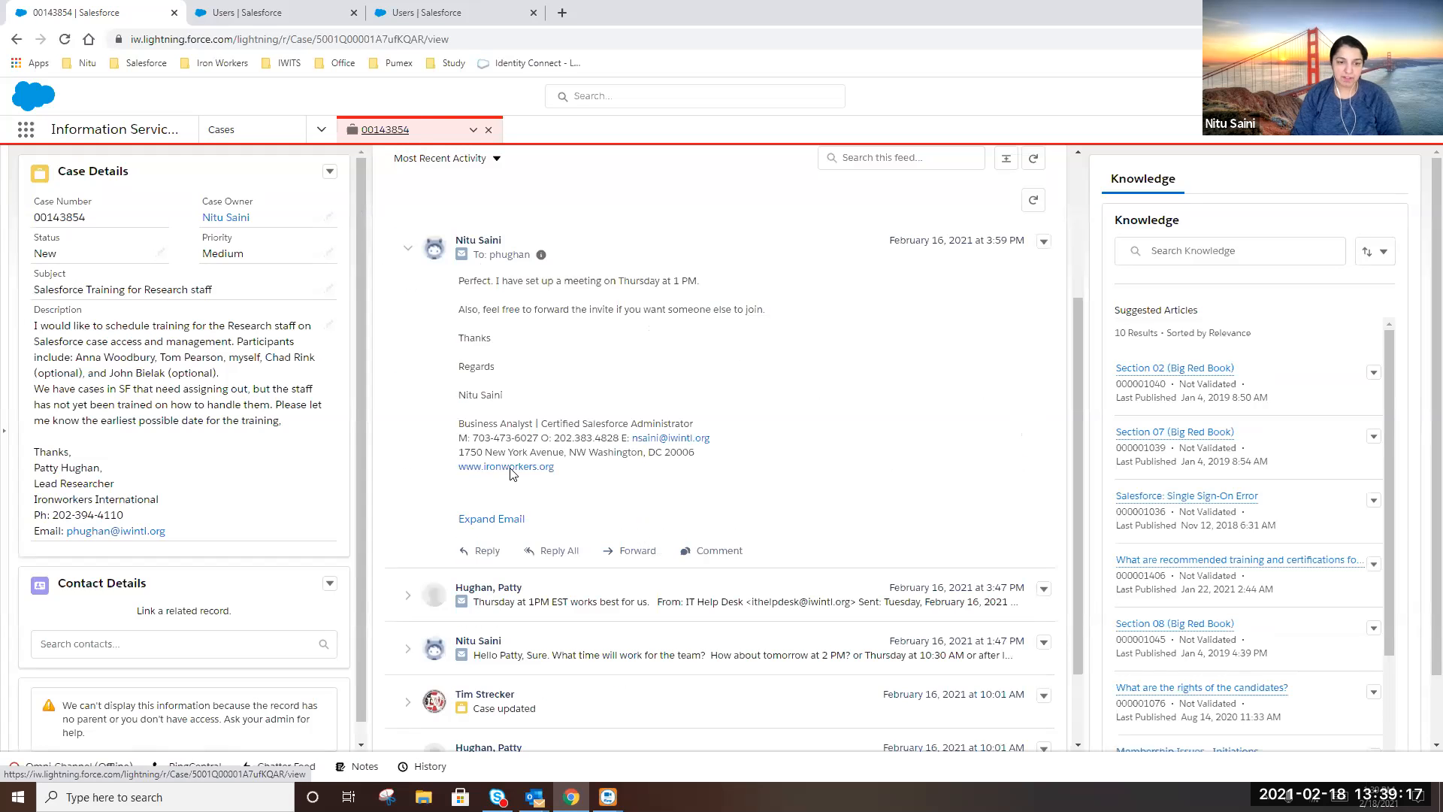
scroll(566, 601, down, 1)
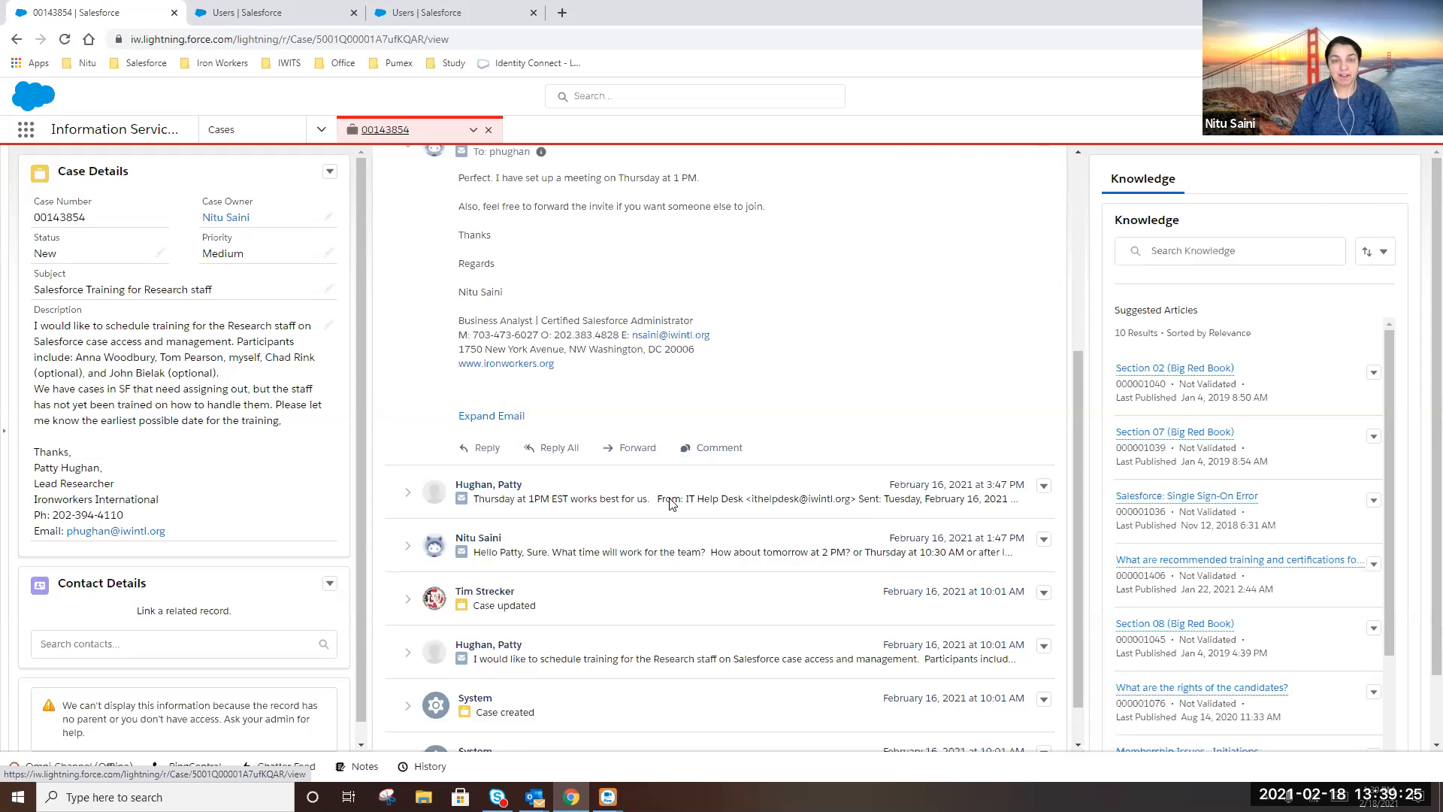
scroll(661, 503, up, 5)
scroll(594, 543, down, 3)
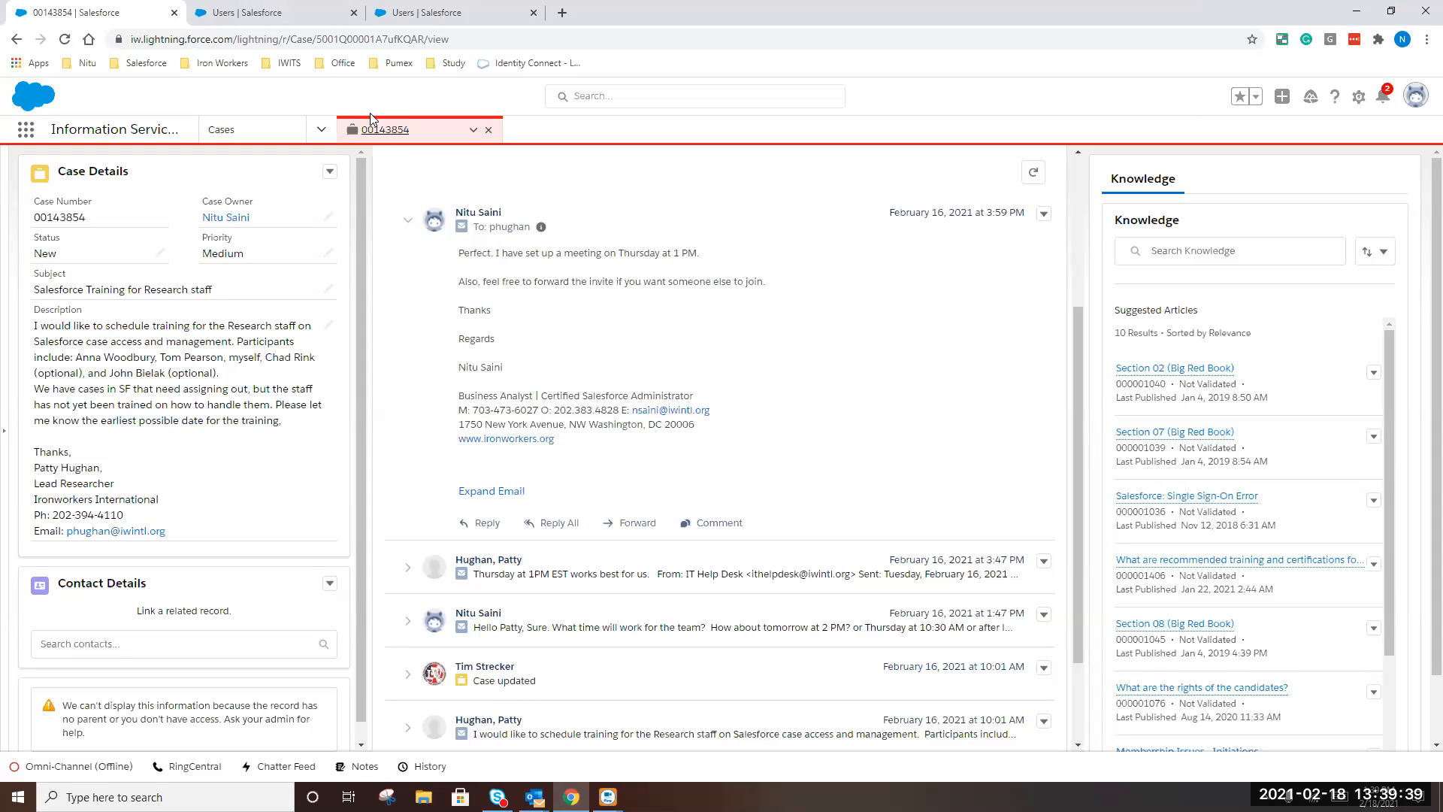
click(490, 132)
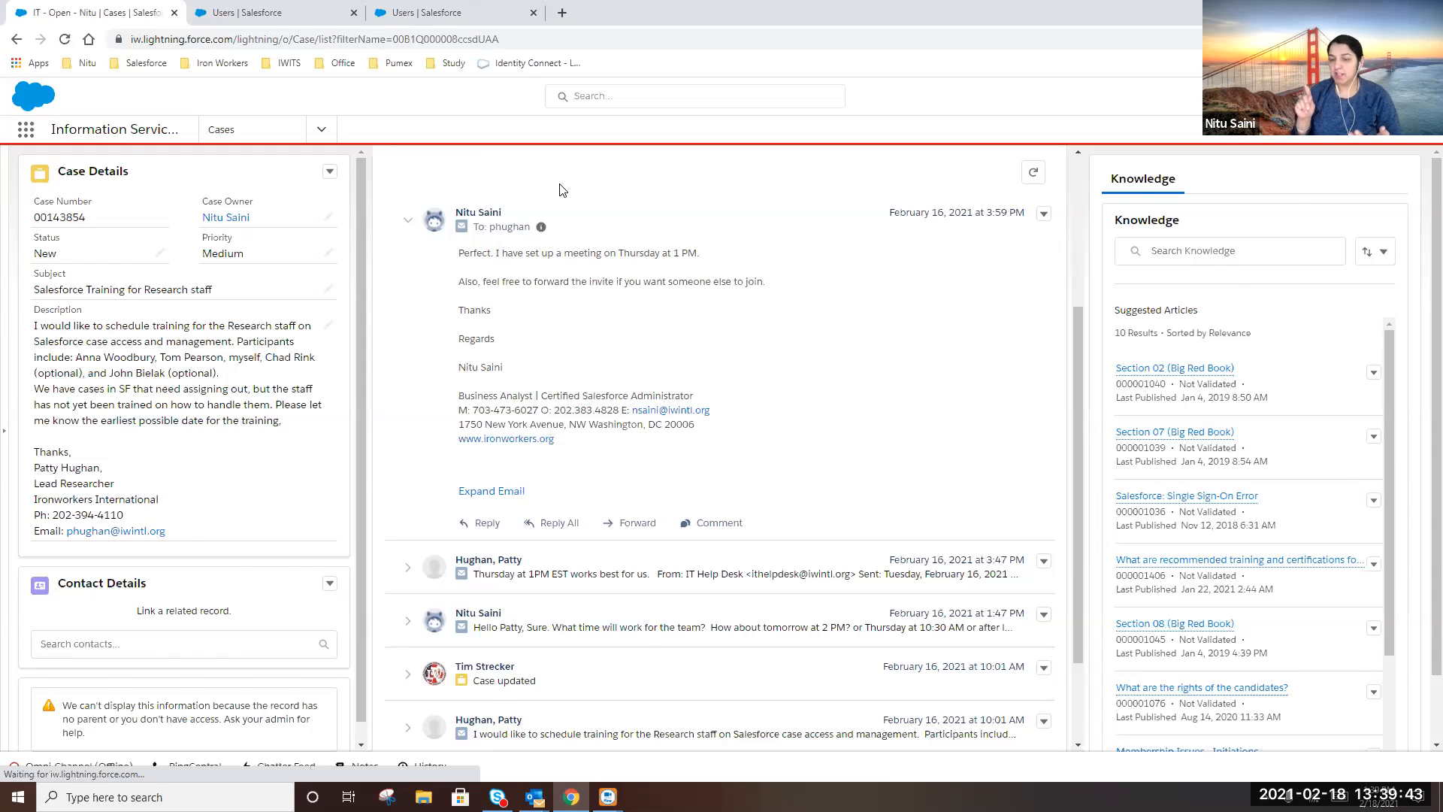